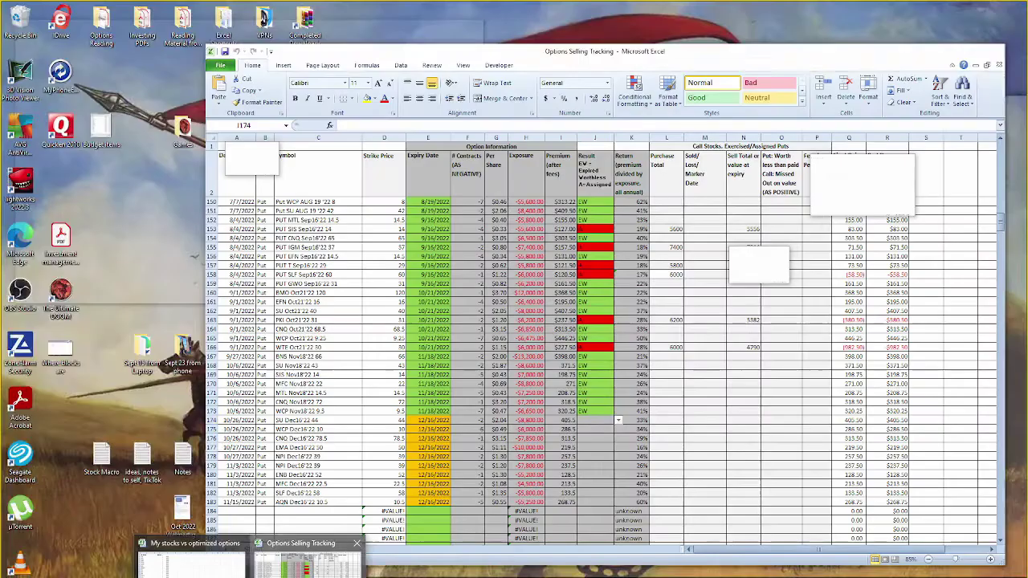
# Switch to the Options Selling Tracking workbook in Excel, set its zoom to 100% and go to the earliest trades.
pyautogui.click(313, 554)
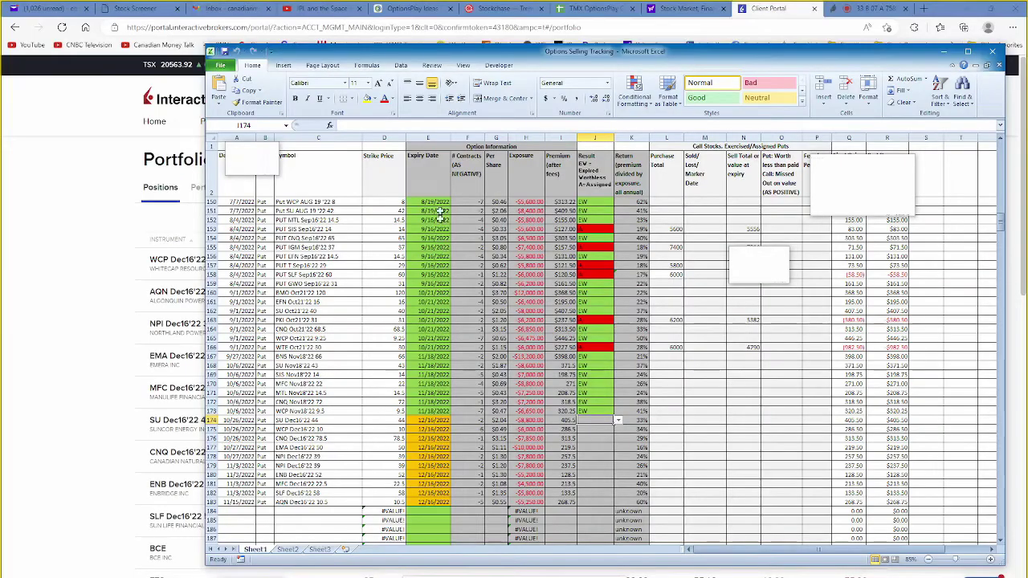
pyautogui.moveTo(522, 52); pyautogui.dragTo(487, 56)
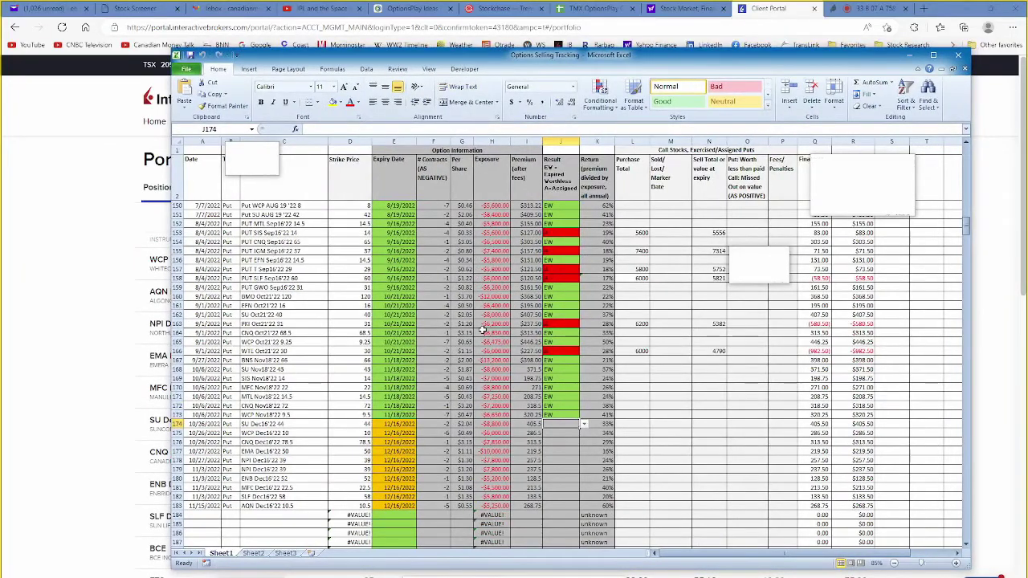
pyautogui.keyDown('ctrl'); pyautogui.scroll(1, 480, 336); pyautogui.keyUp('ctrl')
pyautogui.scroll(20, 480, 336)
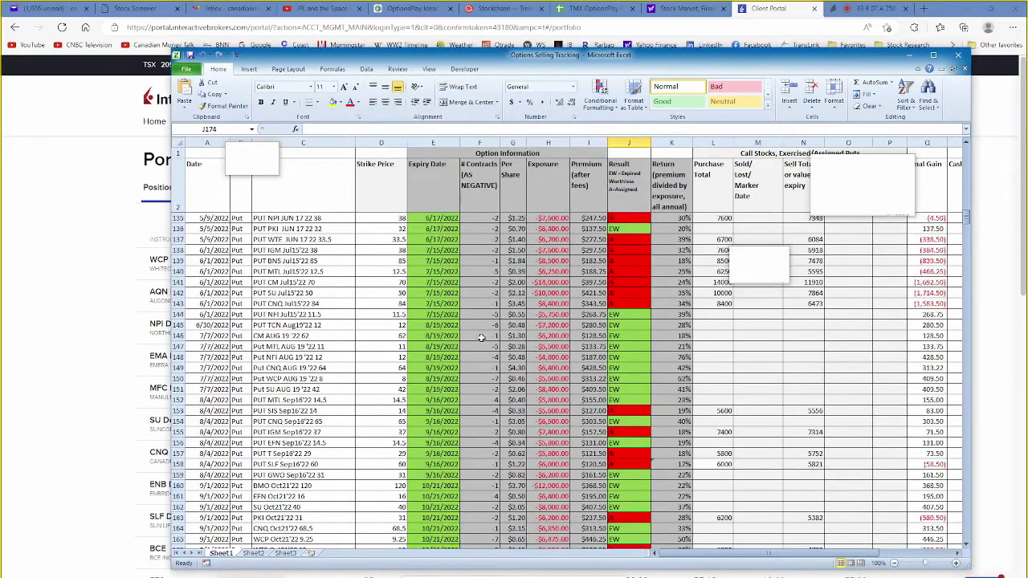
pyautogui.scroll(20, 307, 281)
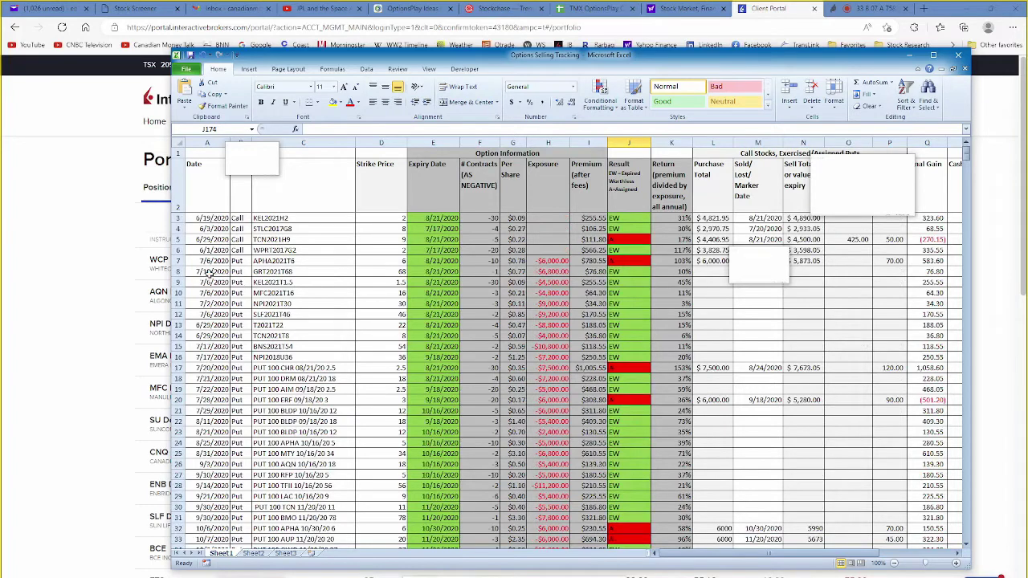
# Highlight the trade dates in A7:A14, the expiry dates in E8:E16 and the exposure amounts in H8:H16.
pyautogui.moveTo(211, 261); pyautogui.dragTo(210, 337)
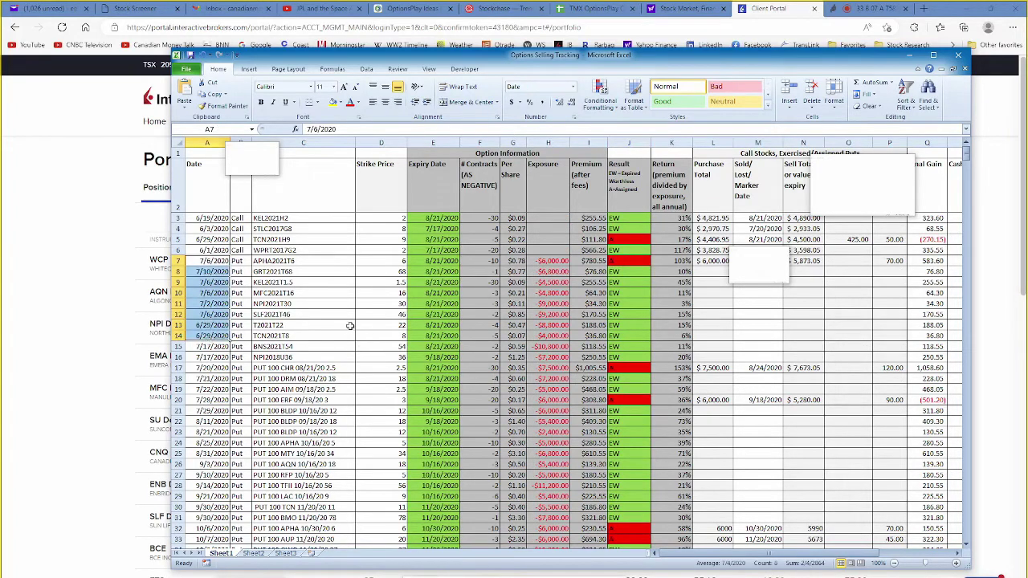
pyautogui.moveTo(430, 272); pyautogui.dragTo(431, 357)
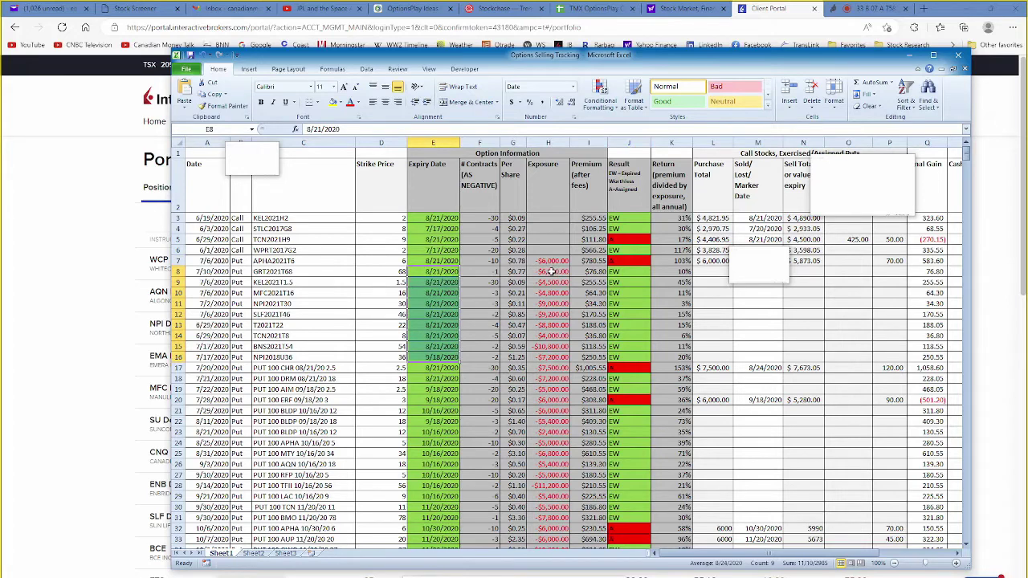
pyautogui.moveTo(553, 271); pyautogui.dragTo(553, 357)
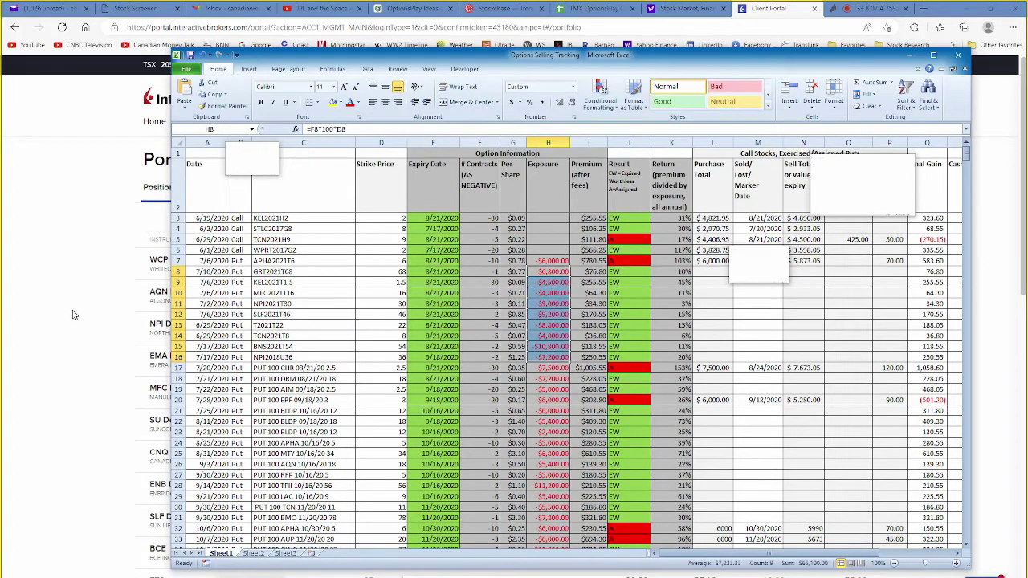
# Reposition the workbook window over the portfolio page and review the after-fees premiums, starting with the GRT2021T68 put.
pyautogui.moveTo(315, 59); pyautogui.dragTo(295, 298)
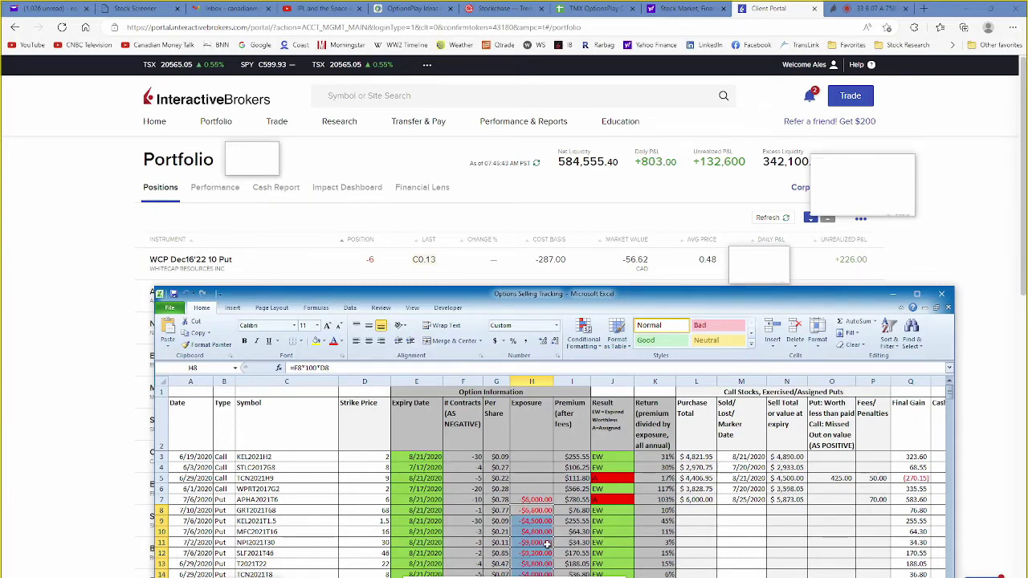
pyautogui.moveTo(542, 294); pyautogui.dragTo(462, 159)
pyautogui.click(492, 375)
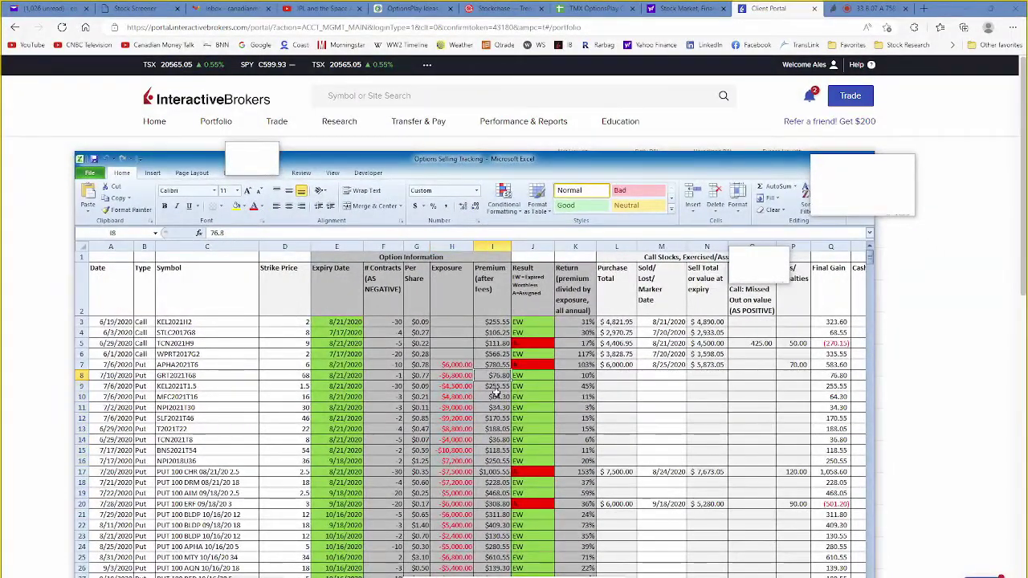
pyautogui.scroll(-1, 497, 389)
pyautogui.scroll(-3, 496, 391)
pyautogui.scroll(2, 497, 391)
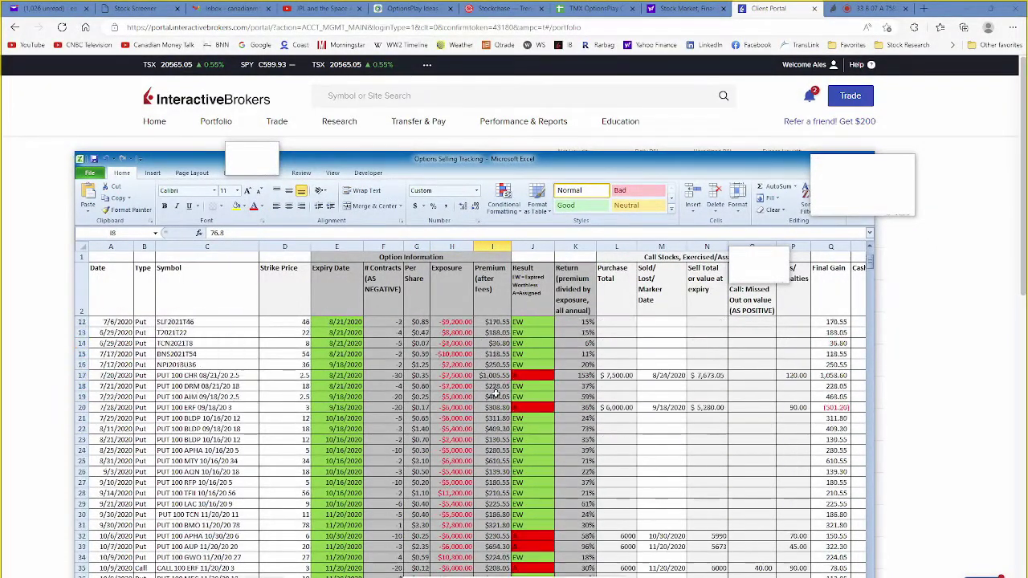
pyautogui.scroll(2, 497, 391)
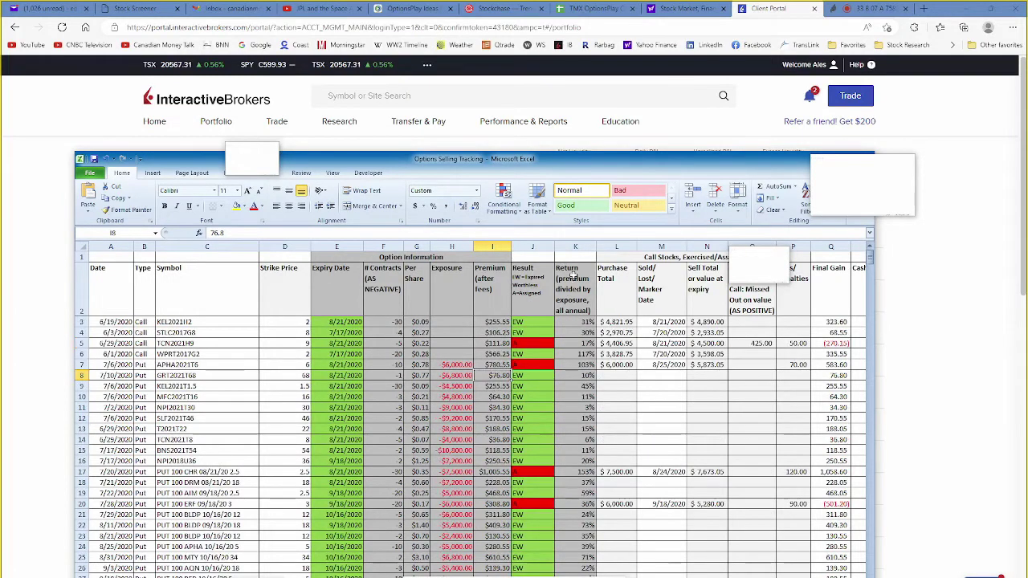
# Inspect the annualized Return column, checking the premium, exposure and return formula of the KEL2021T1.5 put in row 9.
pyautogui.click(575, 246)
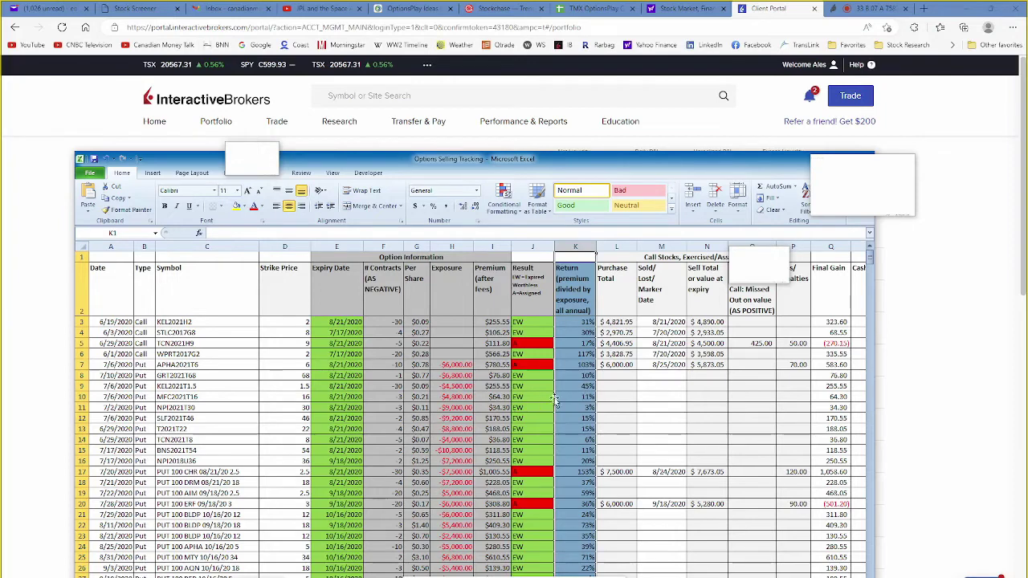
pyautogui.click(507, 387)
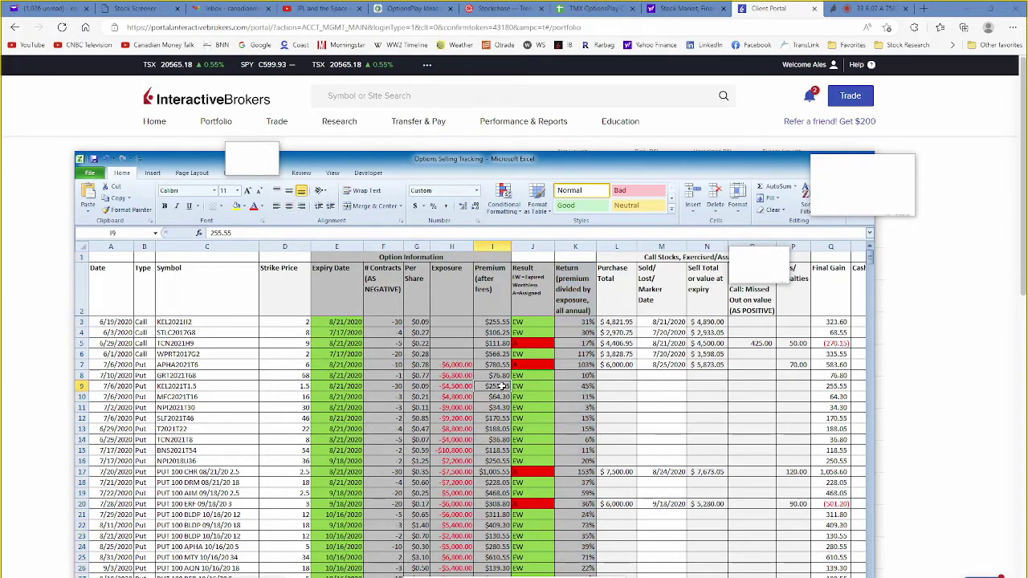
pyautogui.click(455, 386)
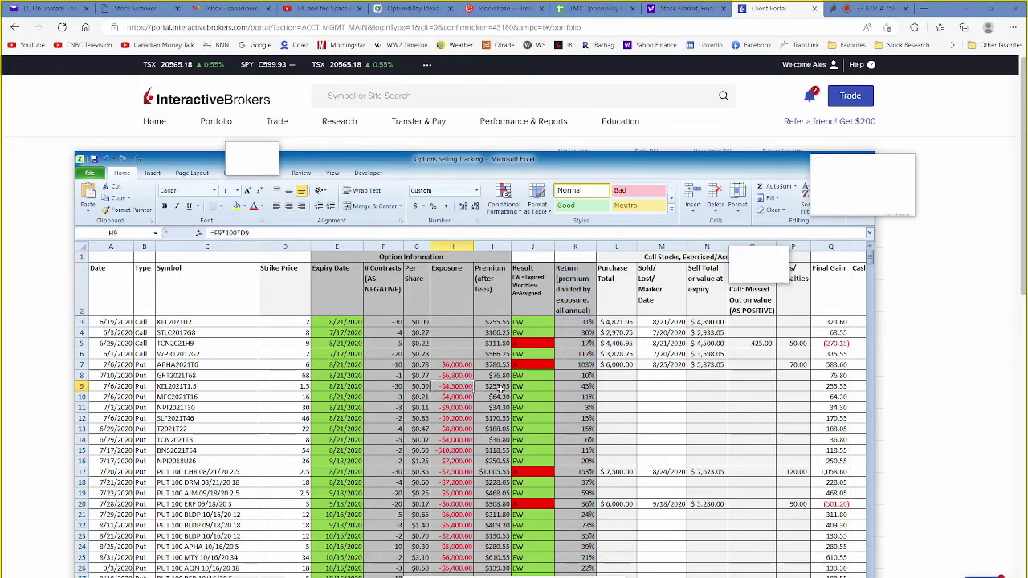
pyautogui.click(576, 386)
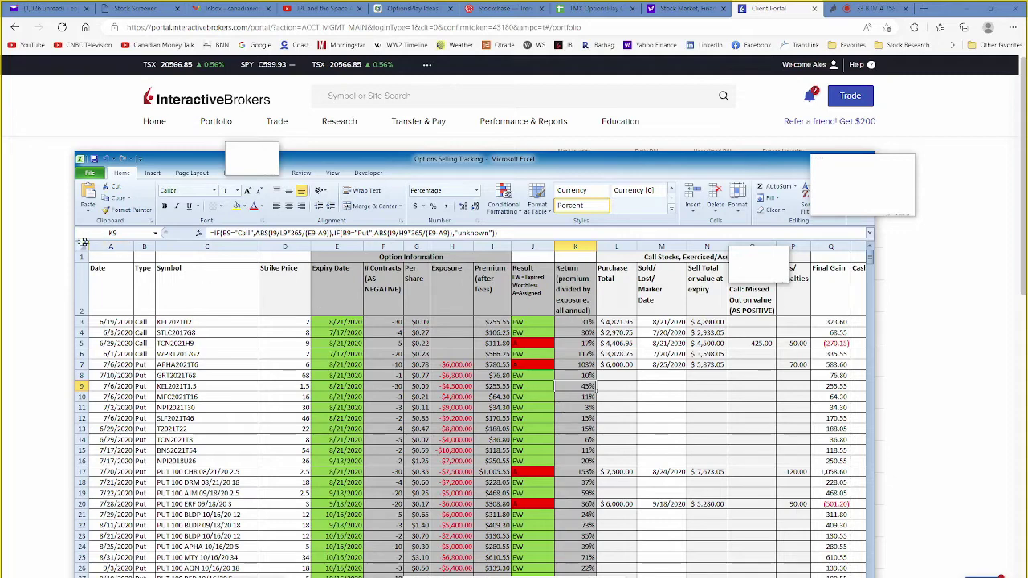
# Bring the Options Selling Tracking workbook back in front of the browser and check the return formulas in the rows above row 9.
pyautogui.click(39, 258)
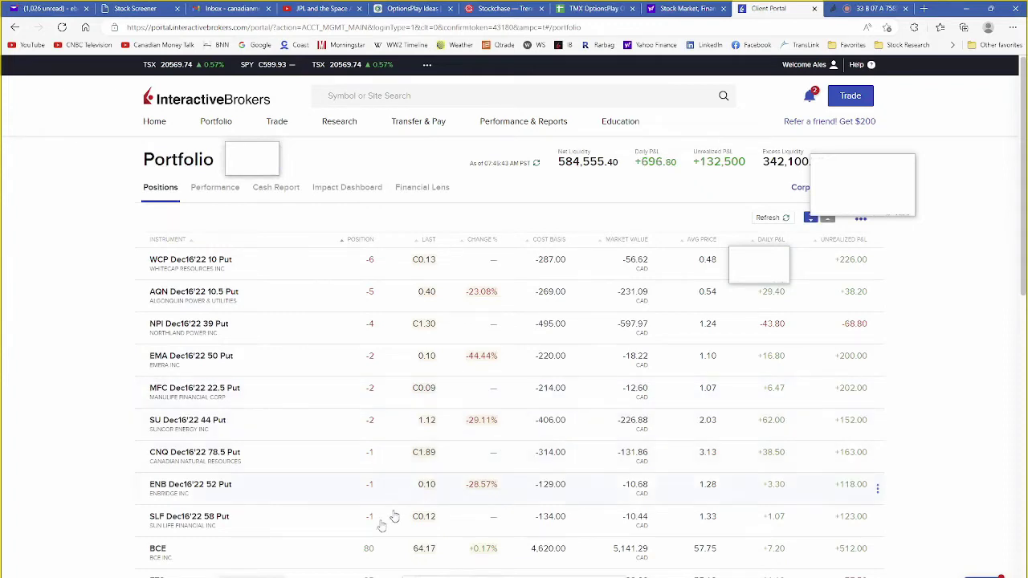
pyautogui.moveTo(249, 577)
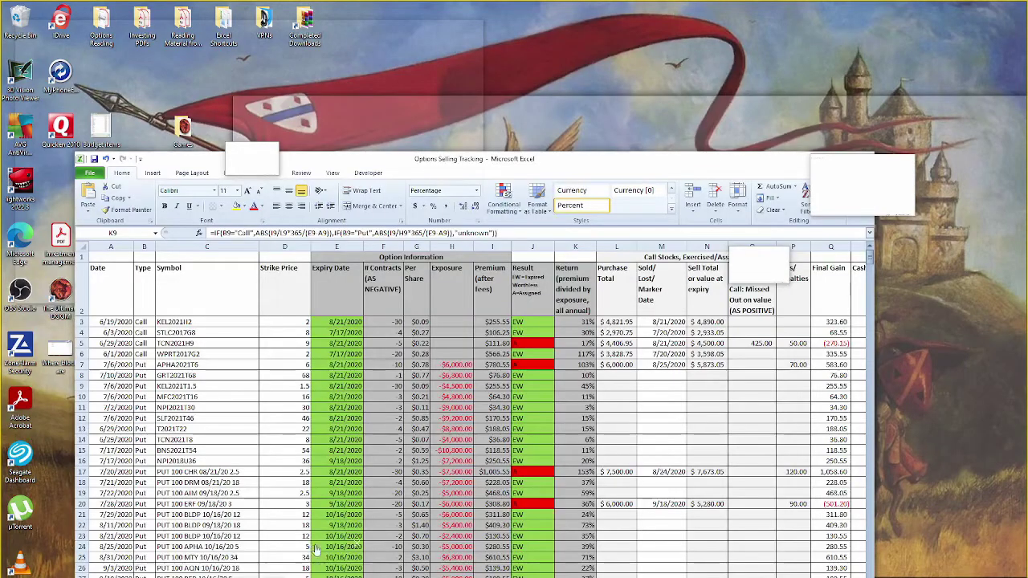
pyautogui.click(310, 558)
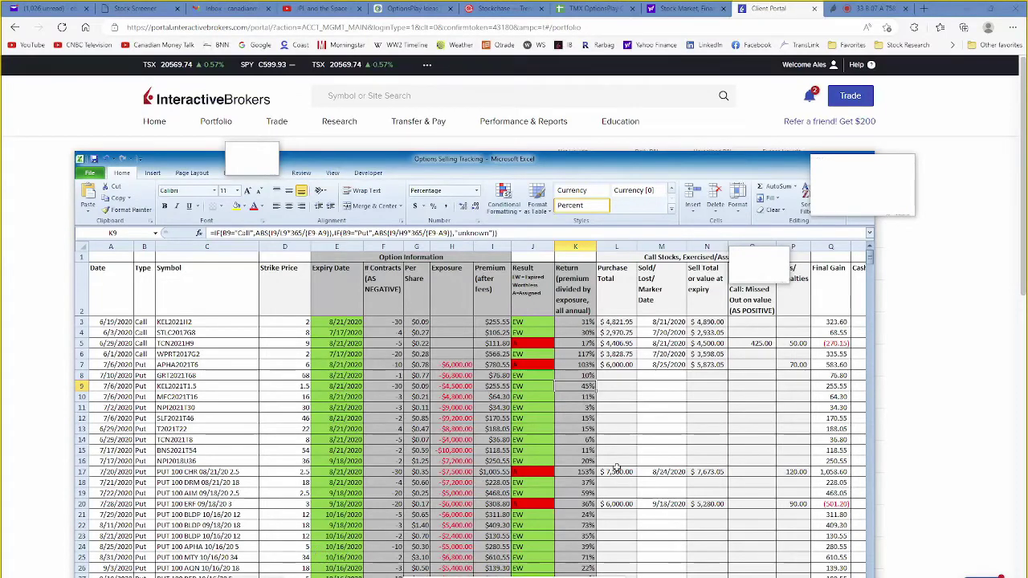
pyautogui.press('Up')
pyautogui.press('Up')
pyautogui.press('Up')
pyautogui.press('Down')
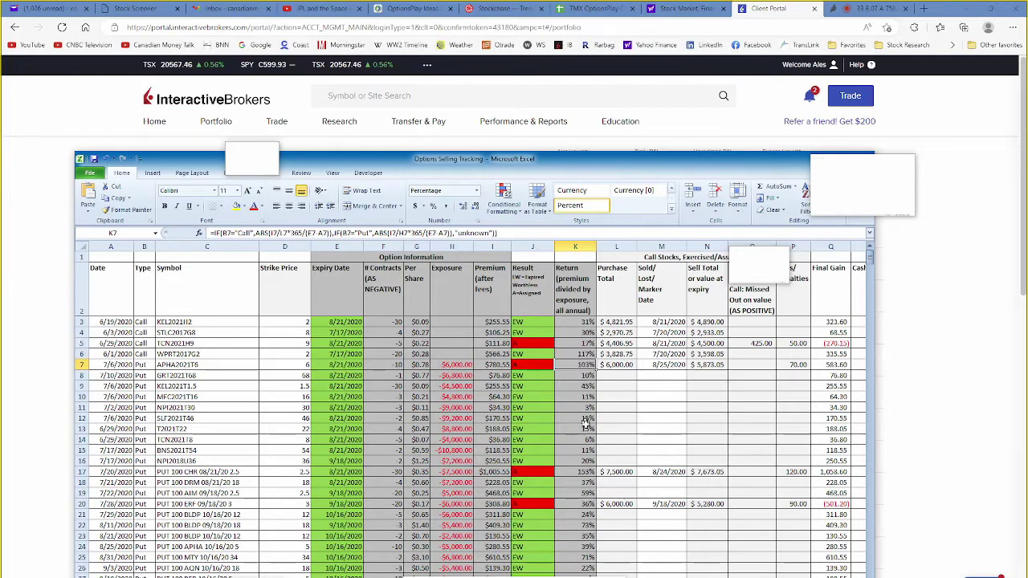
# Examine the expired-worthless and assigned results from the ERF put in row 20 through the mid-2022 trades.
pyautogui.click(536, 504)
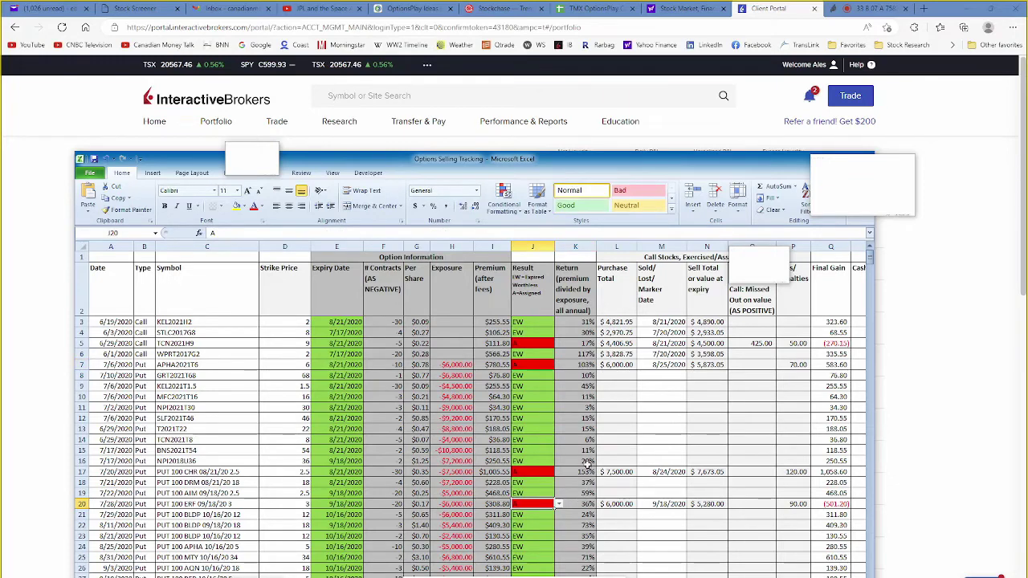
pyautogui.scroll(-2, 586, 466)
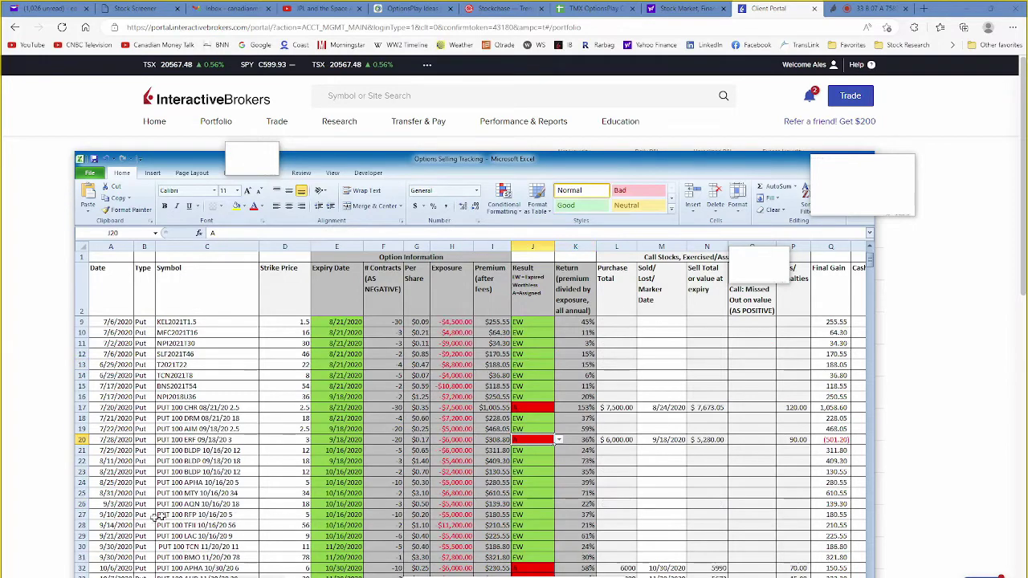
pyautogui.scroll(-5, 386, 483)
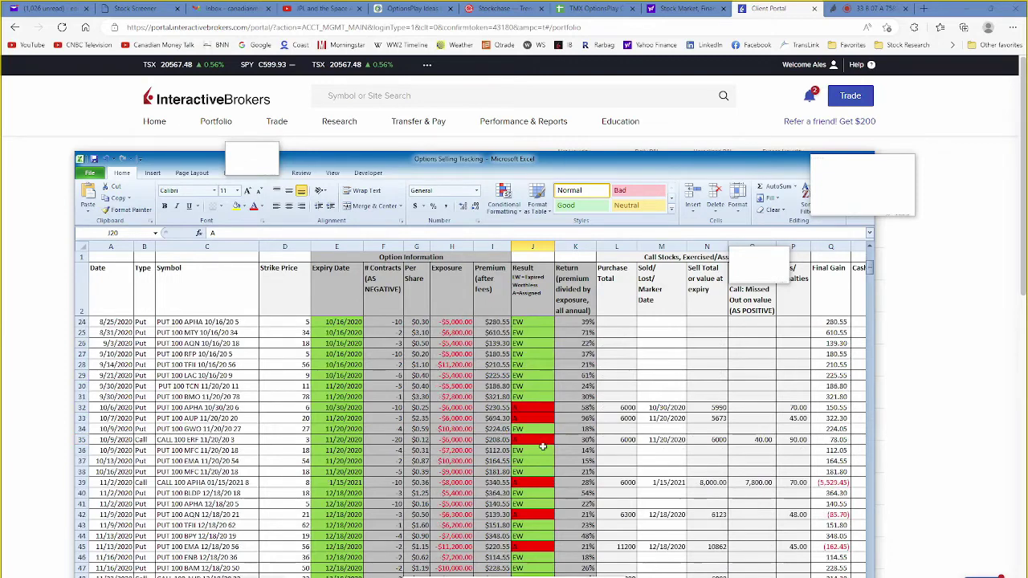
pyautogui.scroll(-10, 543, 447)
pyautogui.scroll(-12, 544, 443)
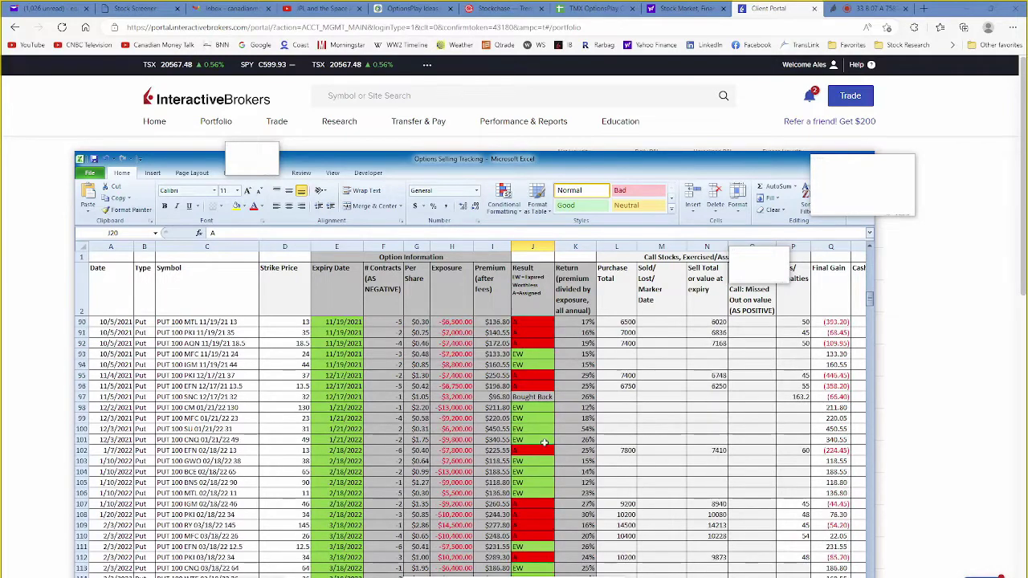
pyautogui.scroll(-9, 543, 443)
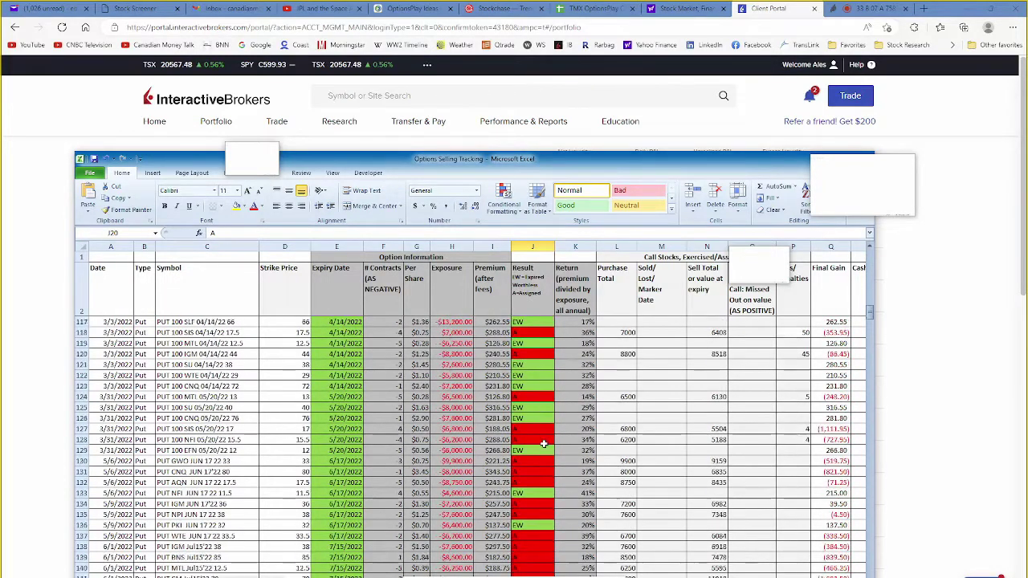
pyautogui.scroll(-2, 544, 443)
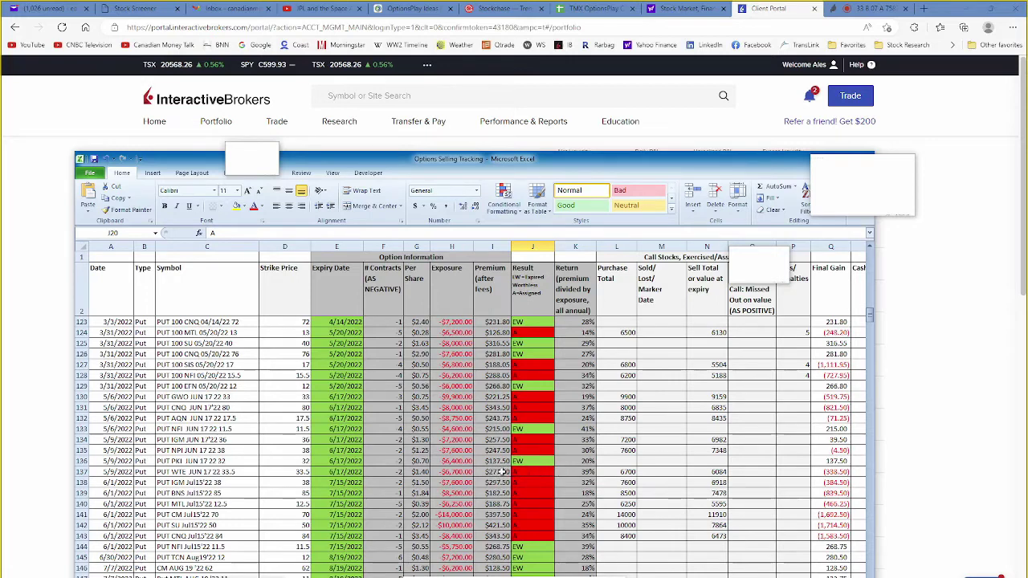
# Highlight the results of the June and July 2022 expiries in J137:J144 and the November 2022 expiries in J167:J173.
pyautogui.moveTo(514, 472); pyautogui.dragTo(526, 547)
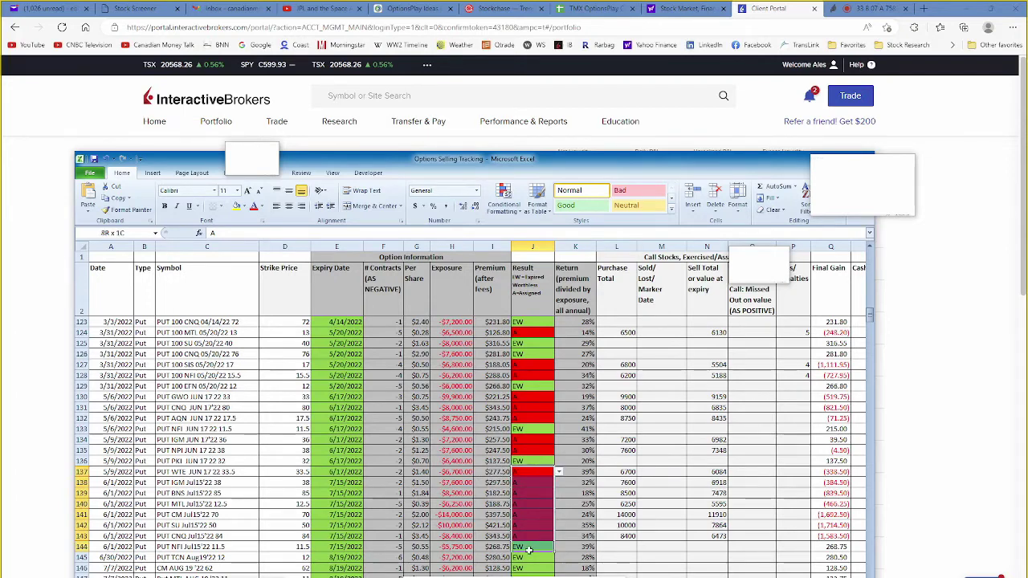
pyautogui.click(526, 548)
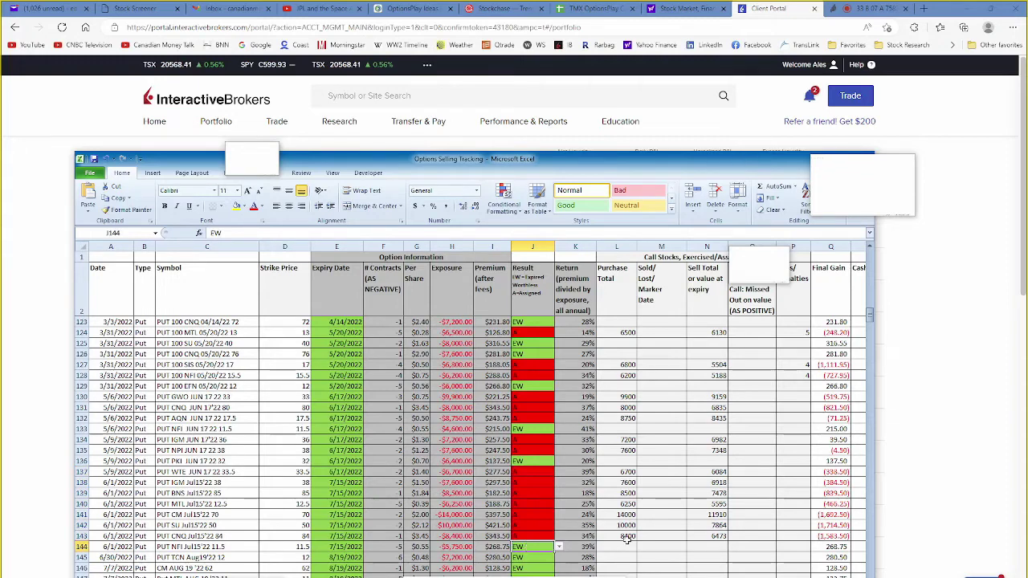
pyautogui.scroll(-4, 625, 483)
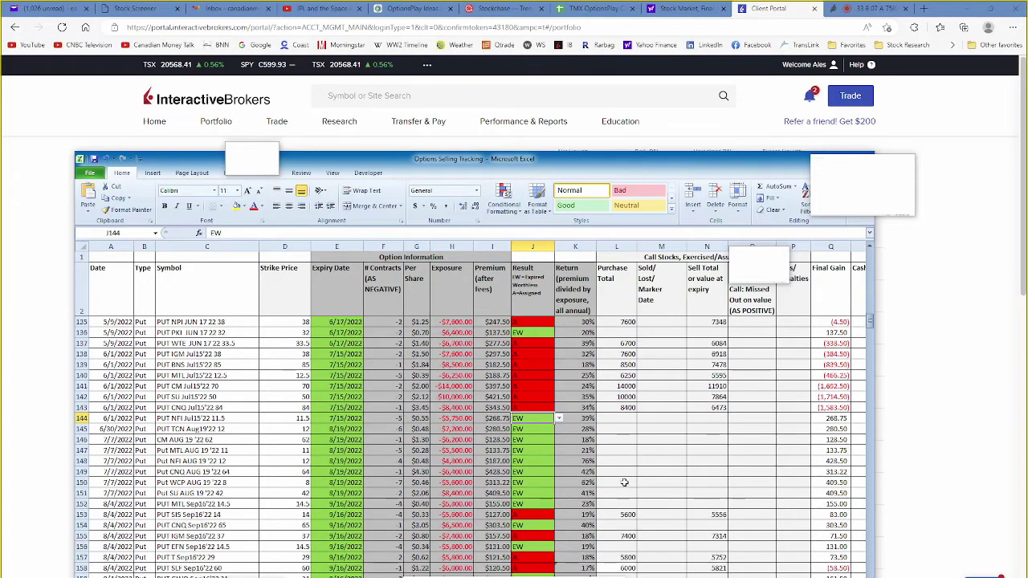
pyautogui.scroll(-6, 624, 483)
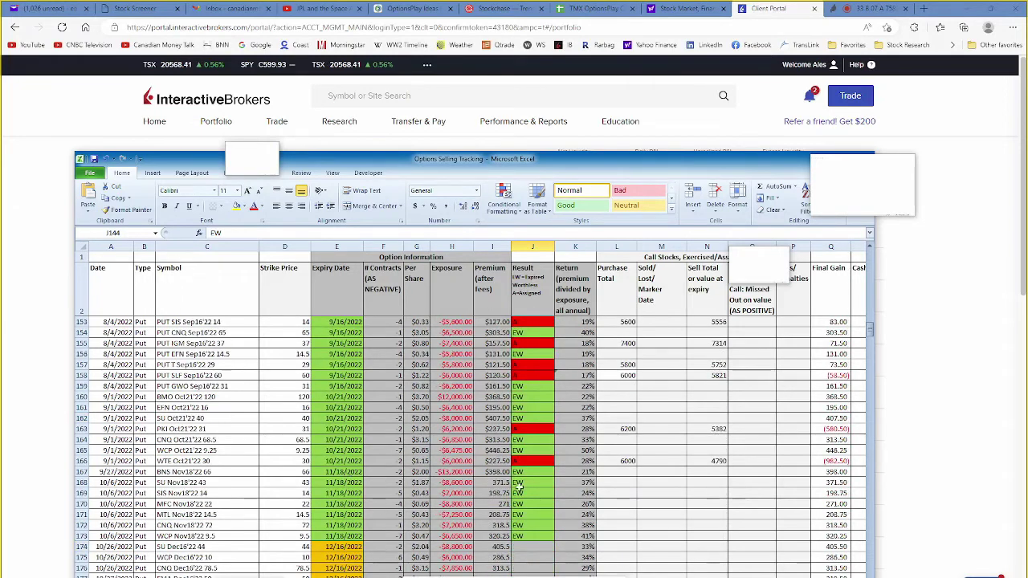
pyautogui.moveTo(530, 473); pyautogui.dragTo(536, 536)
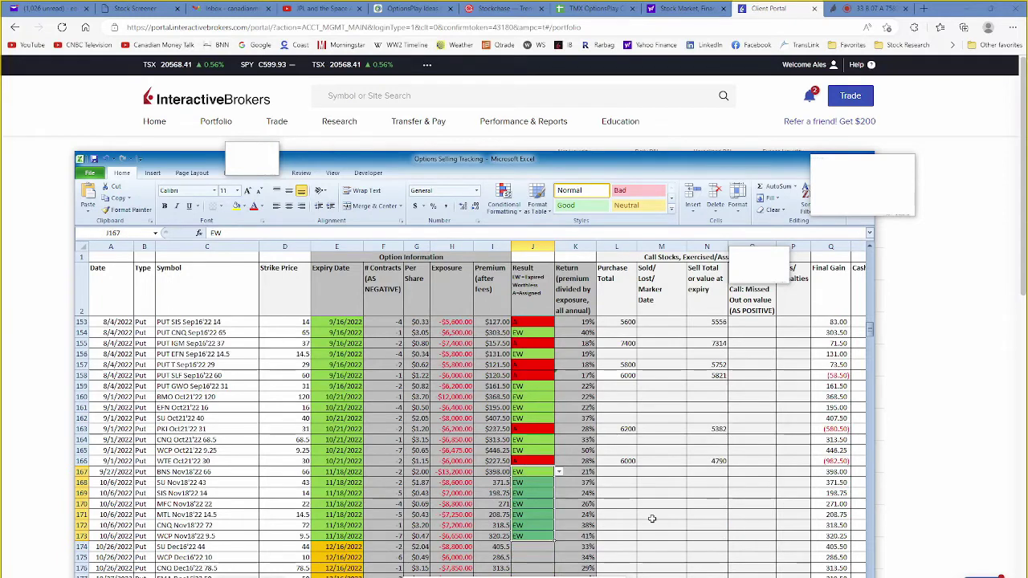
# Return to the earliest trades, widen the workbook window to include the Cashflow and summary columns, and move it higher over the browser.
pyautogui.scroll(2, 653, 519)
pyautogui.scroll(9, 653, 519)
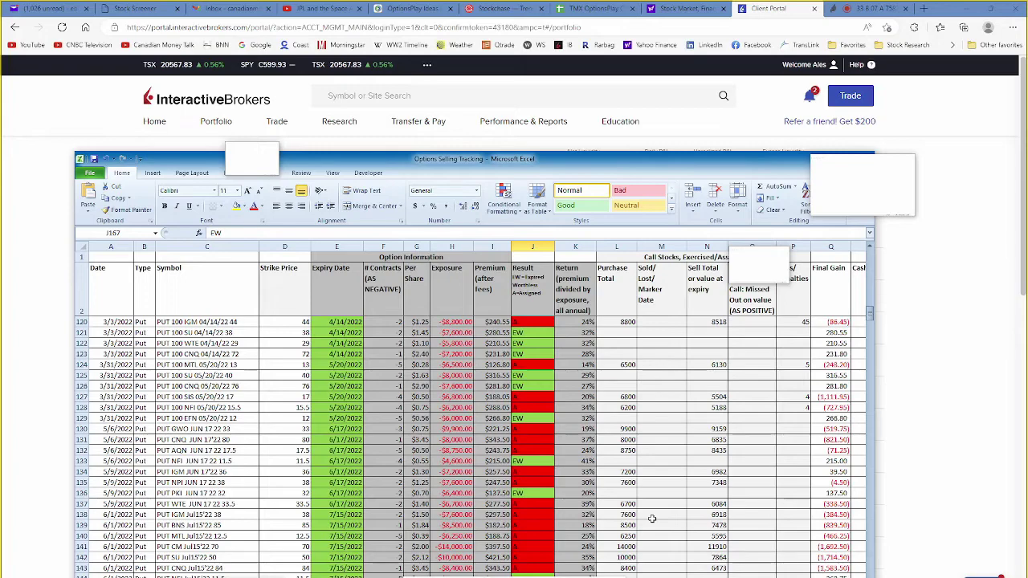
pyautogui.scroll(20, 652, 519)
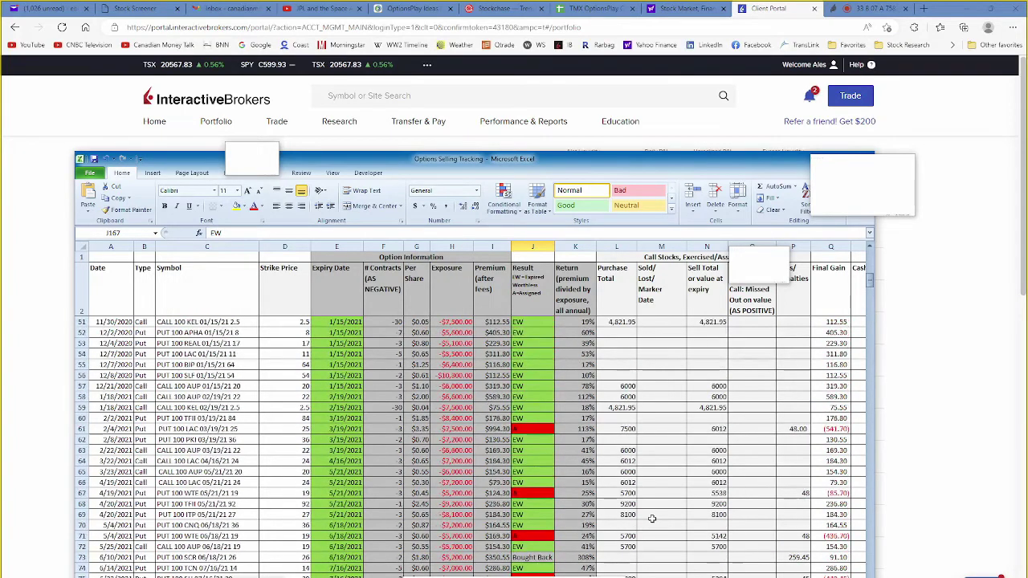
pyautogui.scroll(16, 652, 519)
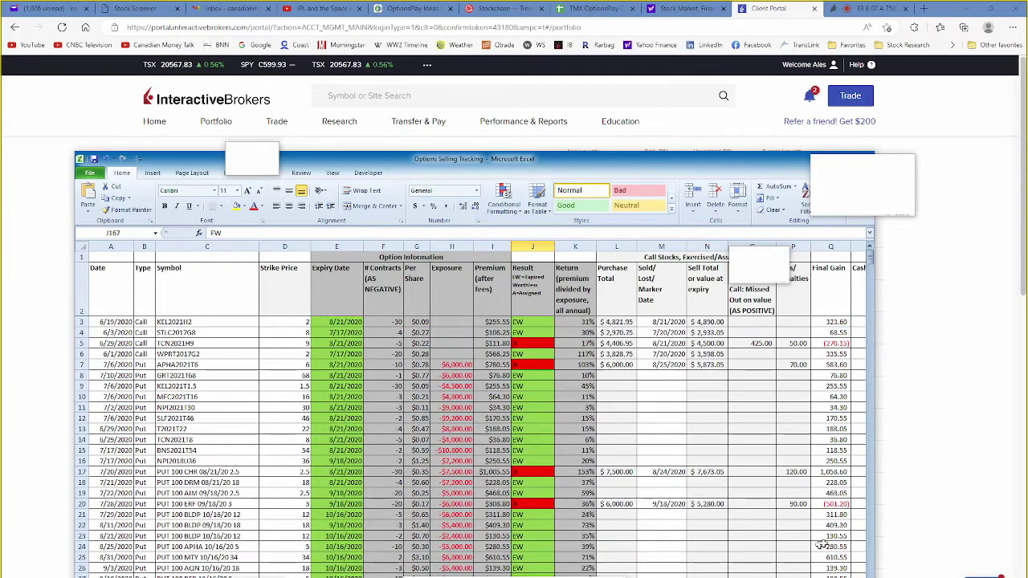
pyautogui.moveTo(874, 480); pyautogui.dragTo(1005, 466)
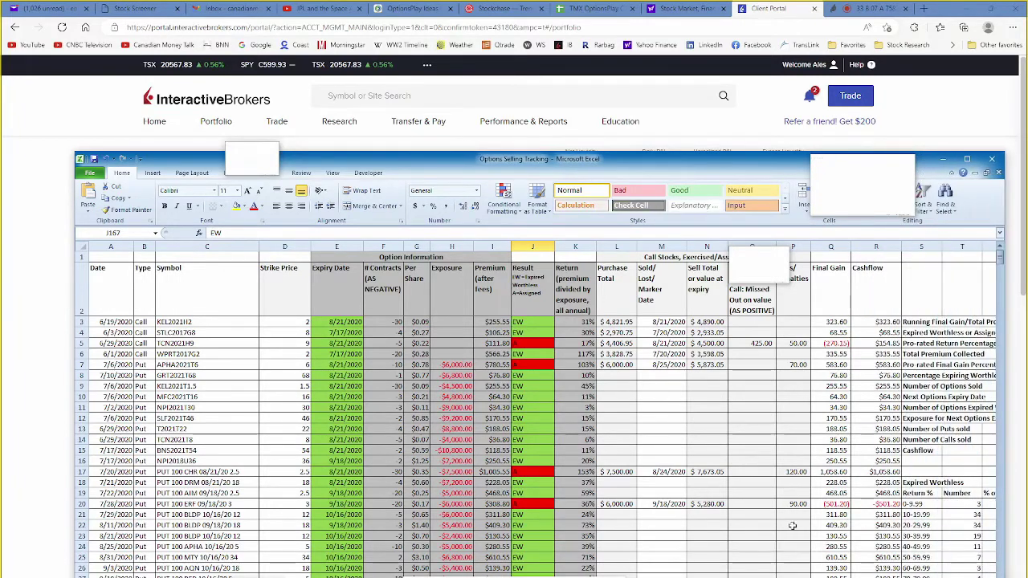
pyautogui.moveTo(588, 161); pyautogui.dragTo(550, 101)
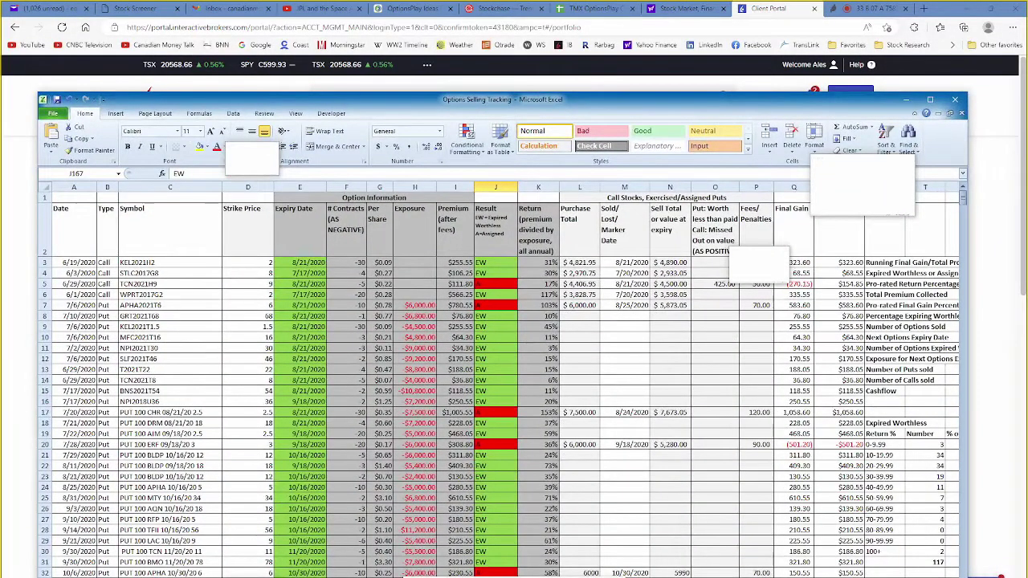
# Bring the summary statistics into view and check the Percentage Expiring Worthless, Total Premium Collected and Cashflow formulas in W8, W6 and W15.
pyautogui.hscroll(4, 836, 310)
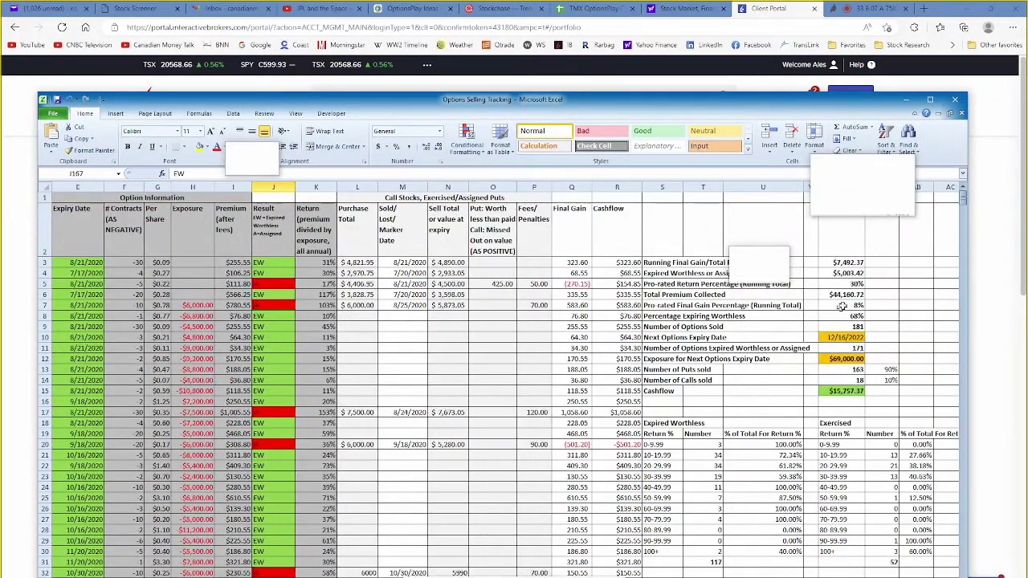
pyautogui.click(842, 316)
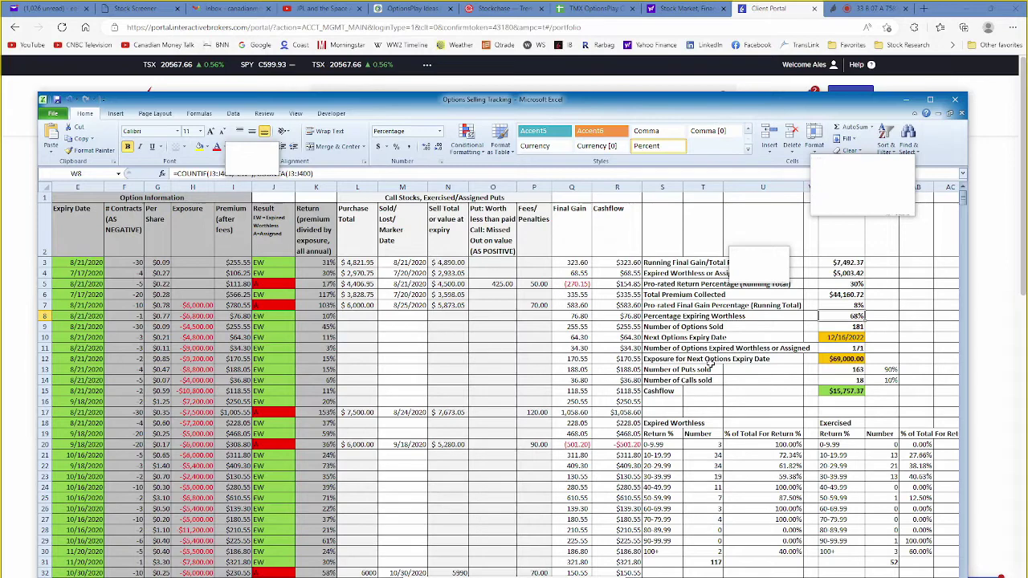
pyautogui.click(848, 294)
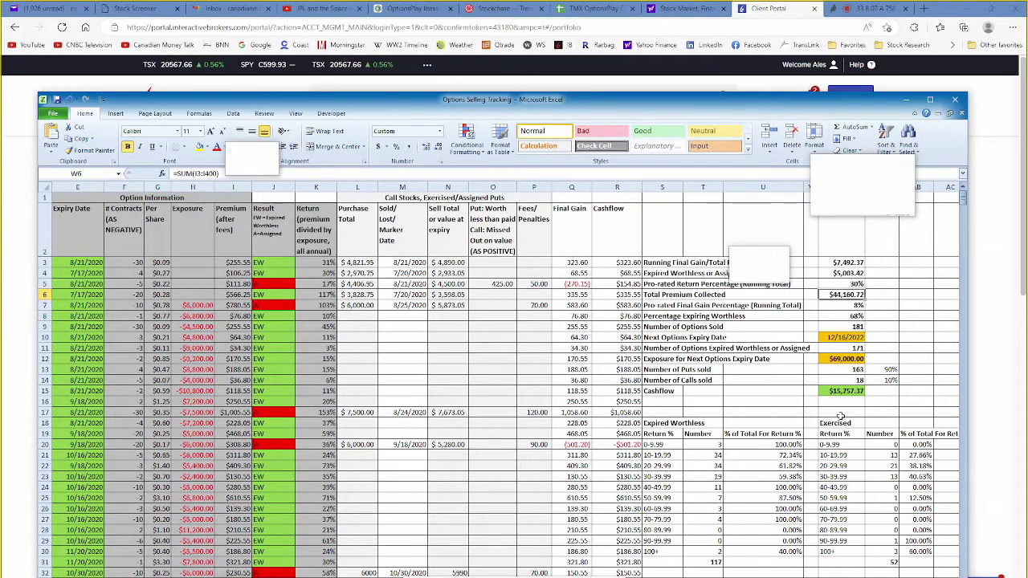
pyautogui.click(843, 391)
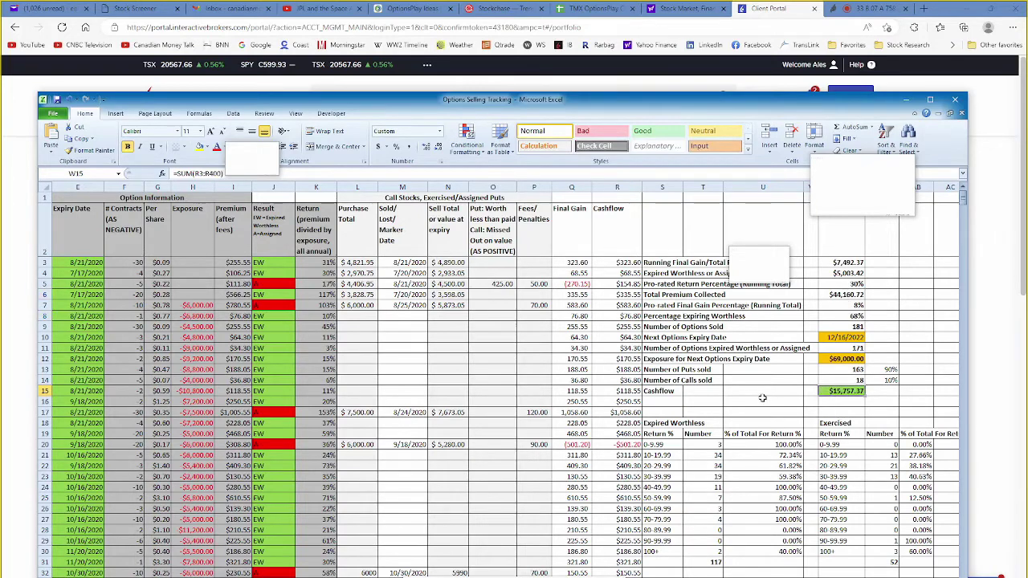
# Check the Final Gain formulas in Q5 and Q81 and the Cashflow formulas of the assigned puts in R81 and R80.
pyautogui.click(573, 285)
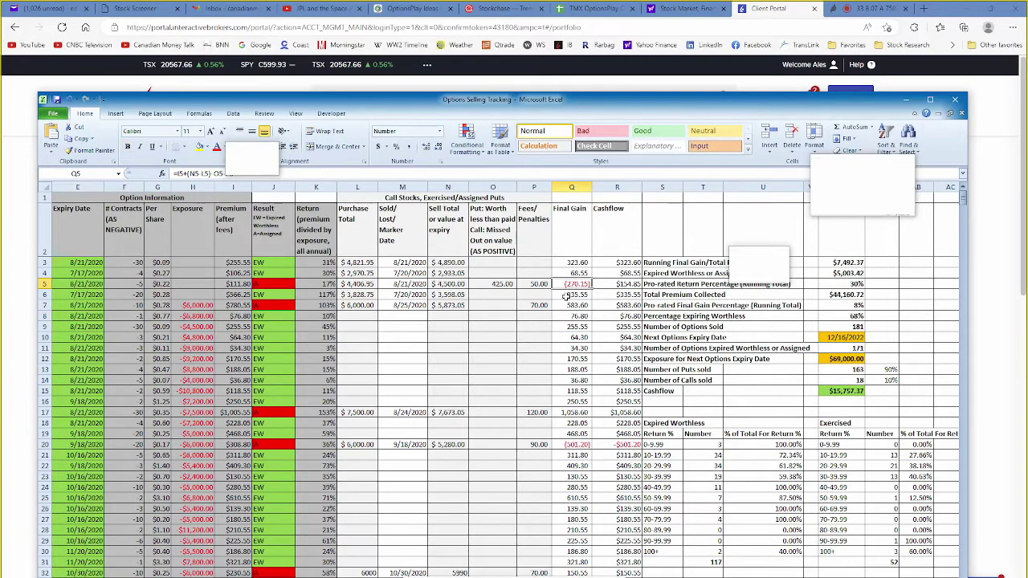
pyautogui.scroll(-17, 586, 358)
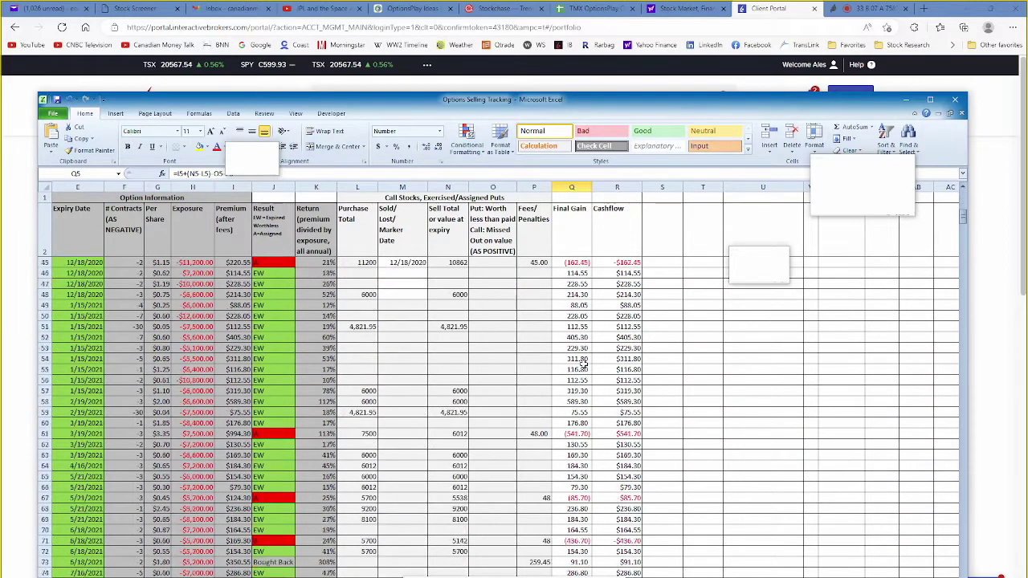
pyautogui.scroll(-4, 584, 364)
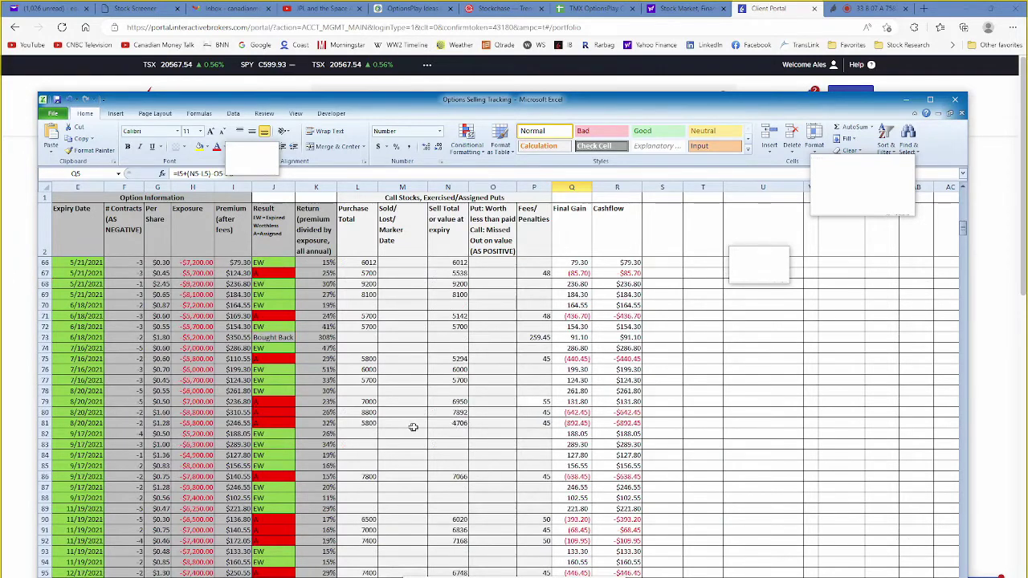
pyautogui.click(574, 424)
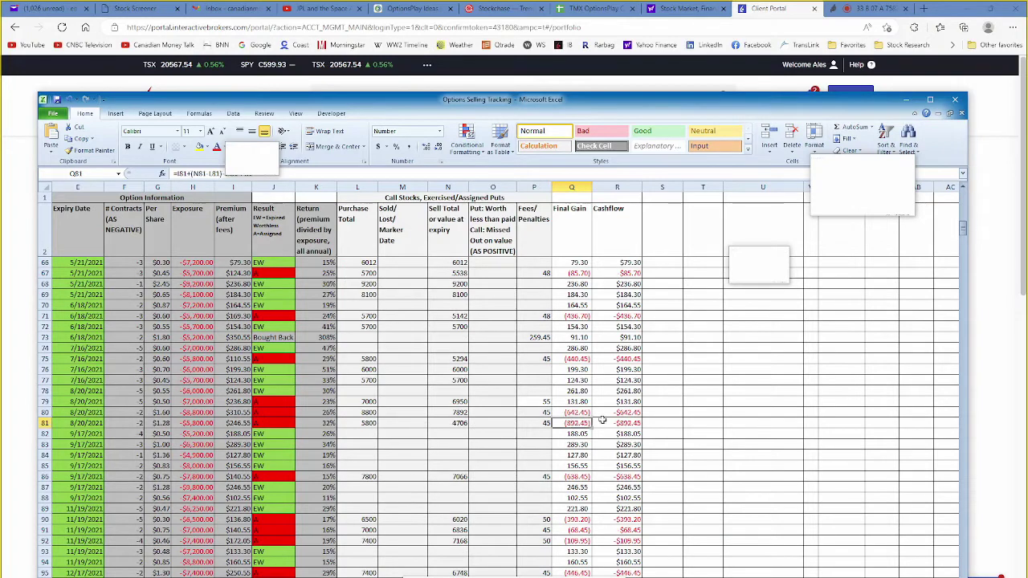
pyautogui.click(617, 423)
pyautogui.click(616, 413)
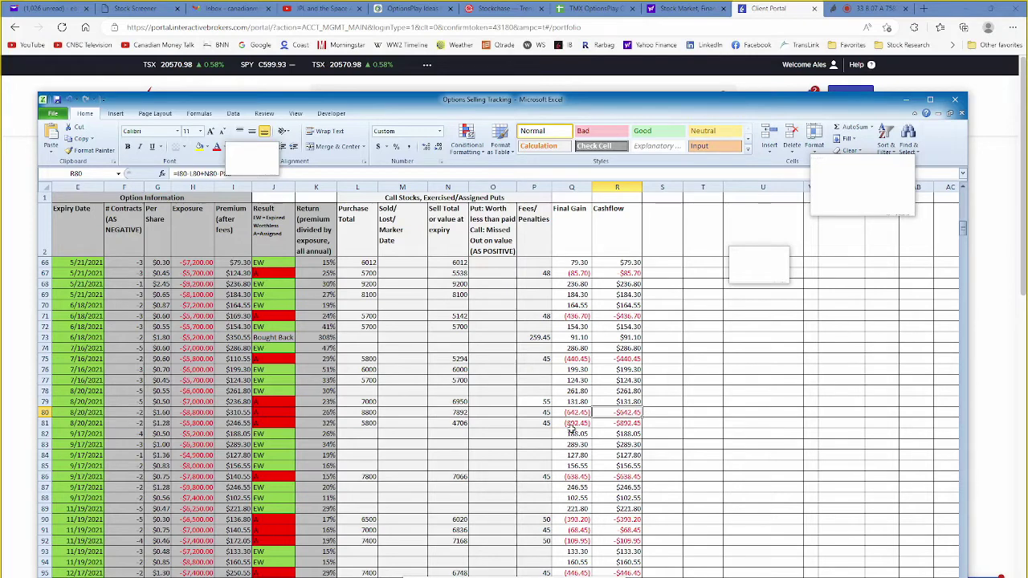
# Review the Final Gain and Cashflow of the trades from August 2021 through the December 2022 expiries and back to early 2021.
pyautogui.scroll(-4, 572, 429)
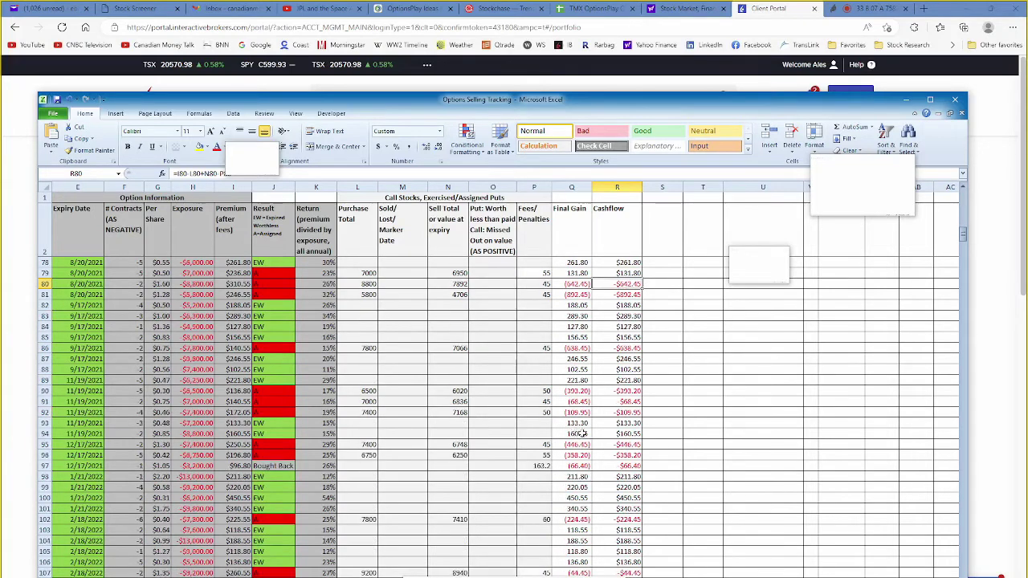
pyautogui.scroll(-4, 584, 433)
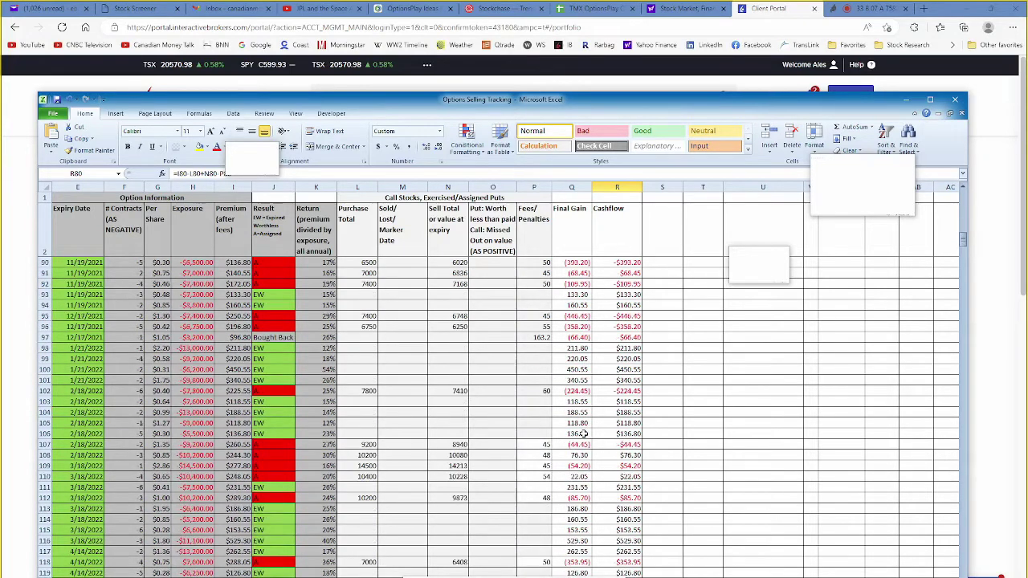
pyautogui.scroll(-3, 584, 434)
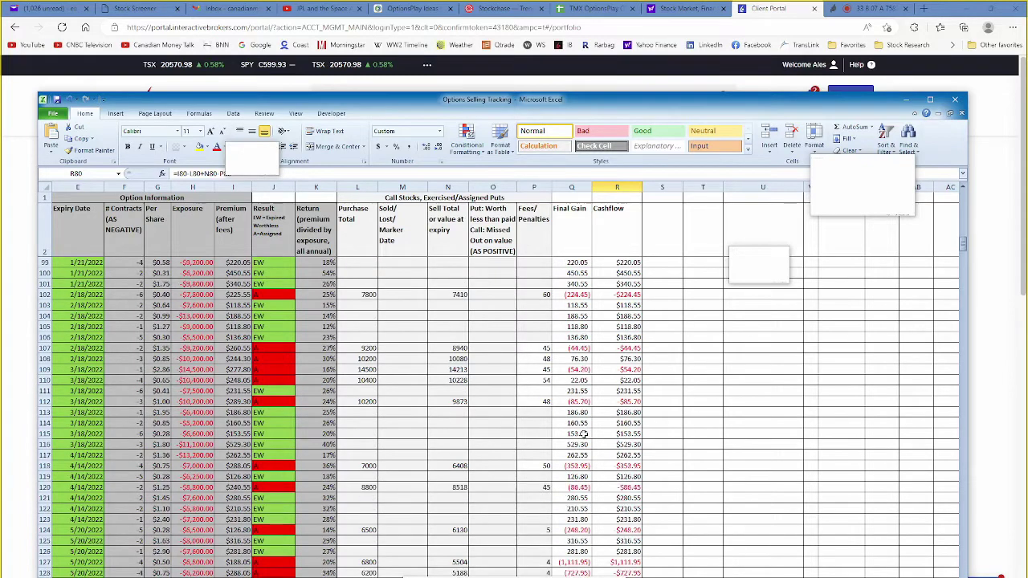
pyautogui.scroll(-6, 584, 434)
pyautogui.scroll(-6, 584, 433)
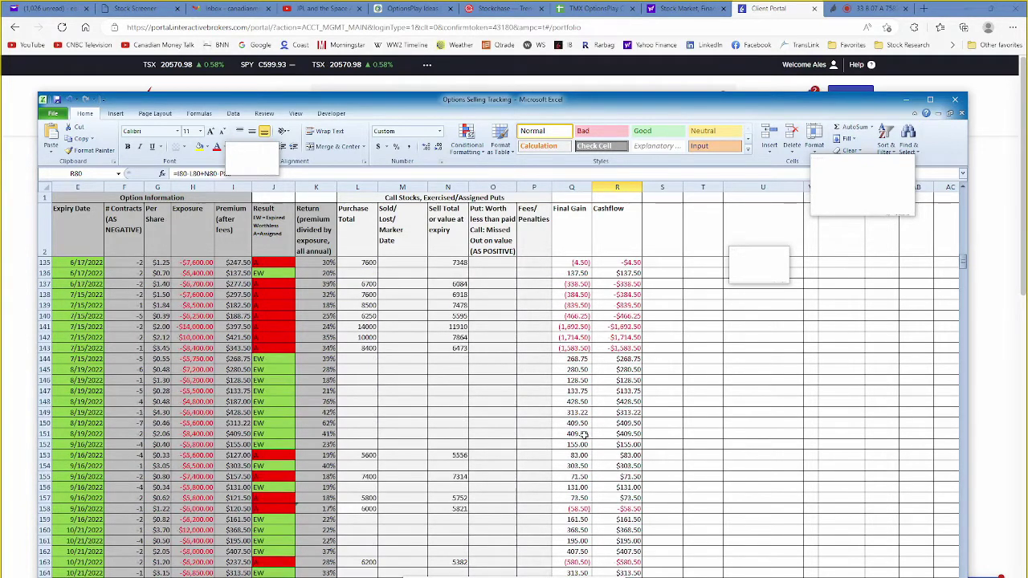
pyautogui.scroll(-7, 584, 433)
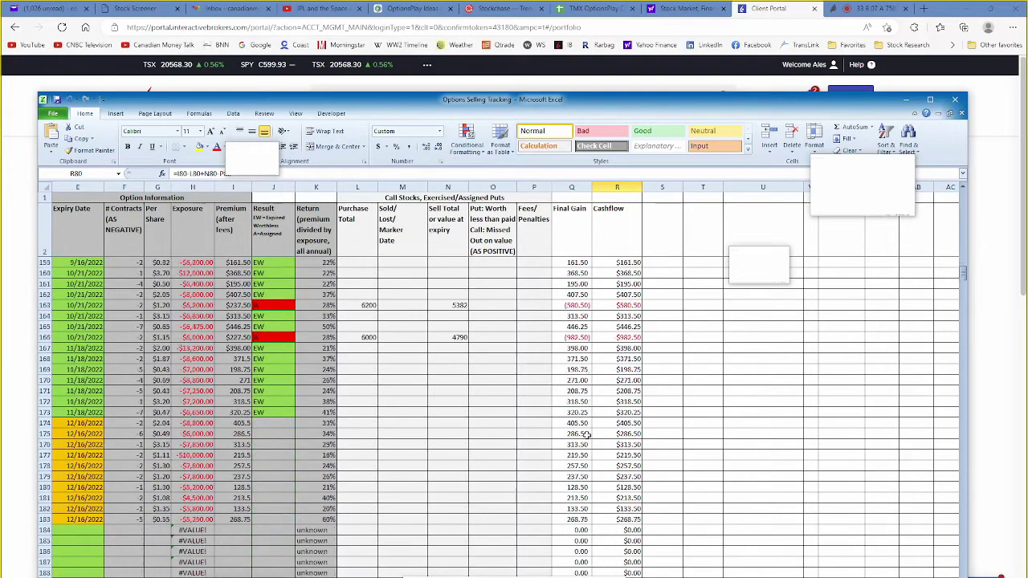
pyautogui.scroll(14, 587, 435)
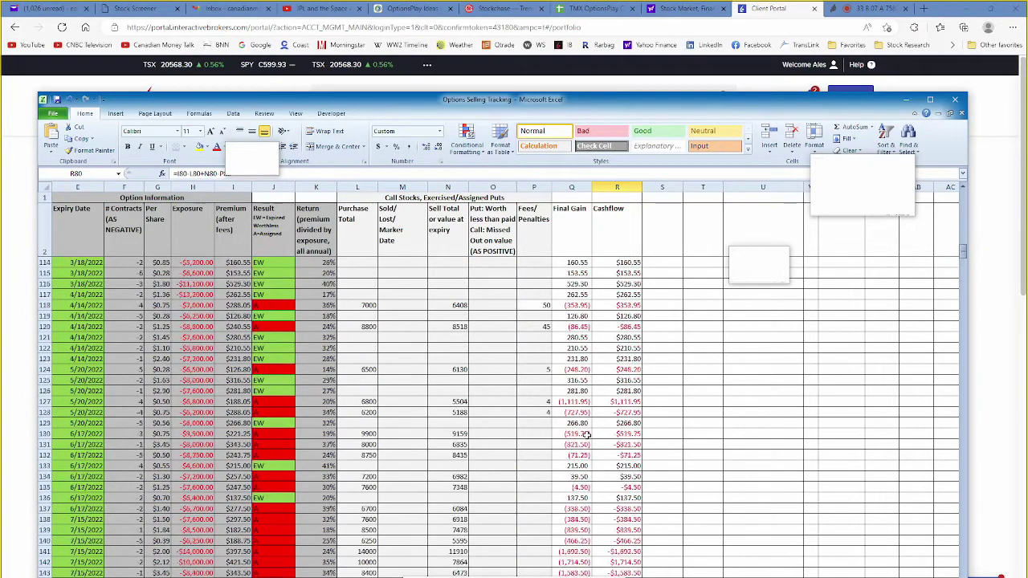
pyautogui.scroll(6, 587, 435)
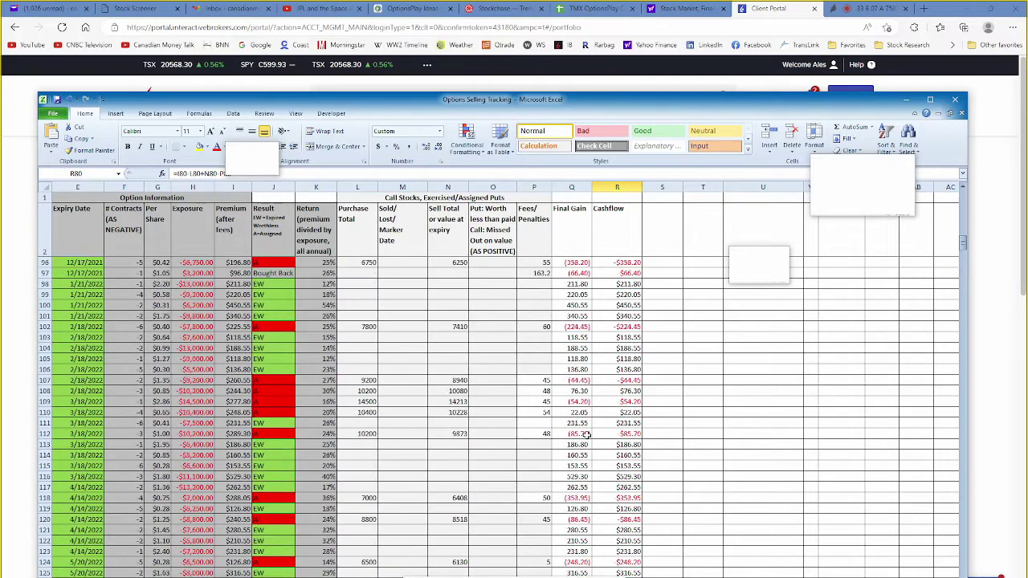
pyautogui.scroll(3, 587, 434)
pyautogui.scroll(3, 588, 434)
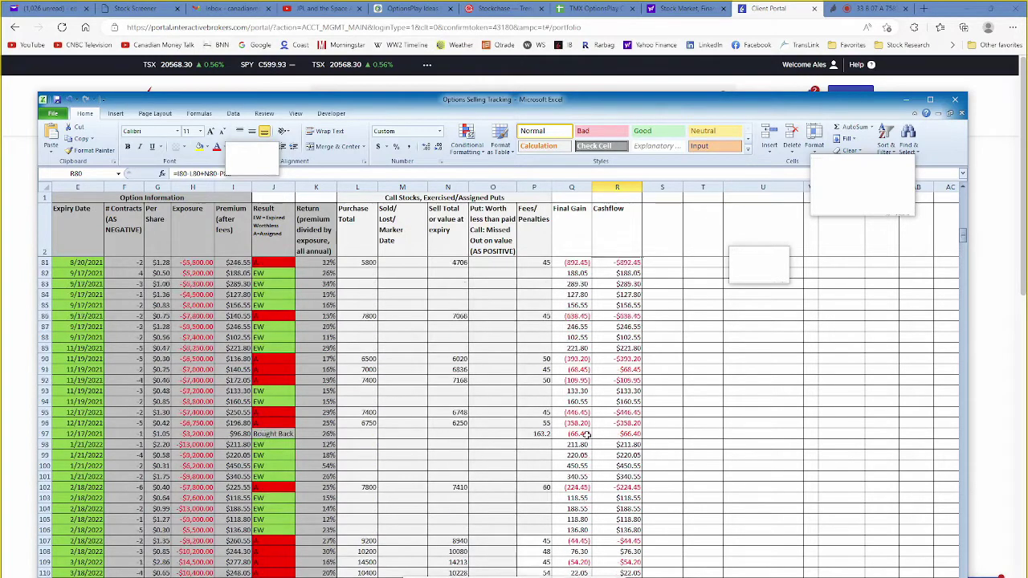
pyautogui.scroll(3, 587, 434)
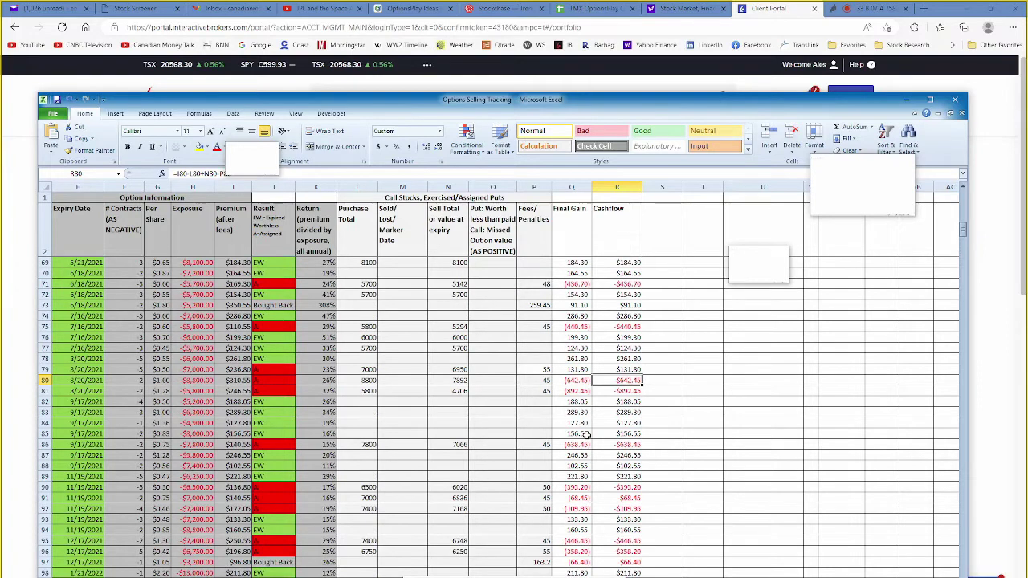
pyautogui.scroll(3, 588, 435)
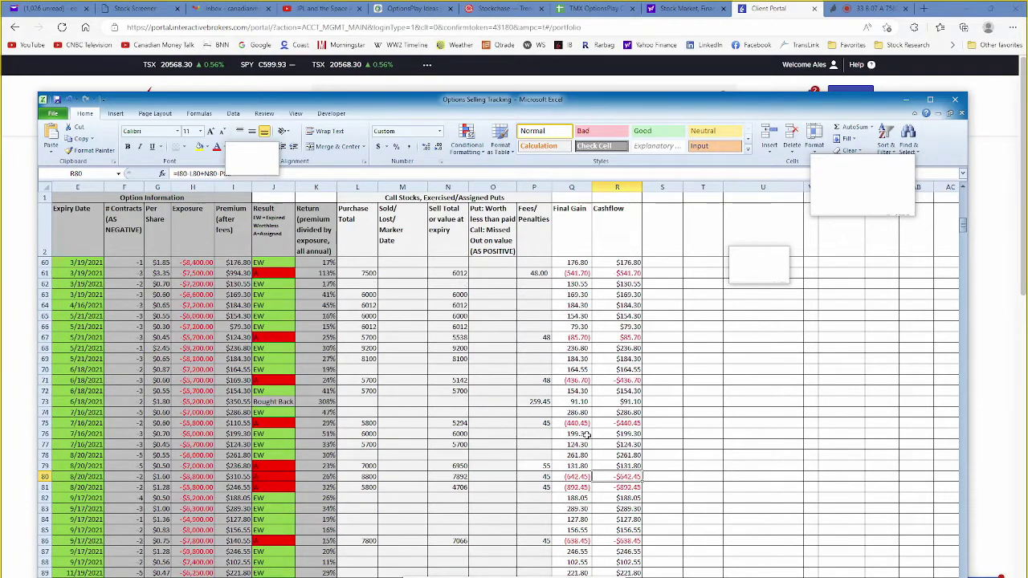
pyautogui.scroll(3, 587, 435)
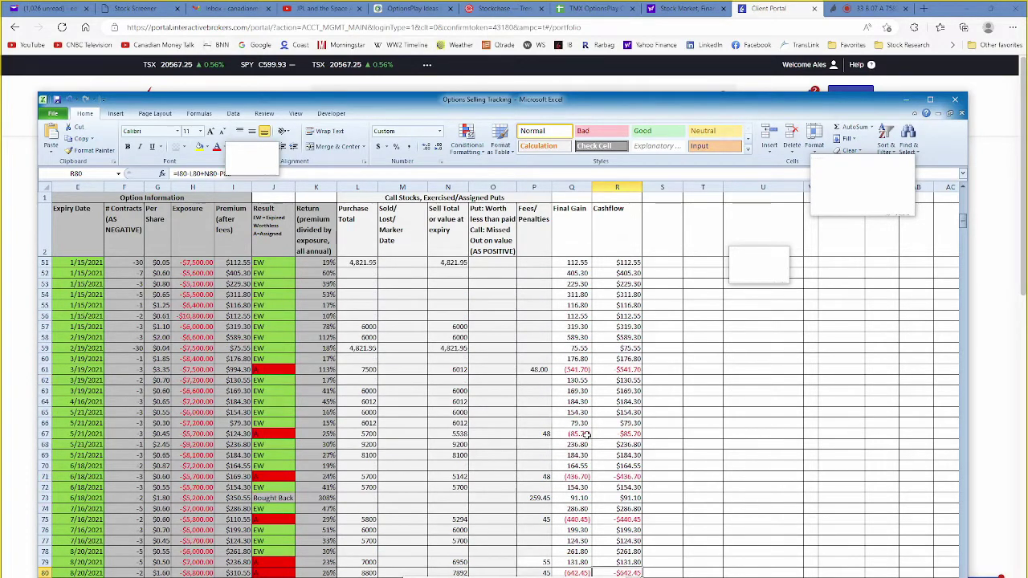
# Highlight the assigned EFN put in row 79 and inspect its symbol, fees in P79, premium in I79 and final gain in Q79.
pyautogui.scroll(-5, 588, 434)
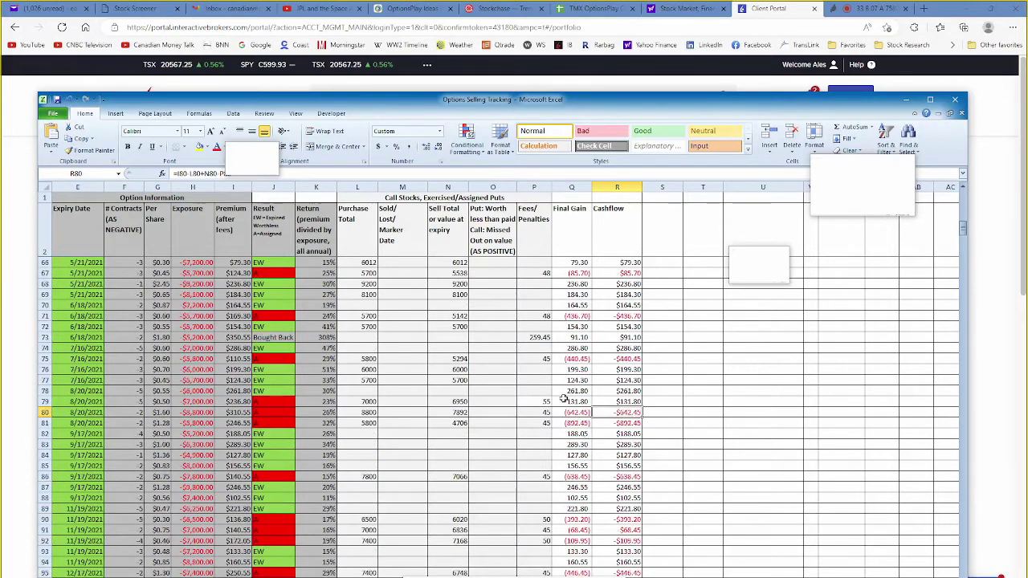
pyautogui.click(44, 402)
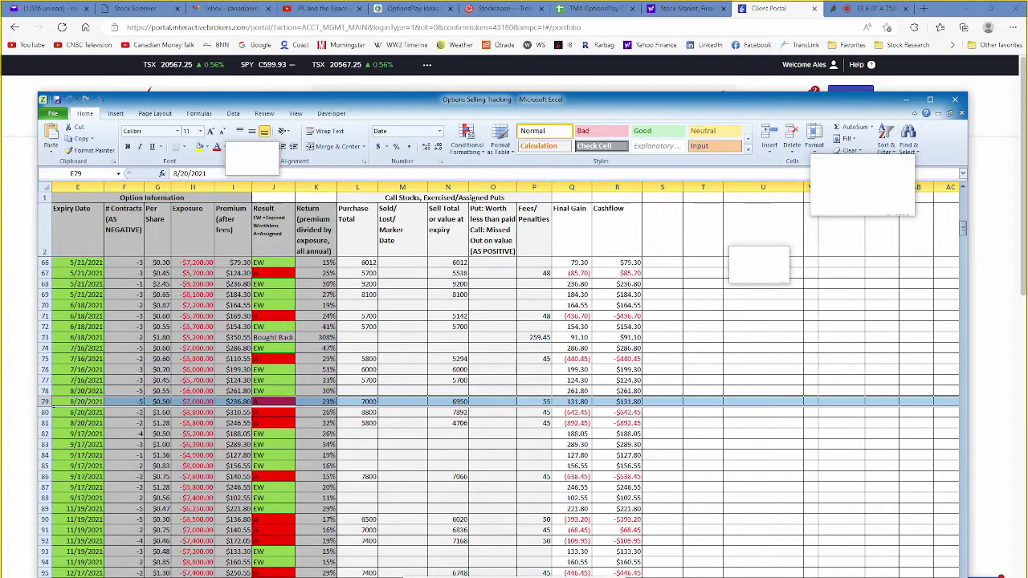
pyautogui.hscroll(-2, 498, 378)
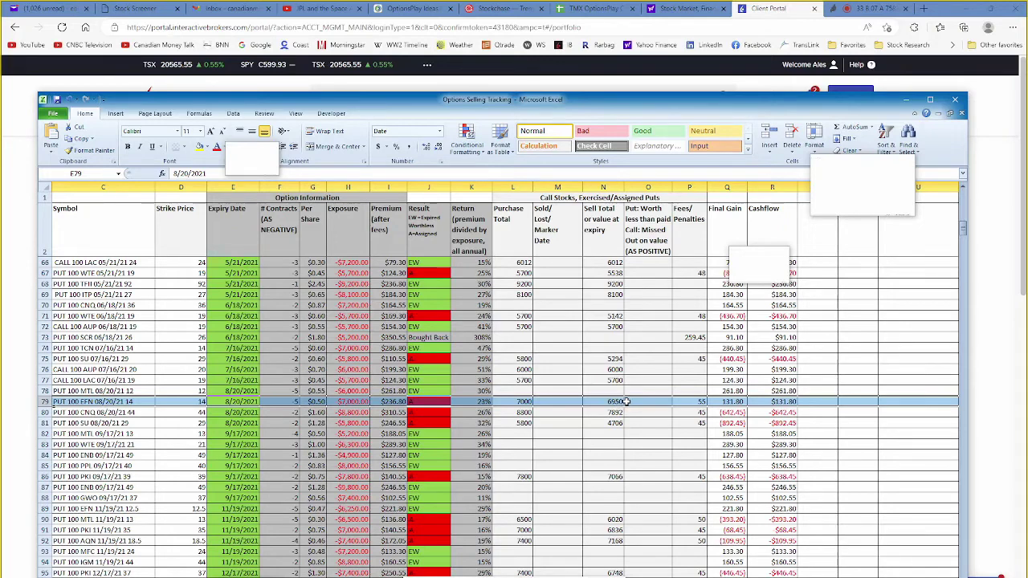
pyautogui.click(691, 402)
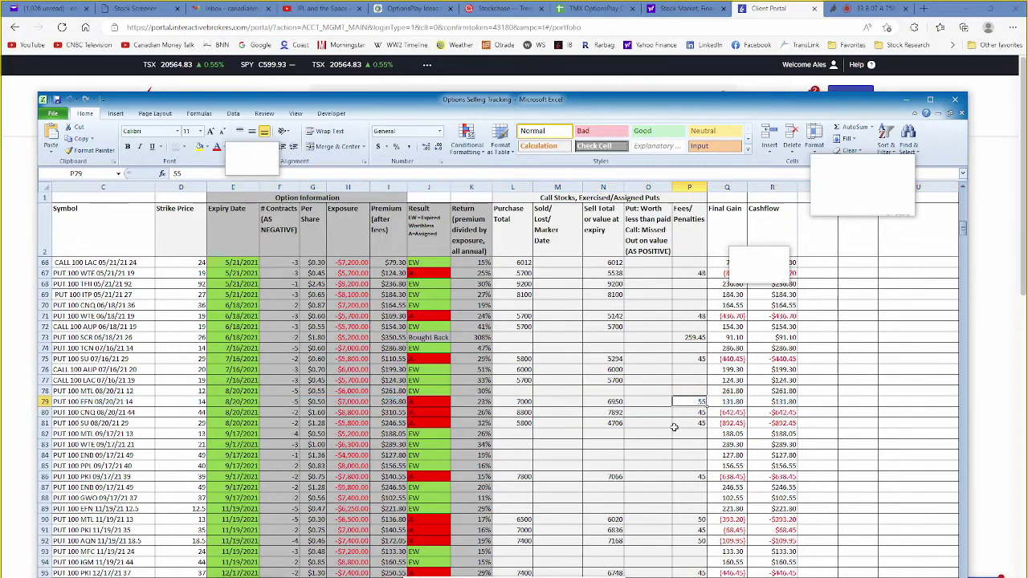
pyautogui.click(396, 401)
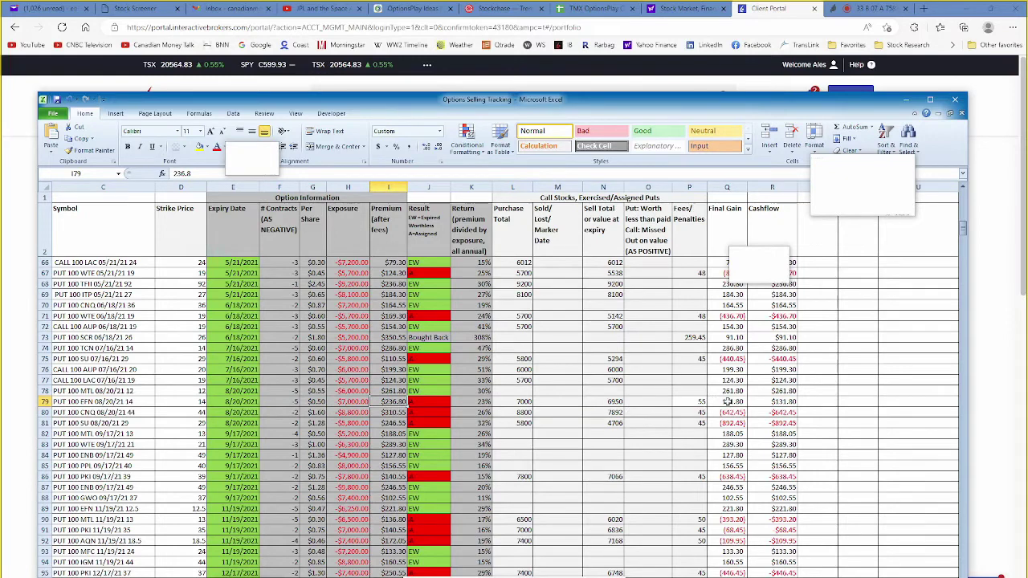
pyautogui.click(727, 402)
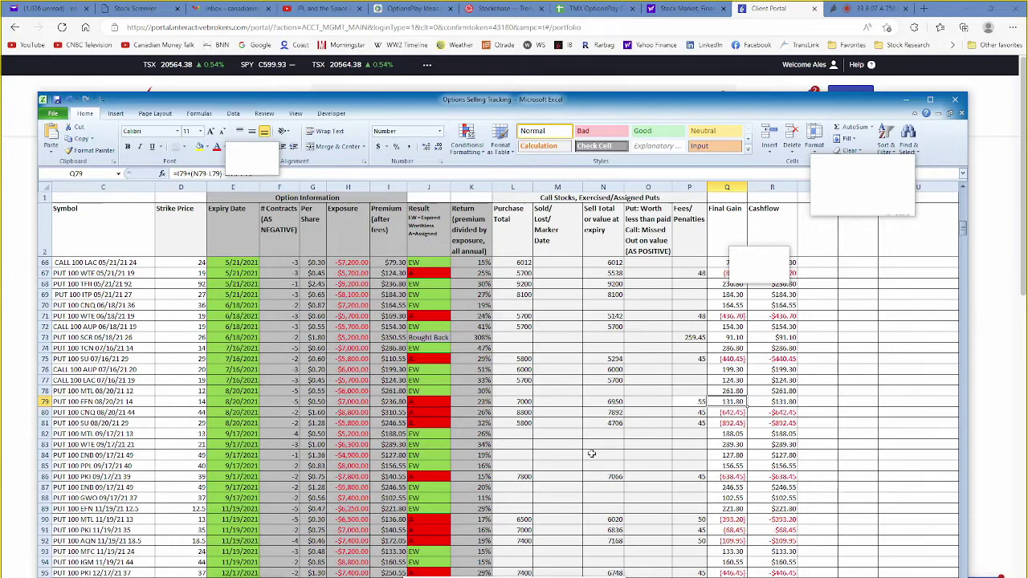
# Inspect the assigned PKI put in row 108, checking its purchase total in L108, value at expiry in N108 and final gain in Q108.
pyautogui.scroll(-5, 591, 454)
pyautogui.scroll(-1, 590, 458)
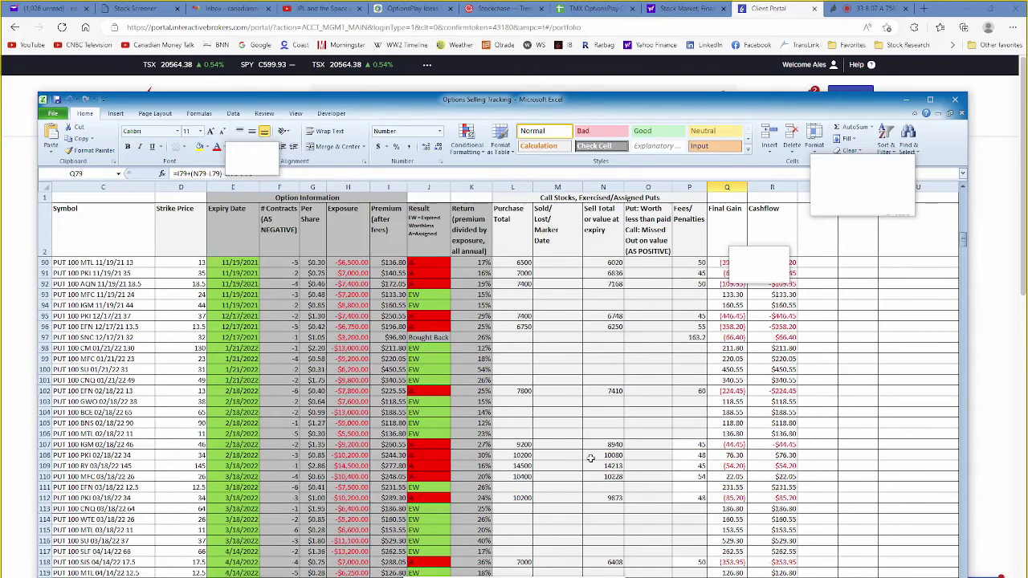
pyautogui.click(737, 454)
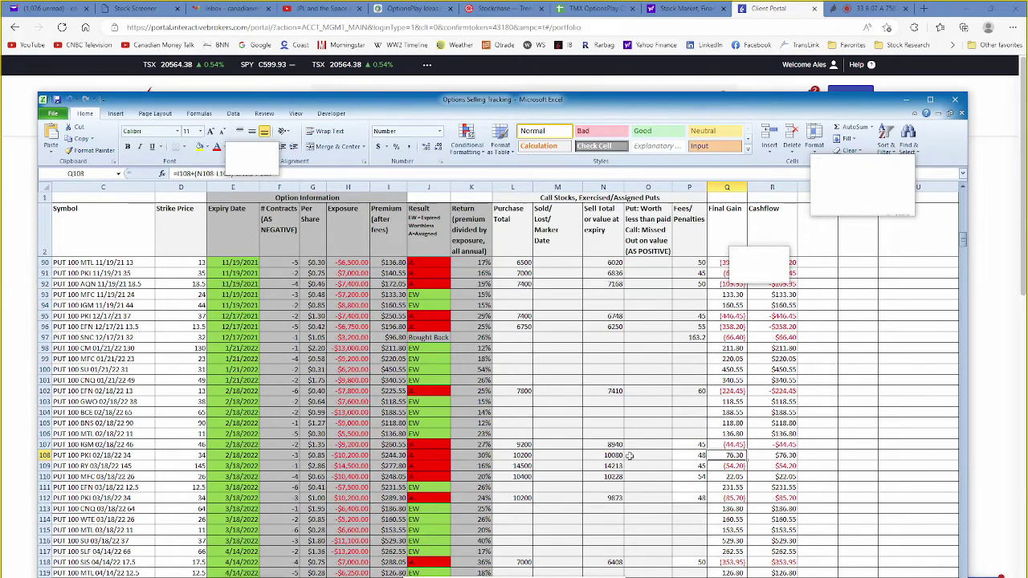
pyautogui.click(523, 454)
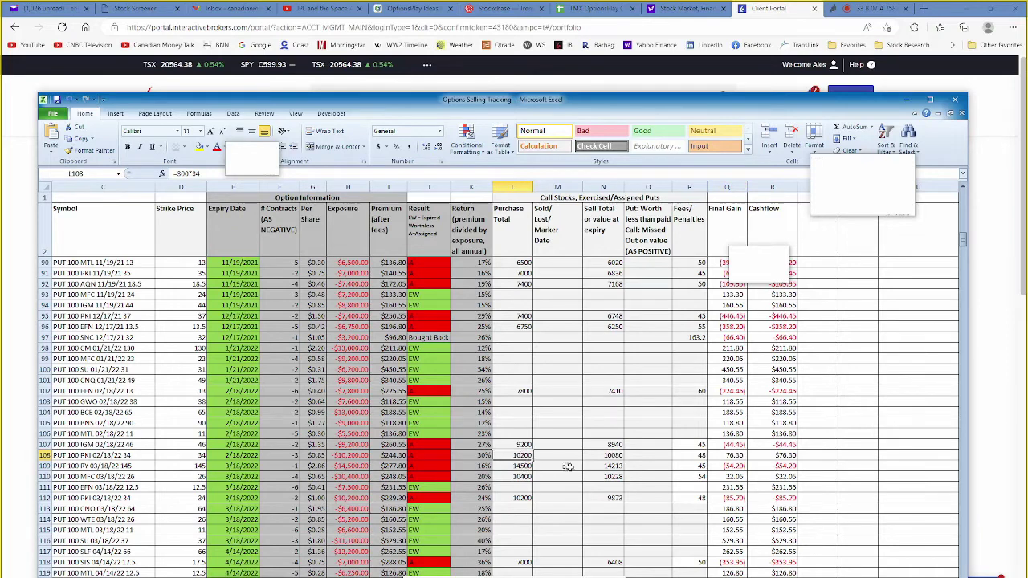
pyautogui.click(612, 456)
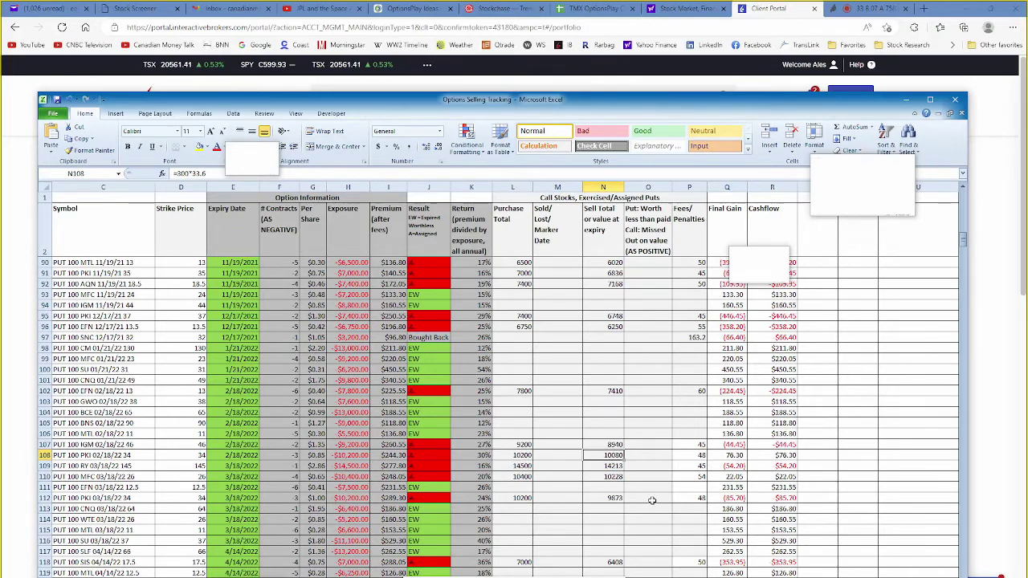
pyautogui.click(731, 456)
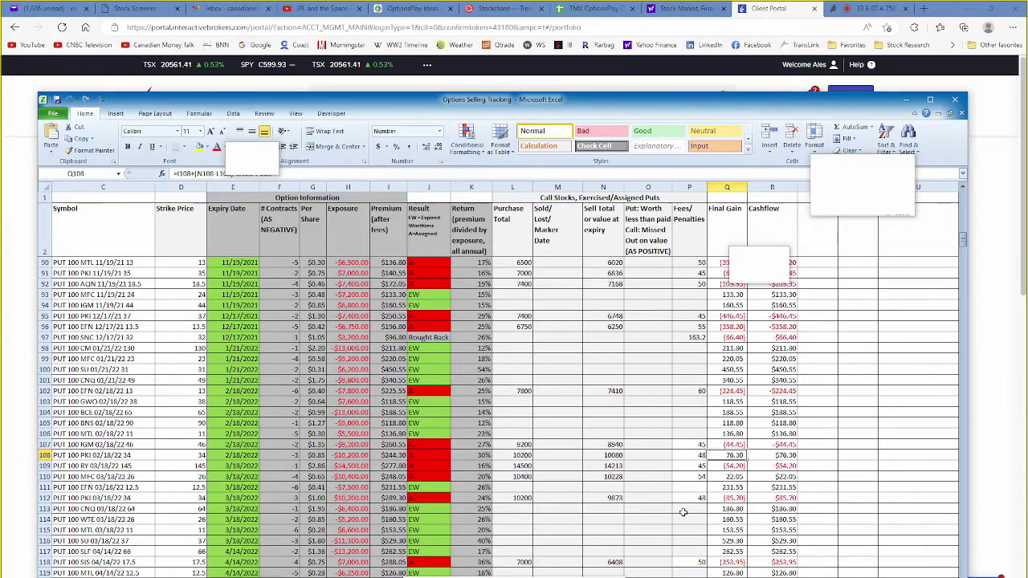
# Look over the assigned and expired-worthless trades from the April 2022 expiries through the December 2022 expiries.
pyautogui.scroll(-11, 679, 512)
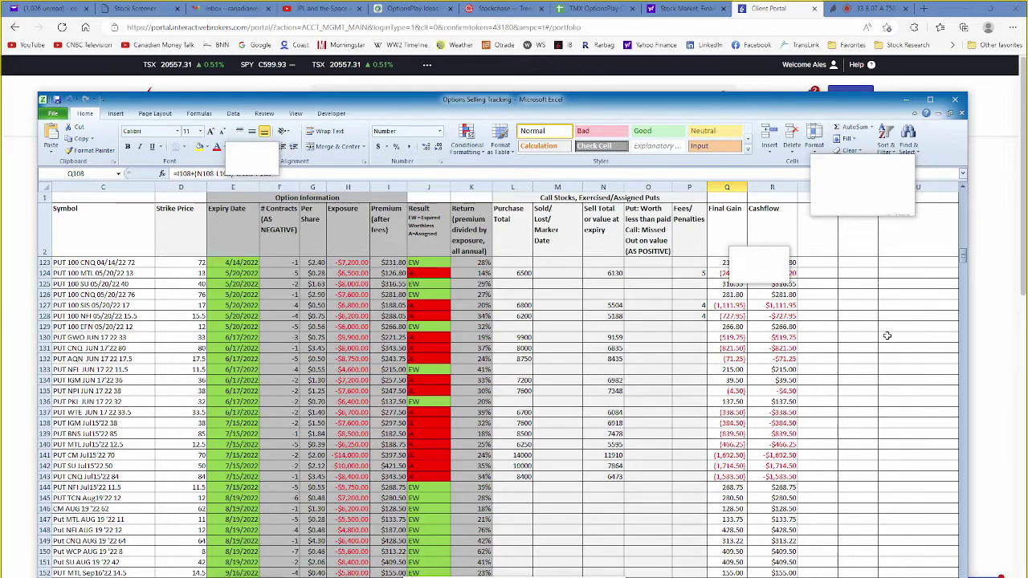
pyautogui.scroll(-5, 594, 416)
pyautogui.scroll(-3, 583, 413)
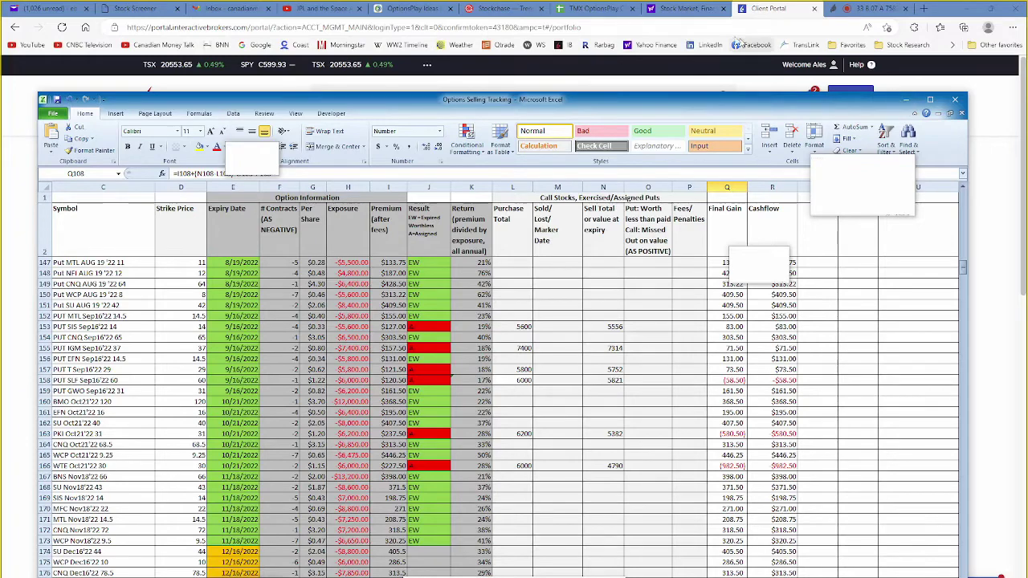
# Switch to the browser, view the OptionsPlay Ideas page and open the TMX OptionsPlay Optimal Options Income Report.
pyautogui.click(414, 9)
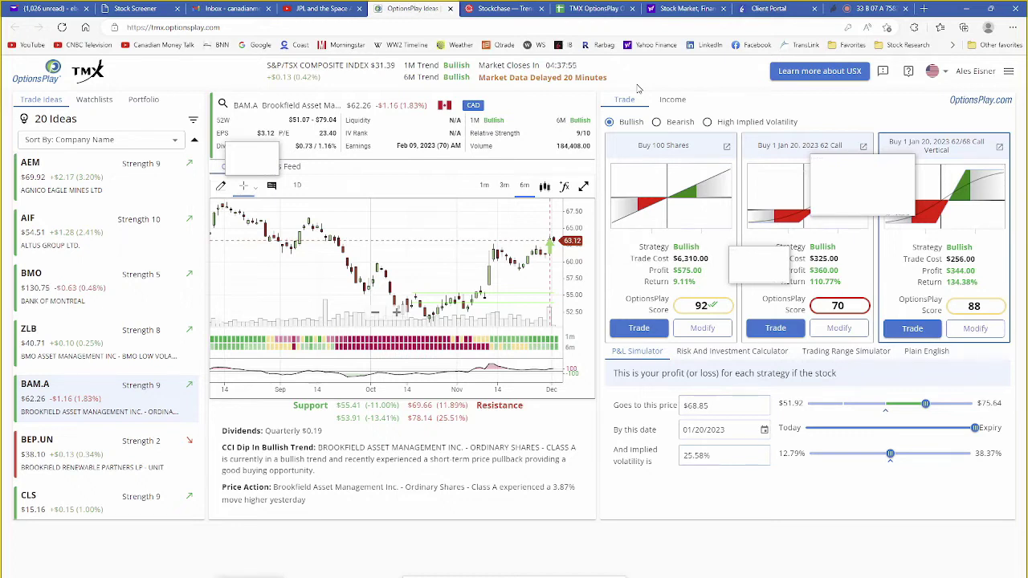
pyautogui.click(597, 10)
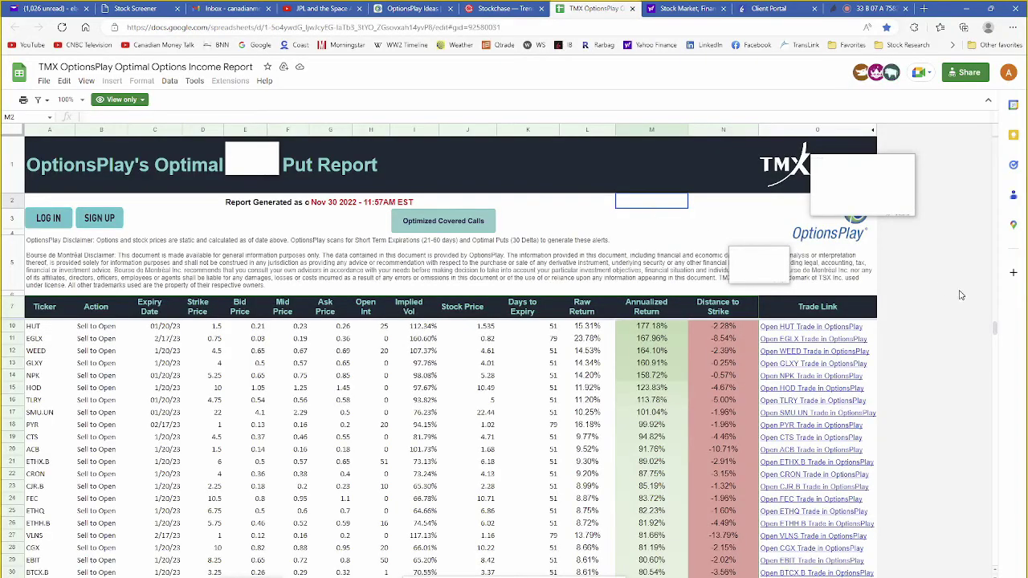
pyautogui.rightClick(958, 295)
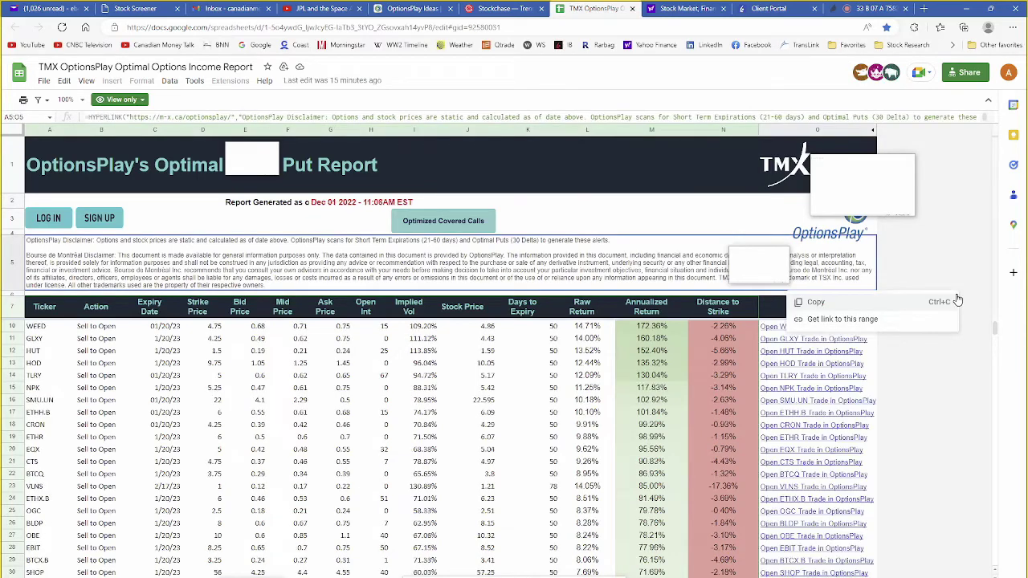
pyautogui.click(953, 192)
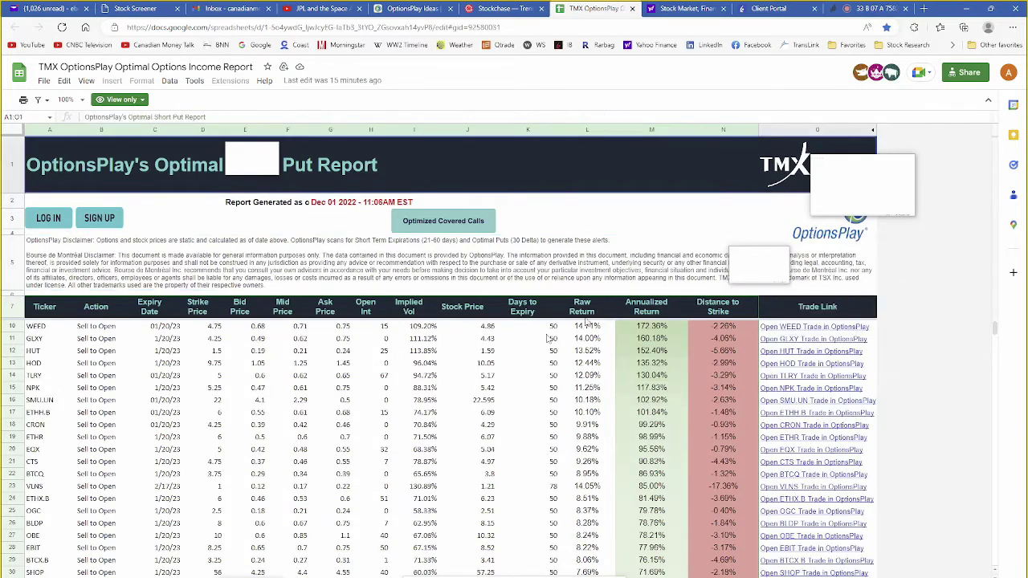
# Select and copy all put report tickers from HNU in A8 through XSB in A302.
pyautogui.scroll(1, 205, 371)
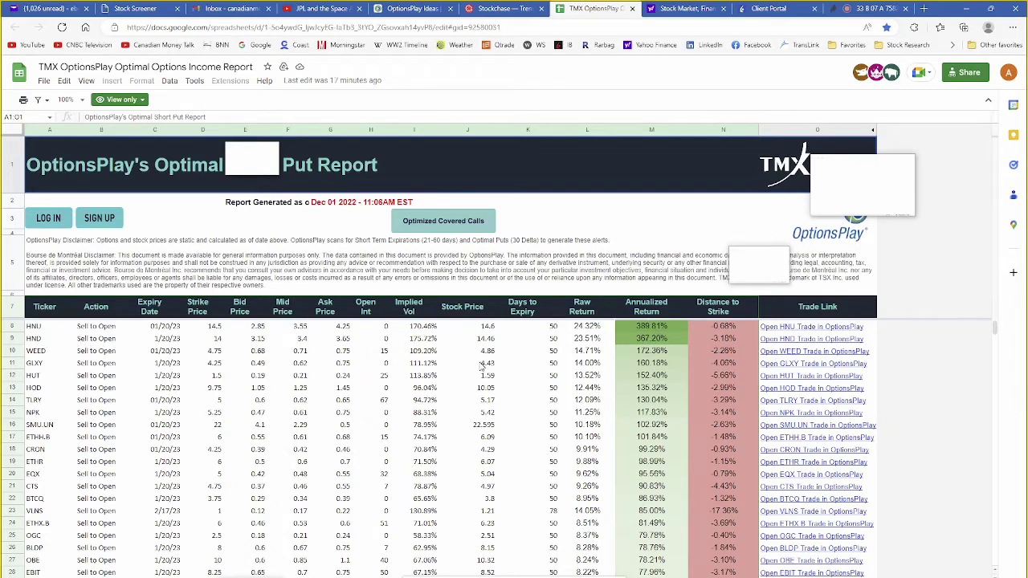
pyautogui.click(41, 330)
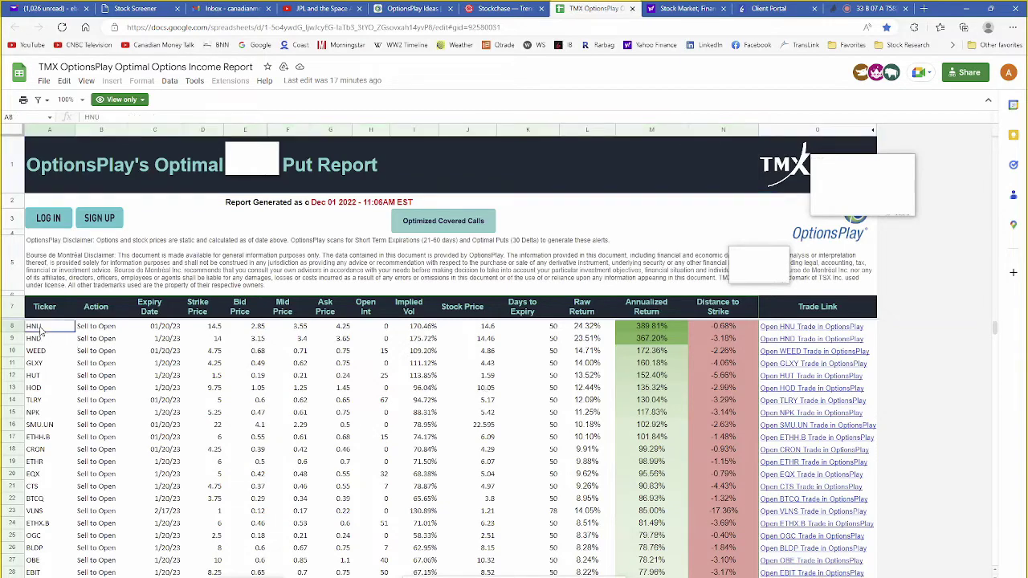
pyautogui.scroll(-20, 41, 330)
pyautogui.keyDown('shift'); pyautogui.click(41, 329); pyautogui.keyUp('shift')
pyautogui.scroll(-20, 41, 330)
pyautogui.keyDown('shift'); pyautogui.click(41, 326); pyautogui.keyUp('shift')
pyautogui.scroll(4, 41, 330)
pyautogui.keyDown('shift'); pyautogui.click(41, 326); pyautogui.keyUp('shift')
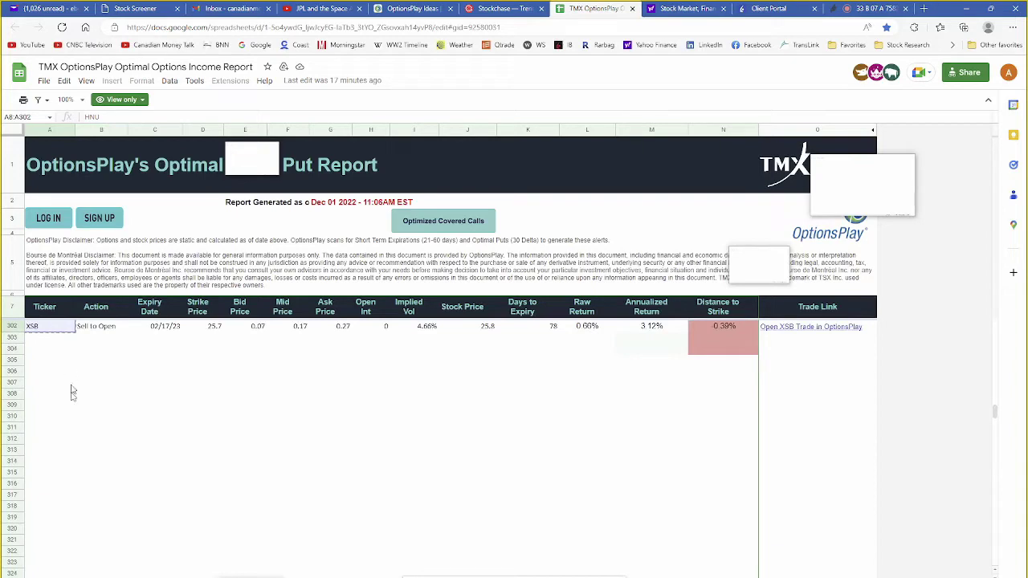
# Switch to the Excel workbook "My stocks vs optimized options" and paste the copied tickers into the Options column from C2.
pyautogui.click(193, 558)
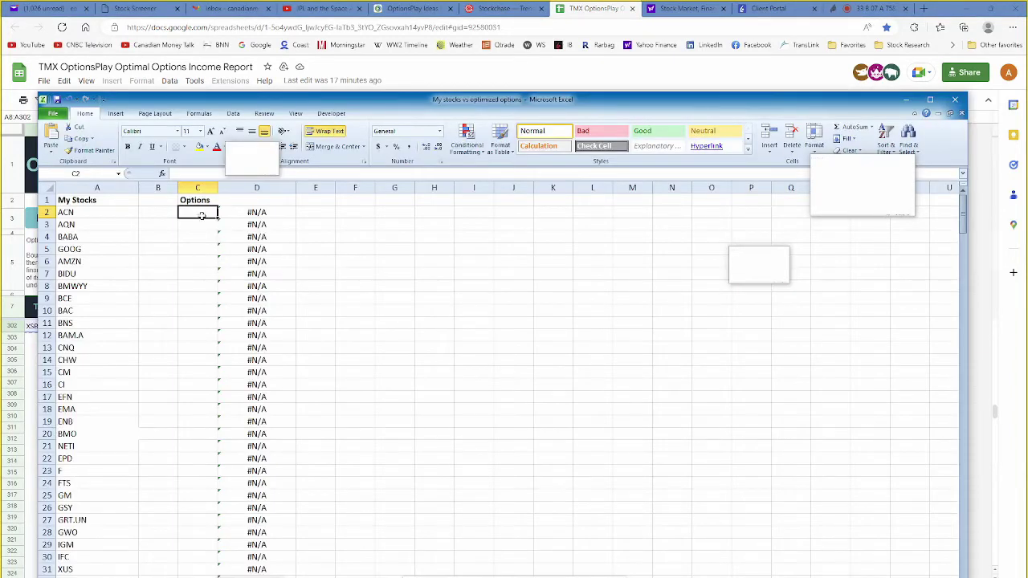
pyautogui.hotkey('ctrl', 'v')
pyautogui.click(300, 212)
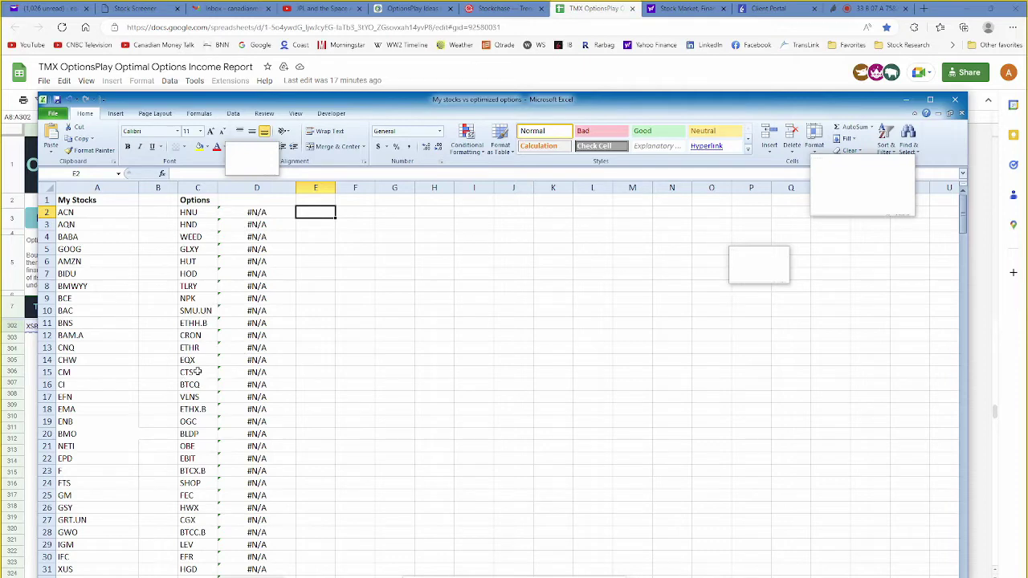
# Look through column D's match results for owned stocks among the pasted tickers and select IGM in C174.
pyautogui.scroll(-10, 276, 377)
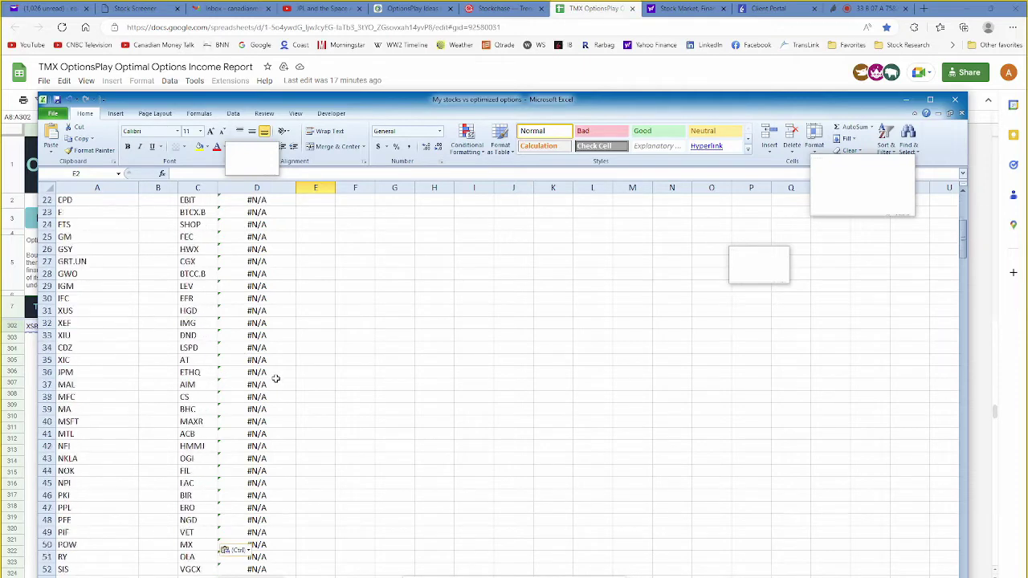
pyautogui.scroll(-15, 276, 378)
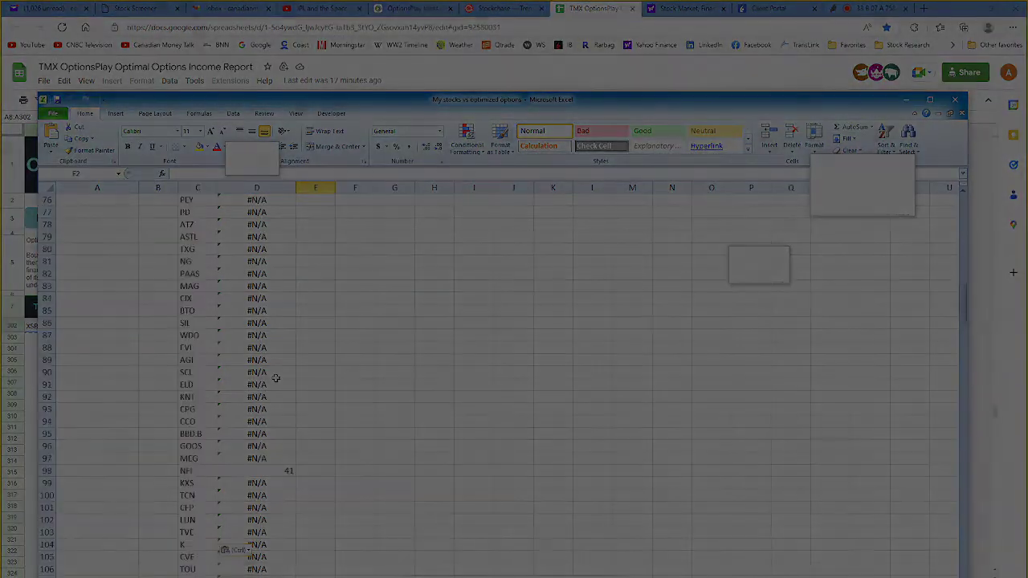
pyautogui.scroll(-1, 275, 378)
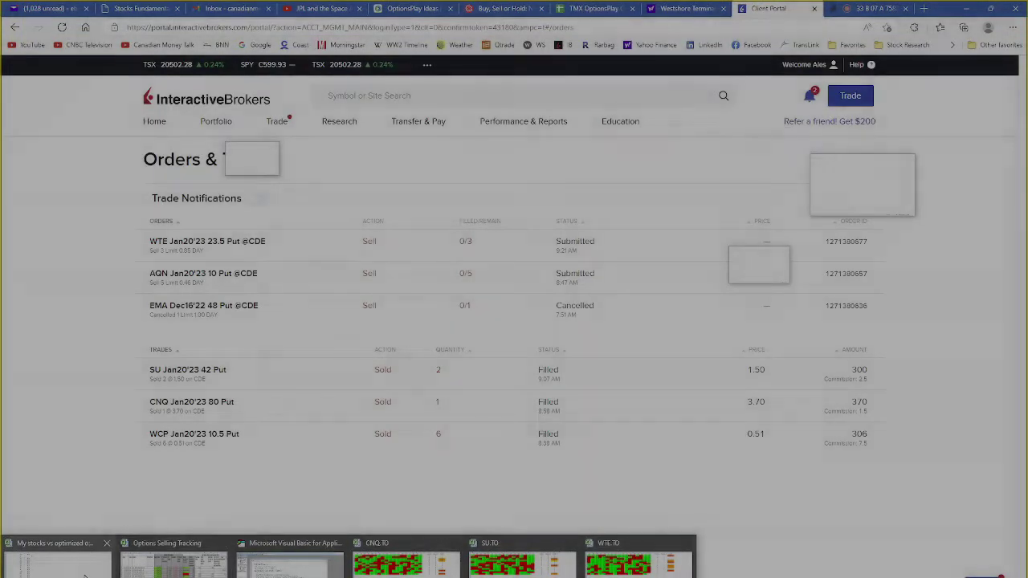
pyautogui.click(56, 563)
pyautogui.scroll(-6, 365, 415)
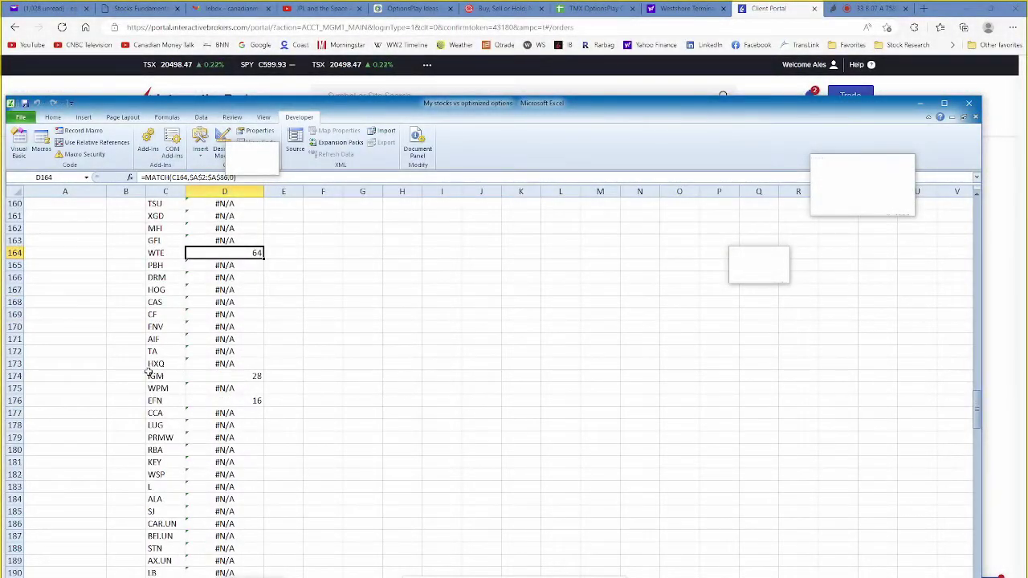
pyautogui.click(154, 375)
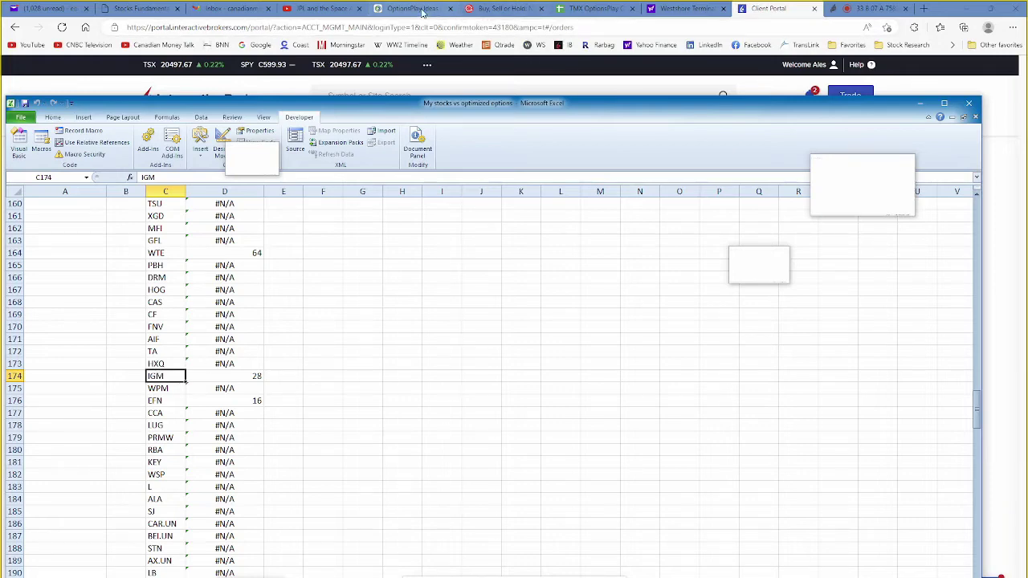
# Switch to OptionsPlay, look up XIU and view its income strategies with share ownership set to No.
pyautogui.click(413, 9)
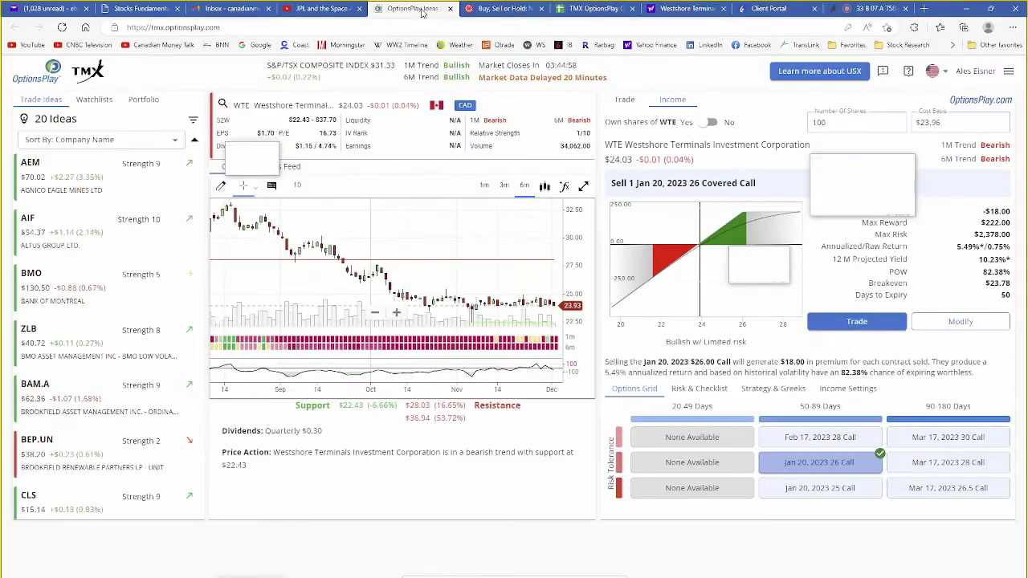
pyautogui.click(251, 105)
pyautogui.write('XIU')
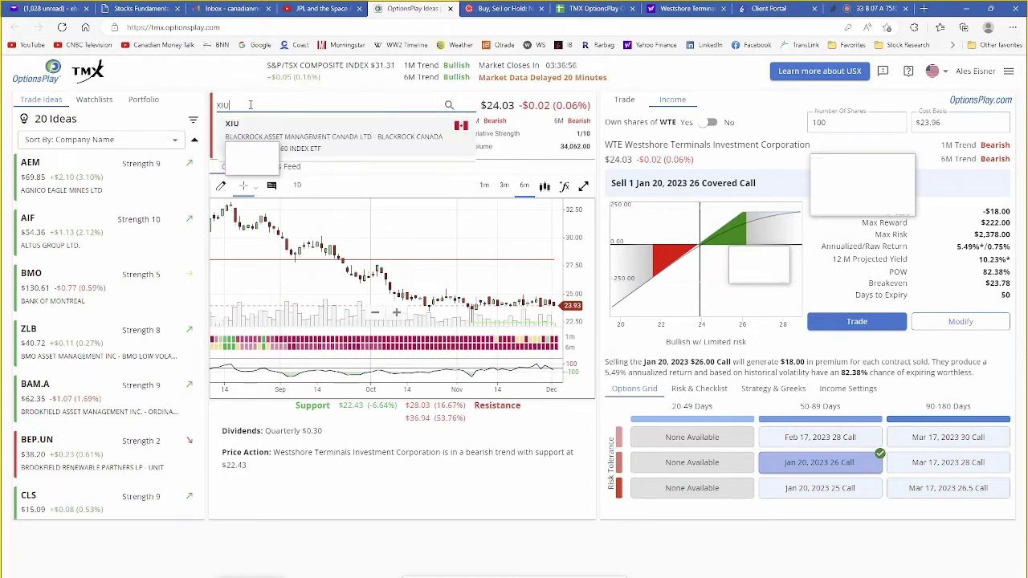
pyautogui.click(347, 143)
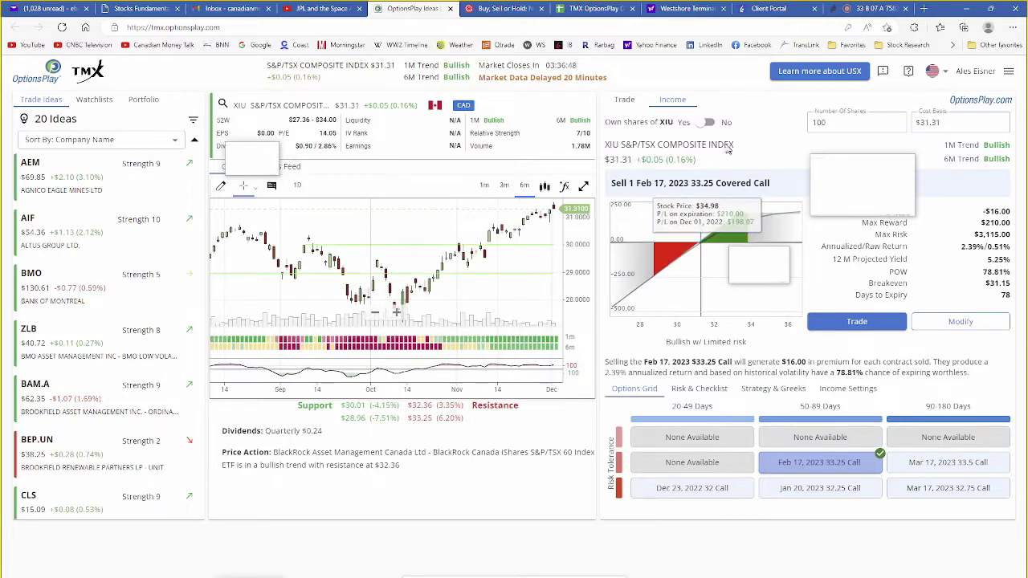
pyautogui.click(709, 124)
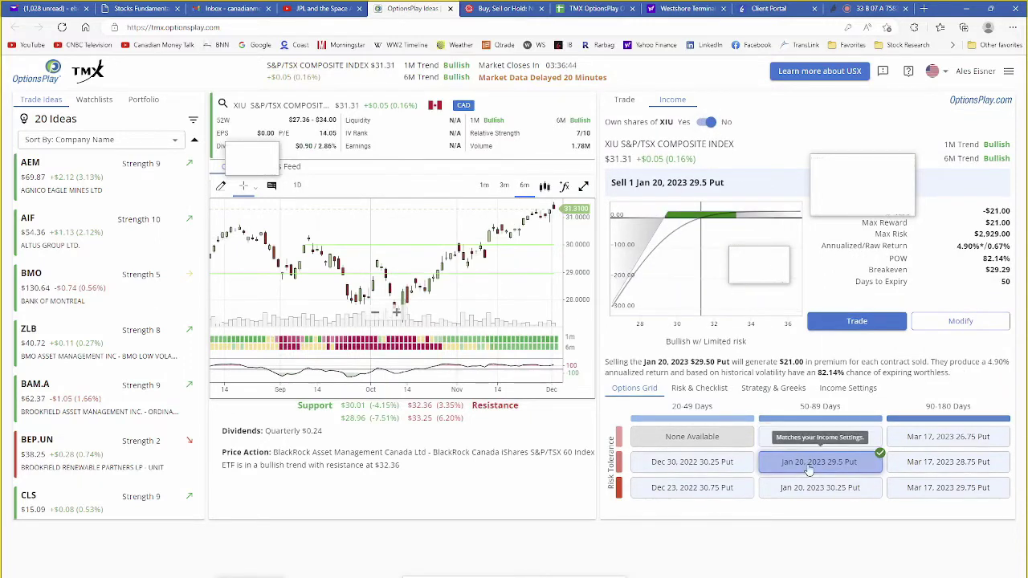
# Switch to the Interactive Brokers Client Portal, look up the iShares S&P/TSX 60 Index ETF (XIU) and view its option chain.
pyautogui.click(762, 10)
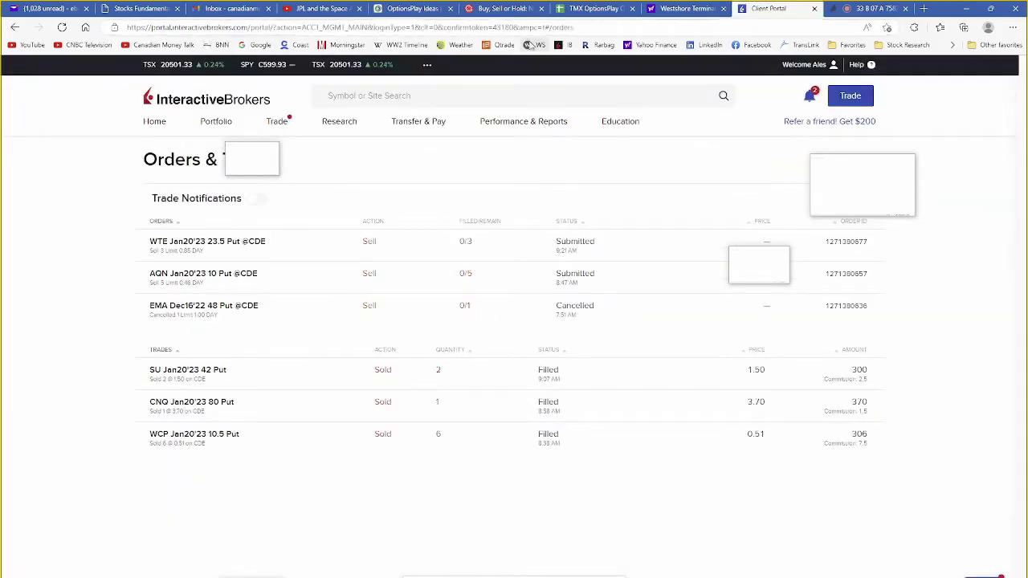
pyautogui.click(388, 95)
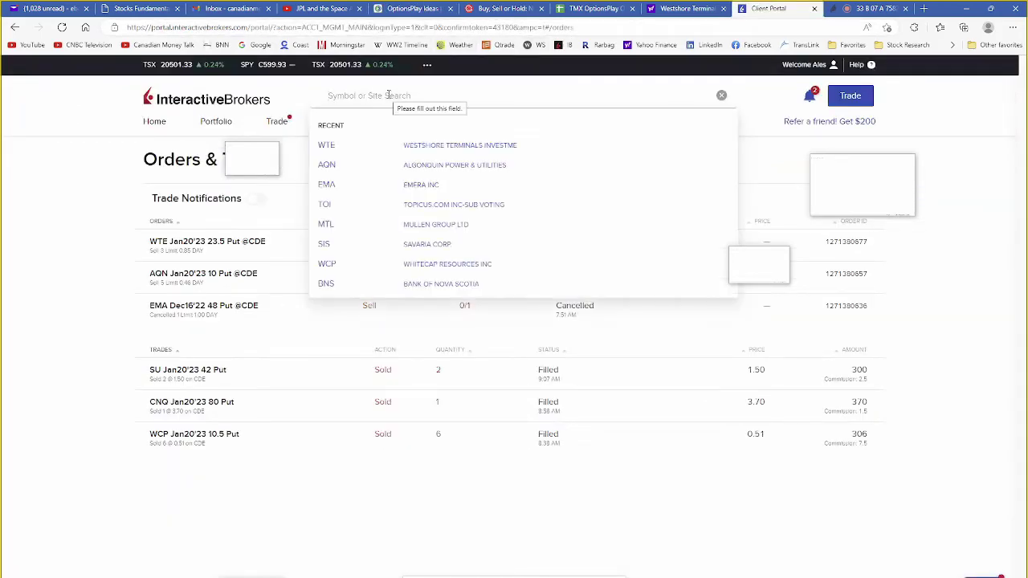
pyautogui.write('XIU')
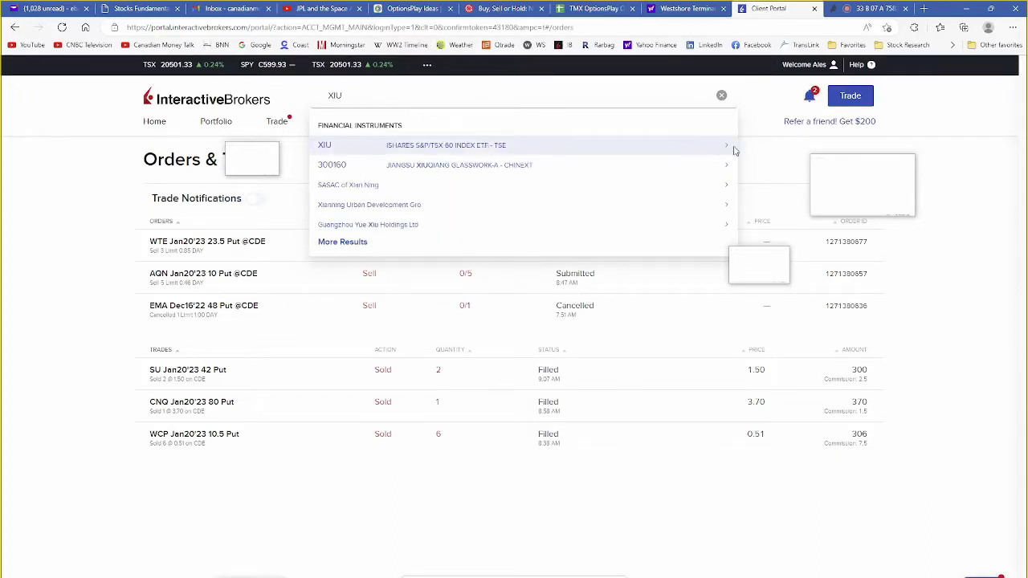
pyautogui.click(459, 148)
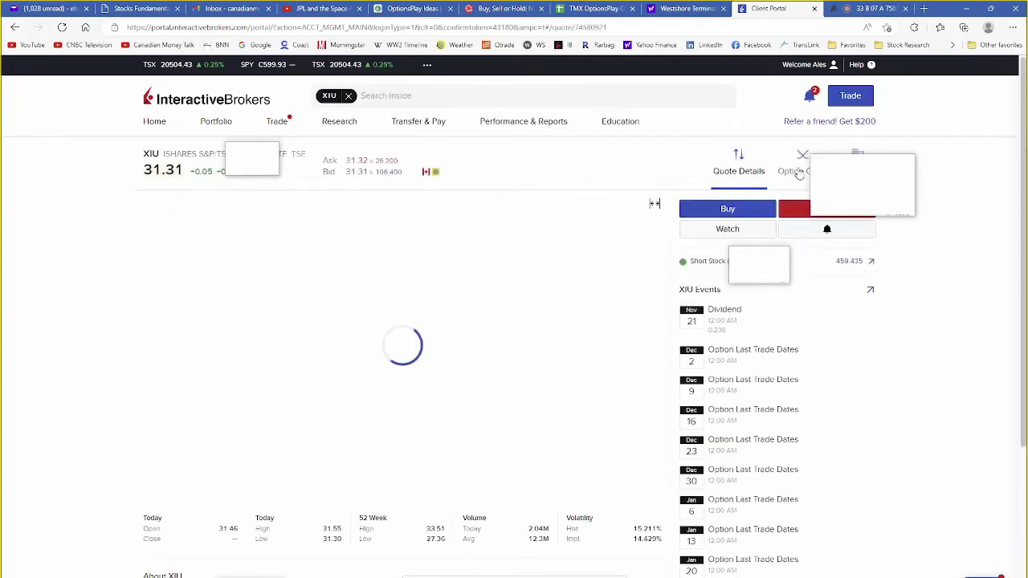
pyautogui.click(799, 175)
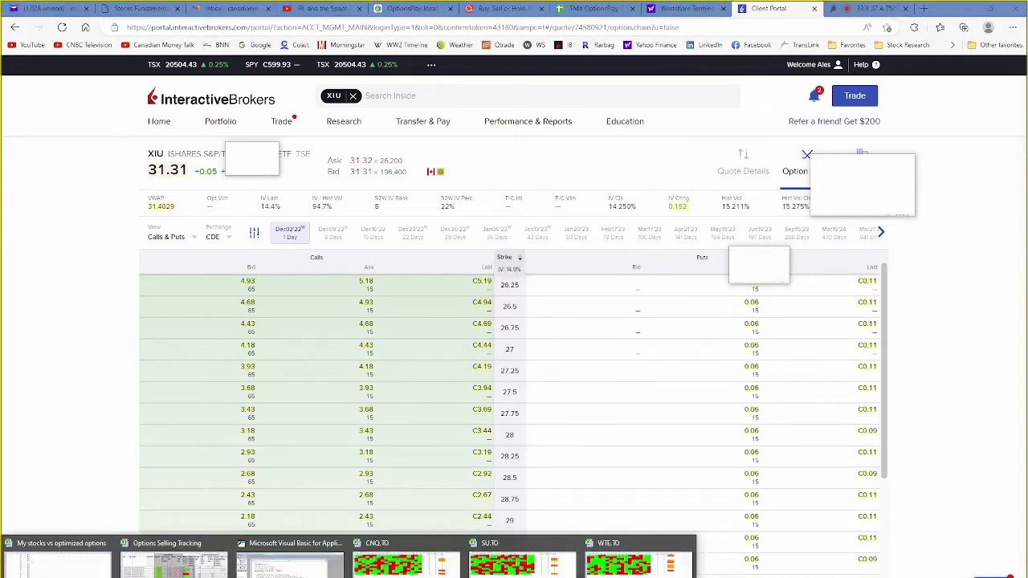
# Recheck IGM in the Excel workbook, minimize it, and look up IGM Financial Inc. on the TSX in Qtrade.
pyautogui.click(57, 563)
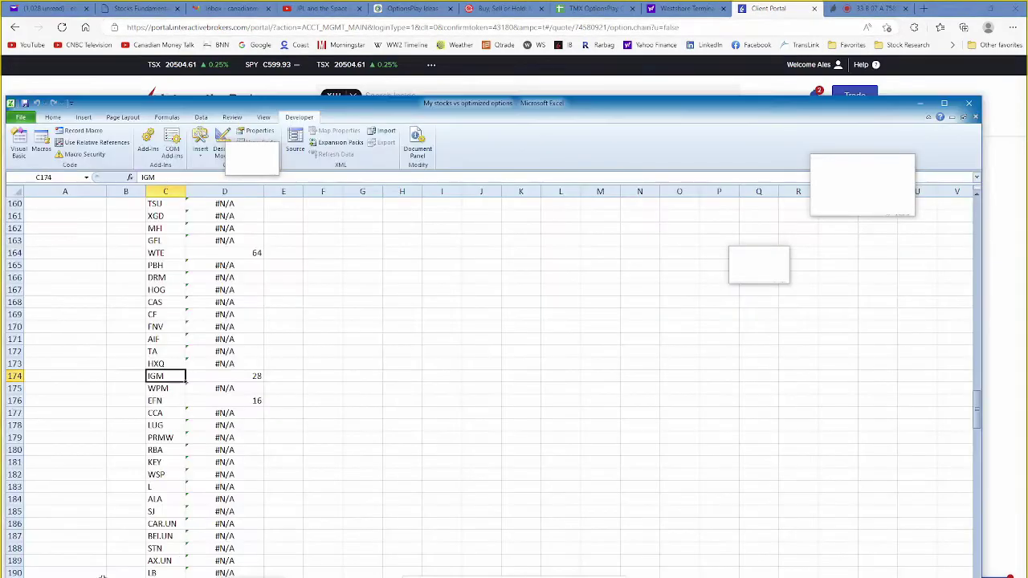
pyautogui.click(921, 102)
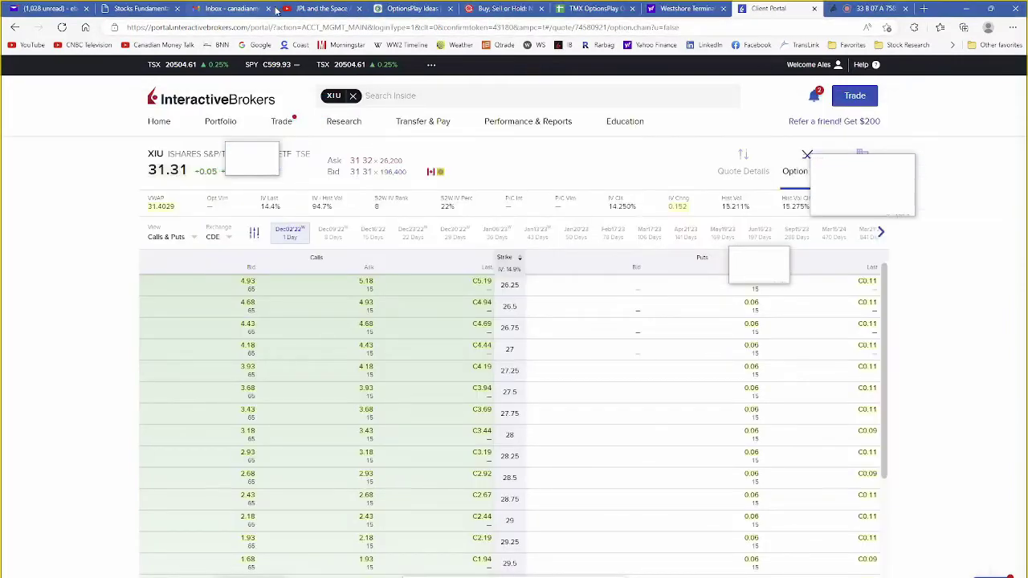
pyautogui.click(135, 9)
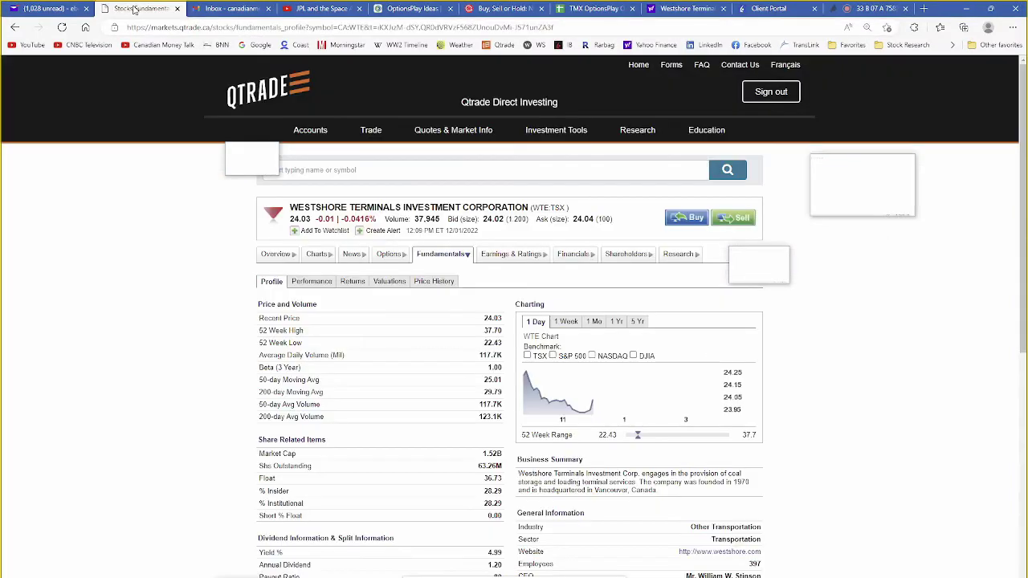
pyautogui.click(337, 169)
pyautogui.write('igm')
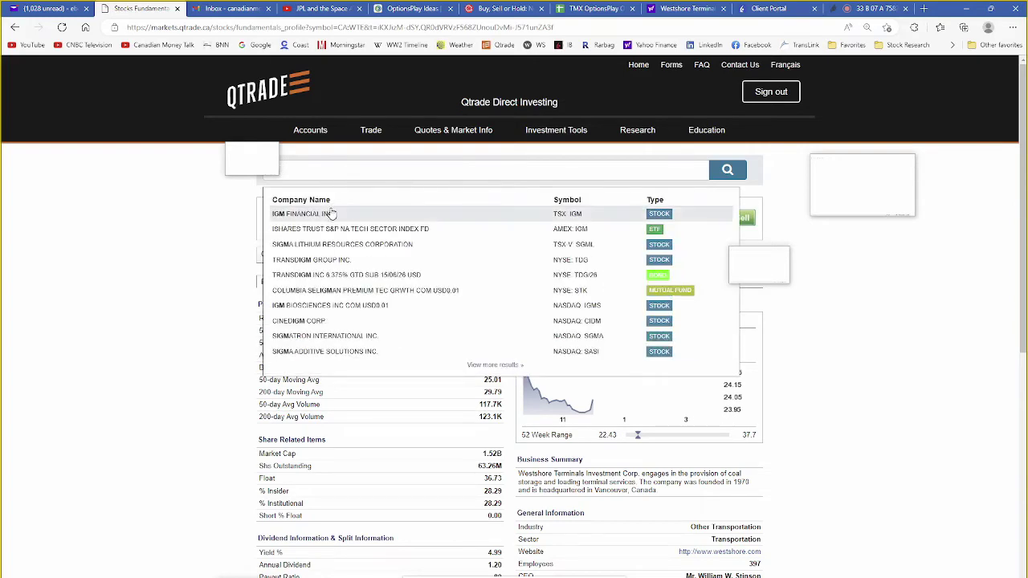
pyautogui.click(331, 212)
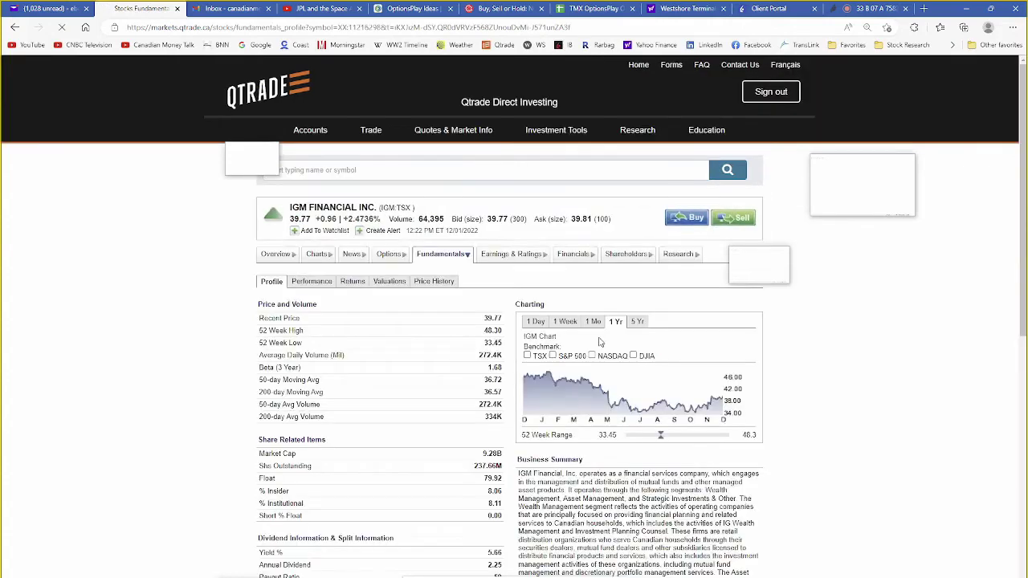
# Examine IGM Financial's yield, payout ratio and valuation ratios in its fundamentals profile and view its stock overview.
pyautogui.scroll(-3, 359, 286)
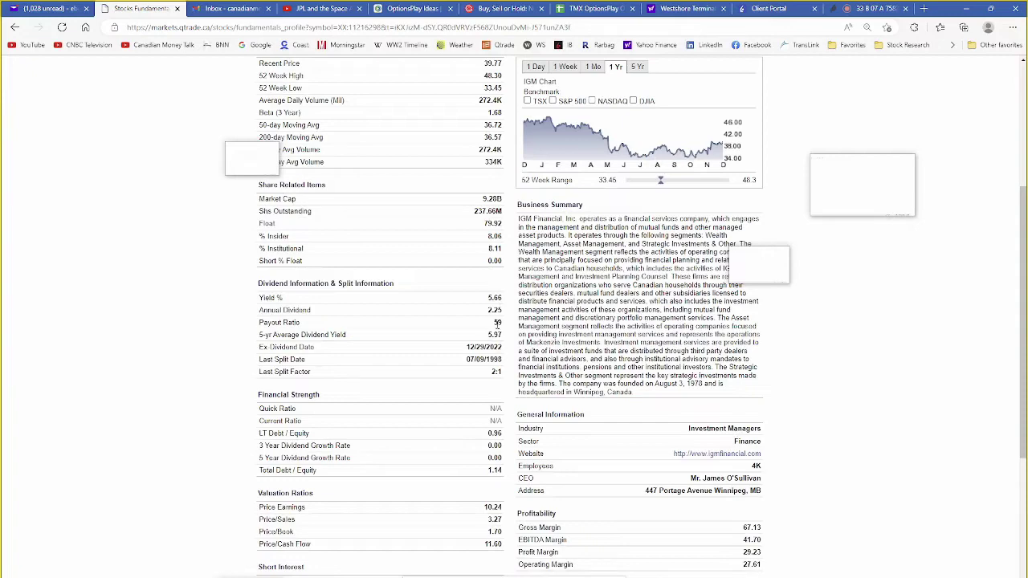
pyautogui.scroll(-1, 660, 450)
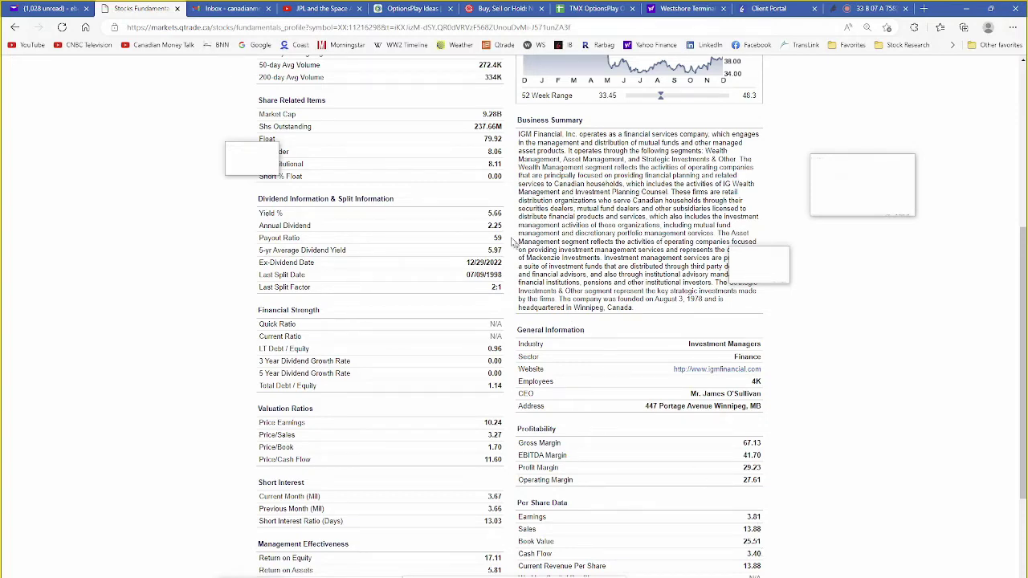
pyautogui.scroll(3, 471, 212)
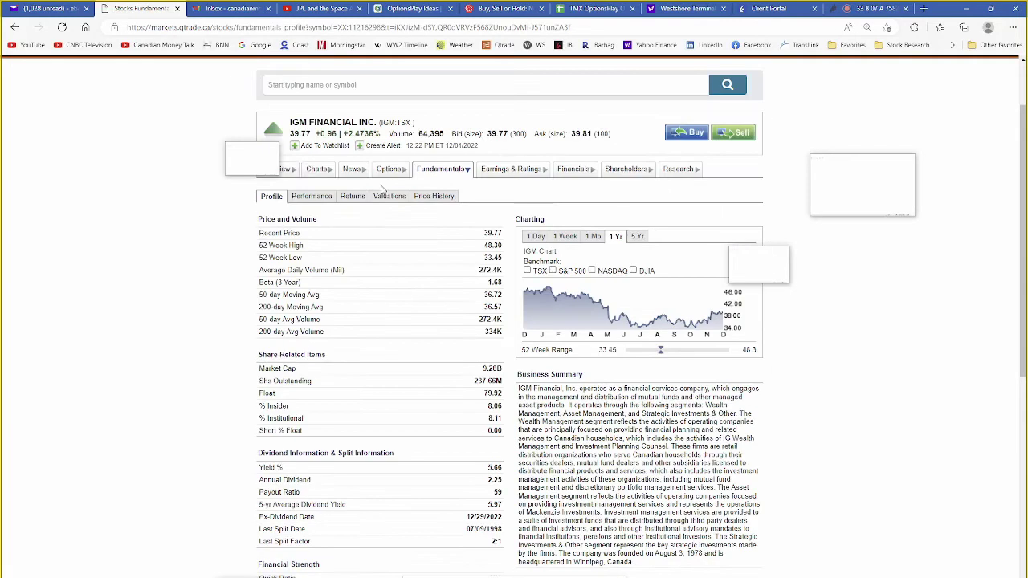
pyautogui.click(287, 177)
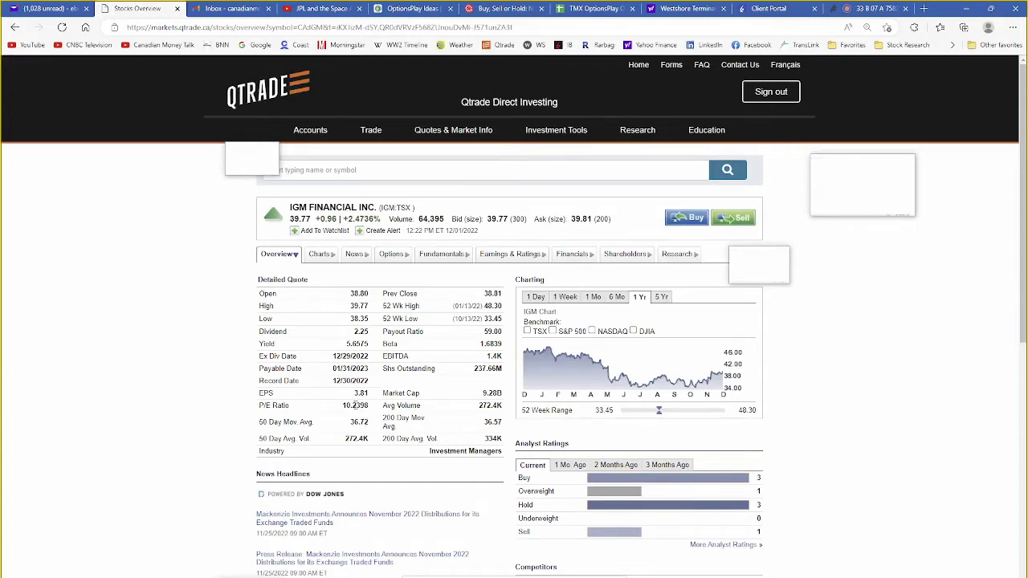
# View IGM Financial's research, checking the Morningstar analyst report and closing it before reading the Desjardins analyst report.
pyautogui.click(670, 257)
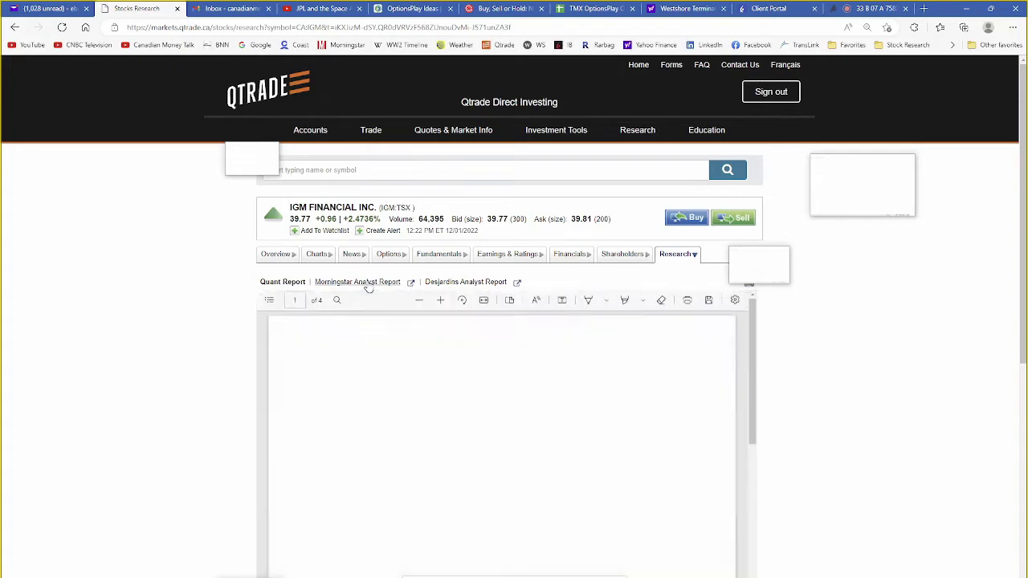
pyautogui.click(366, 284)
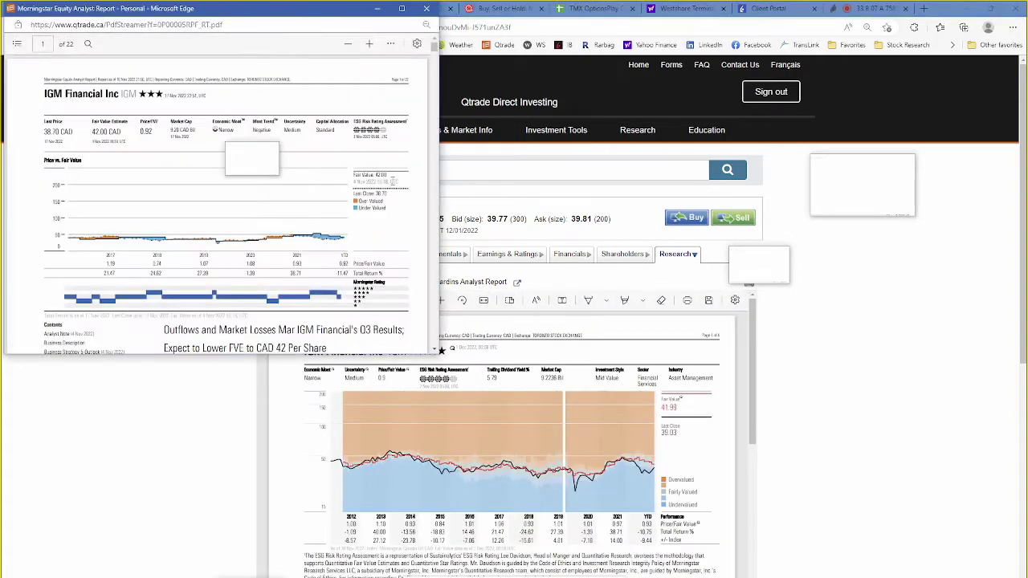
pyautogui.click(426, 8)
pyautogui.moveTo(480, 275)
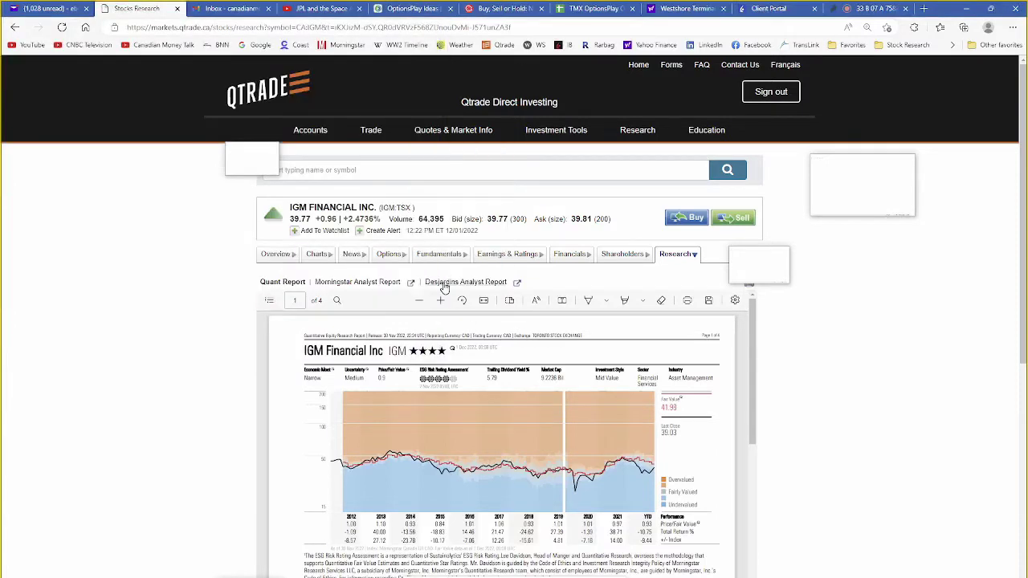
pyautogui.click(445, 283)
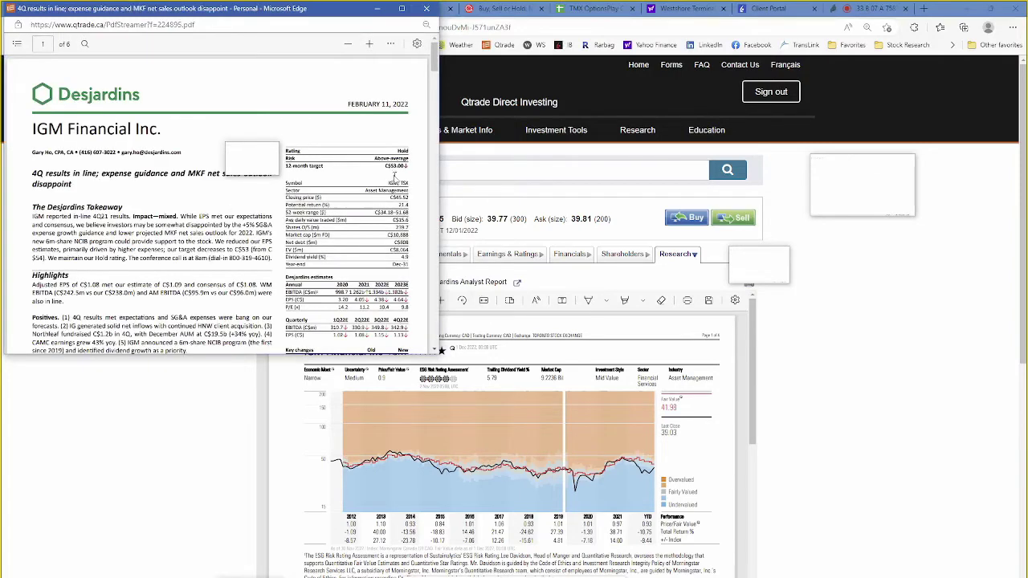
pyautogui.scroll(-1, 402, 243)
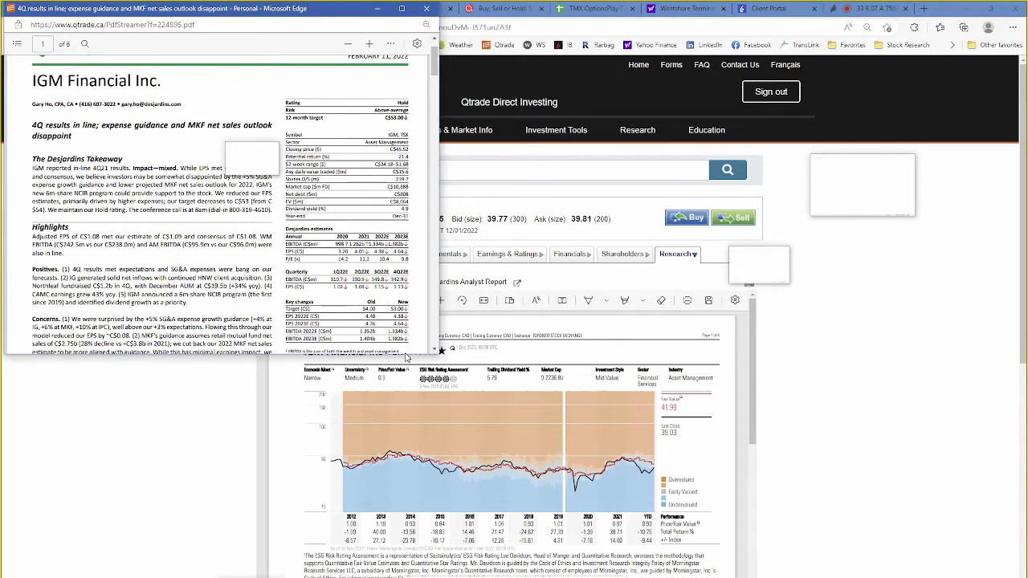
# Close the Desjardins report, switch to OptionsPlay, look up IGM Financial Inc. and set its share ownership to No for put ideas.
pyautogui.click(427, 8)
pyautogui.moveTo(603, 171)
pyautogui.click(414, 9)
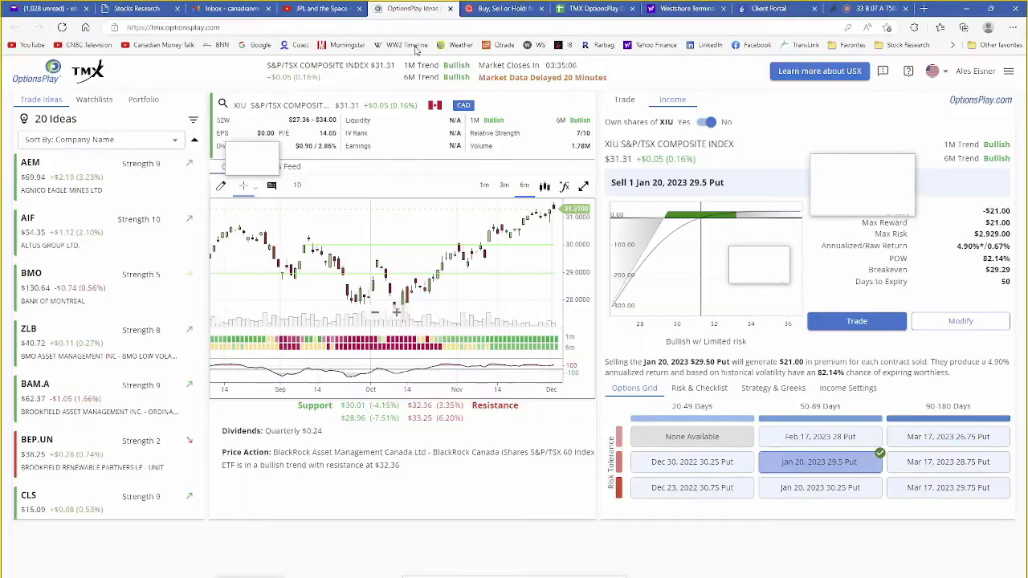
pyautogui.click(251, 105)
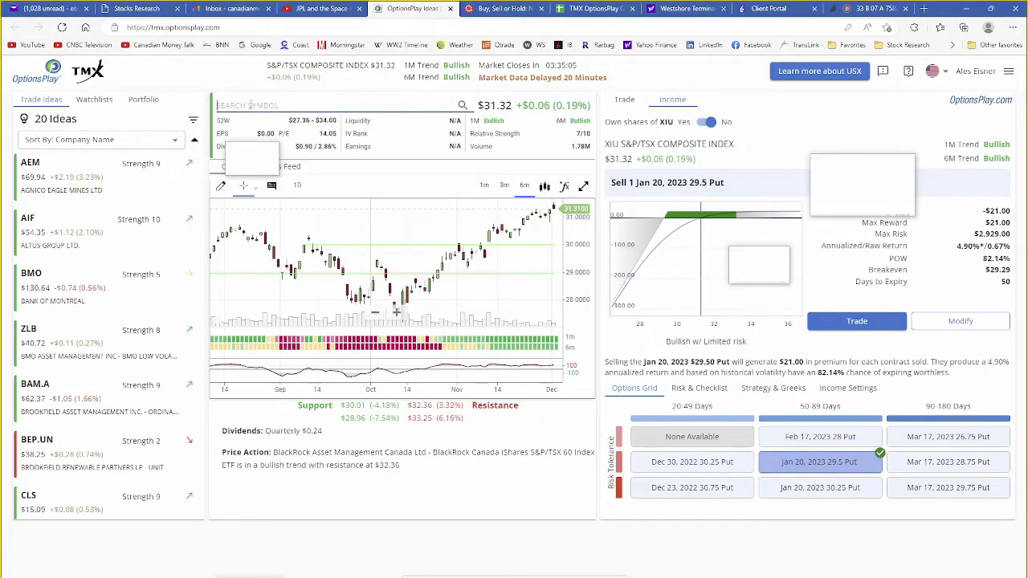
pyautogui.write('IGM')
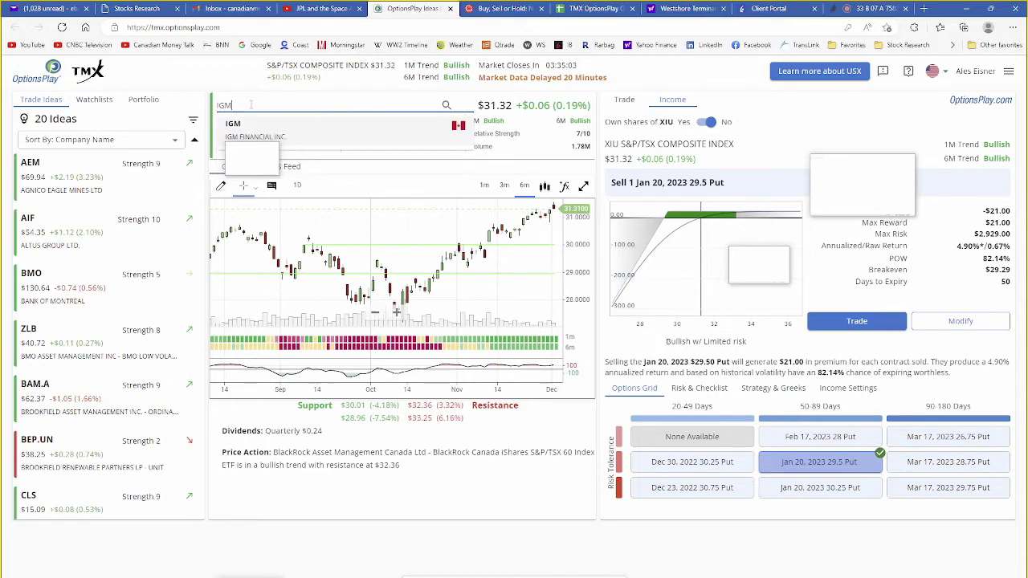
pyautogui.click(290, 143)
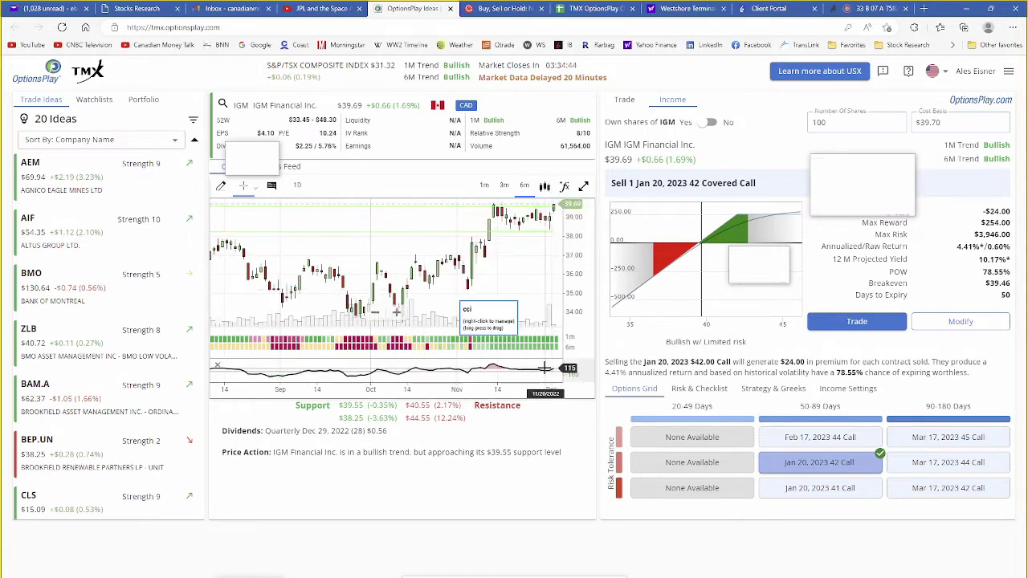
pyautogui.click(715, 123)
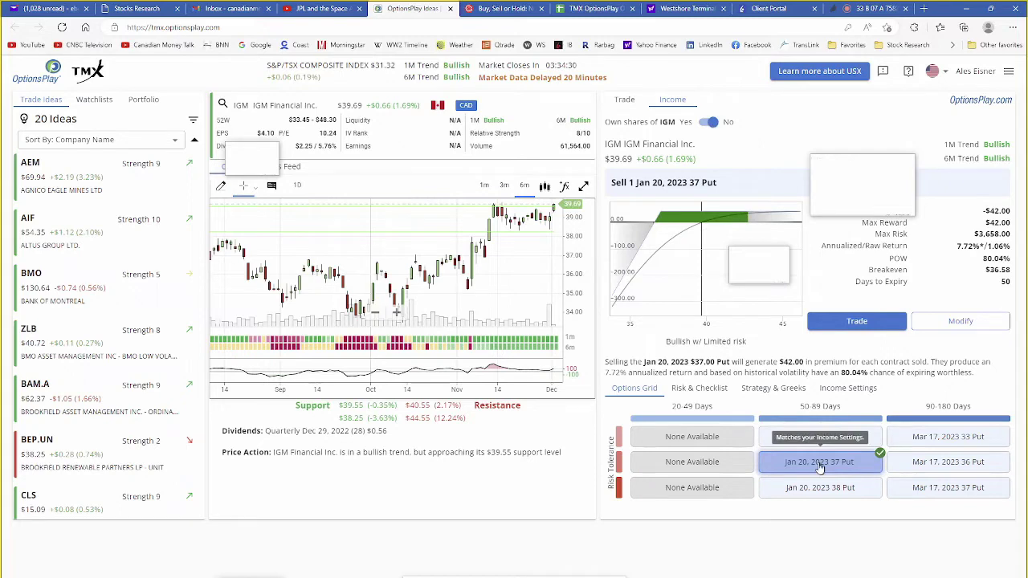
# Switch to the TMX OptionsPlay put report spreadsheet and find the IGM row.
pyautogui.click(593, 8)
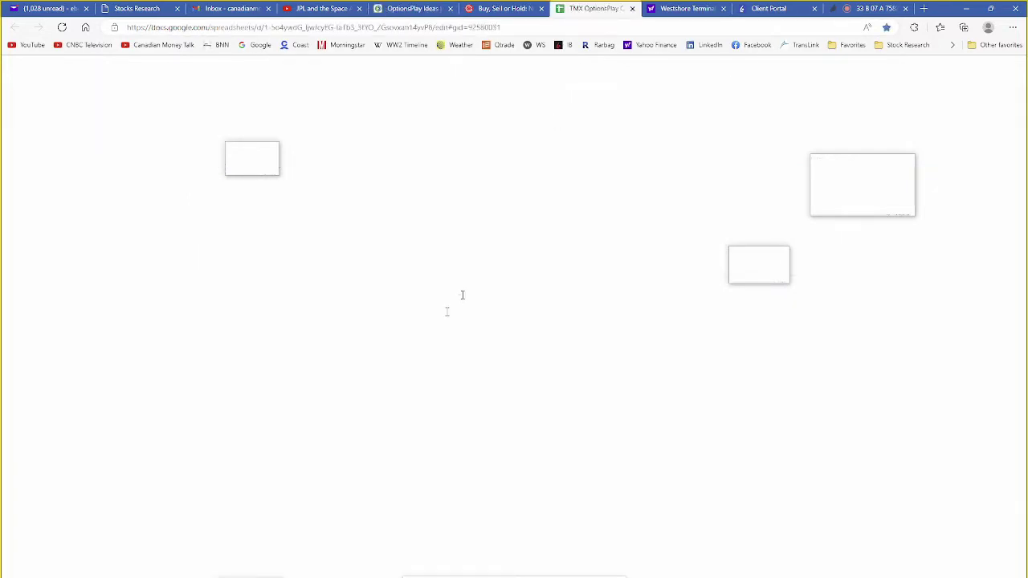
pyautogui.hotkey('ctrl', 'a')
pyautogui.write('igm')
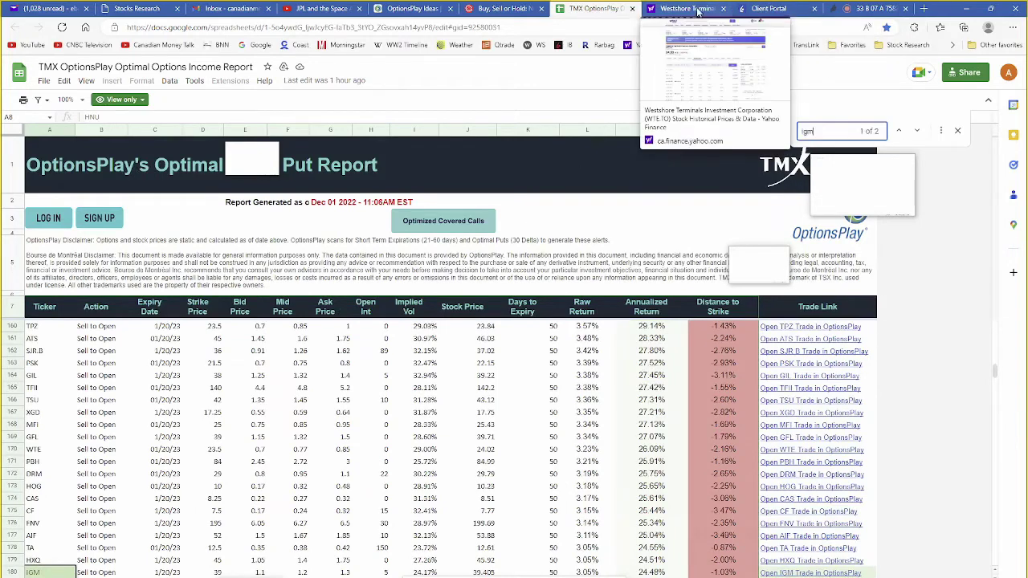
# Return to OptionsPlay and modify the IGM Jan 20, 2023 short put to a 39 strike.
pyautogui.click(415, 10)
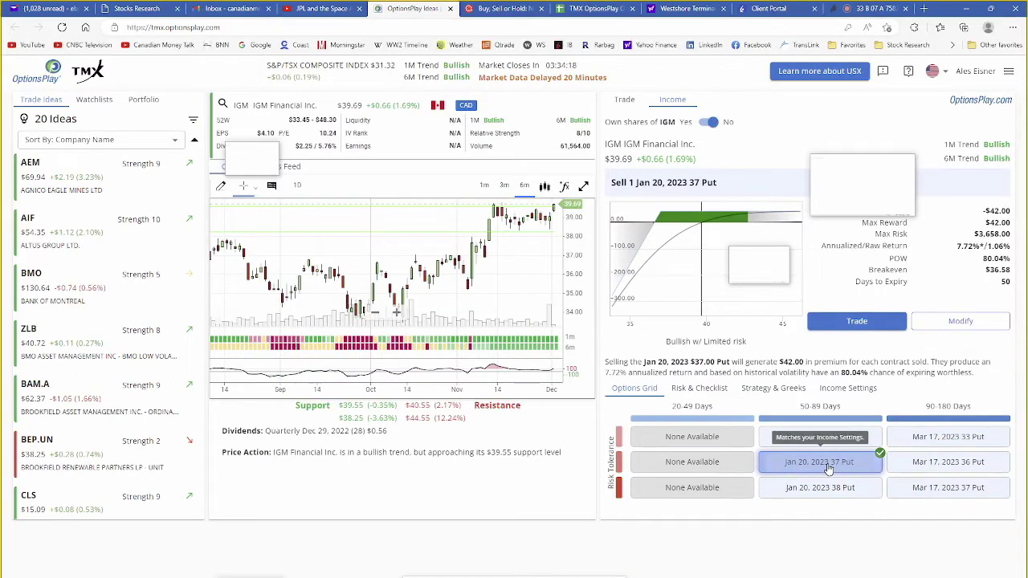
pyautogui.click(938, 324)
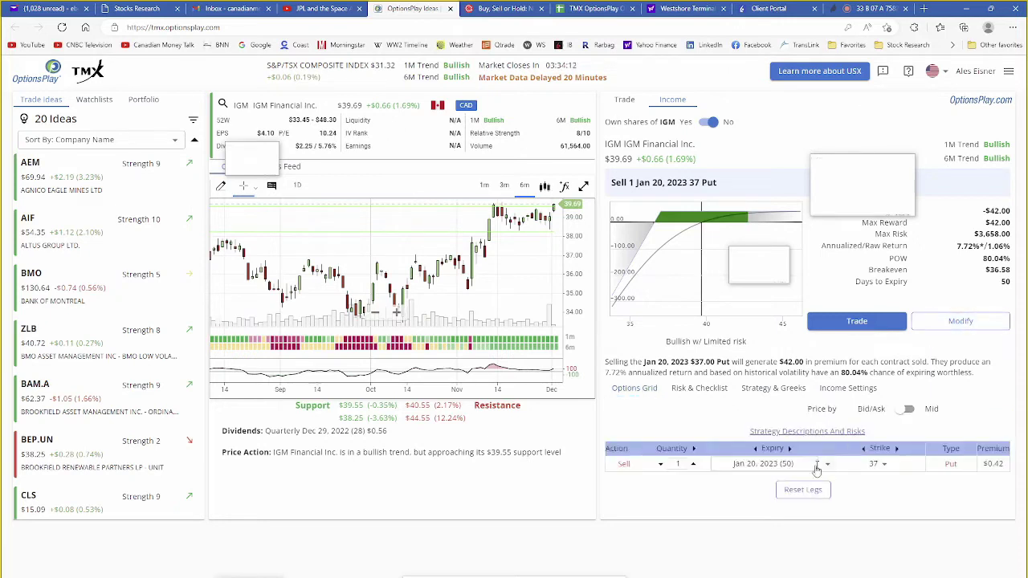
pyautogui.click(874, 466)
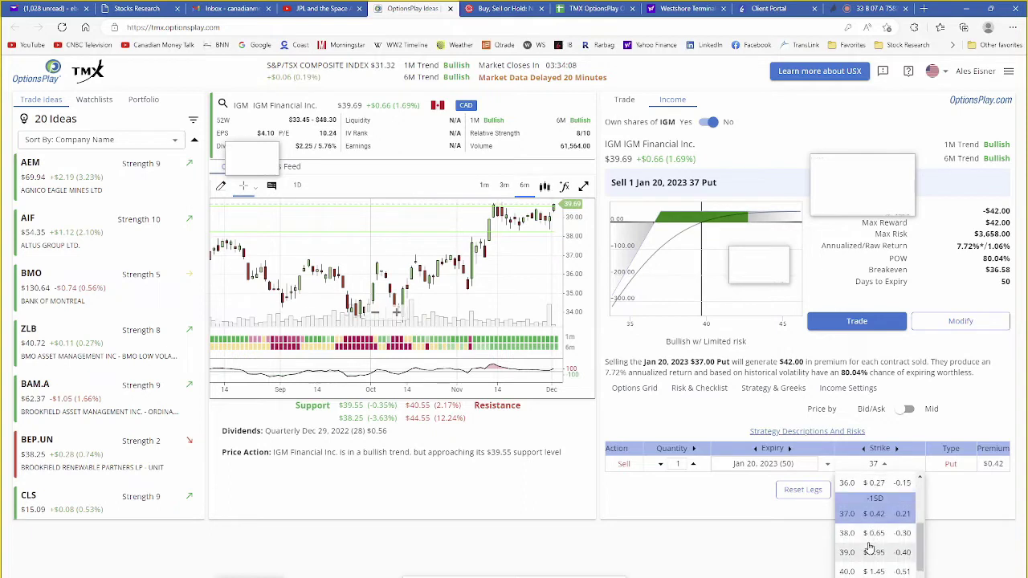
pyautogui.click(871, 553)
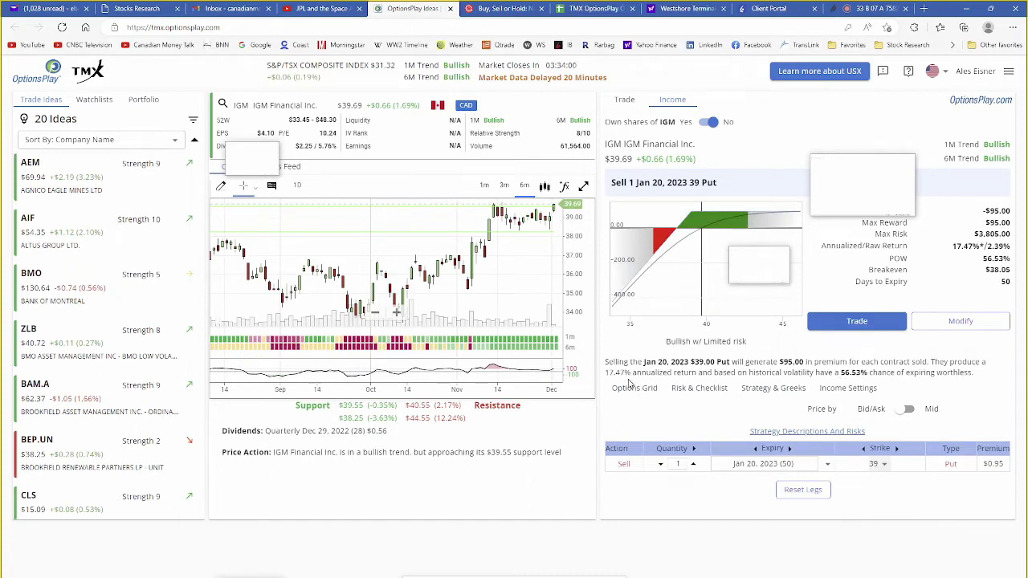
# Switch to the Interactive Brokers Client Portal, clear XIU from the search and look up IGM Financial Inc. on the TSE.
pyautogui.click(771, 9)
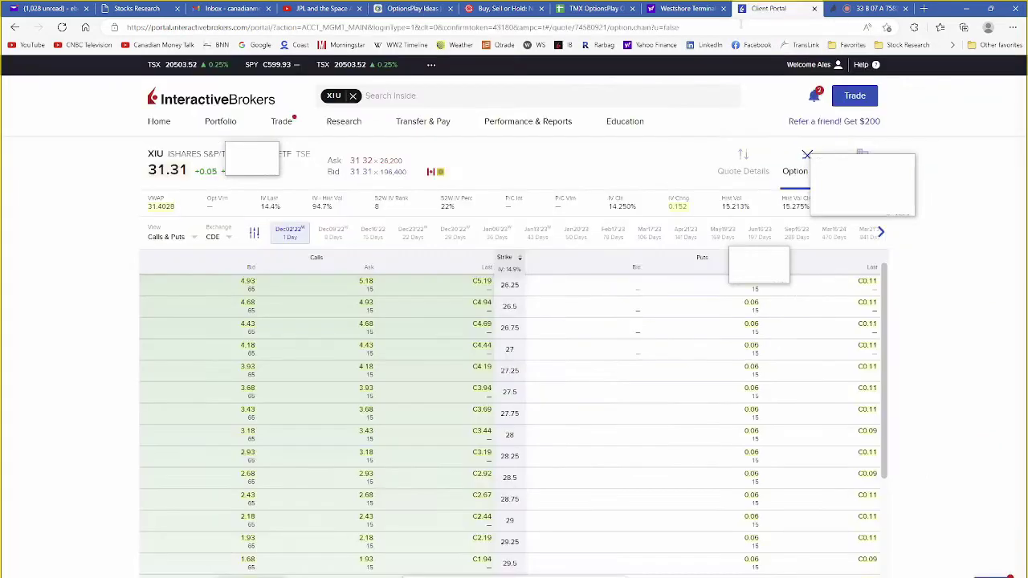
pyautogui.click(353, 96)
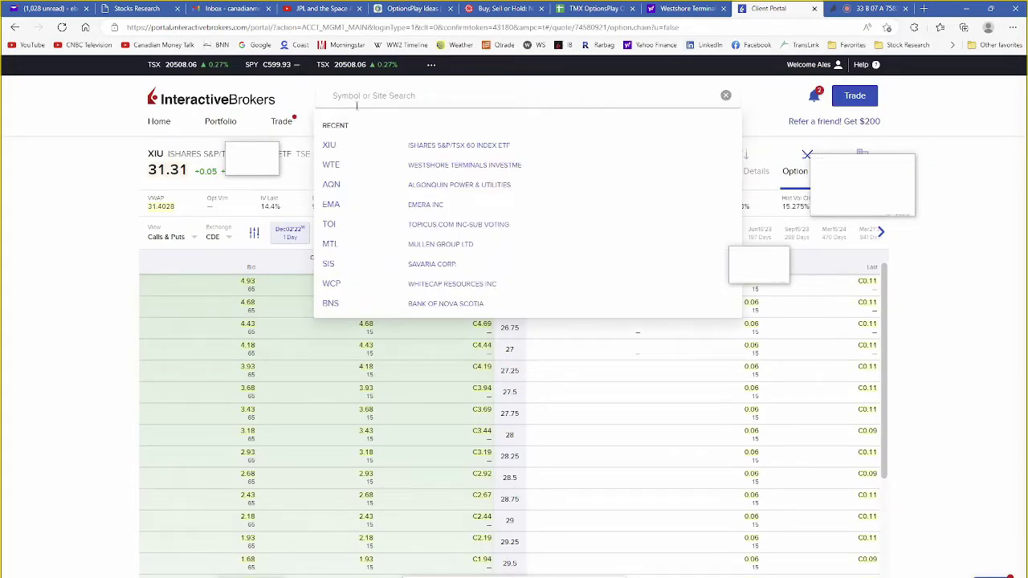
pyautogui.write('IGM')
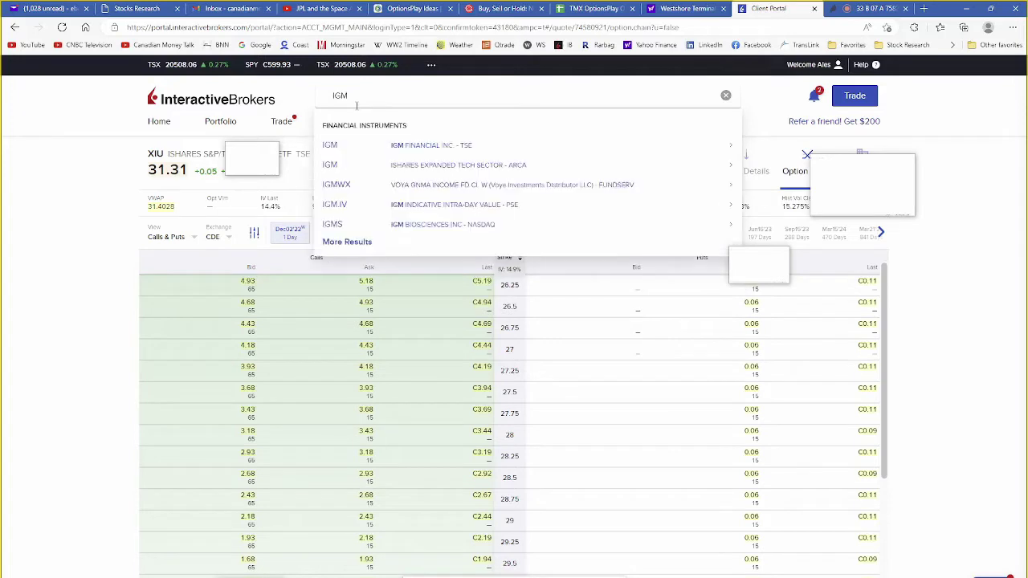
pyautogui.click(432, 147)
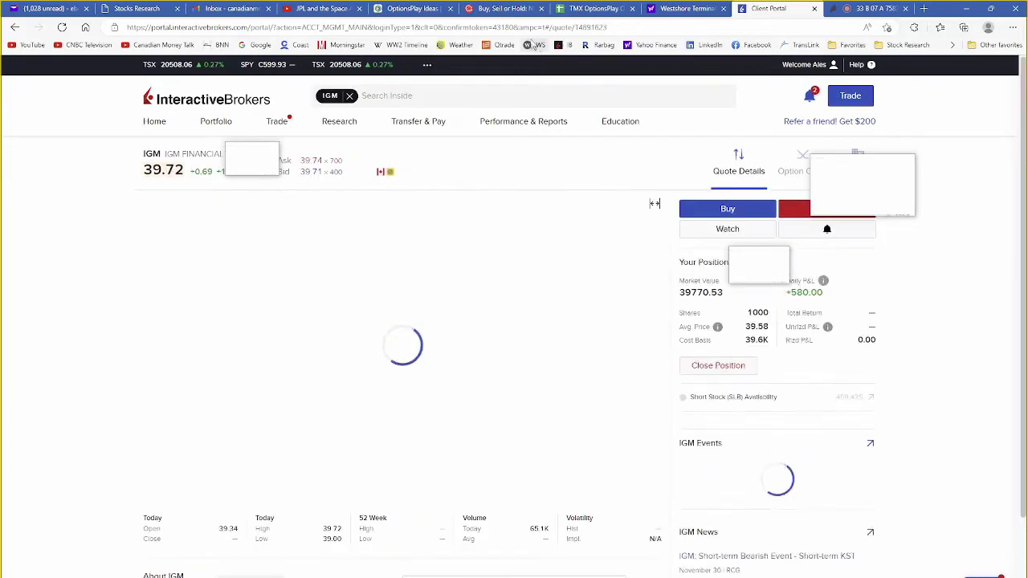
# Switch to Stockchase and look up IGM Financial Inc. (IGM-T), repeating the search while the page is slow to load.
pyautogui.click(511, 13)
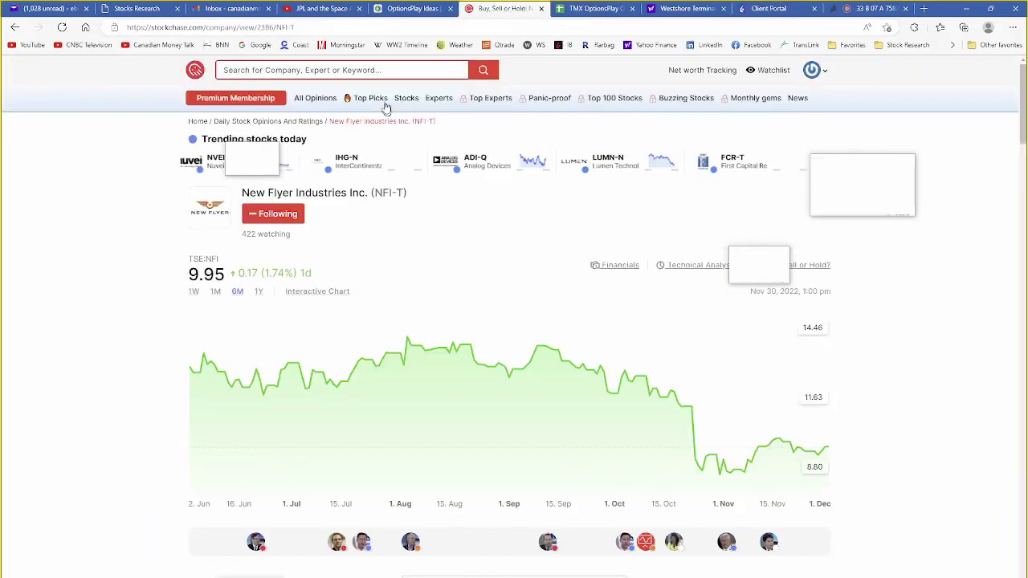
pyautogui.click(356, 70)
pyautogui.write('igm')
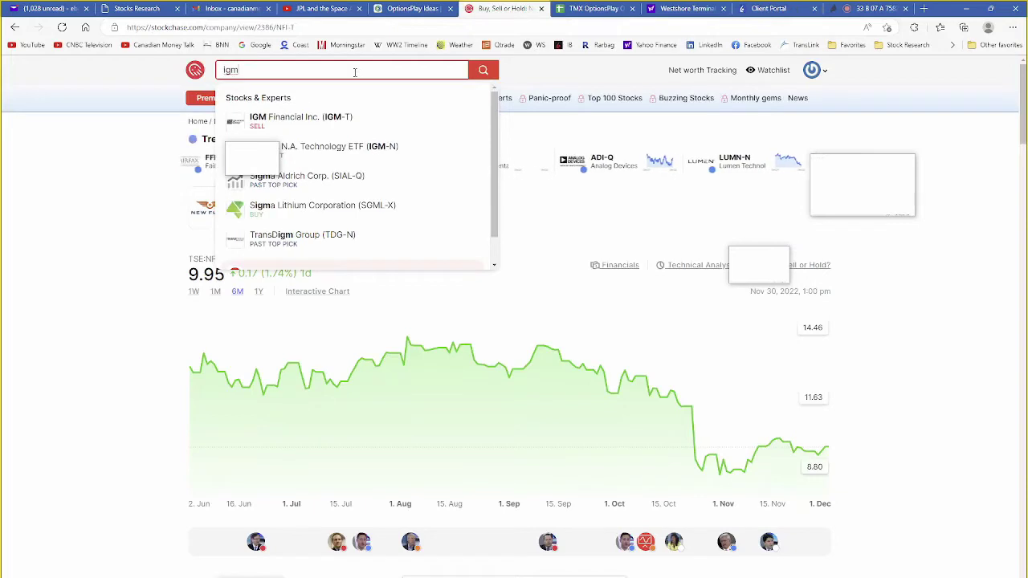
pyautogui.click(340, 120)
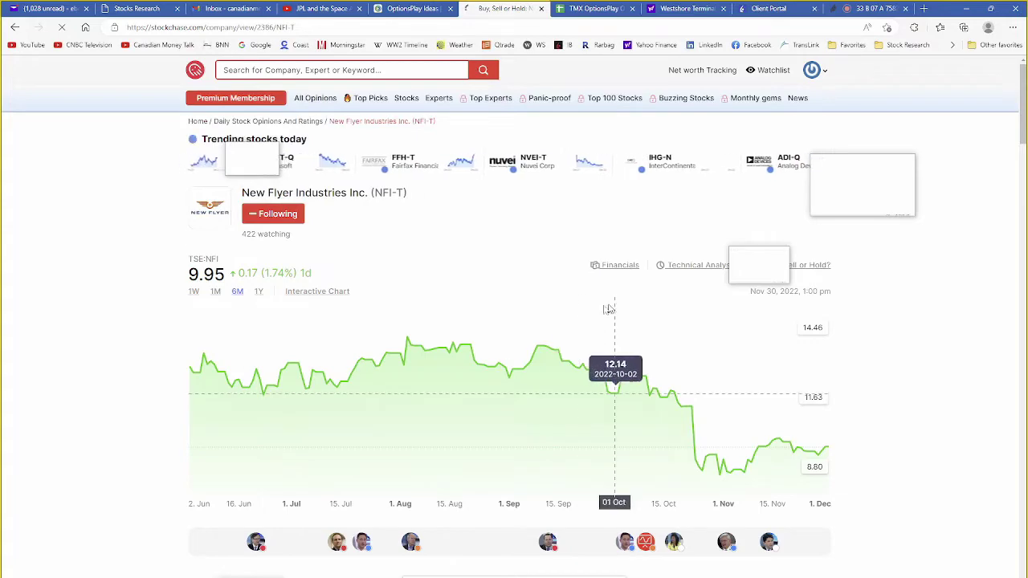
pyautogui.scroll(-2, 615, 320)
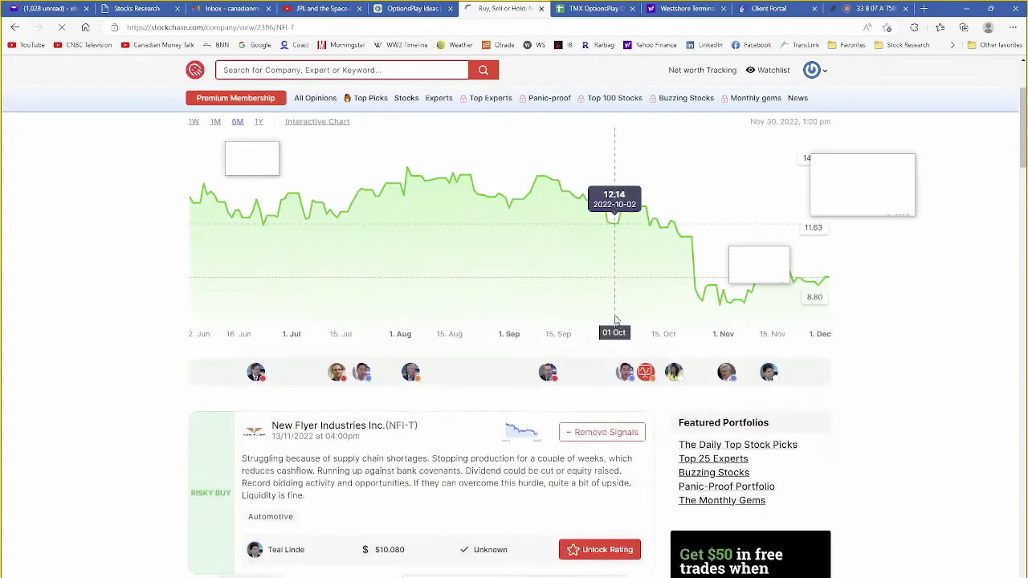
pyautogui.scroll(2, 615, 320)
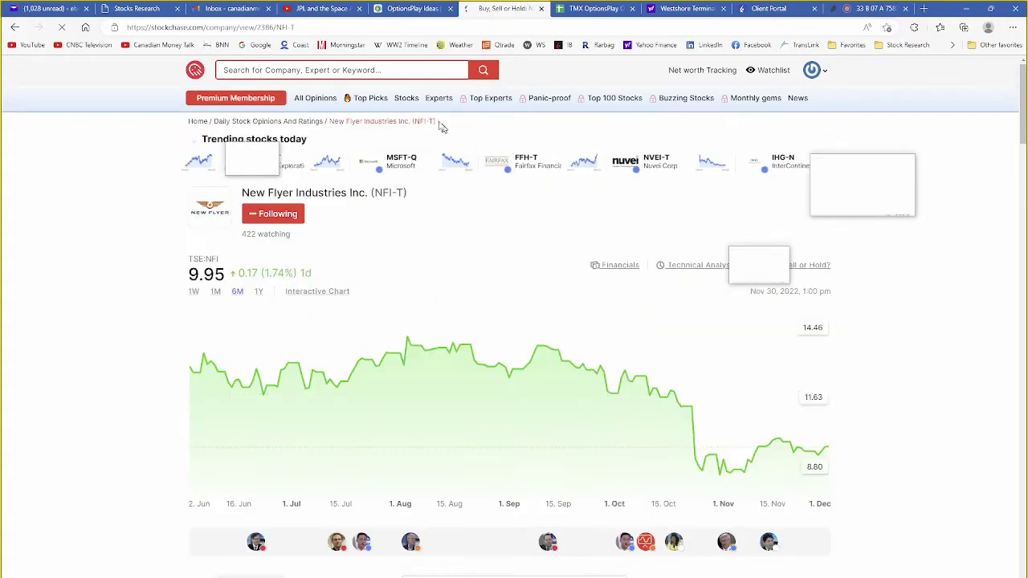
pyautogui.click(341, 69)
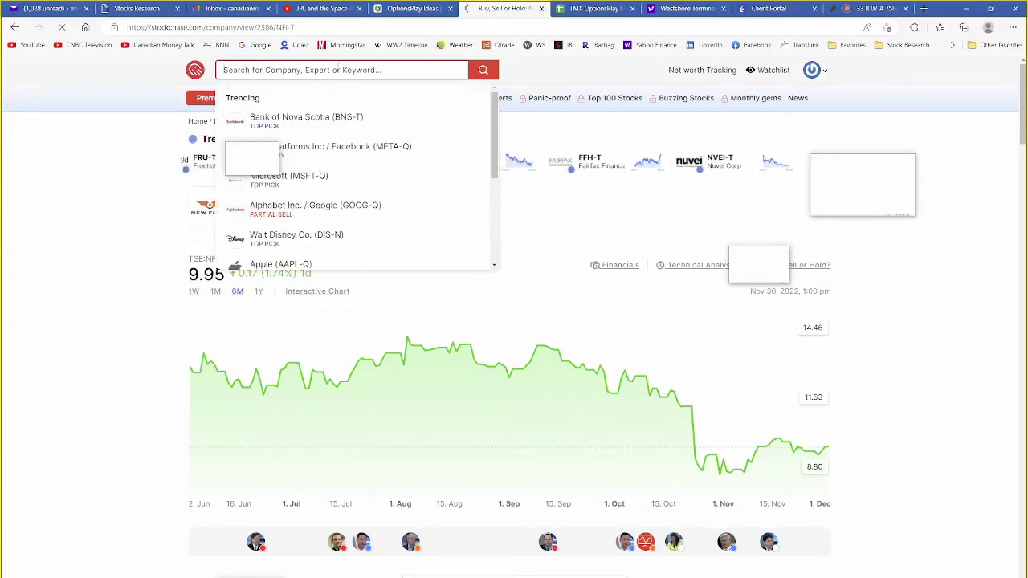
pyautogui.write('igm')
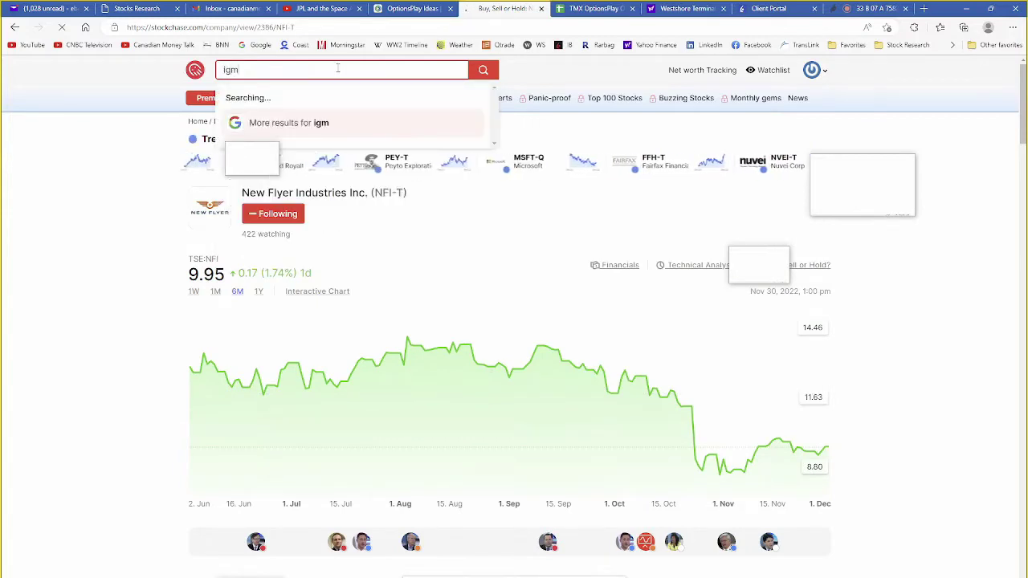
pyautogui.click(321, 119)
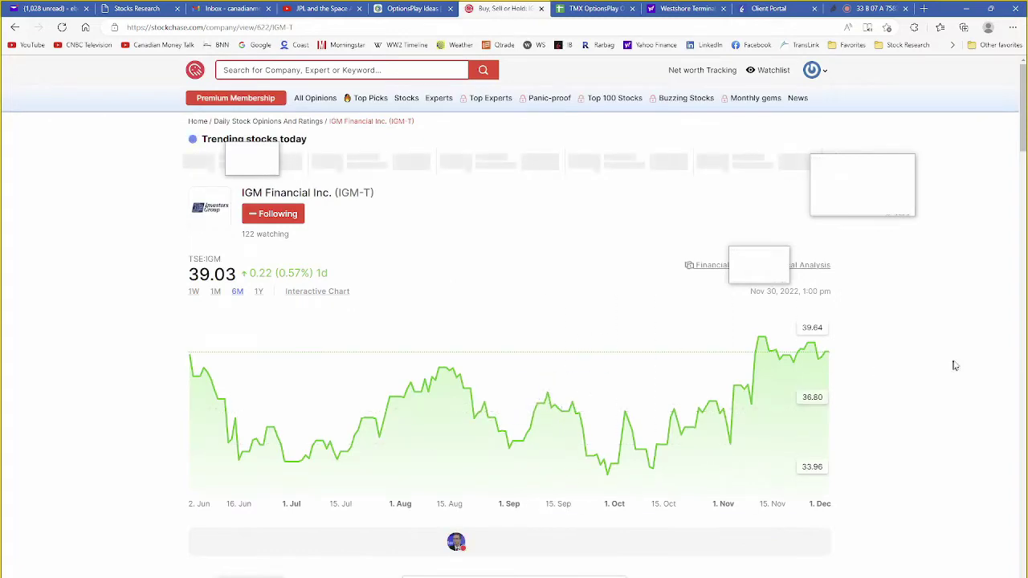
# Read the analysts' buy and sell opinions on IGM Financial from the latest back to 2020.
pyautogui.scroll(-1, 959, 365)
pyautogui.scroll(-2, 959, 365)
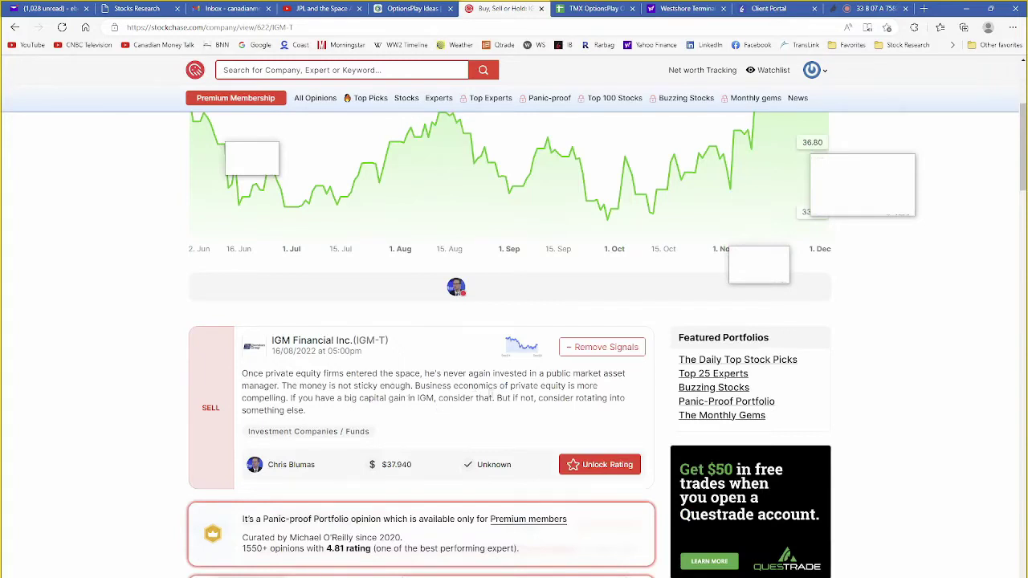
pyautogui.scroll(-3, 413, 411)
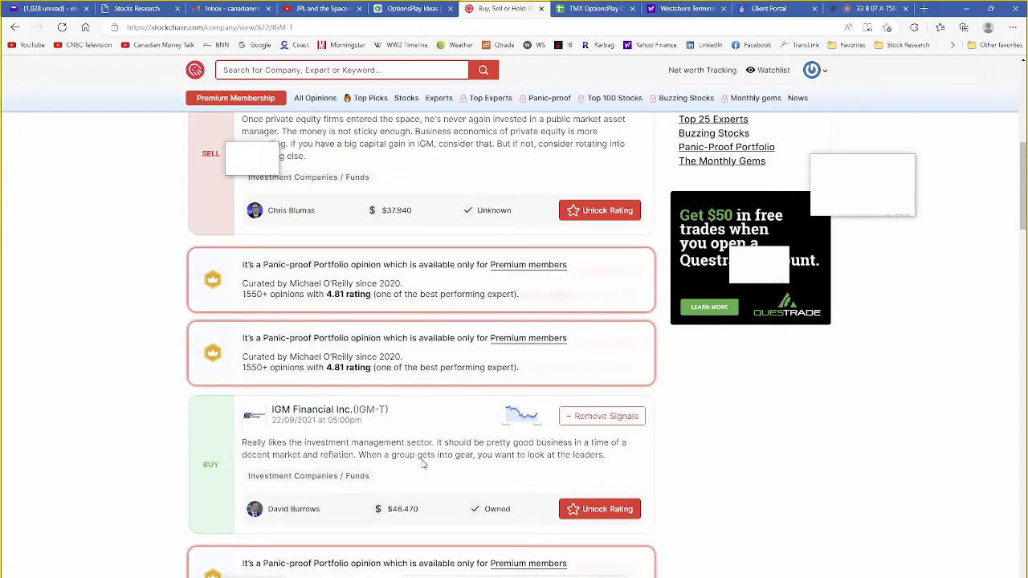
pyautogui.scroll(-4, 424, 455)
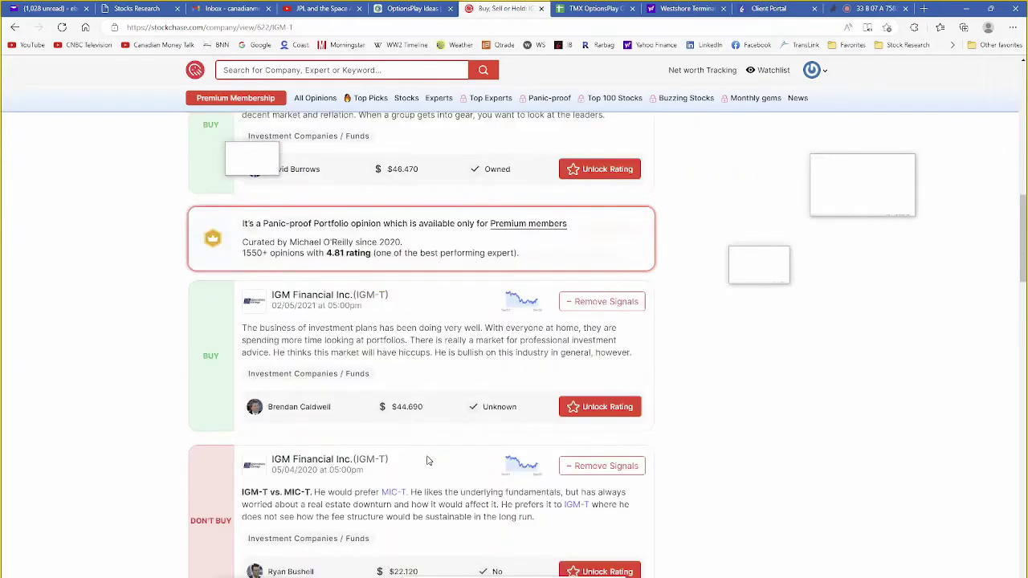
pyautogui.scroll(-1, 318, 390)
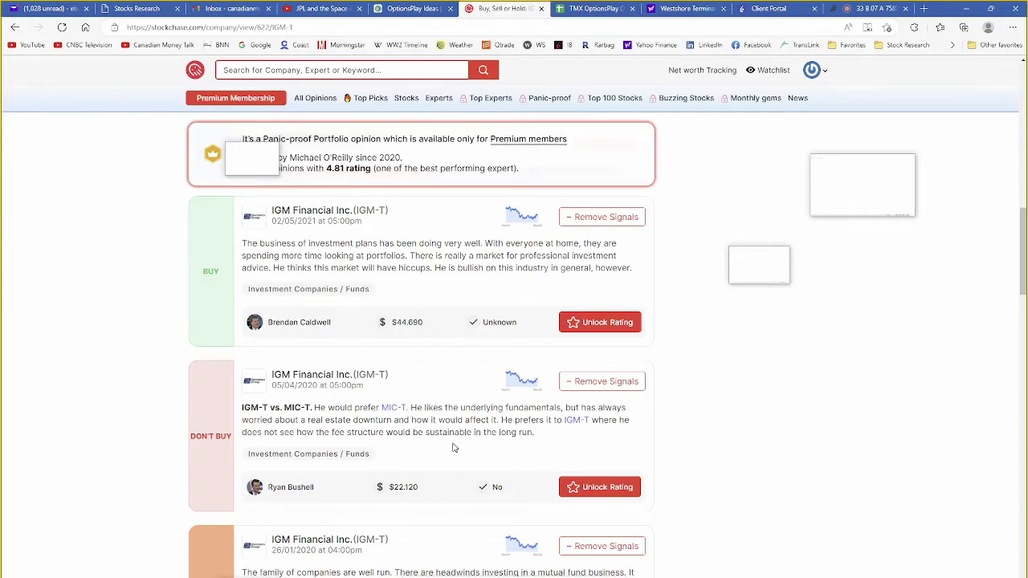
pyautogui.scroll(6, 786, 383)
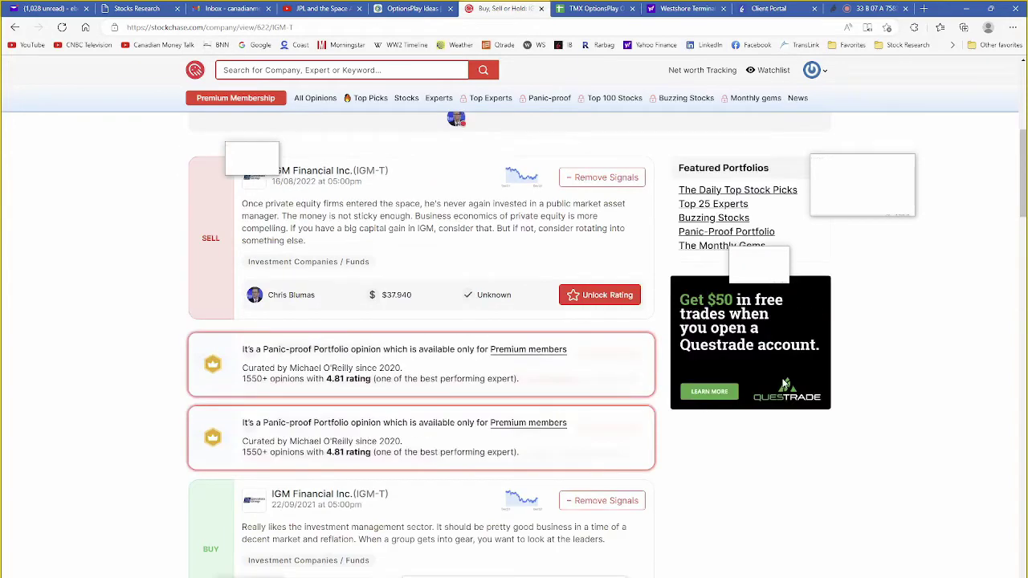
# Switch to Yahoo Finance, look up IGM Financial Inc. (IGM.TO) and view its price chart.
pyautogui.click(680, 9)
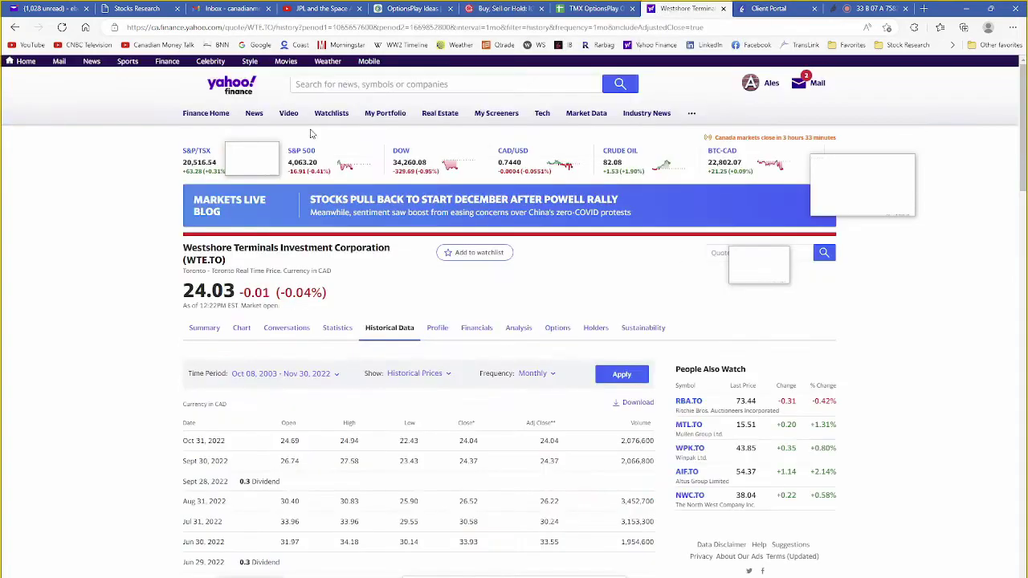
pyautogui.click(341, 85)
pyautogui.write('igm')
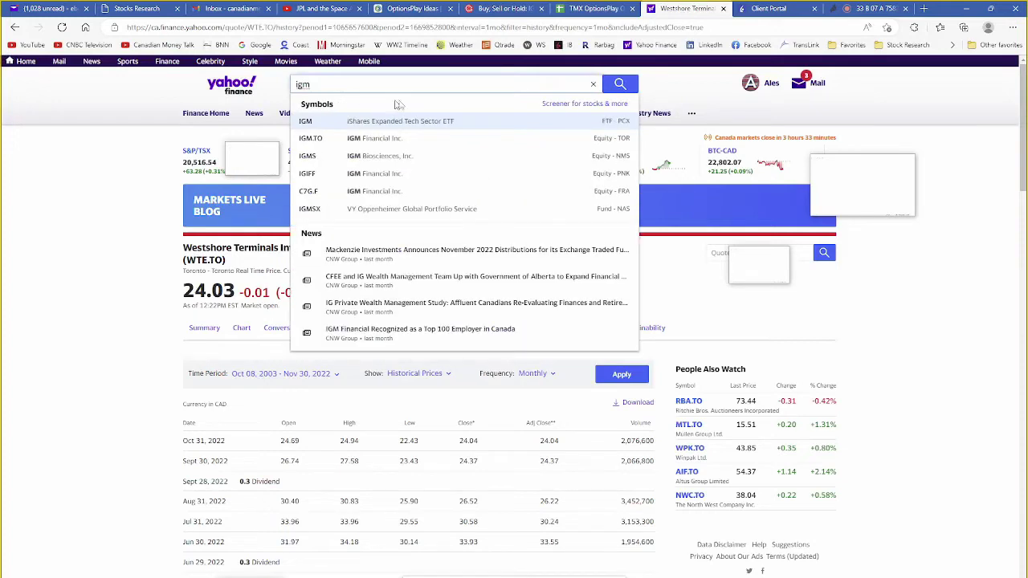
pyautogui.click(443, 139)
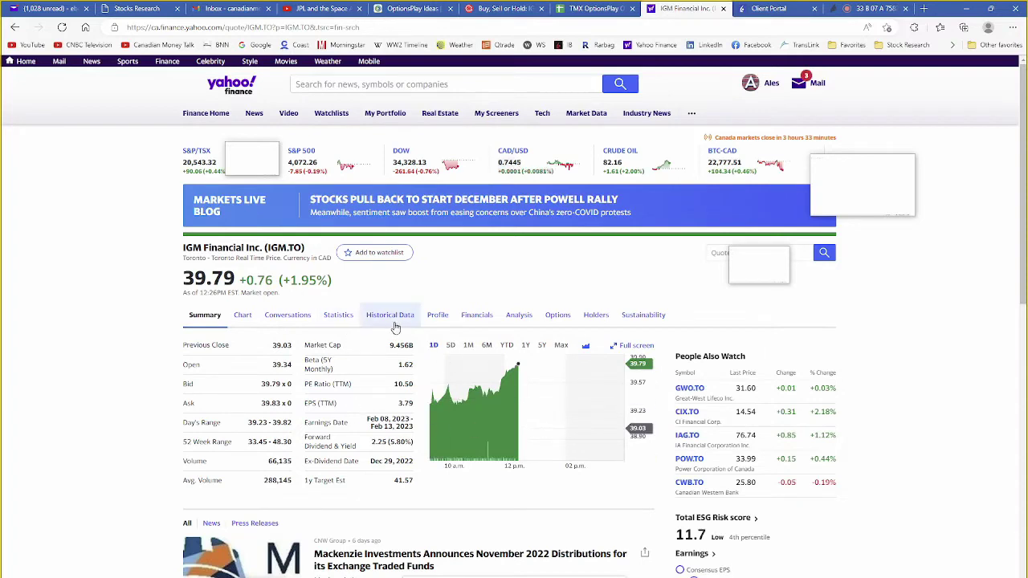
pyautogui.click(243, 316)
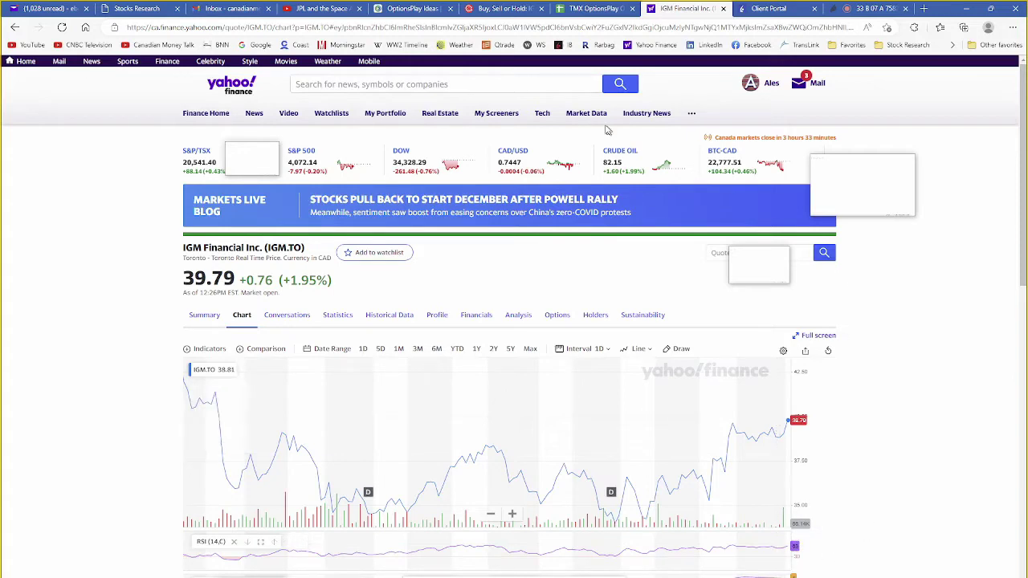
# Show IGM.TO's historical prices for the maximum time period at monthly frequency and download them as a CSV file.
pyautogui.click(401, 320)
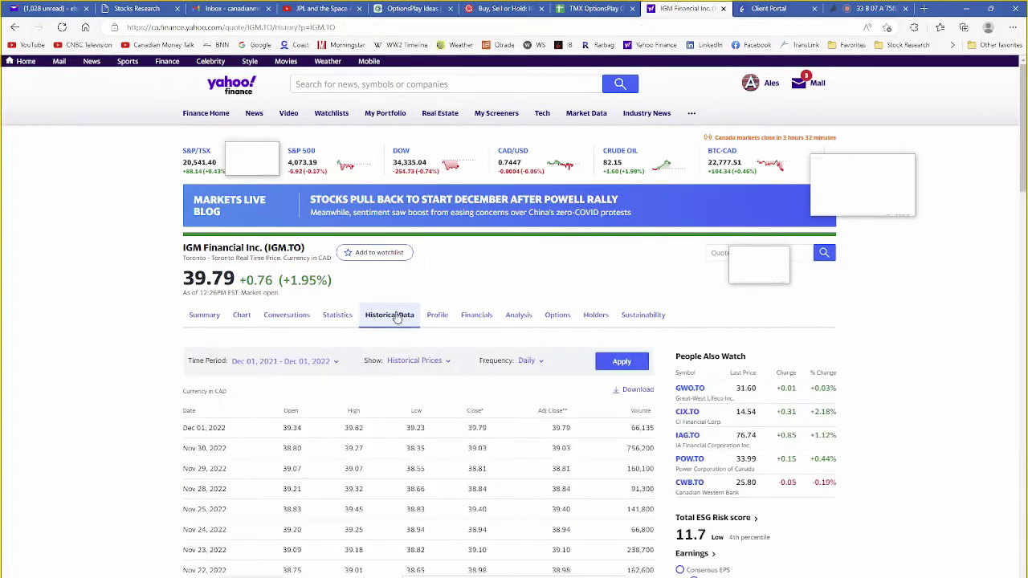
pyautogui.click(329, 361)
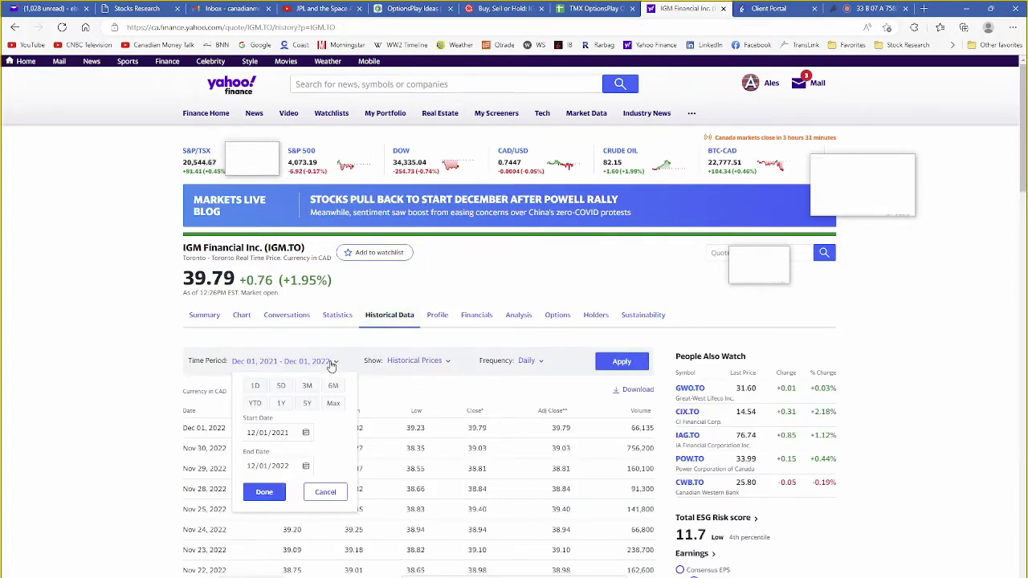
pyautogui.click(334, 404)
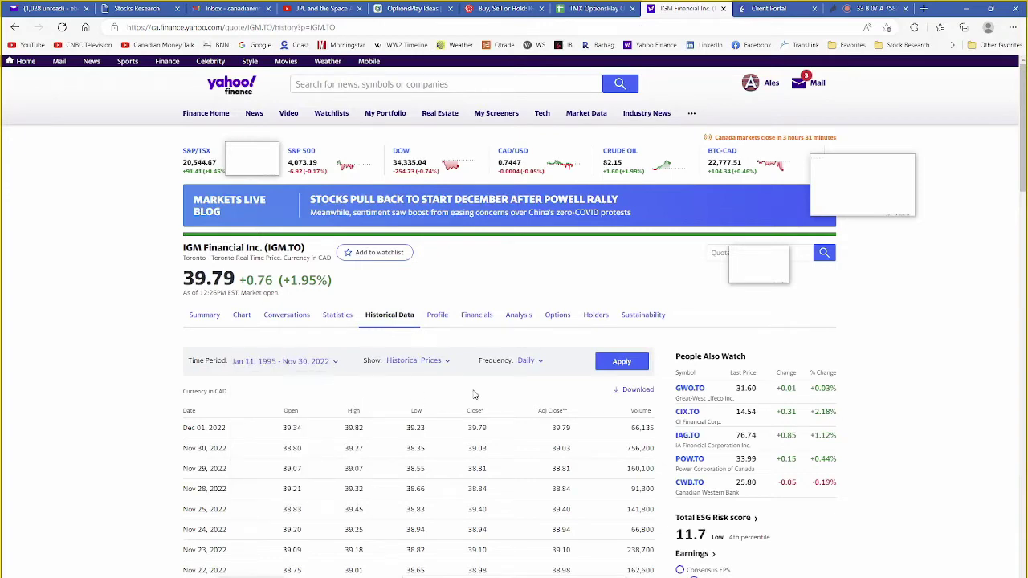
pyautogui.click(532, 361)
pyautogui.click(520, 424)
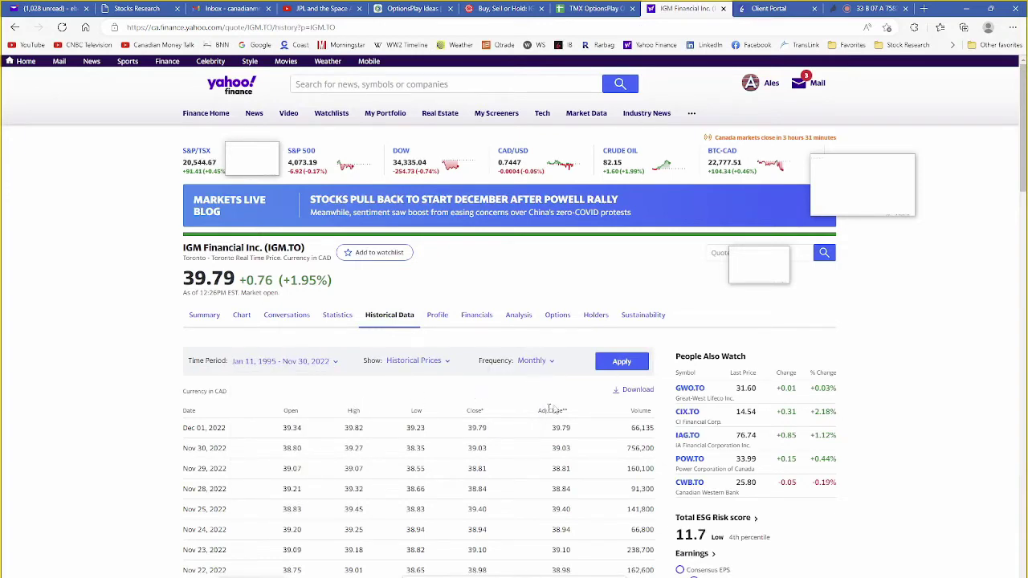
pyautogui.click(617, 362)
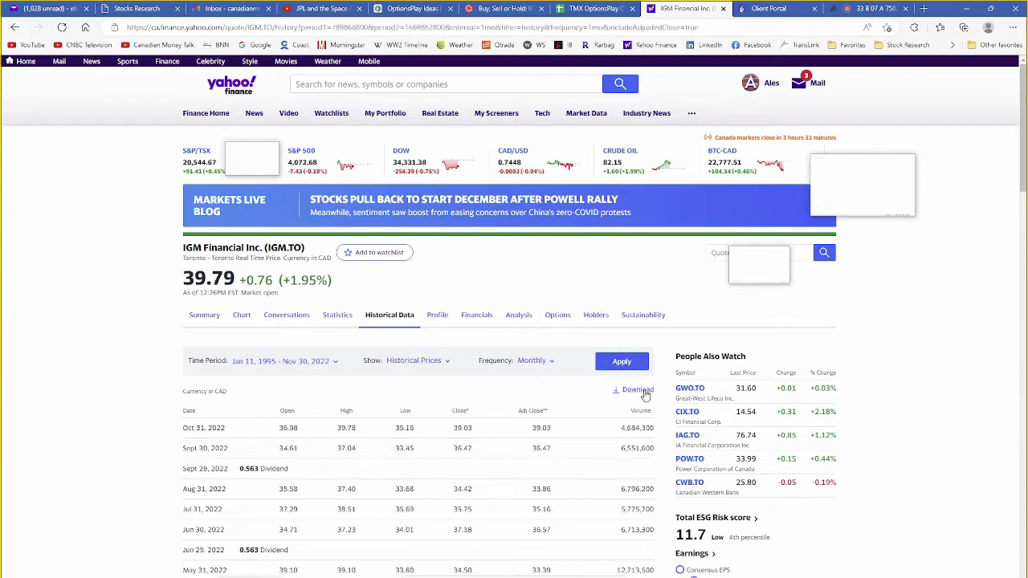
pyautogui.click(644, 392)
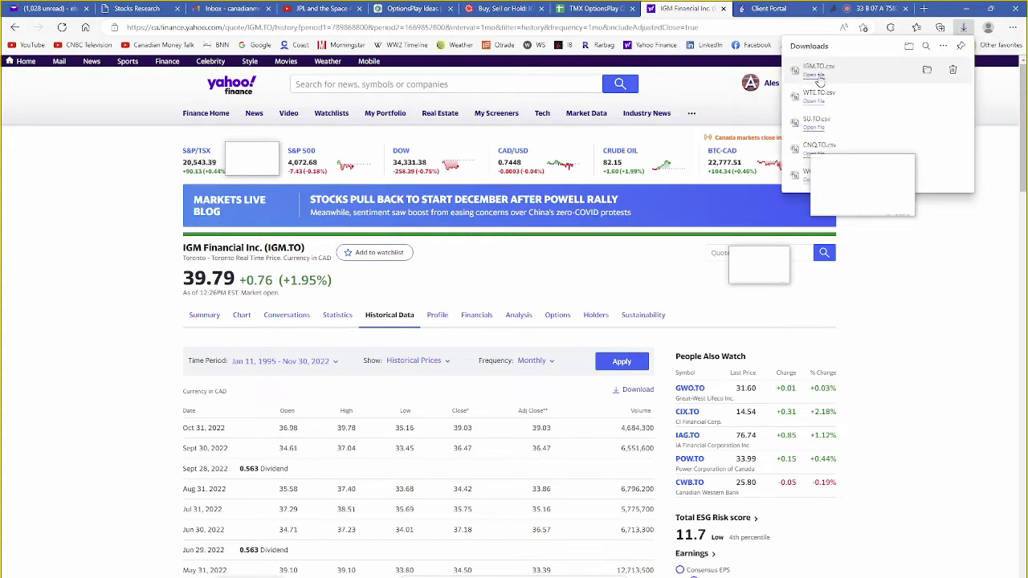
# Open the downloaded IGM.TO.csv in Excel and run the macro stored in CNQ.TO.csv on it.
pyautogui.click(814, 75)
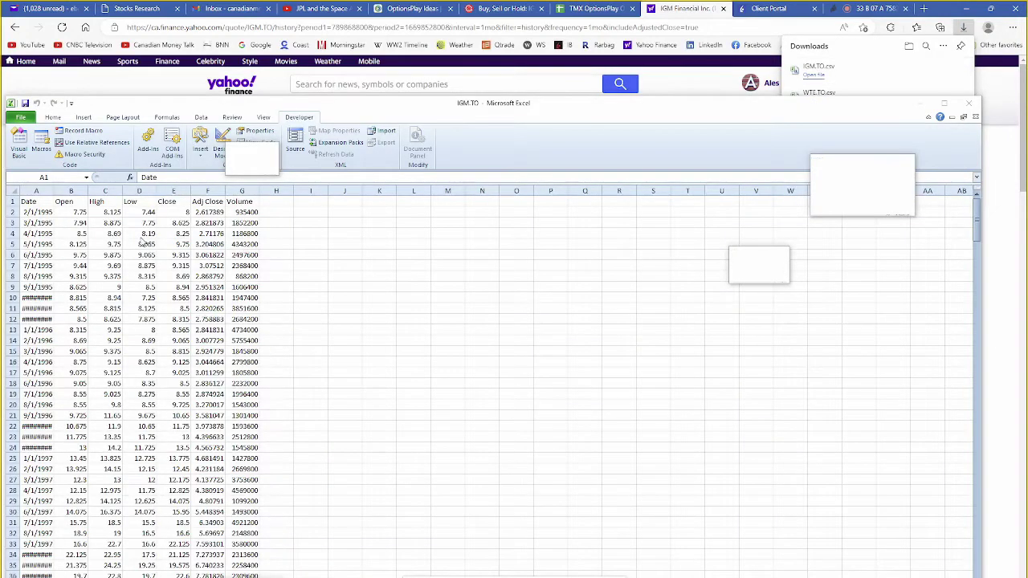
pyautogui.click(41, 143)
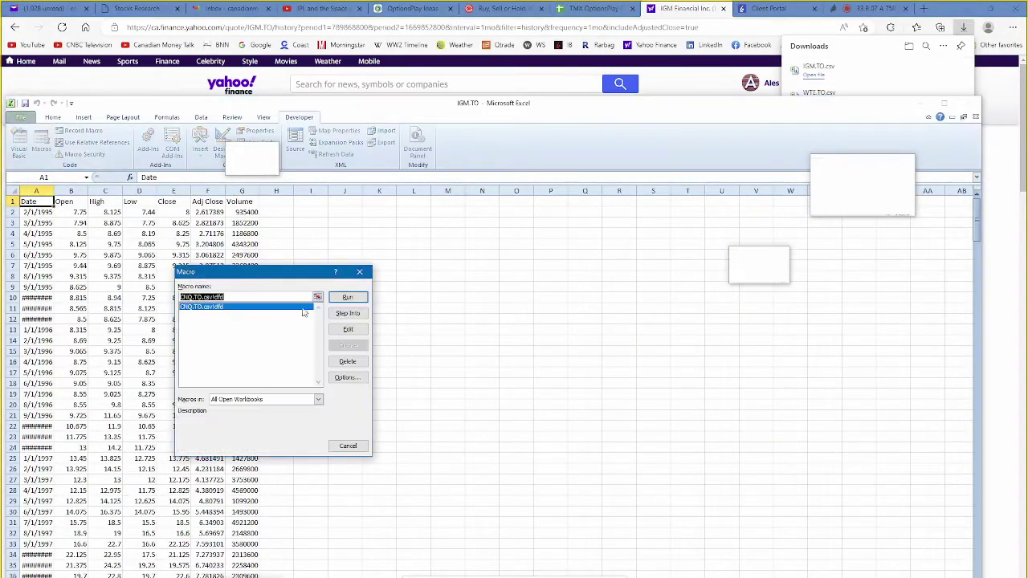
pyautogui.click(348, 299)
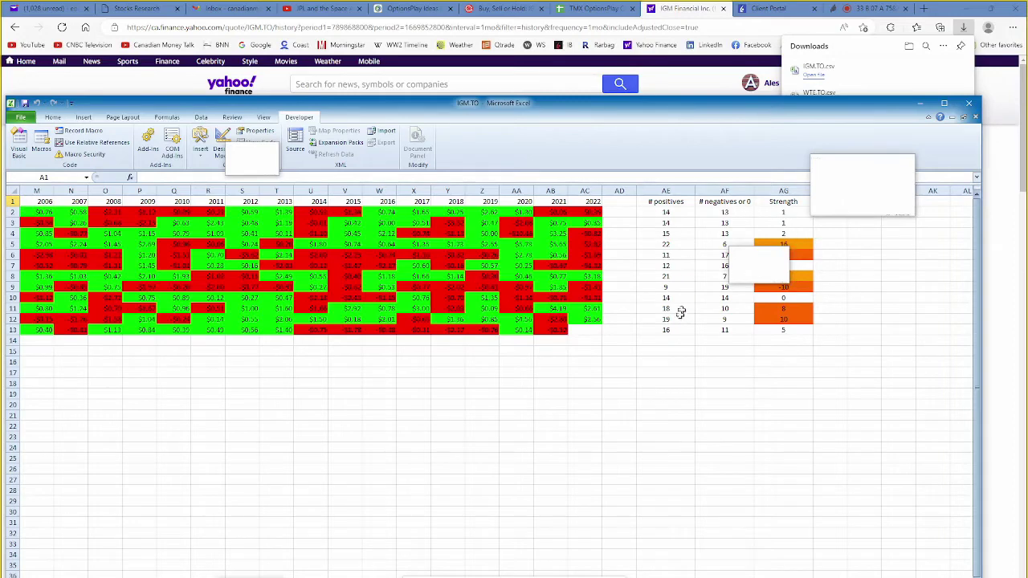
# Examine the positive and negative counts and the strength scores for the December, January, November and August rows.
pyautogui.moveTo(671, 331); pyautogui.dragTo(735, 330)
pyautogui.click(787, 331)
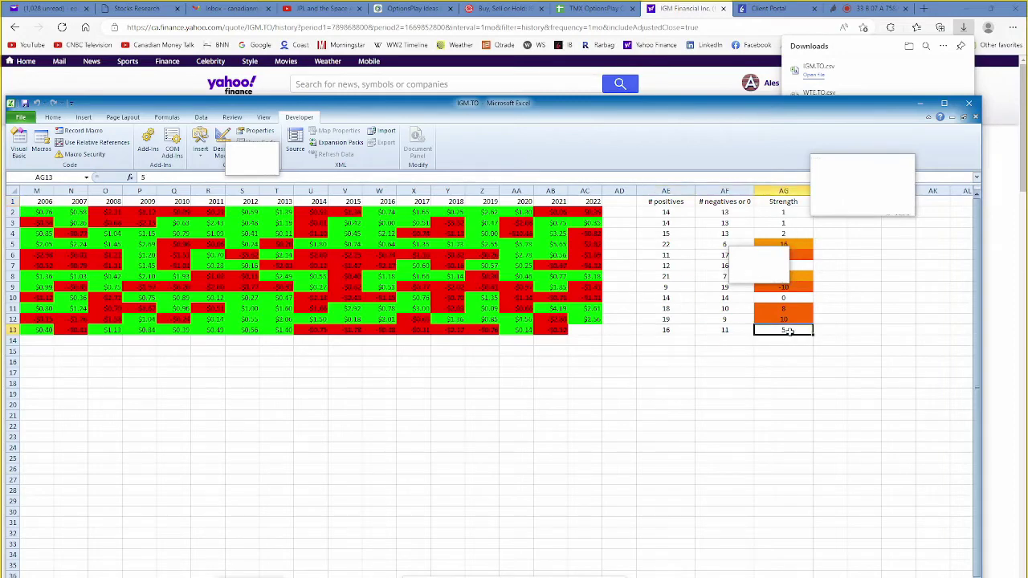
pyautogui.moveTo(668, 213); pyautogui.dragTo(710, 213)
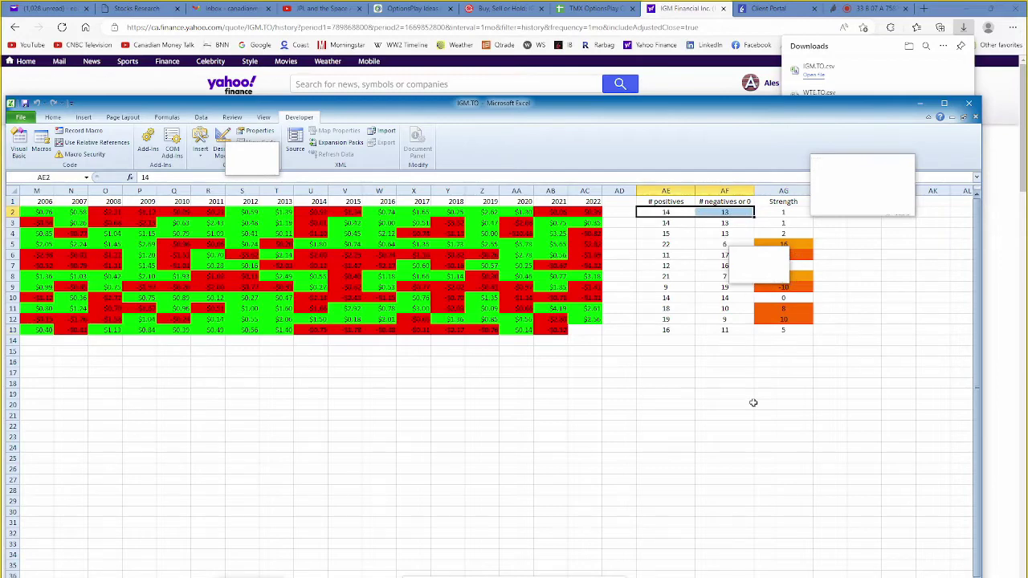
pyautogui.click(801, 321)
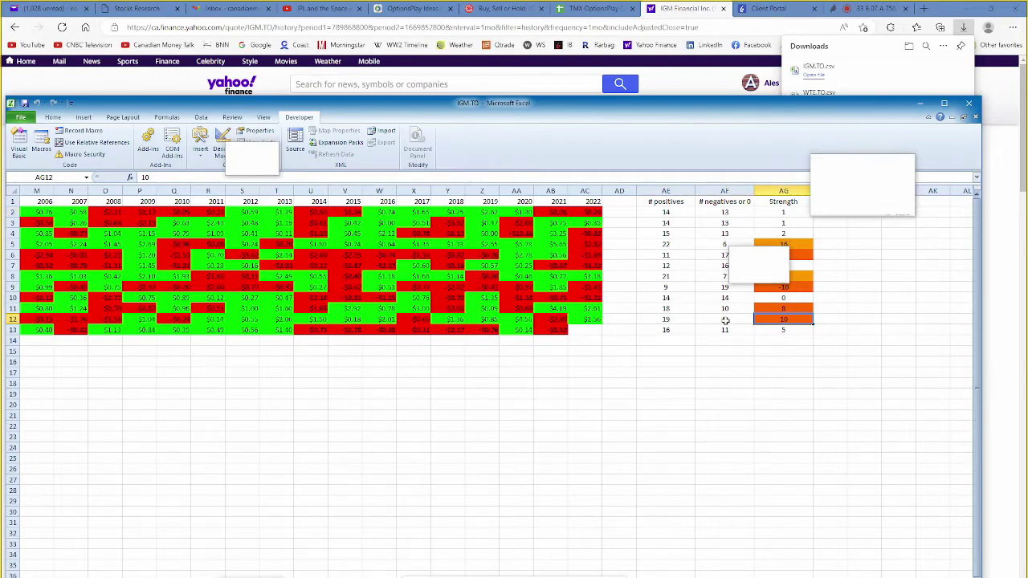
pyautogui.click(678, 288)
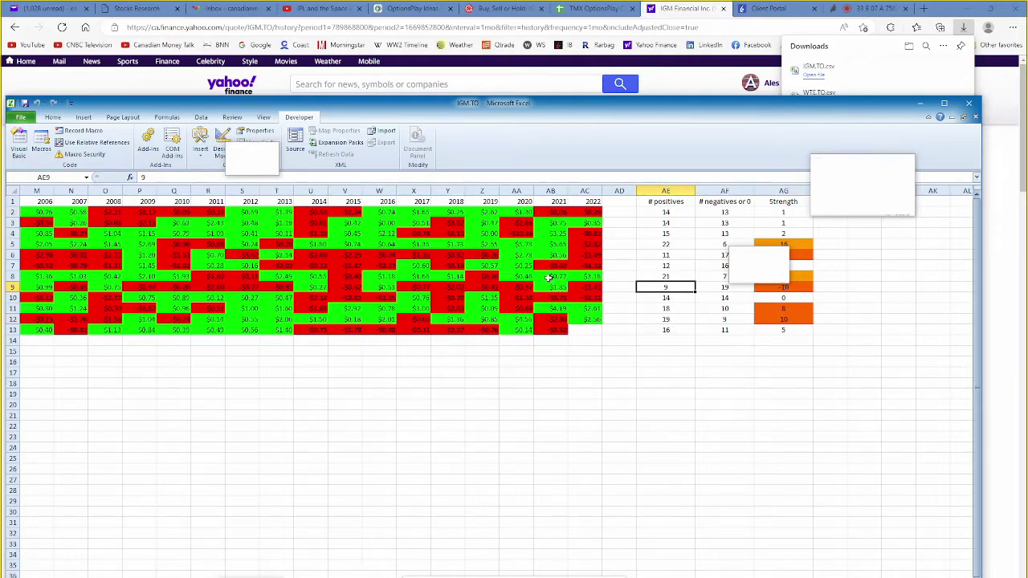
# Switch to the Interactive Brokers Client Portal and minimize the Excel workbook to view IGM's quote and price chart.
pyautogui.moveTo(771, 8)
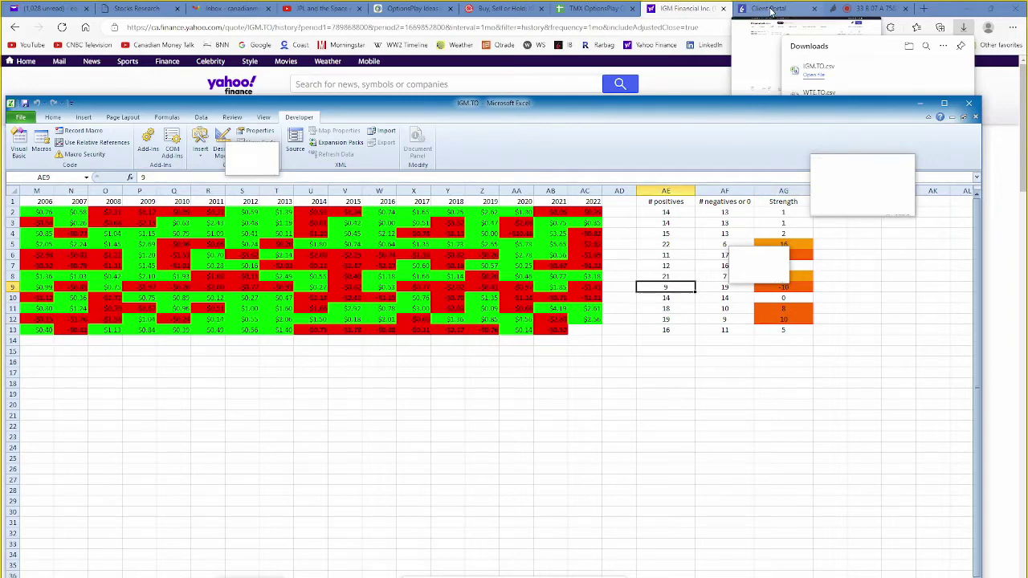
pyautogui.click(771, 9)
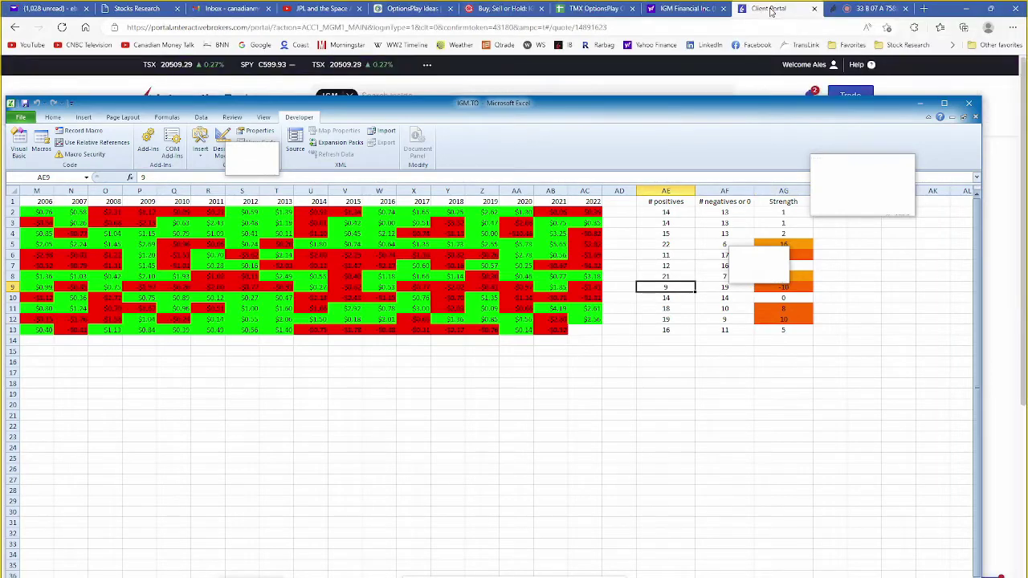
pyautogui.click(921, 104)
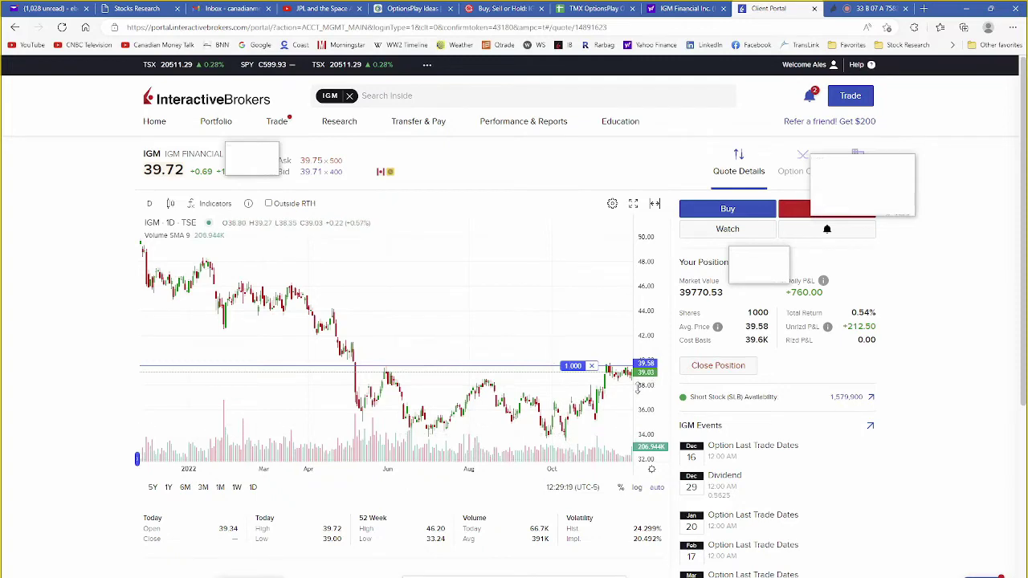
# Check IGM's row in the TMX OptionsPlay put report against OptionsPlay's trade details for selling its Jan 20, 2023 39 put.
pyautogui.click(575, 9)
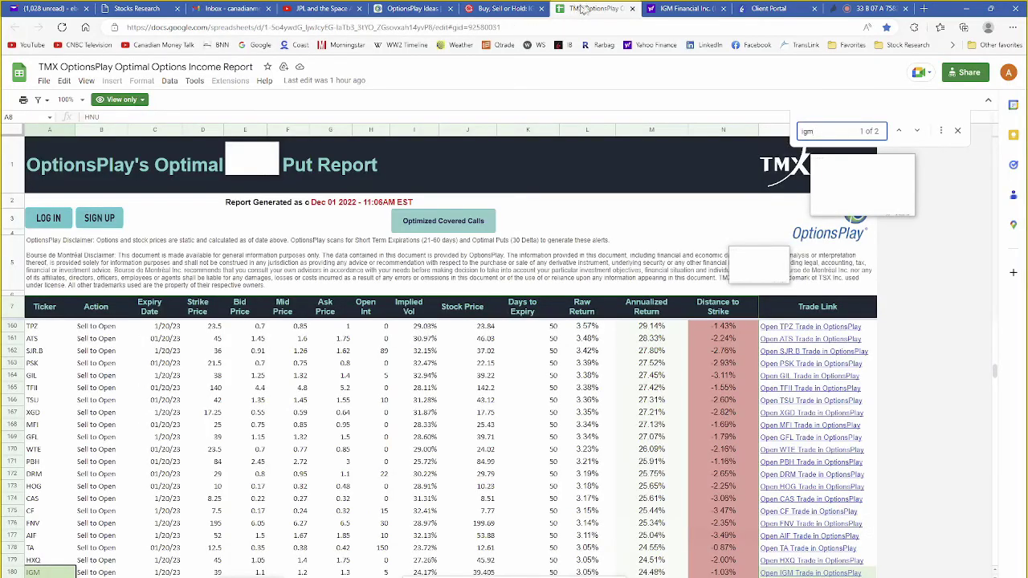
pyautogui.click(767, 9)
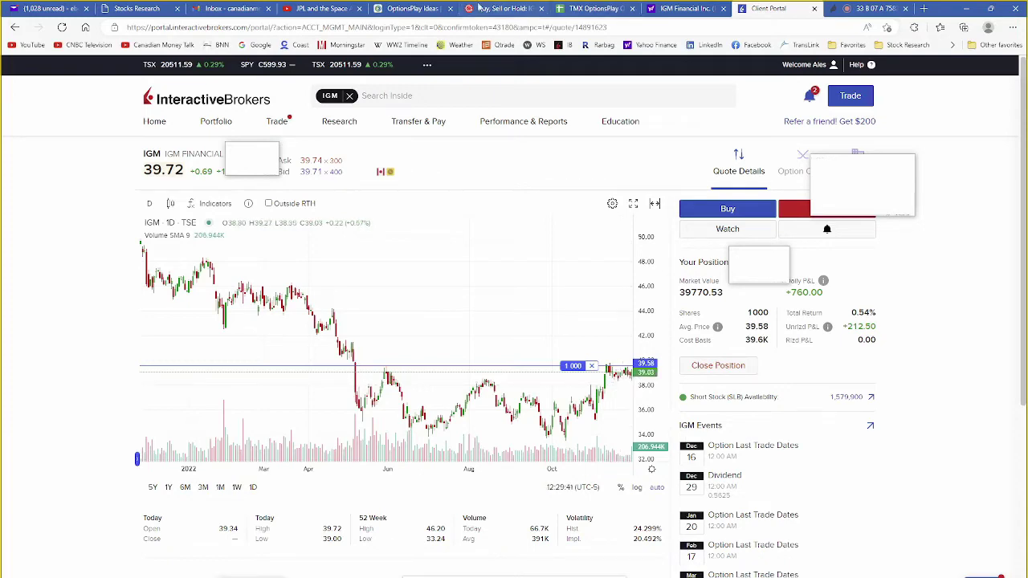
pyautogui.click(414, 8)
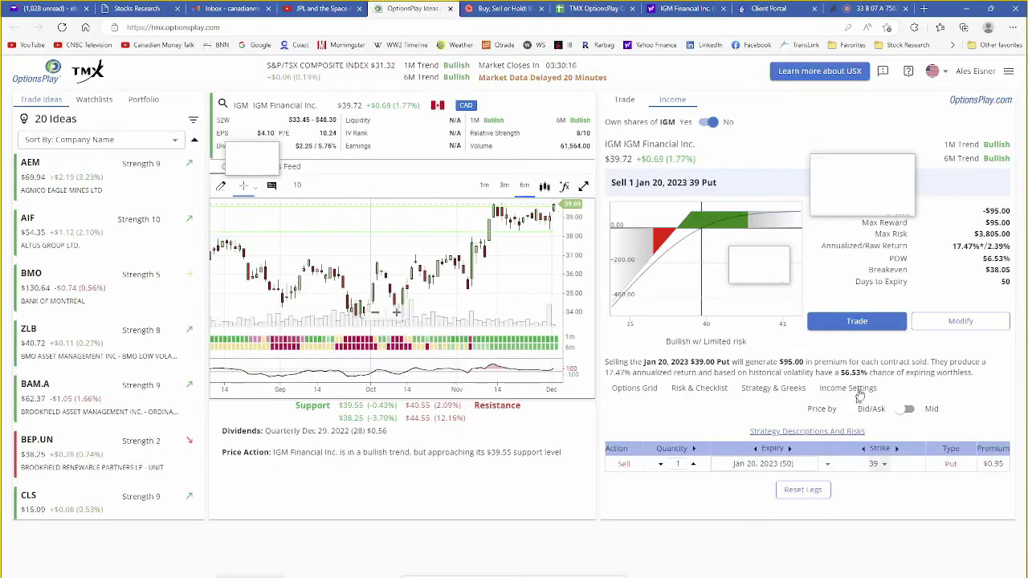
pyautogui.click(858, 321)
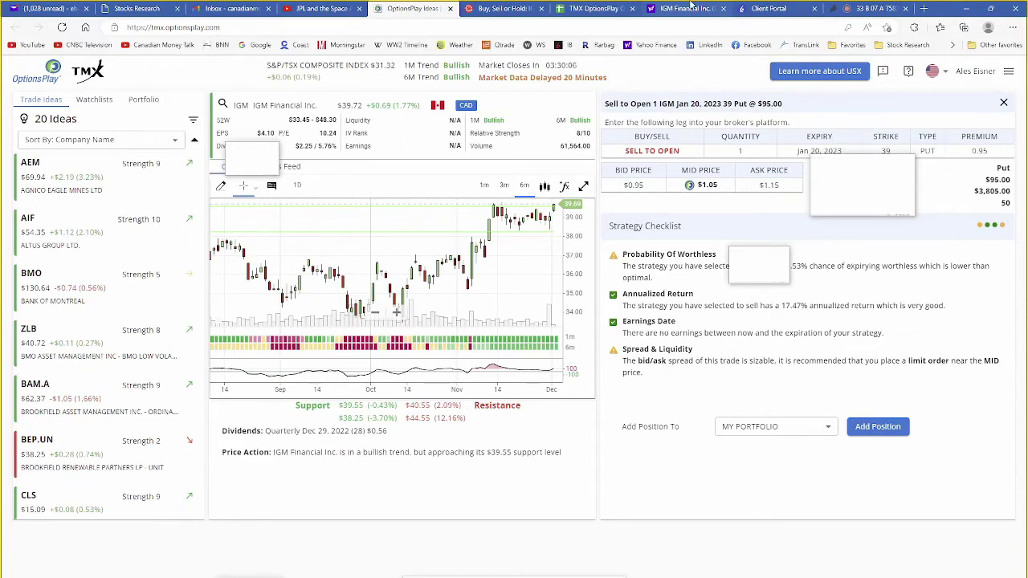
# Open IGM's option chain in the Client Portal and start an order to sell one Dec16'22 39 put.
pyautogui.click(776, 9)
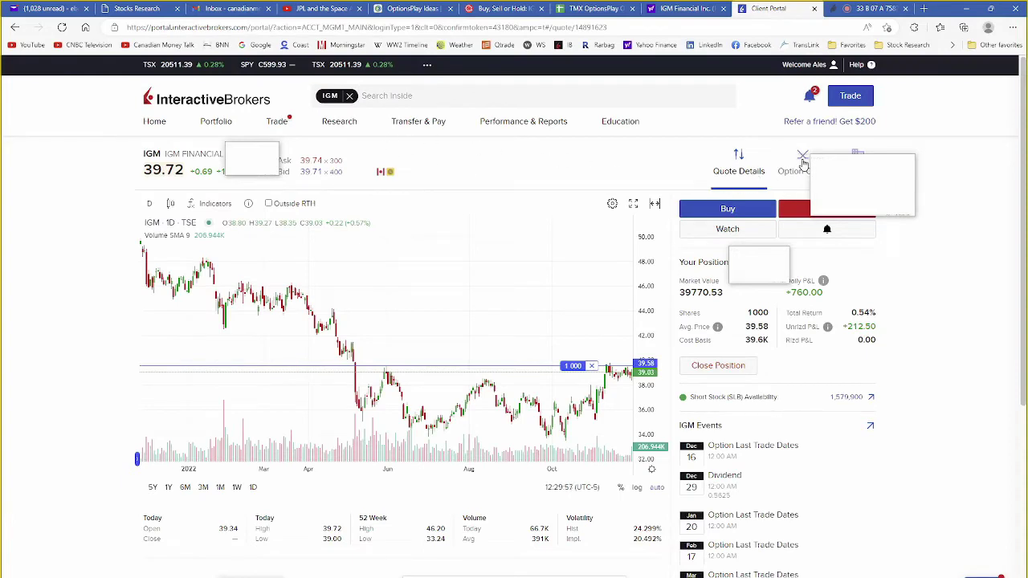
pyautogui.click(800, 168)
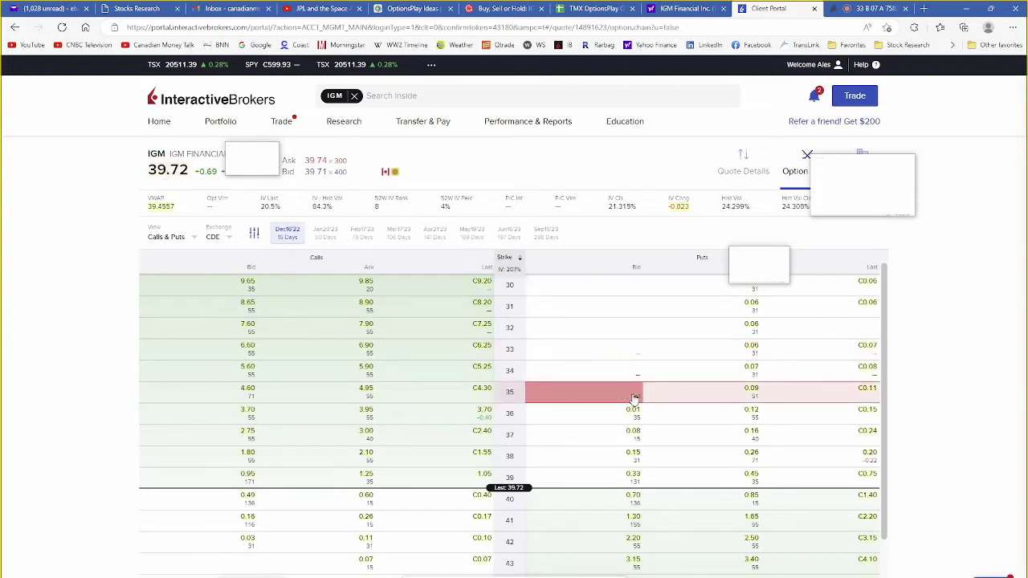
pyautogui.click(583, 482)
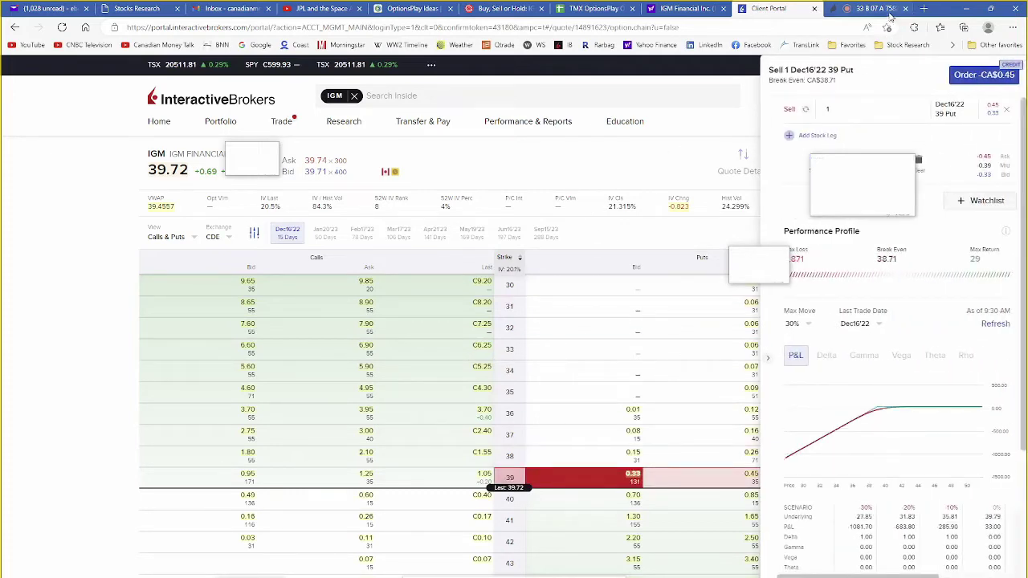
pyautogui.click(975, 76)
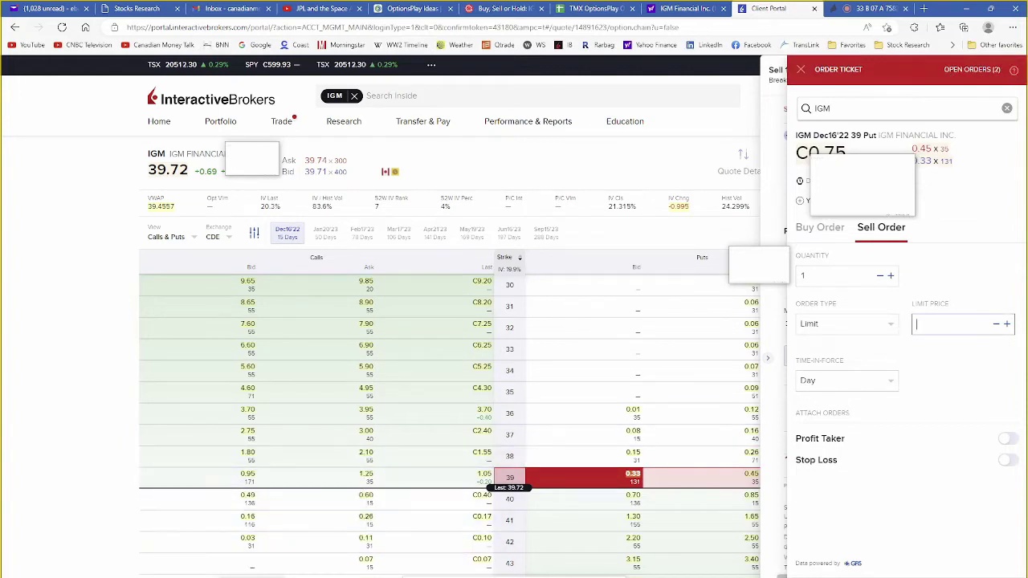
# Switch to Calculator and compute the put's annualized return as 0.38 ÷ 39 × 365 ÷ 50.
pyautogui.hotkey('alt', 'Tab')
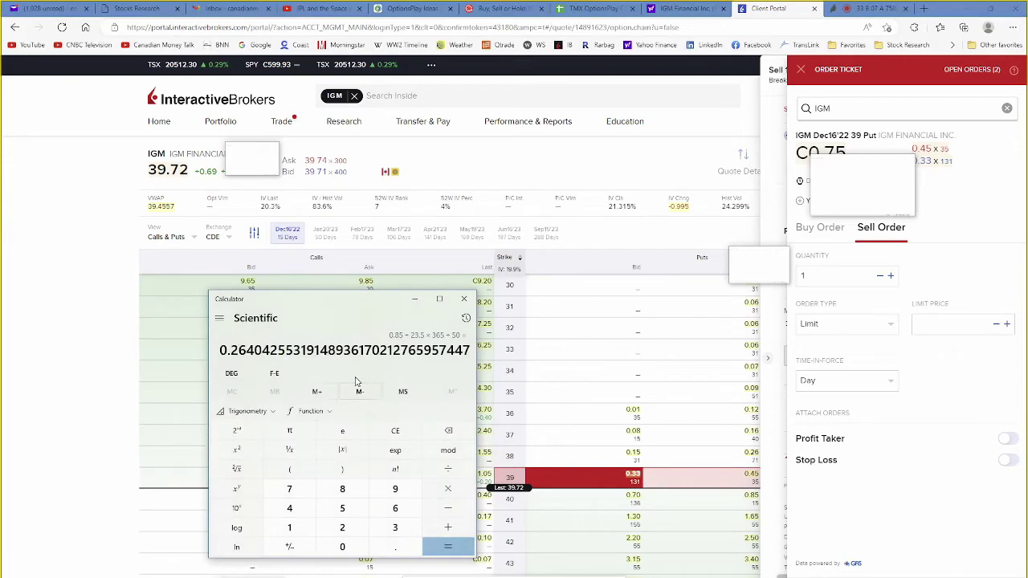
pyautogui.press('Escape')
pyautogui.write('.38')
pyautogui.press('/')
pyautogui.write('39')
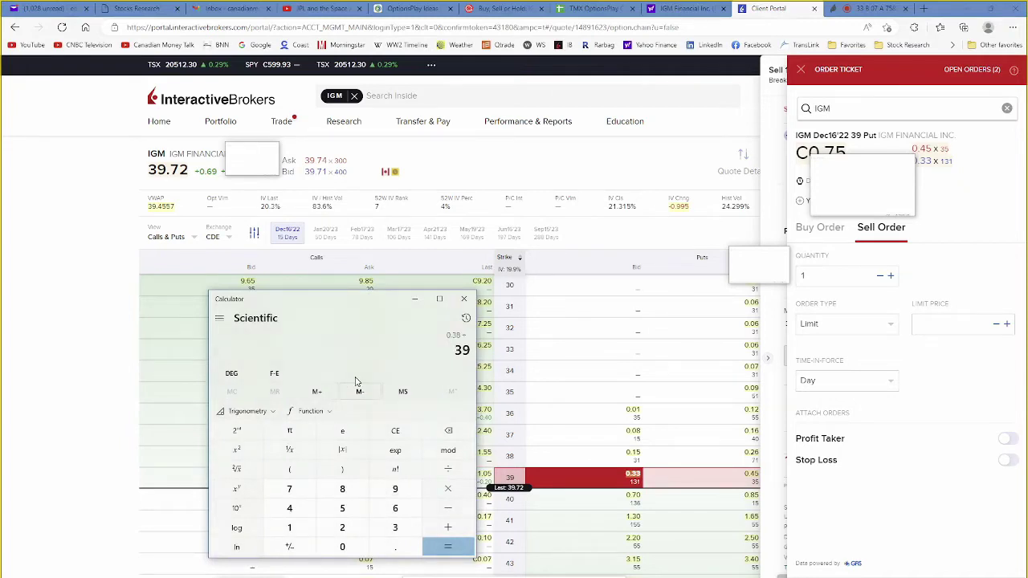
pyautogui.press('*')
pyautogui.write('365')
pyautogui.press('/')
pyautogui.write('50')
pyautogui.press('Return')
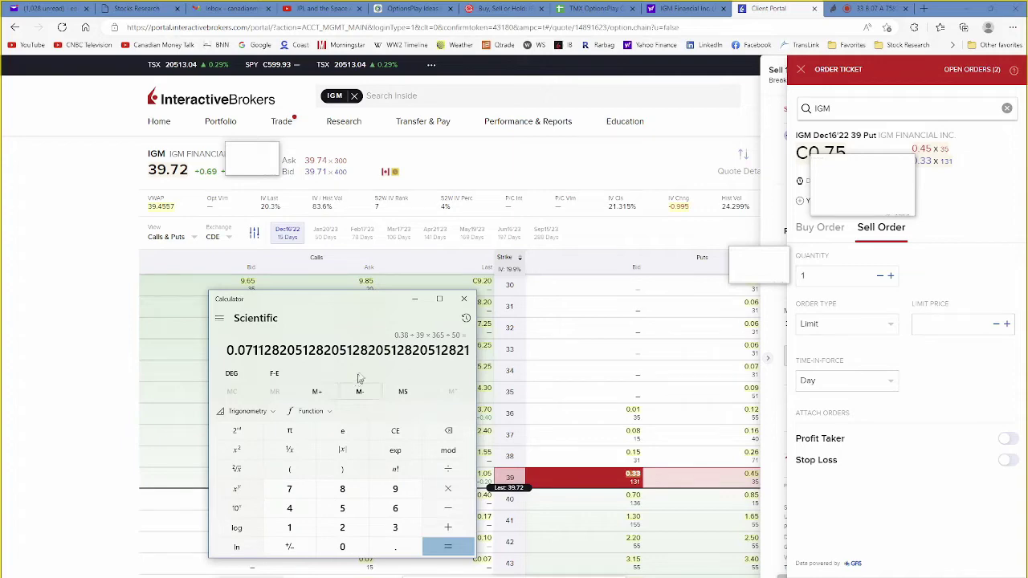
# Check the OptionsPlay put report and IGM's Quant Report on Qtrade, and return to the Client Portal's order ticket.
pyautogui.hotkey('alt', 'Tab')
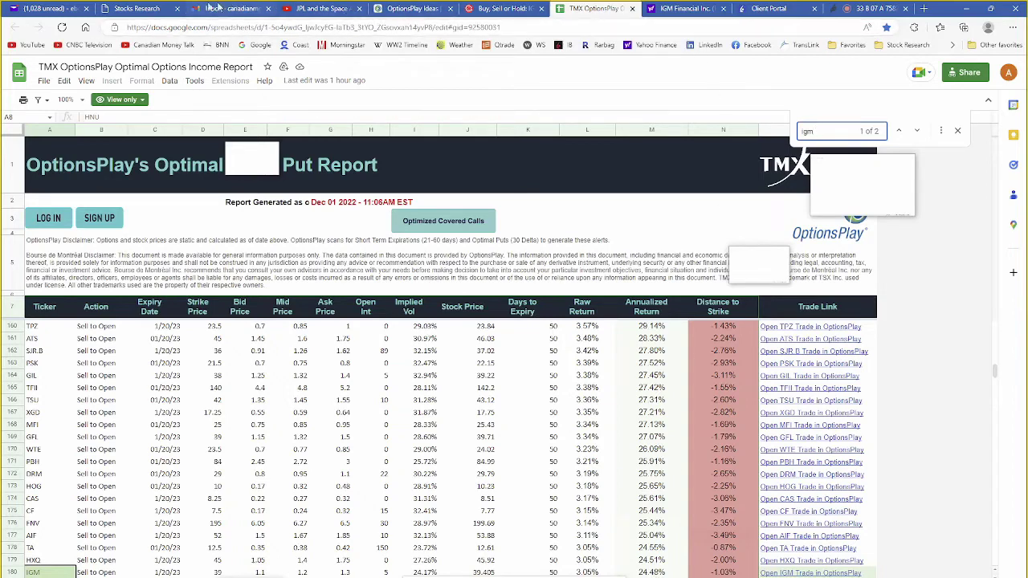
pyautogui.click(136, 8)
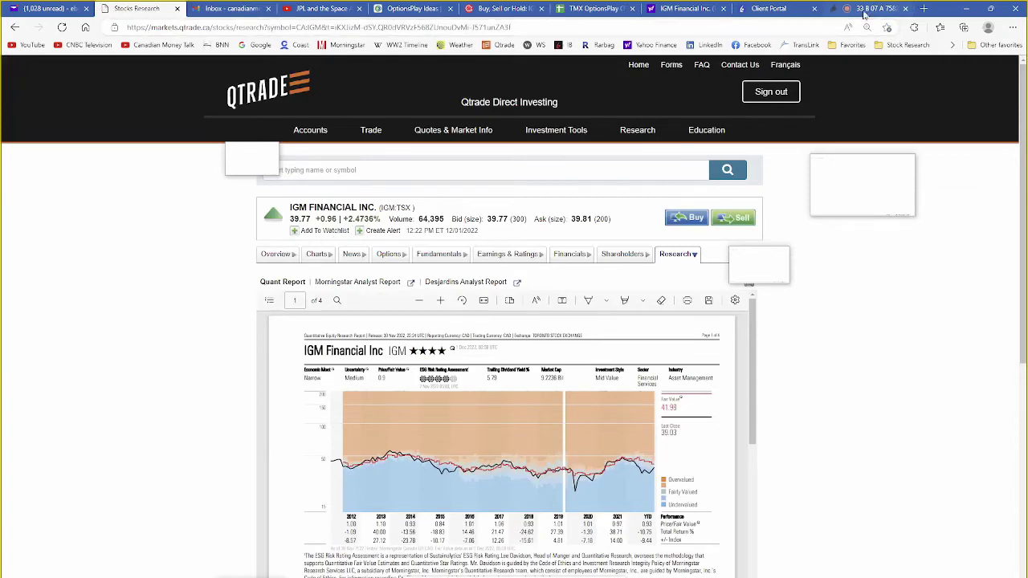
pyautogui.click(762, 8)
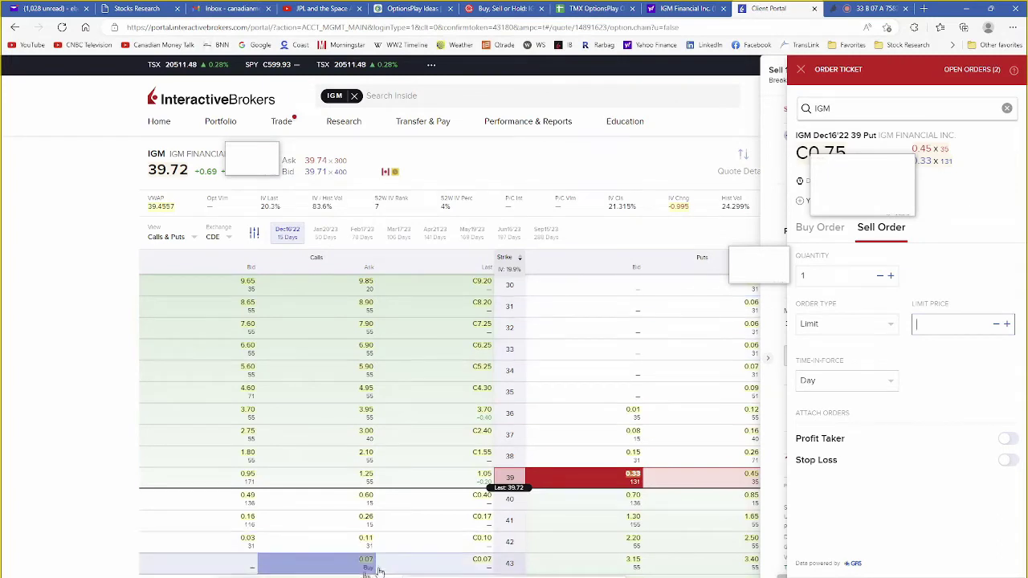
# Minimize Calculator, discard the Dec16'22 39 put order and show IGM's option chain for the Jan20'23 expiry.
pyautogui.hotkey('alt', 'Tab')
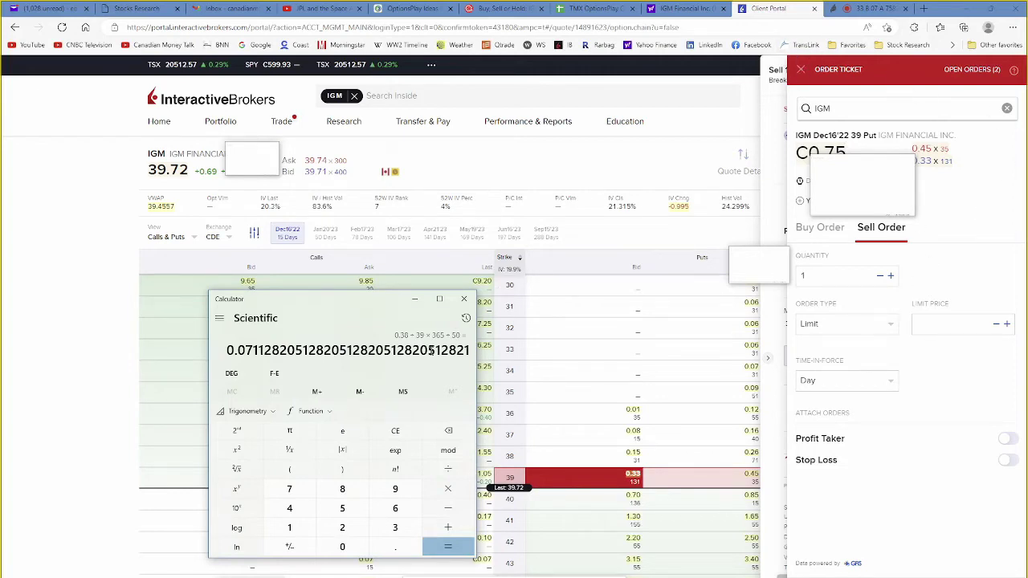
pyautogui.click(415, 299)
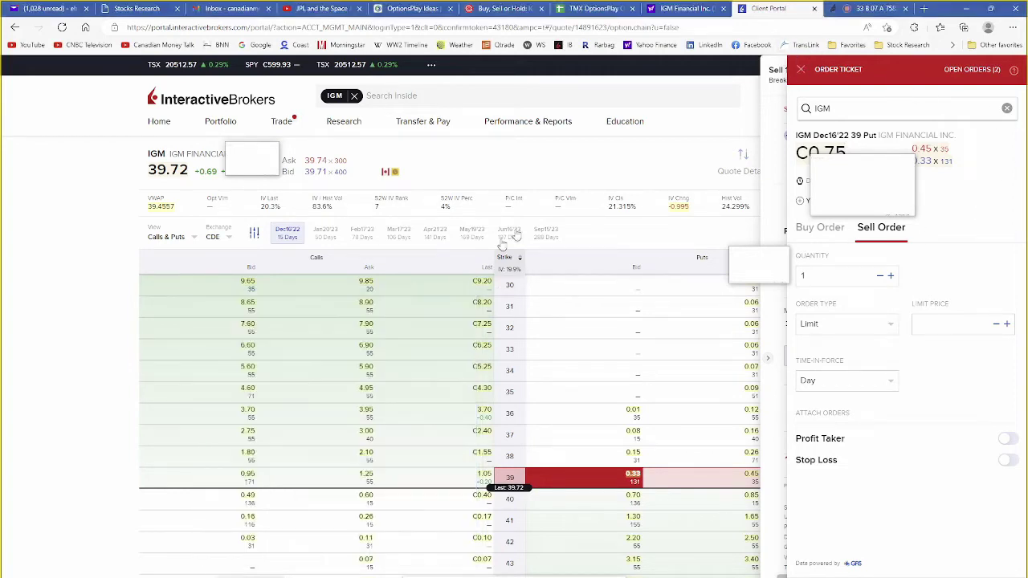
pyautogui.click(801, 72)
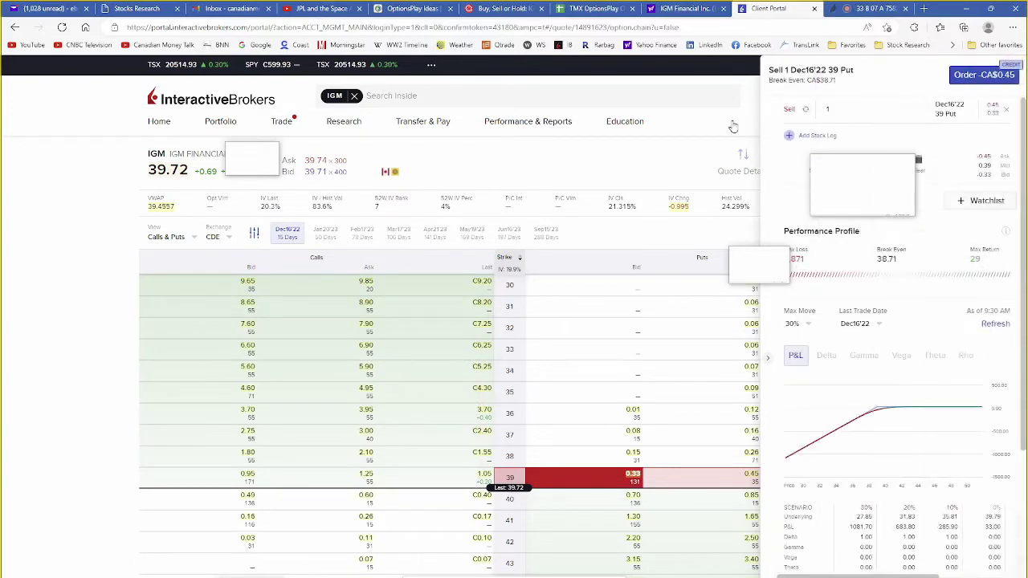
pyautogui.click(769, 359)
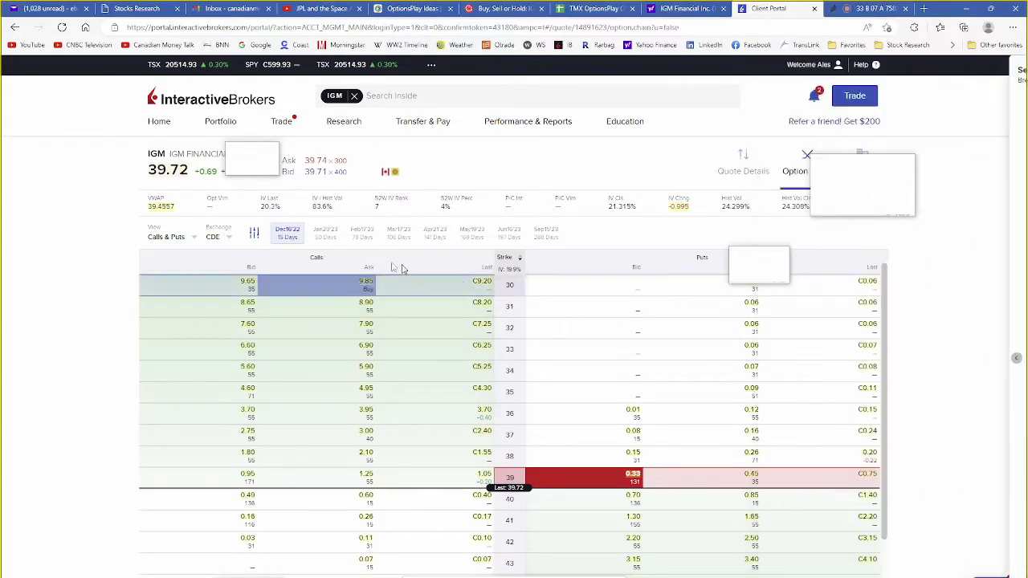
pyautogui.click(326, 234)
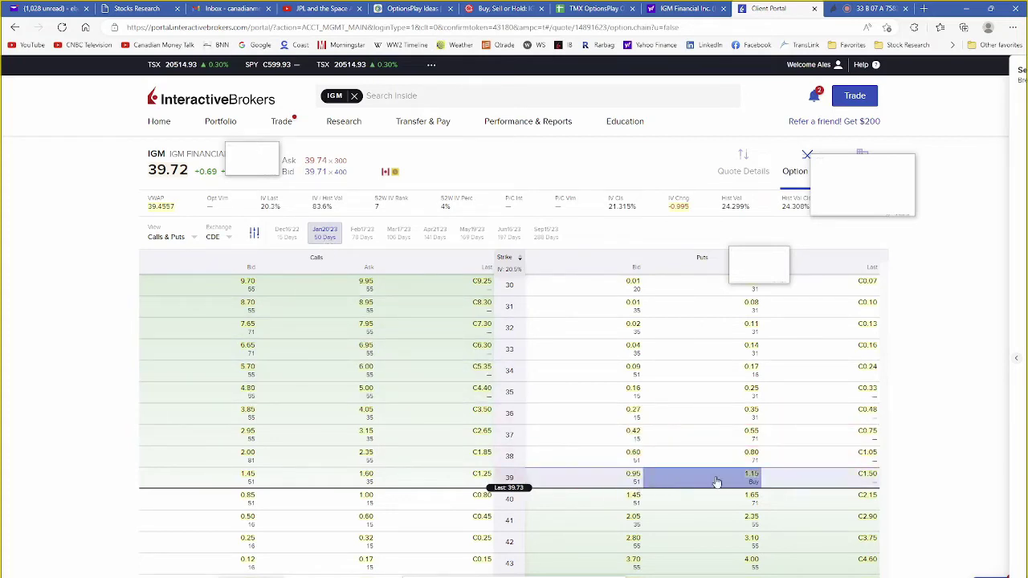
# Switch to Calculator and compute the Jan20'23 39 put's annualized return as 1.05 ÷ 39 × 365 ÷ 50.
pyautogui.hotkey('alt', 'Tab')
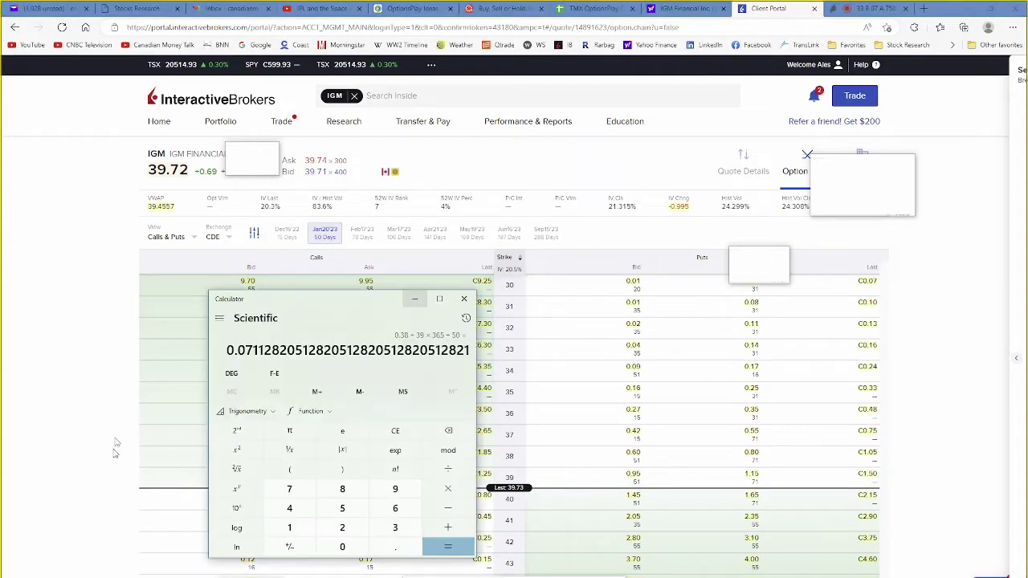
pyautogui.write('1.05')
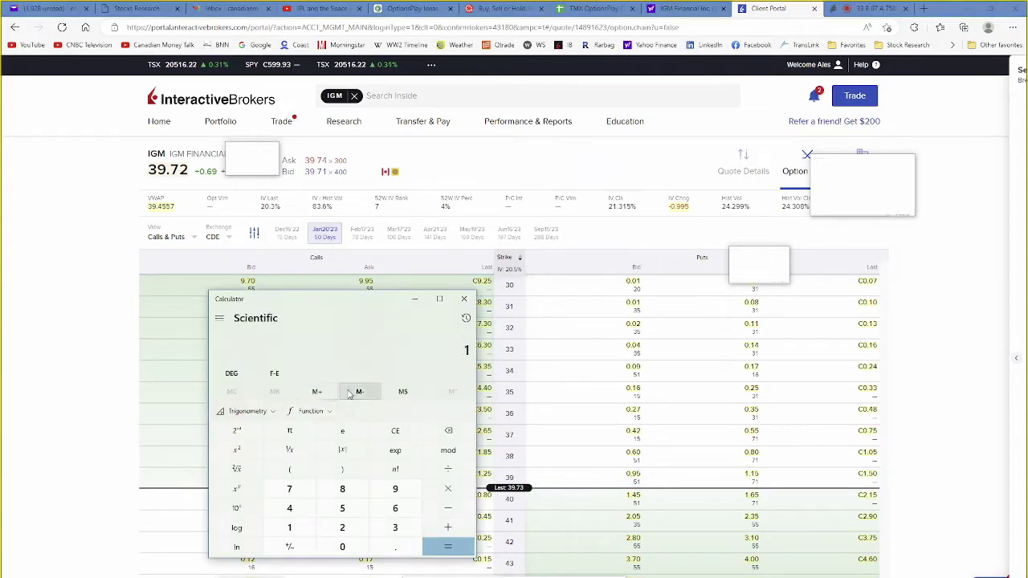
pyautogui.write('/39')
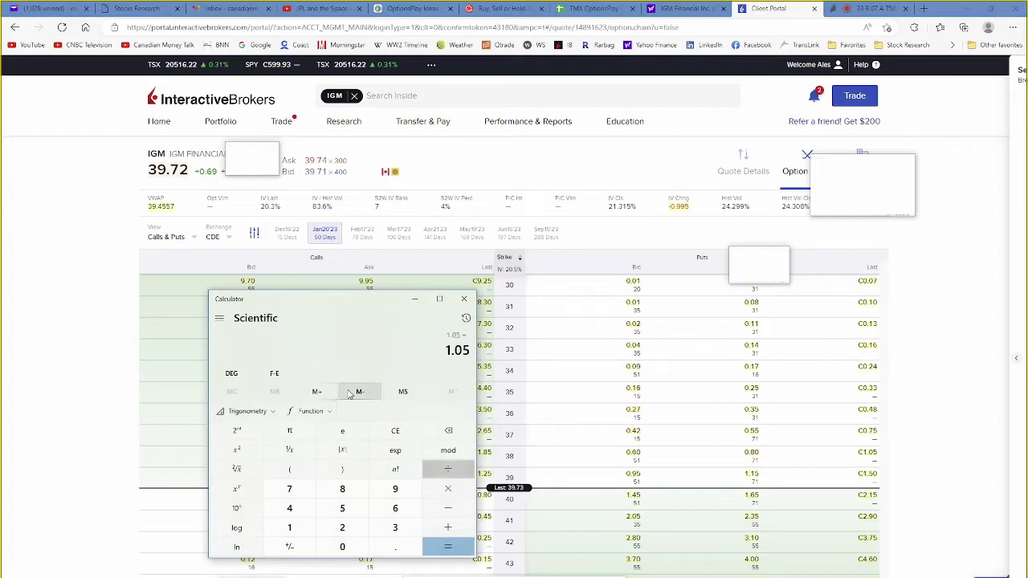
pyautogui.press('Return')
pyautogui.write('*365')
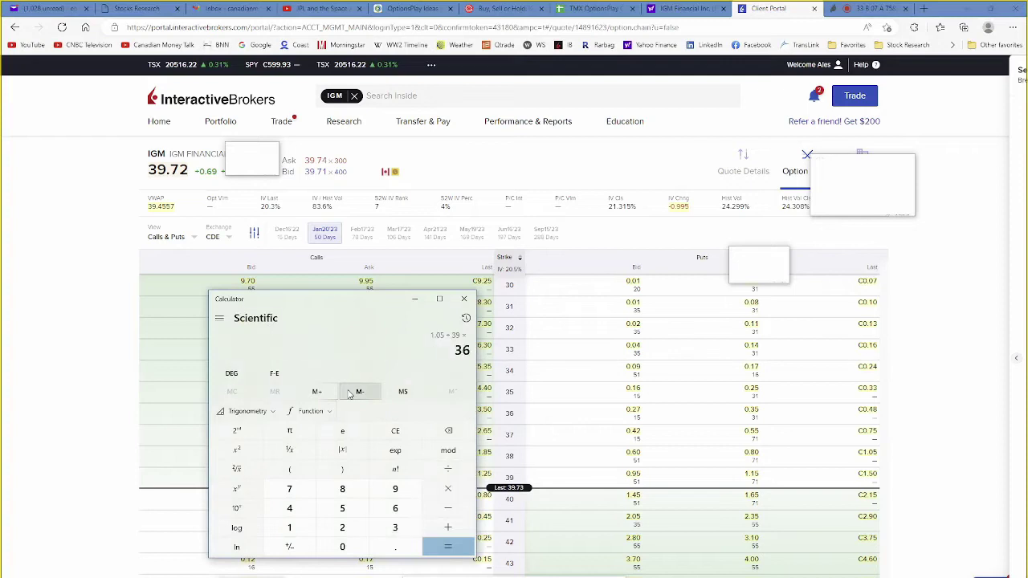
pyautogui.press('Return')
pyautogui.write('50')
pyautogui.press('Return')
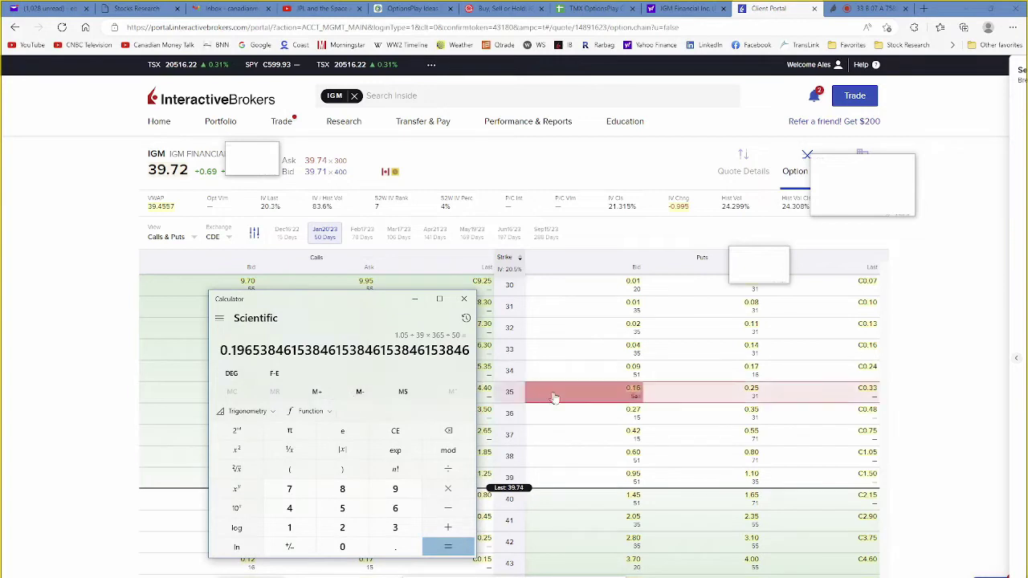
# Add a sell leg for IGM's Jan20'23 39 put, remove the Dec16'22 leg and open the order ticket.
pyautogui.click(590, 481)
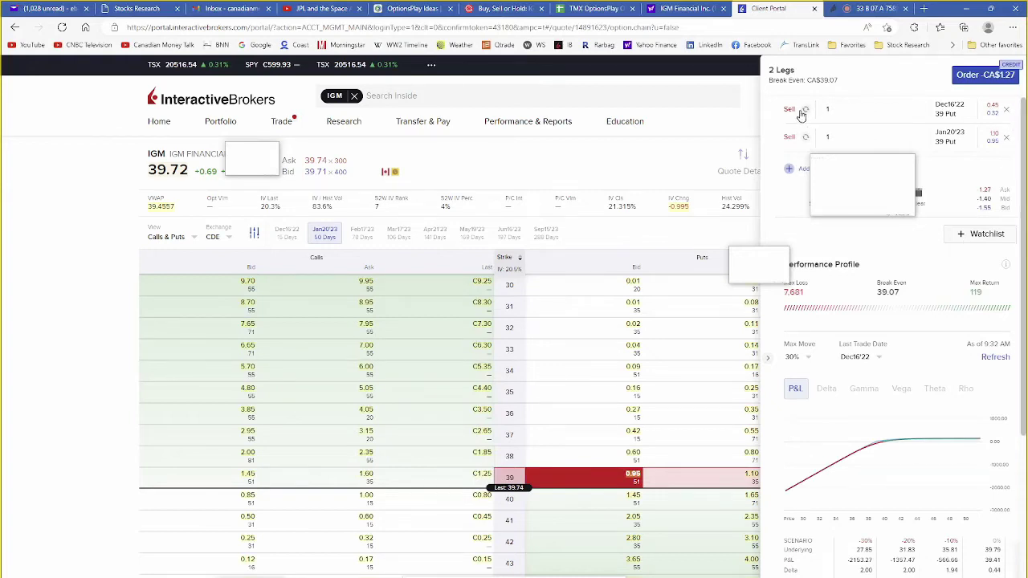
pyautogui.click(1007, 111)
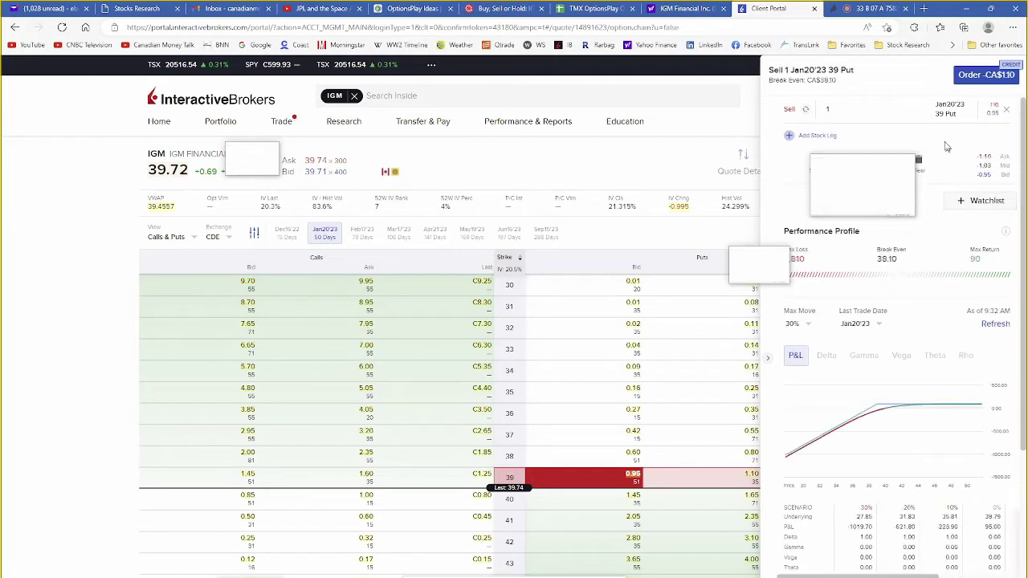
pyautogui.click(980, 80)
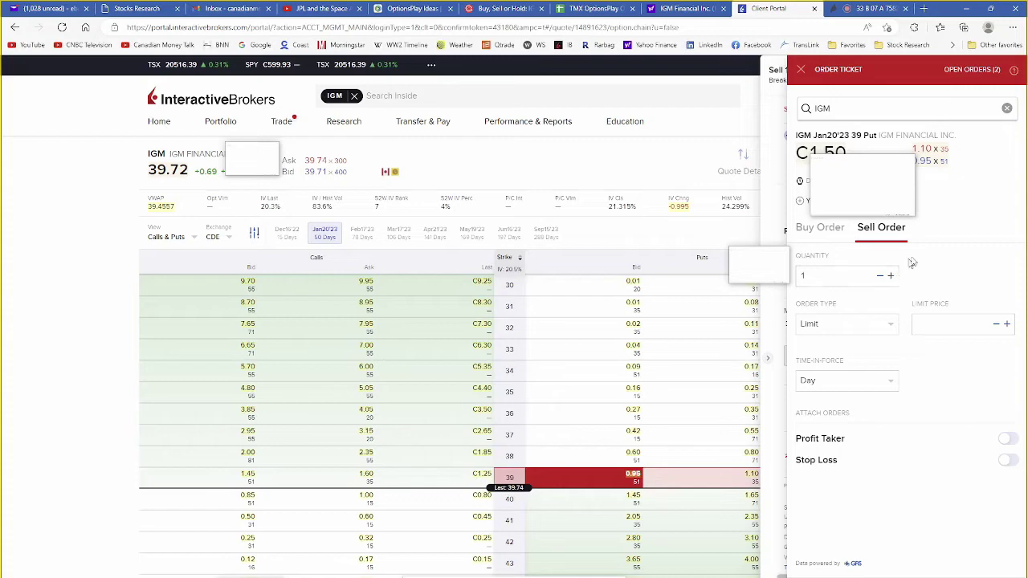
# Check IGM's overview on Qtrade and view its five-year price chart.
pyautogui.click(157, 11)
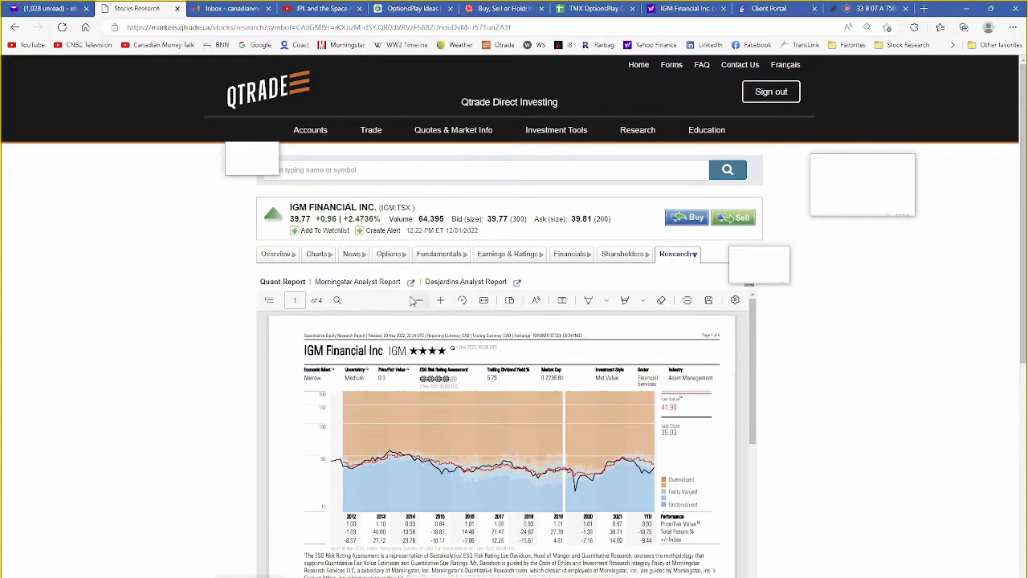
pyautogui.click(273, 259)
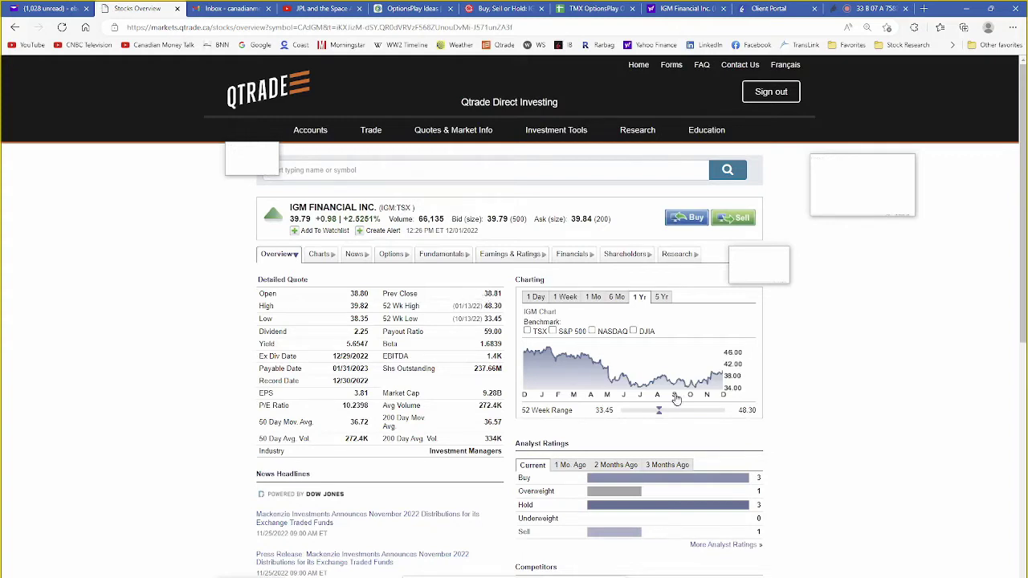
pyautogui.click(660, 297)
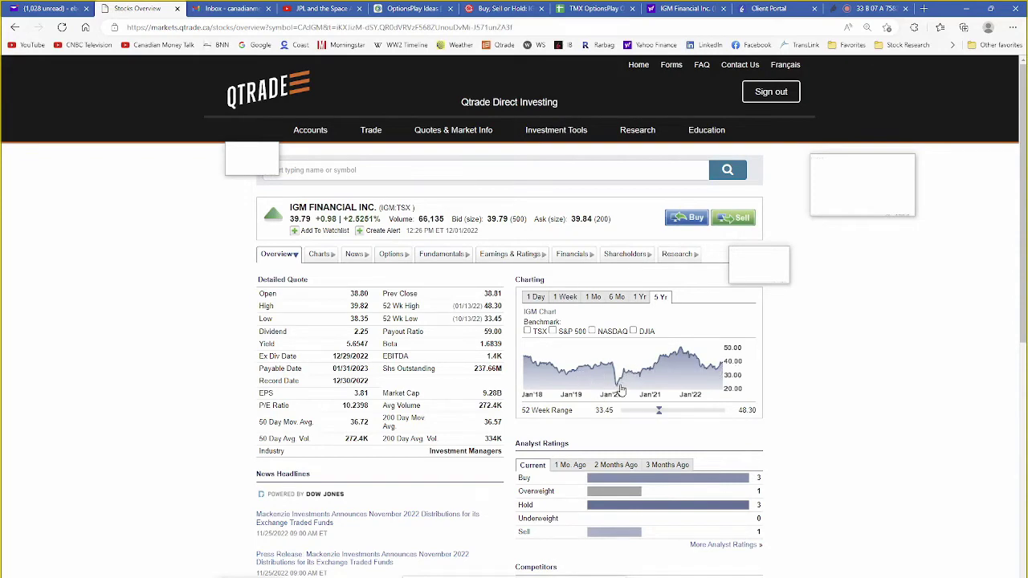
# Back in the Client Portal, set the IGM Jan20'23 39 put sell order to quantity 2 at limit 1.05 and submit it.
pyautogui.click(794, 9)
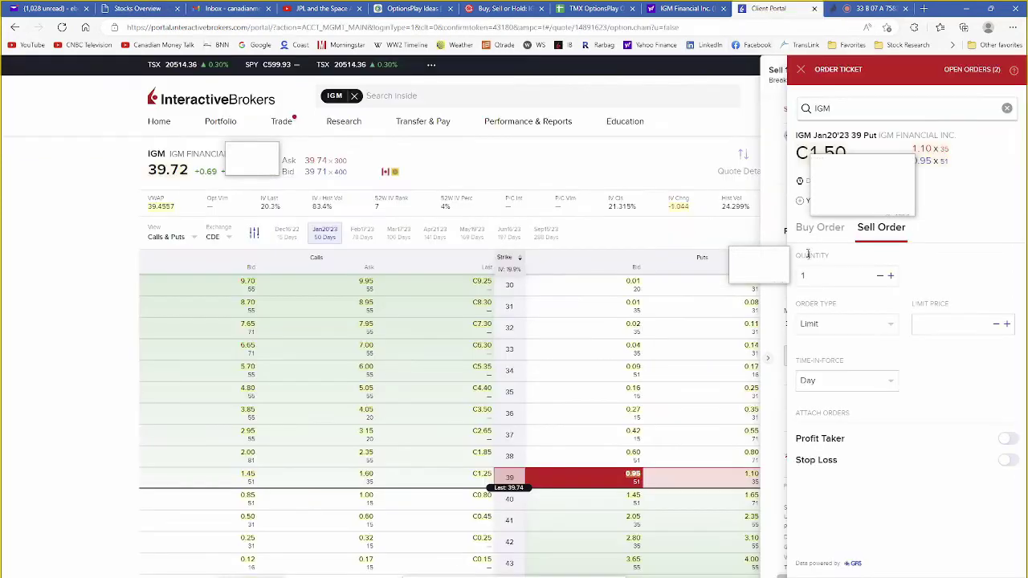
pyautogui.click(890, 276)
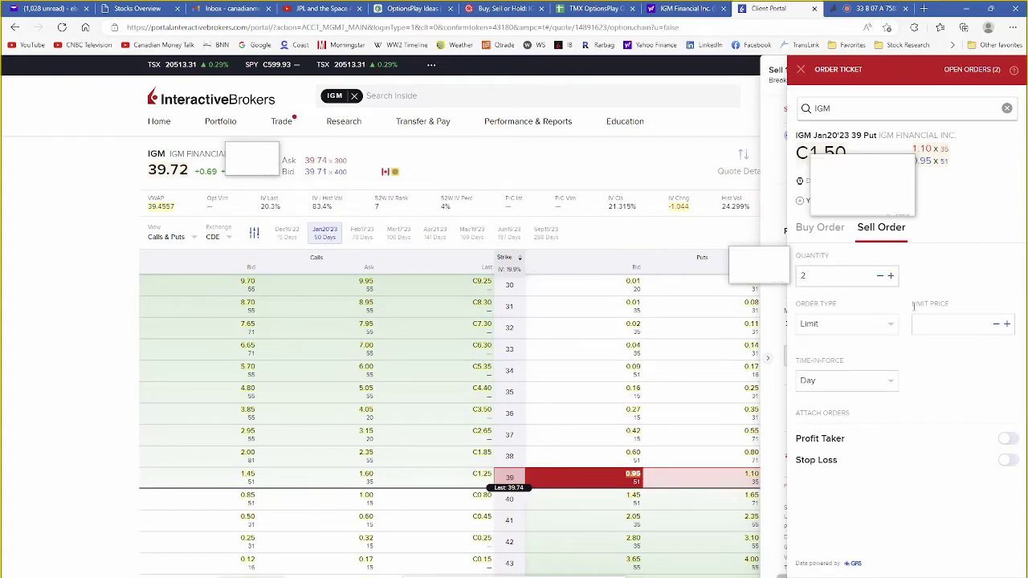
pyautogui.click(944, 323)
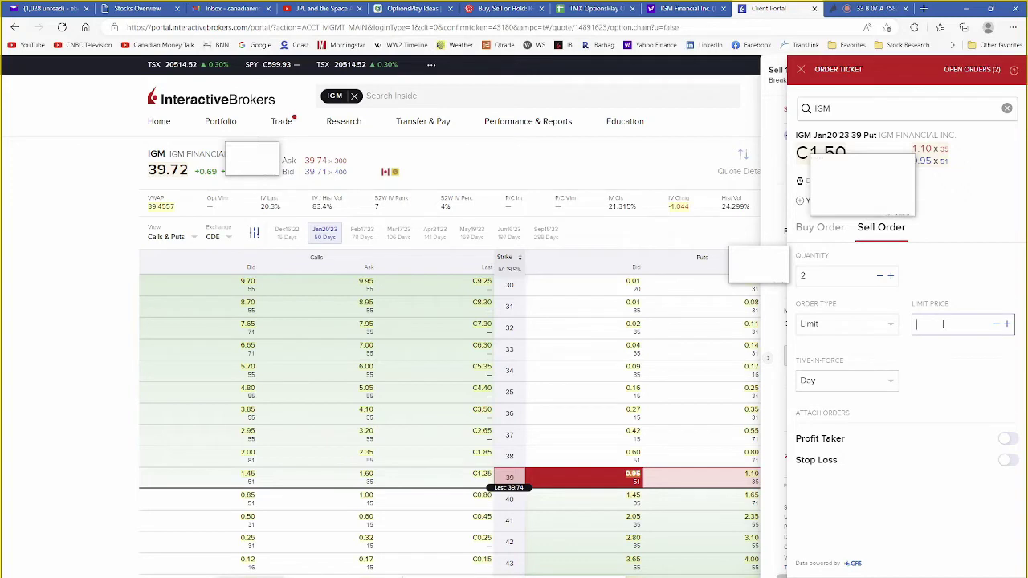
pyautogui.write('1')
pyautogui.hotkey('alt', 'Tab')
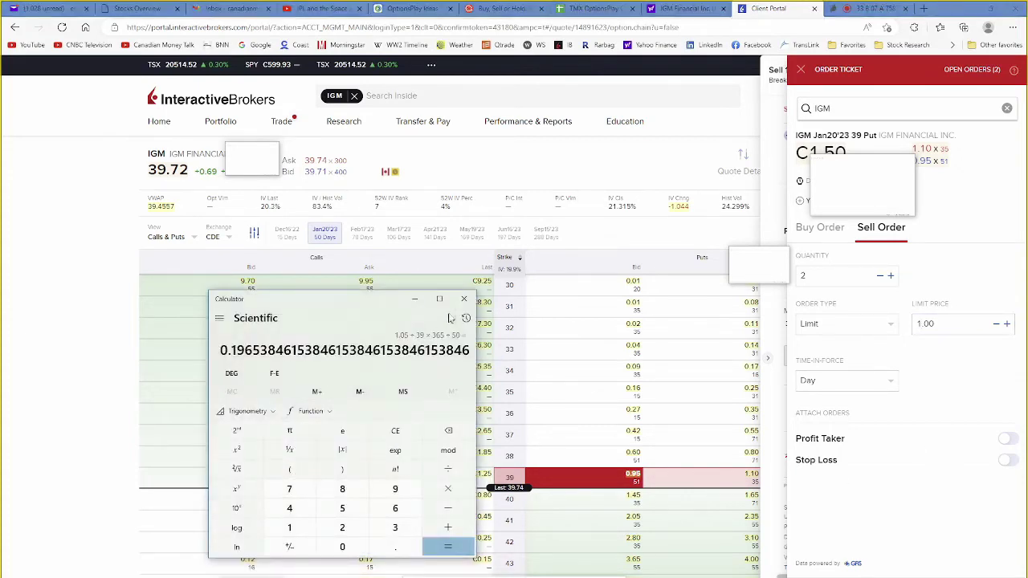
pyautogui.click(940, 323)
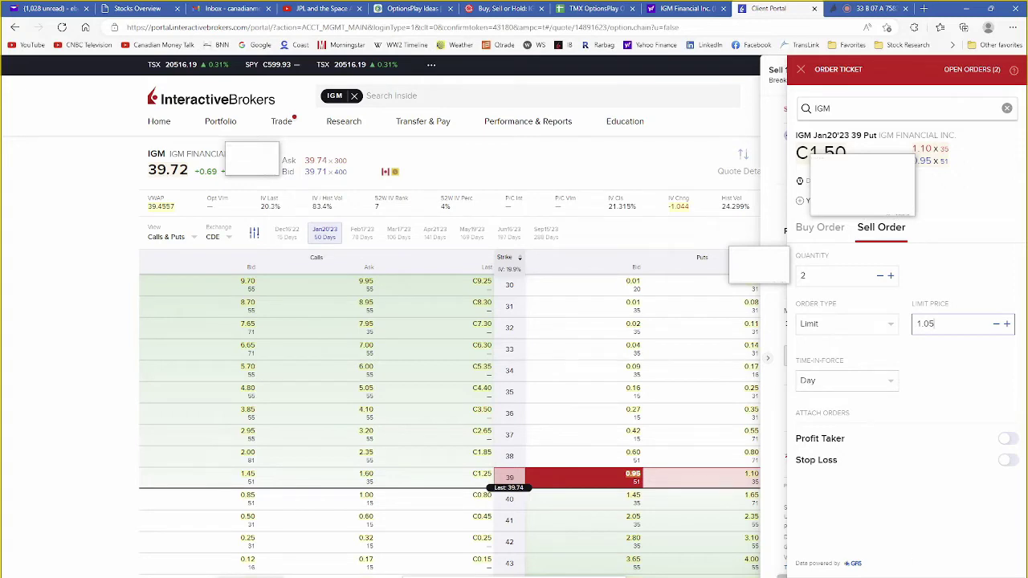
pyautogui.press('Return')
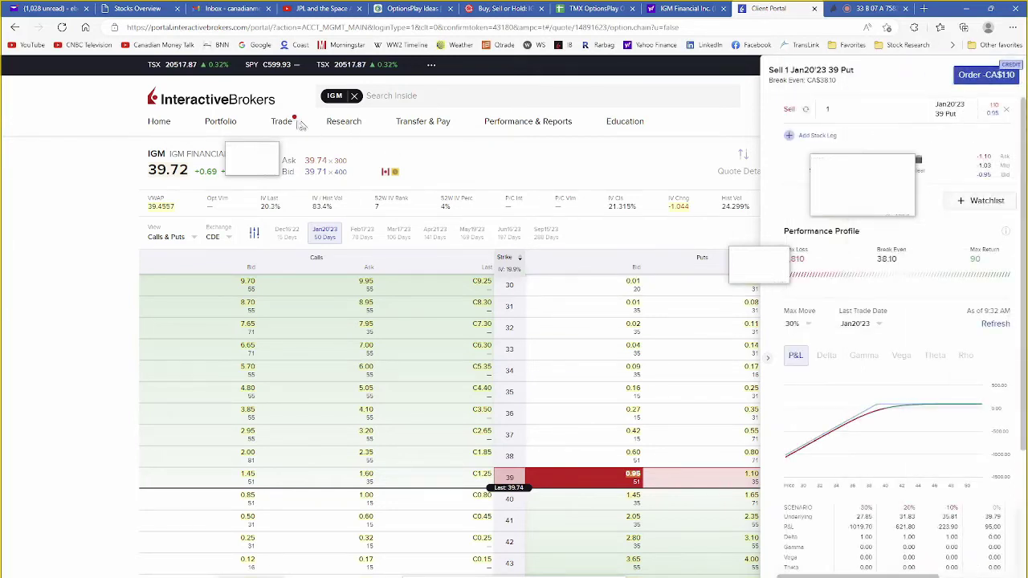
# Open Orders & Trades, modify the AQN Jan20'23 10 put order to a limit price of 0.45 and submit it.
pyautogui.moveTo(280, 126)
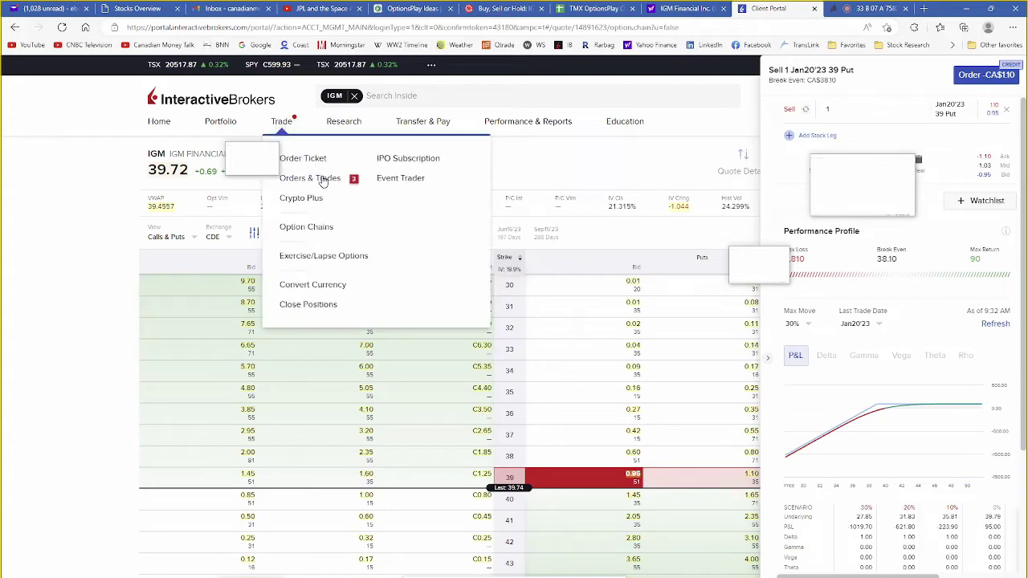
pyautogui.click(322, 178)
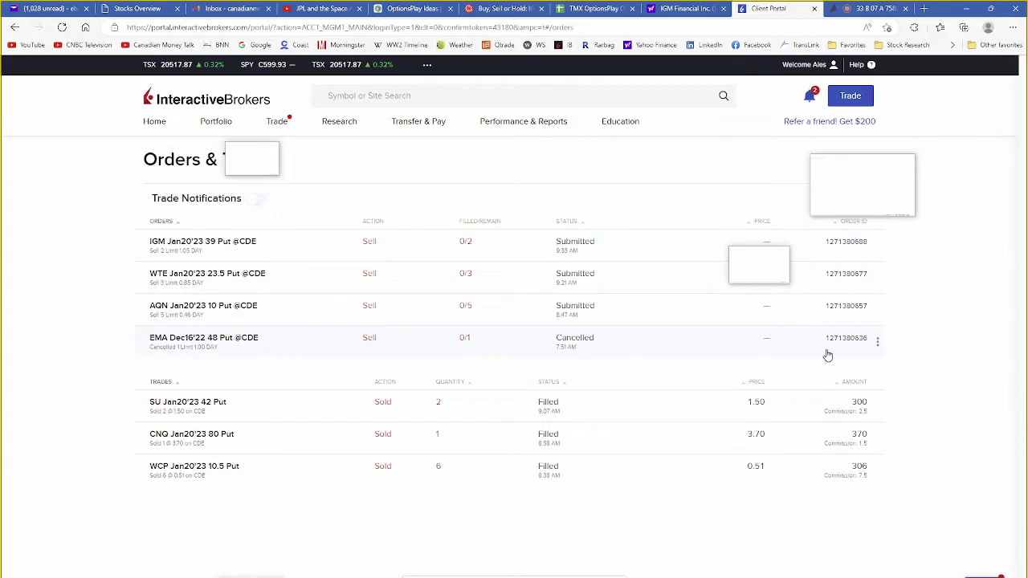
pyautogui.click(878, 310)
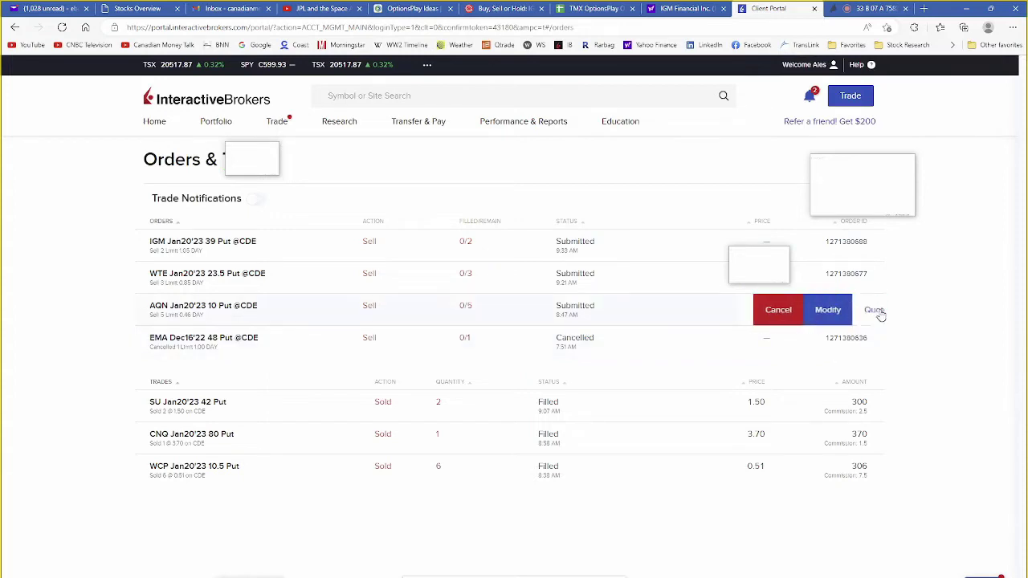
pyautogui.click(812, 310)
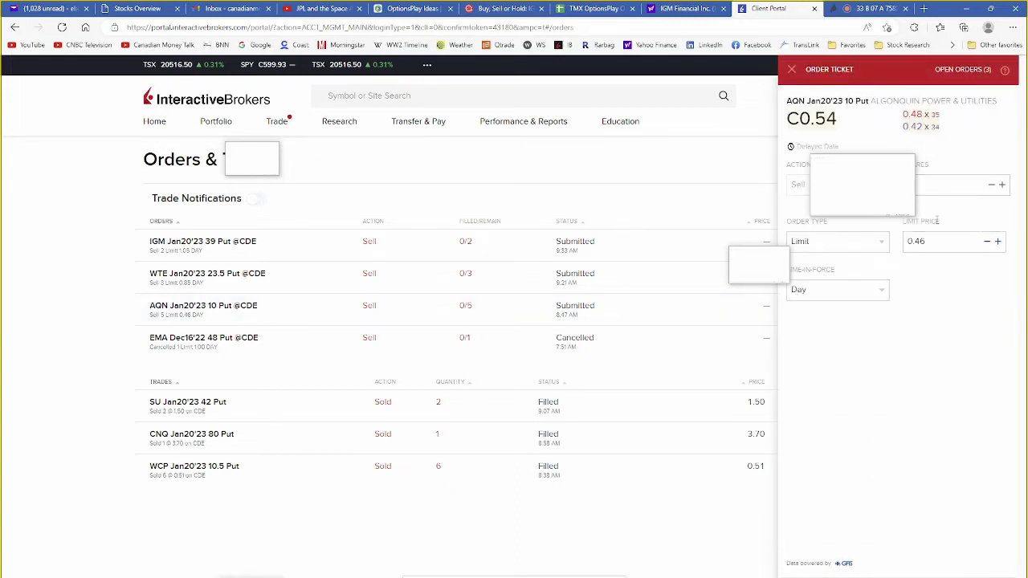
pyautogui.click(987, 243)
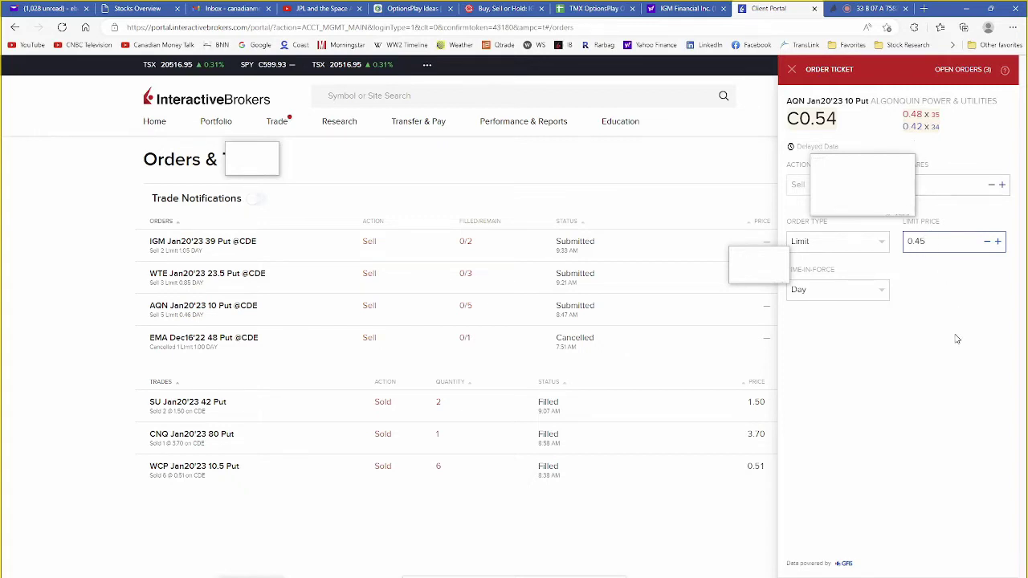
pyautogui.press('Return')
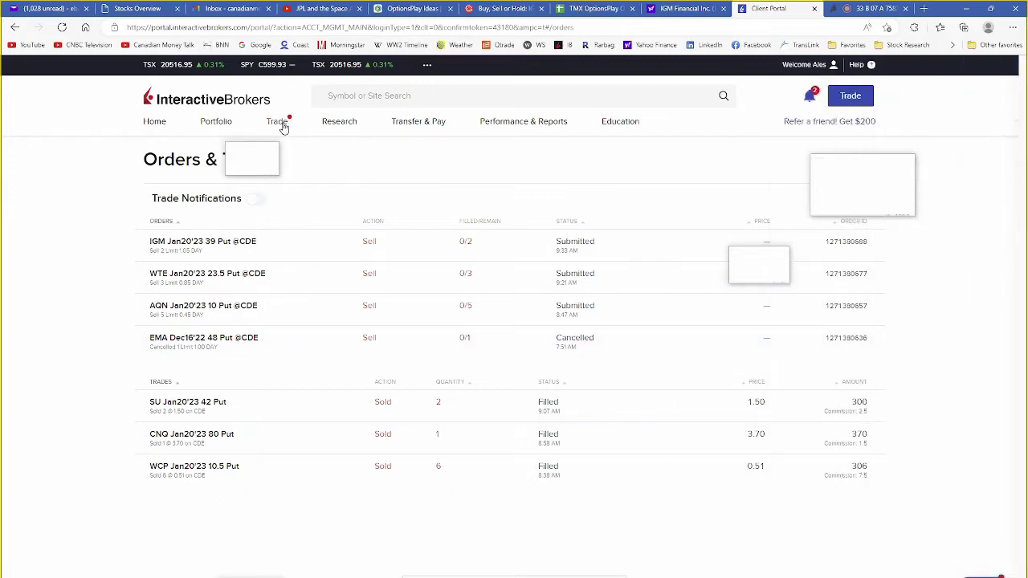
# Modify the WTE Jan20'23 23.5 put order to a limit price of 0.80 and submit it.
pyautogui.moveTo(288, 140)
pyautogui.moveTo(567, 285)
pyautogui.click(876, 279)
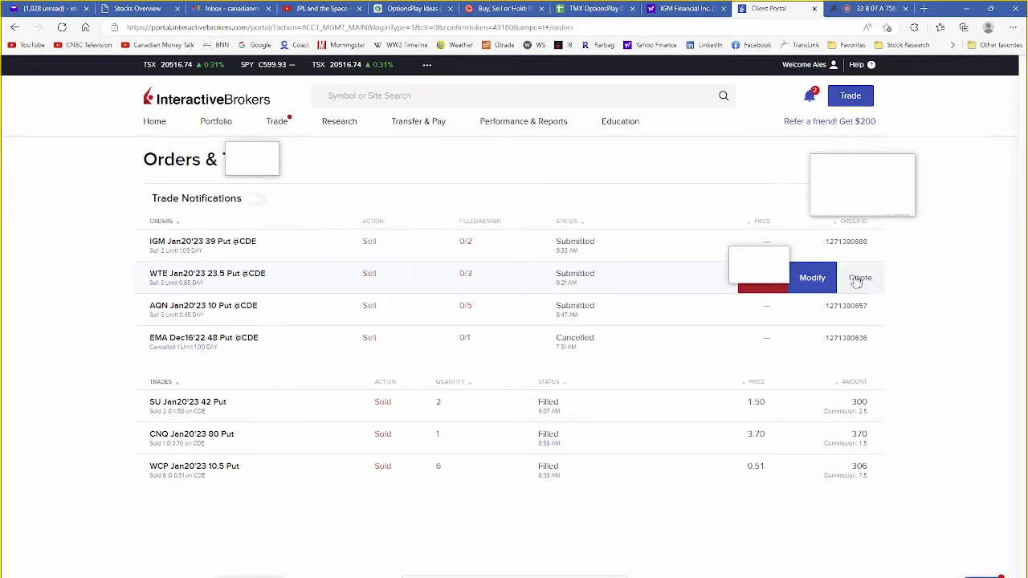
pyautogui.click(810, 279)
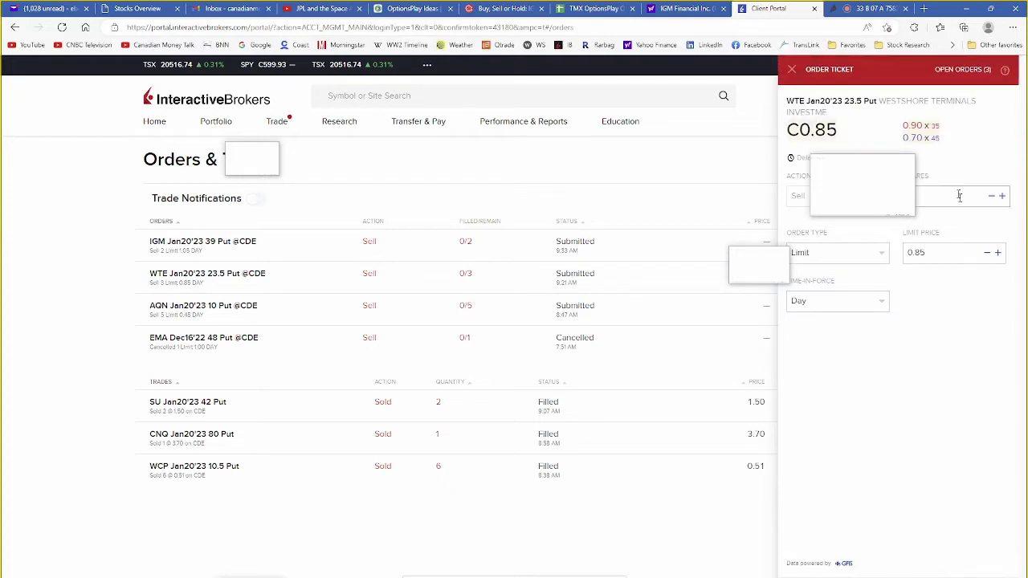
pyautogui.click(988, 251)
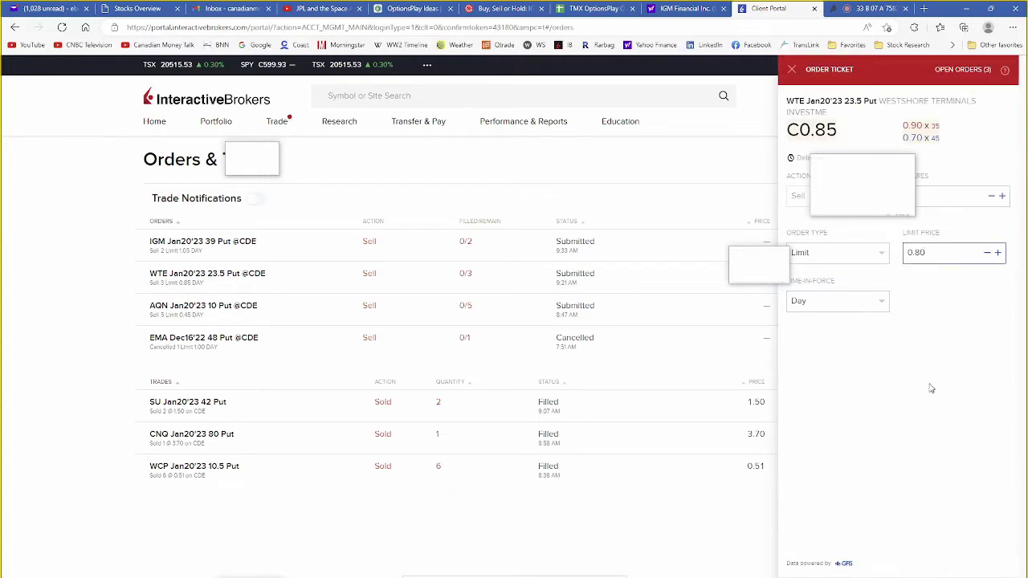
pyautogui.press('Return')
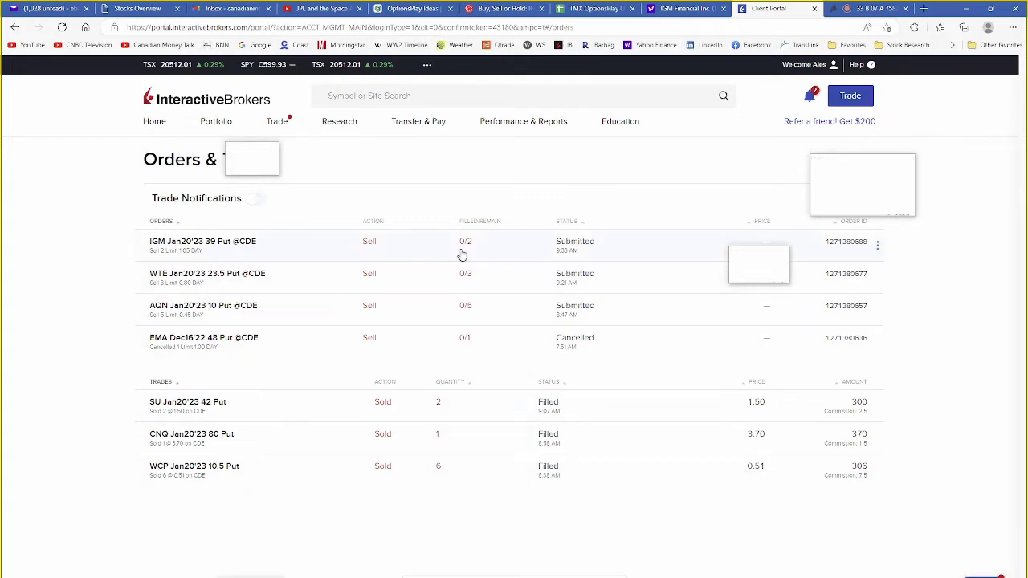
# Mark EFN as the next candidate in the My stocks vs optimized options workbook, and minimize the workbook.
pyautogui.moveTo(289, 575)
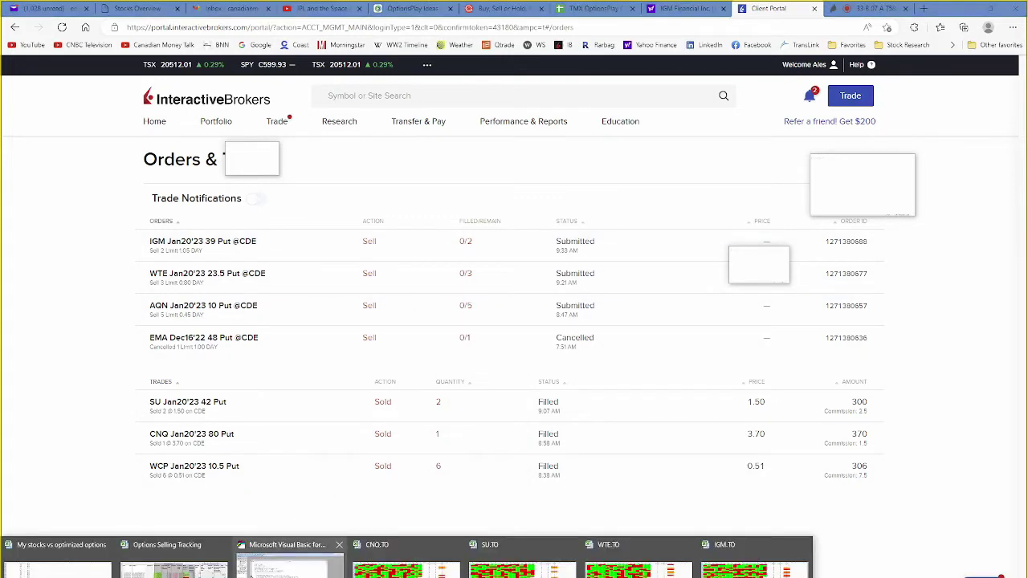
pyautogui.click(68, 569)
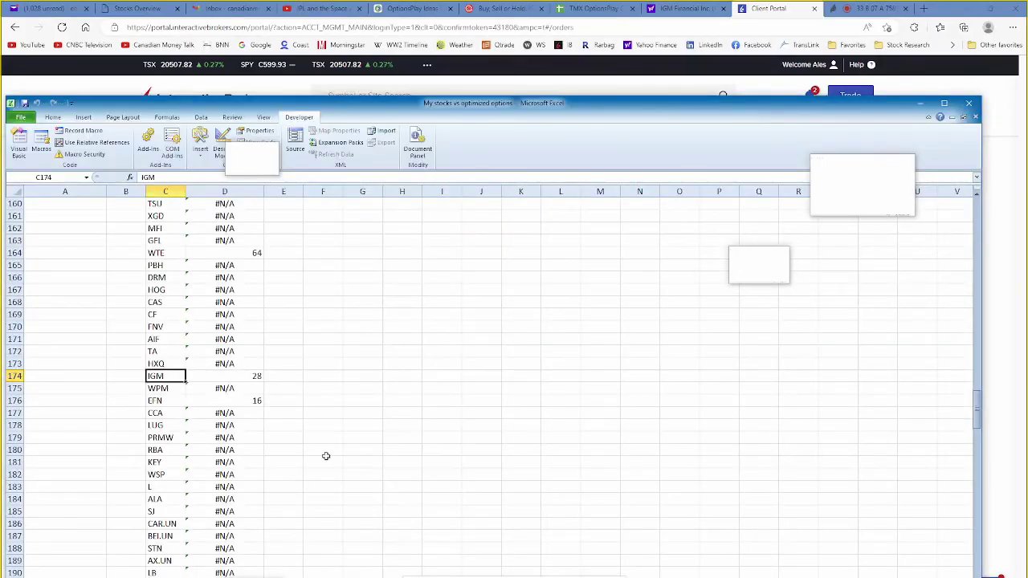
pyautogui.click(165, 400)
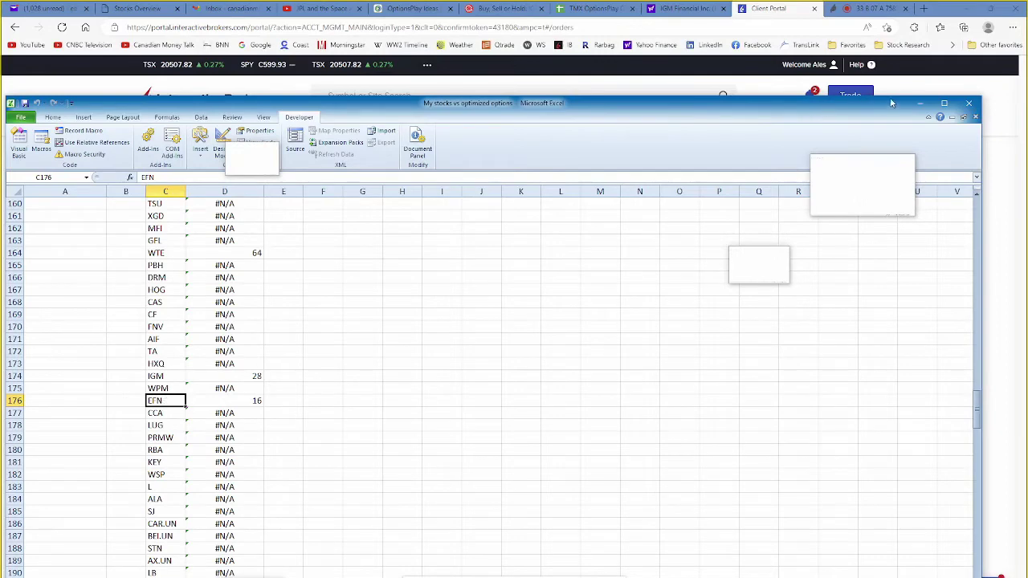
pyautogui.click(919, 104)
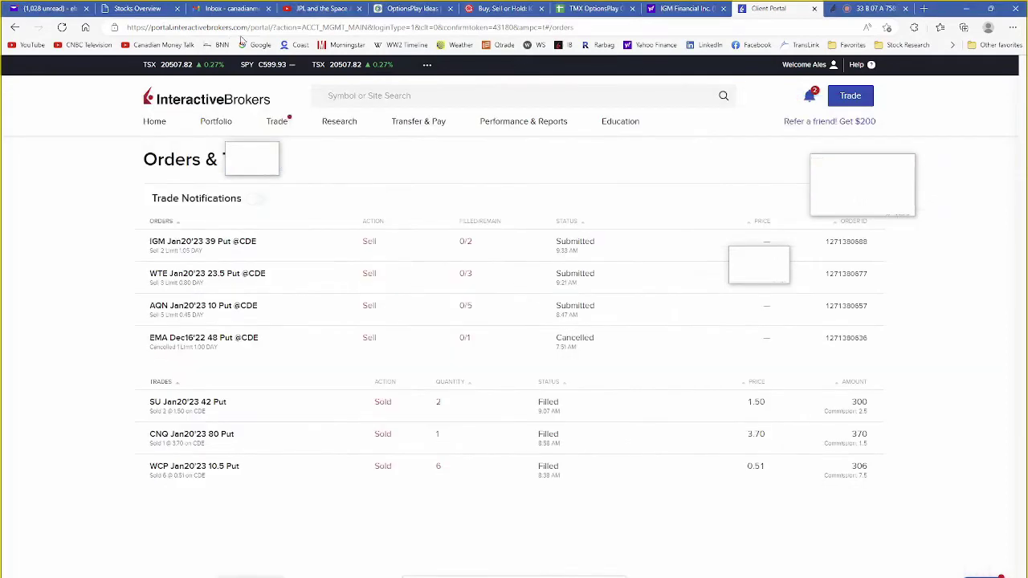
# Look up Element Fleet Management Corp (TSX: EFN) on Qtrade and review its overview.
pyautogui.click(137, 8)
pyautogui.click(322, 170)
pyautogui.write('efn')
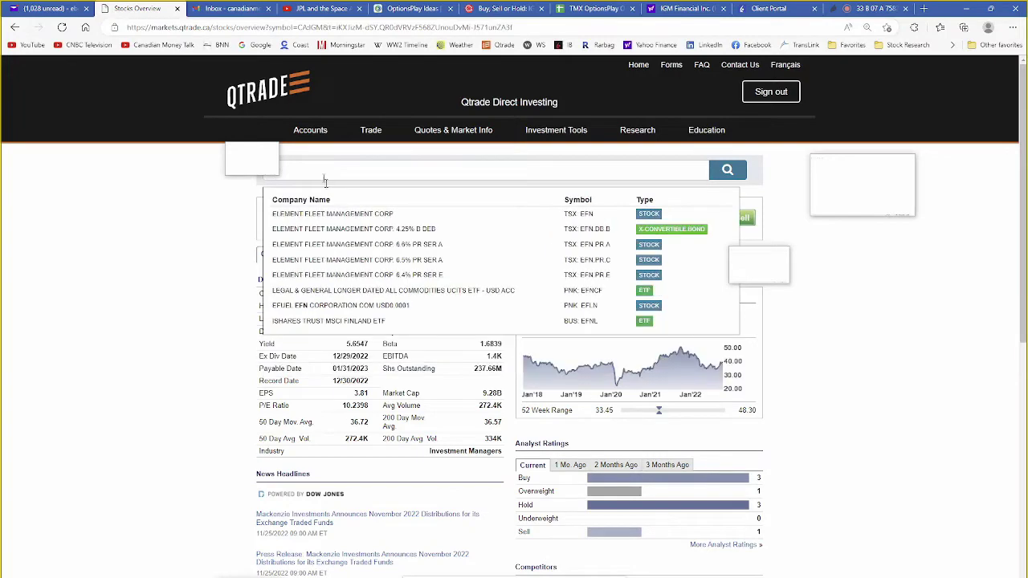
pyautogui.click(335, 214)
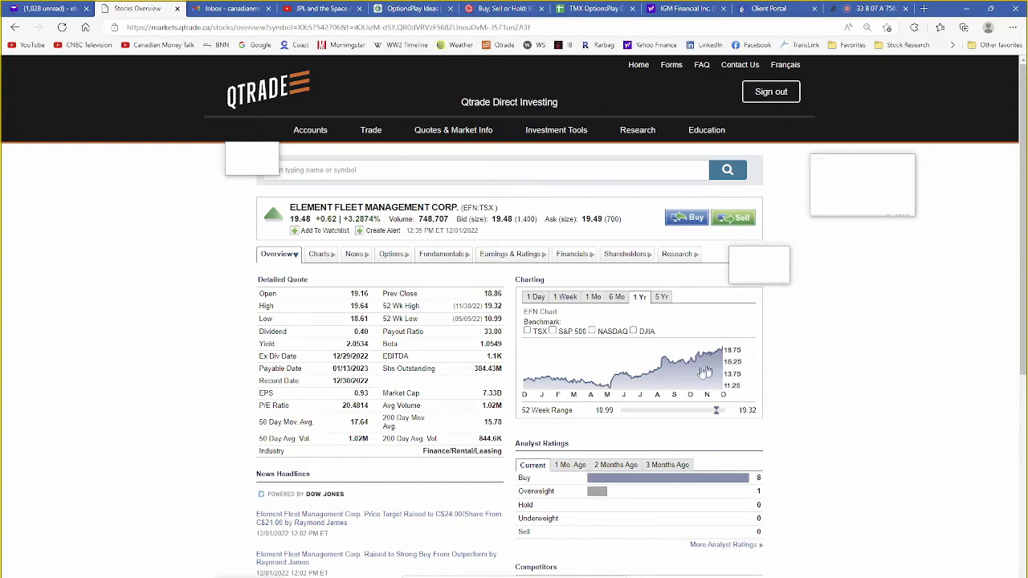
# Look up EFN, Element Fleet Management Corp, in OptionsPlay and view its chart and income strategy.
pyautogui.click(401, 10)
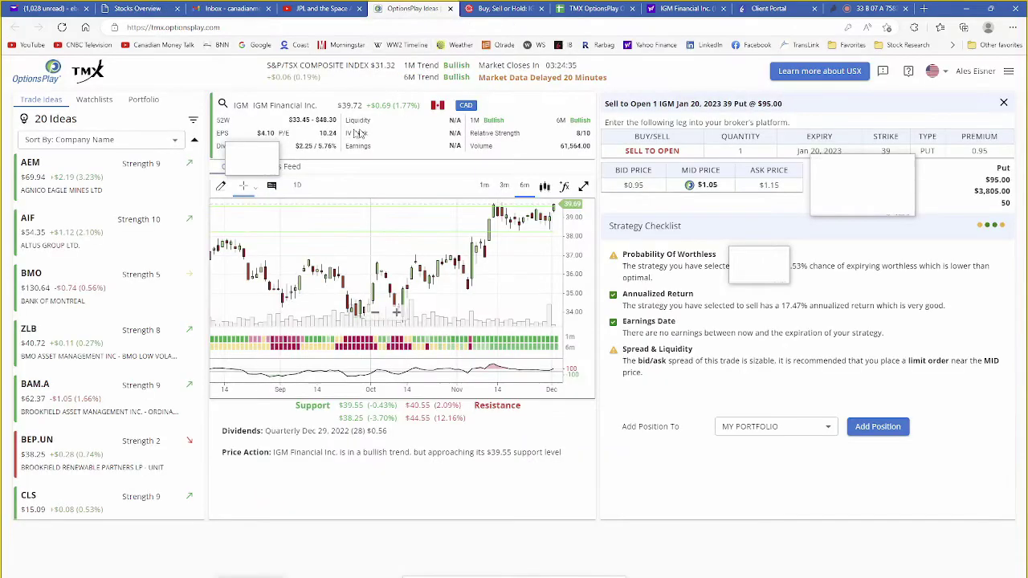
pyautogui.click(256, 109)
pyautogui.write('EFN')
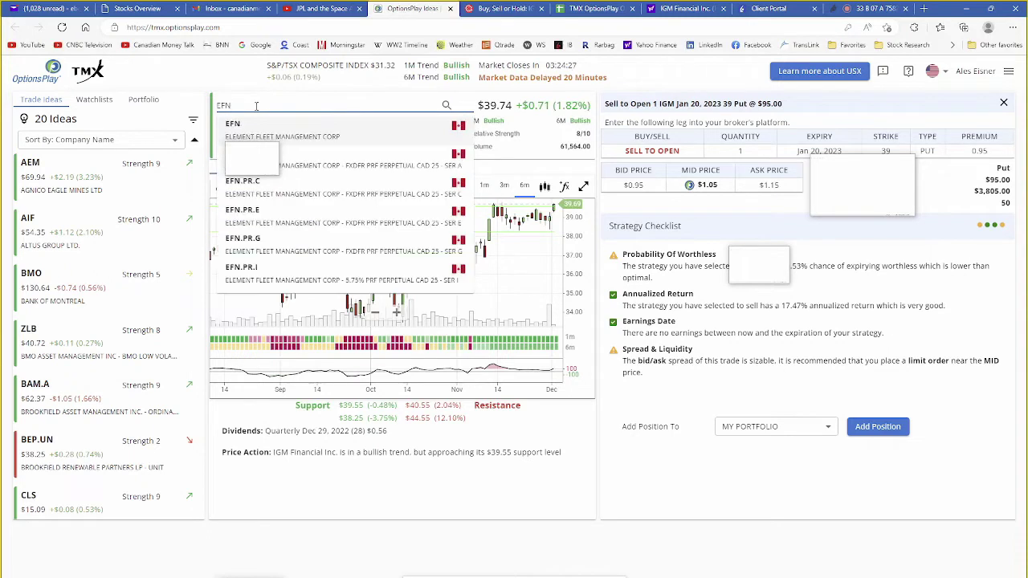
pyautogui.click(327, 141)
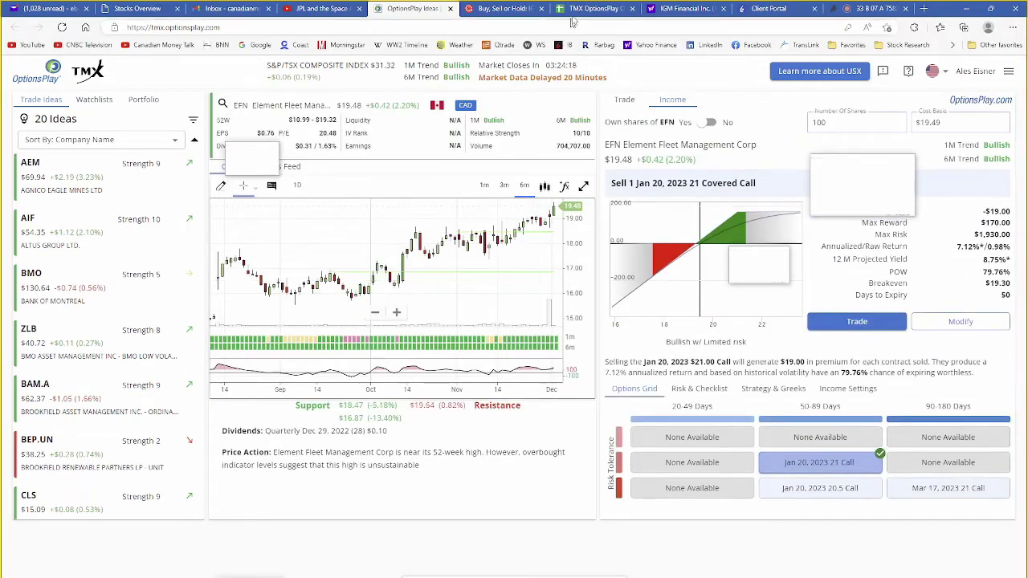
# Find EFN in OptionsPlay's optimal put report spreadsheet and return to its OptionsPlay analysis.
pyautogui.click(595, 8)
pyautogui.hotkey('ctrl', 'f')
pyautogui.write('efn')
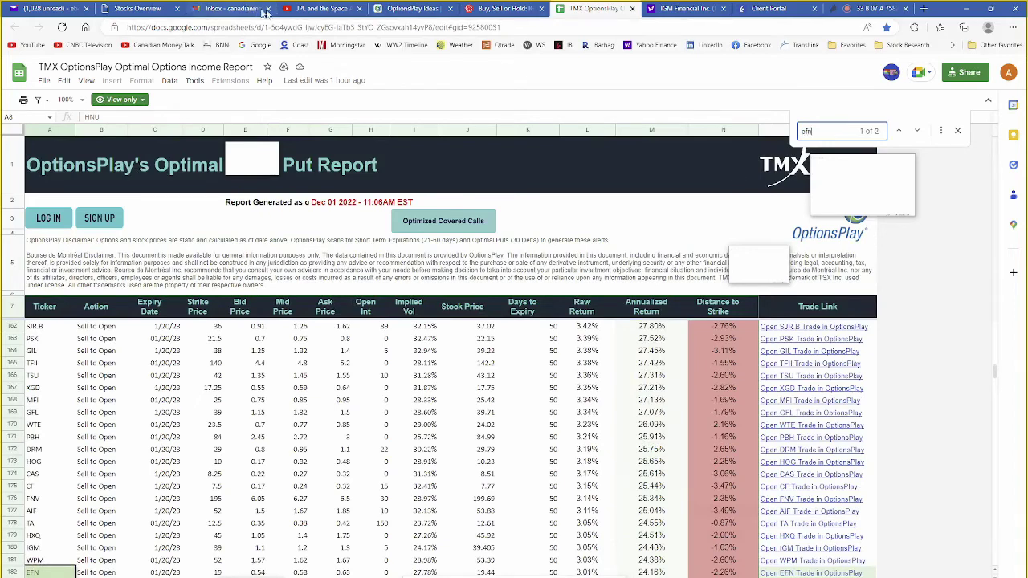
pyautogui.click(414, 8)
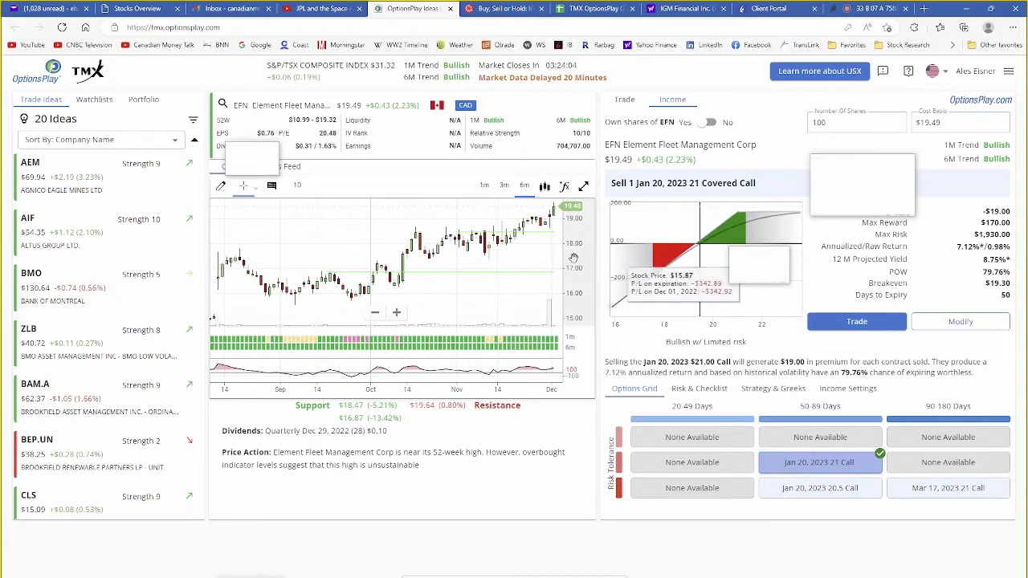
# Switch to Yahoo Finance and look up the EFN.TO quote for Element Fleet Management Corp.
pyautogui.click(664, 14)
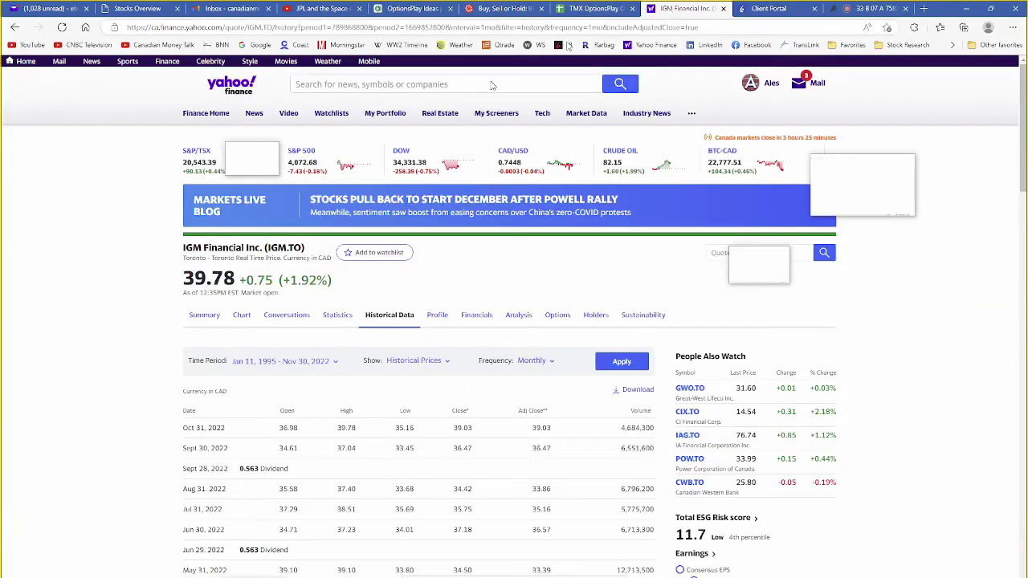
pyautogui.click(340, 84)
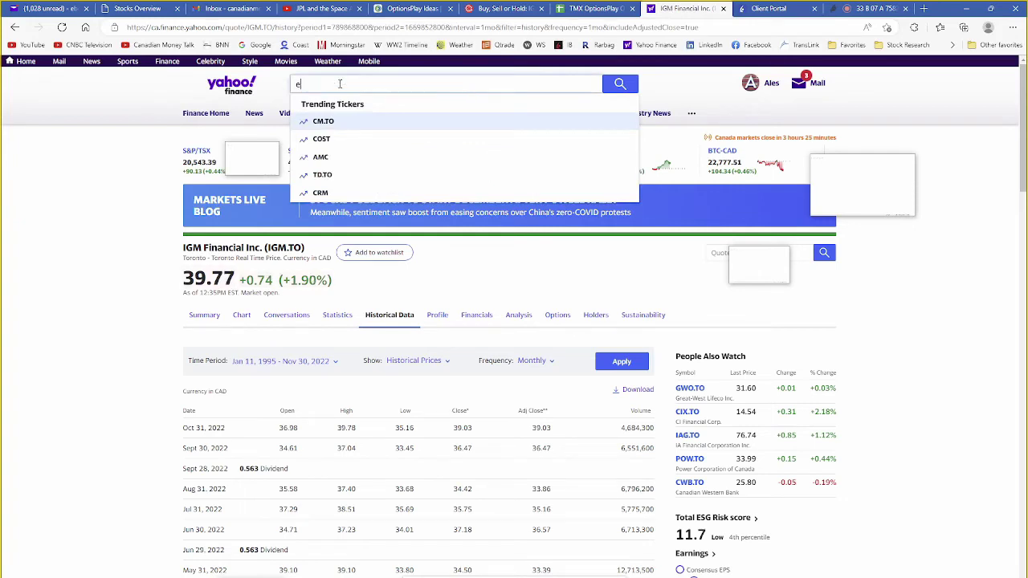
pyautogui.write('efn')
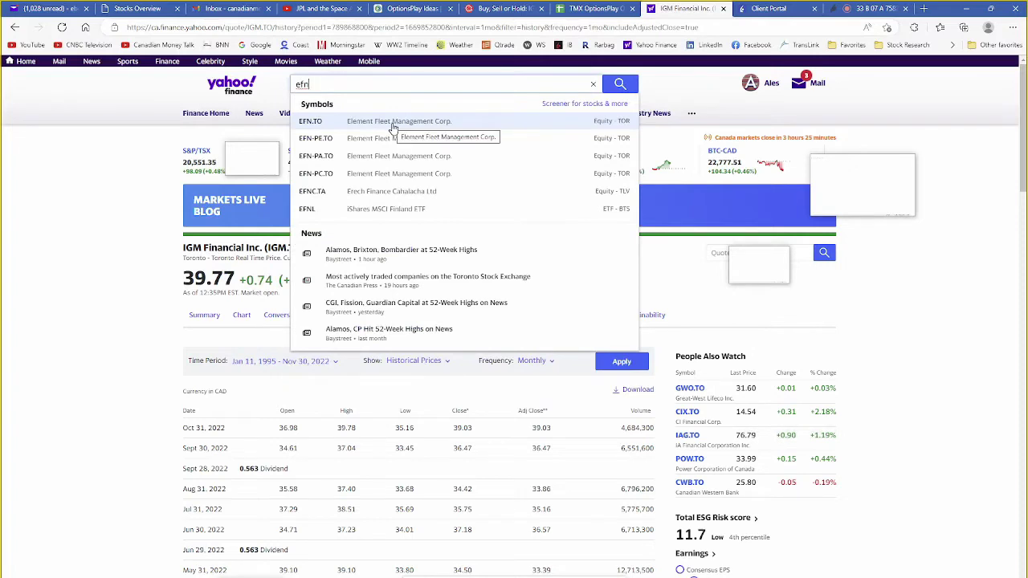
pyautogui.click(393, 125)
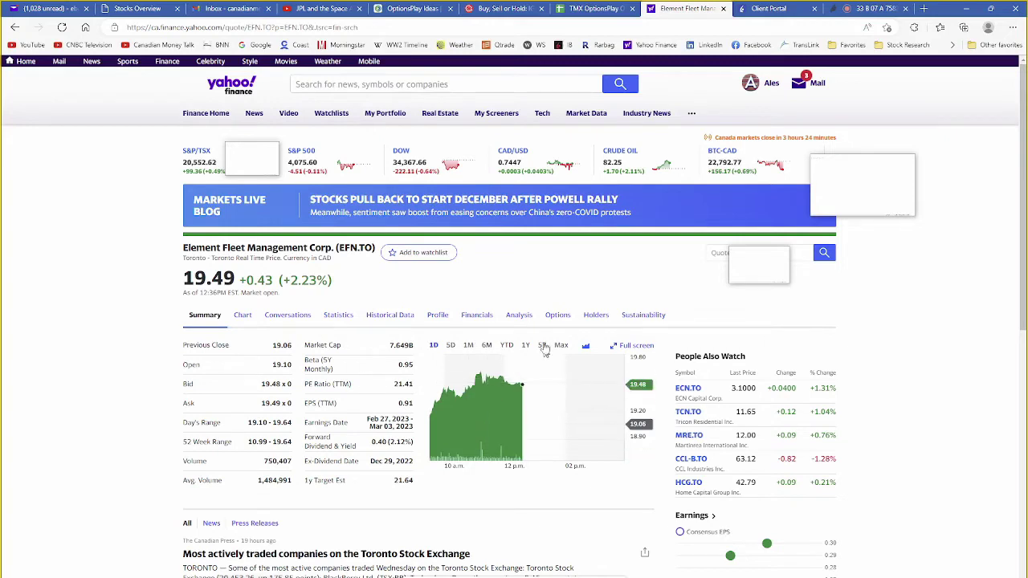
# In the Interactive Brokers portal, find EFN on the TSE and show its option chain for the Jan20'23 expiry.
pyautogui.click(763, 8)
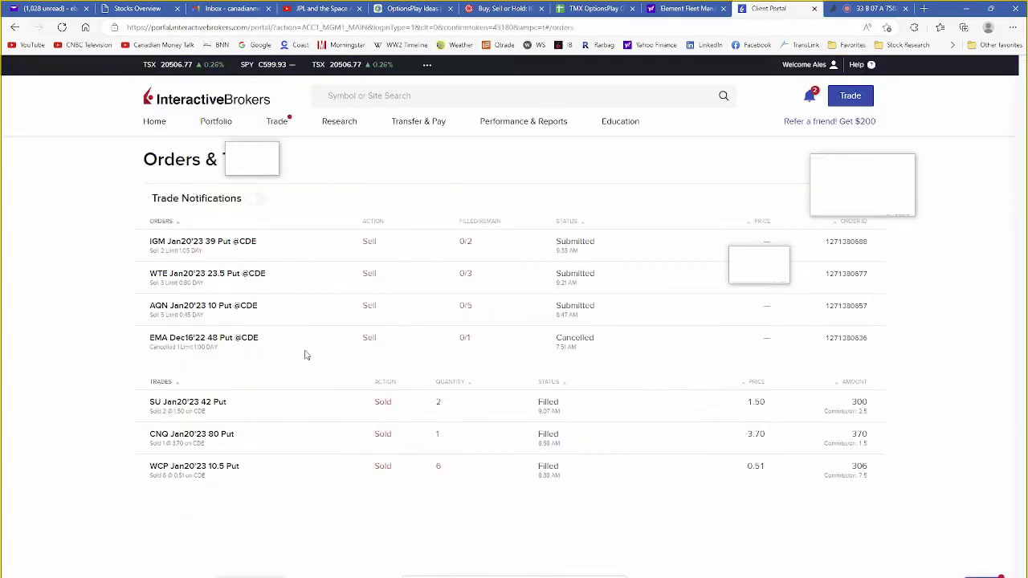
pyautogui.click(397, 95)
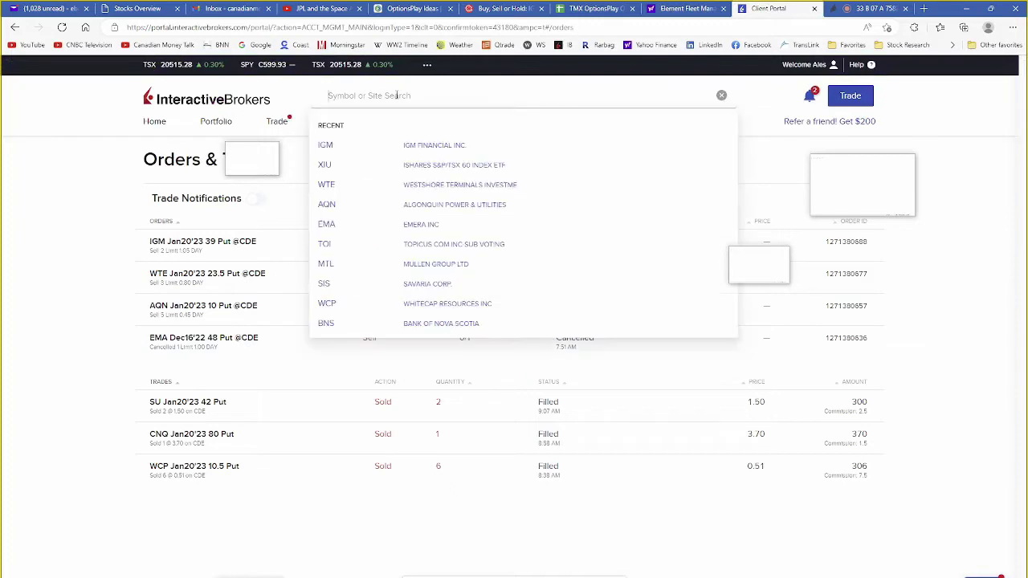
pyautogui.write('EFN')
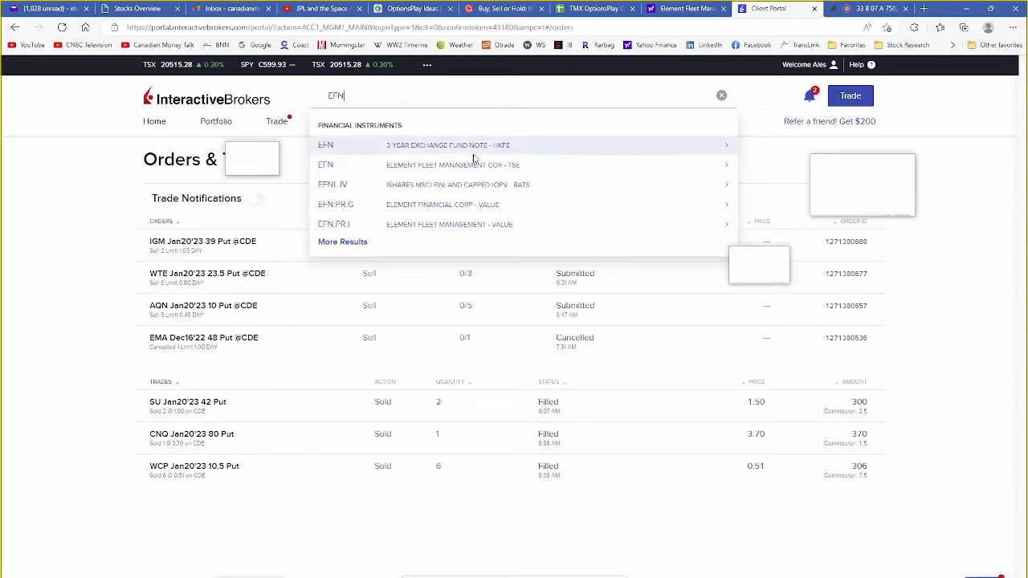
pyautogui.click(475, 167)
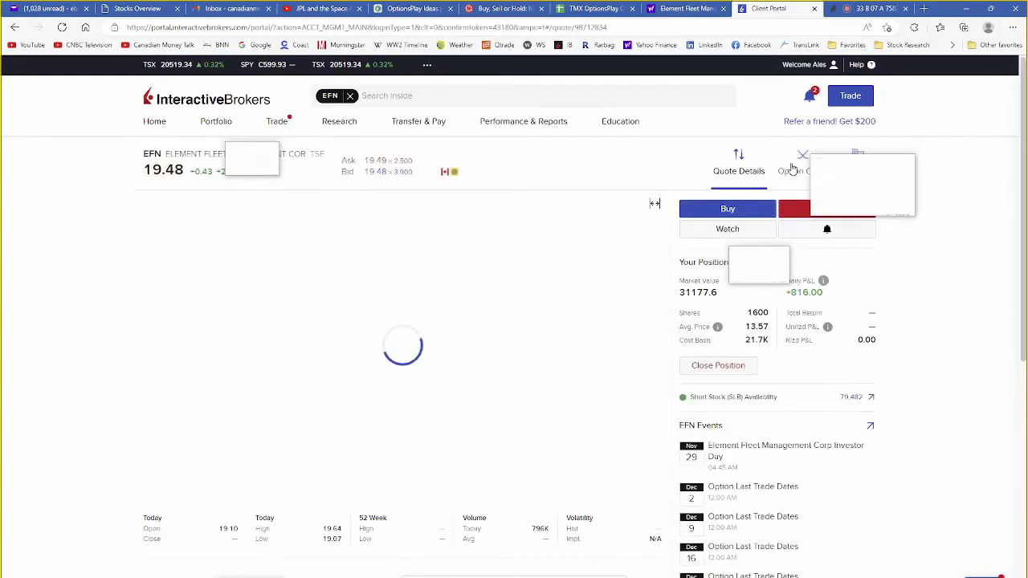
pyautogui.click(791, 171)
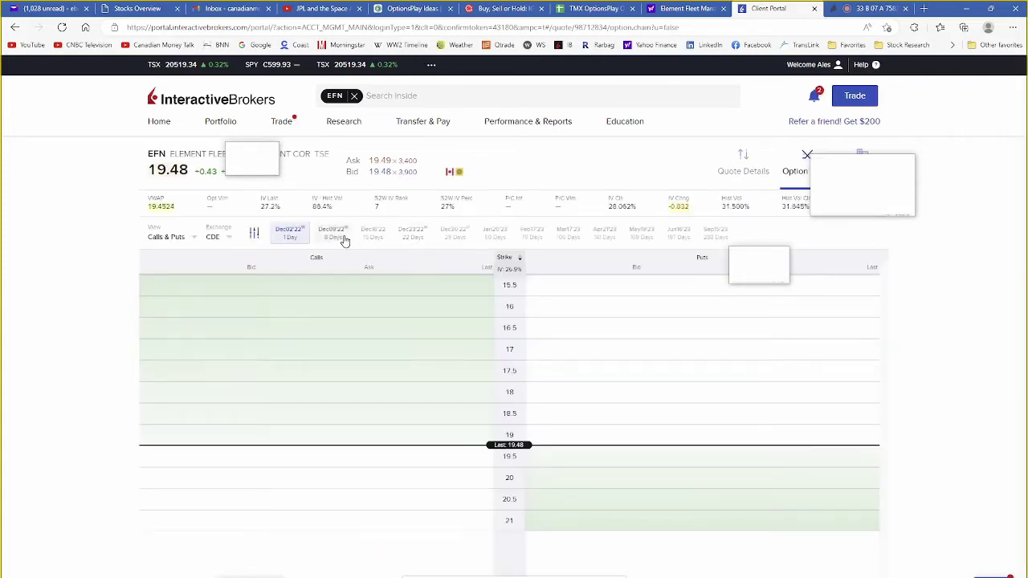
pyautogui.click(494, 233)
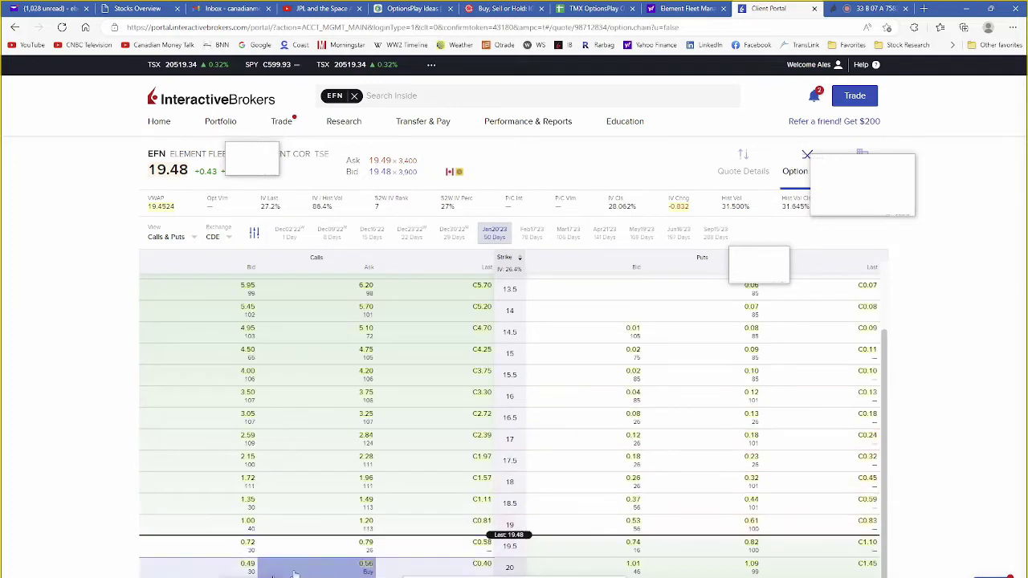
# Calculate the put's annualized return in Calculator as 0.57 ÷ 19 × 365 ÷ 50, and minimize the calculator.
pyautogui.hotkey('alt', 'Tab')
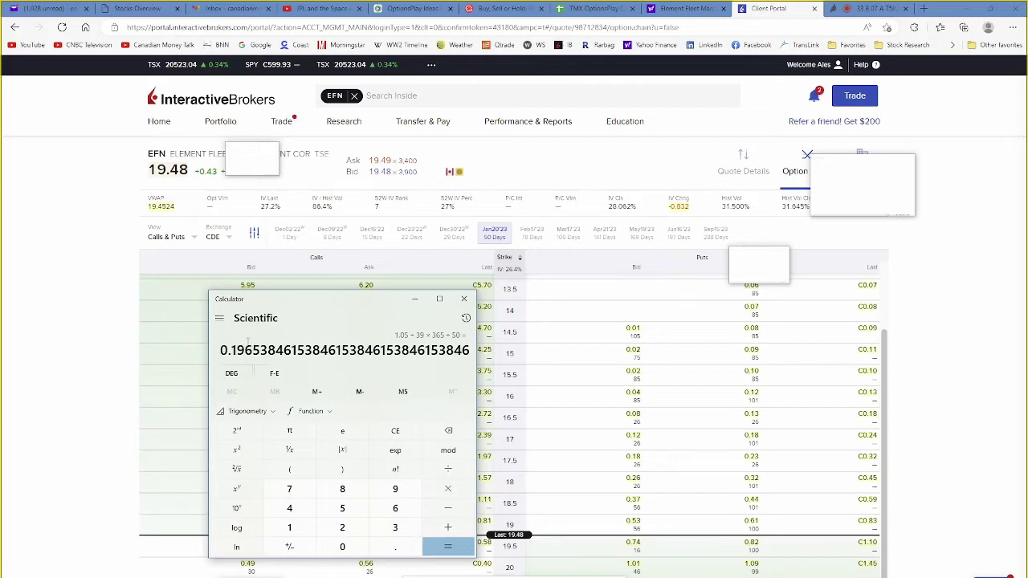
pyautogui.press('Escape')
pyautogui.write('.57')
pyautogui.press('/')
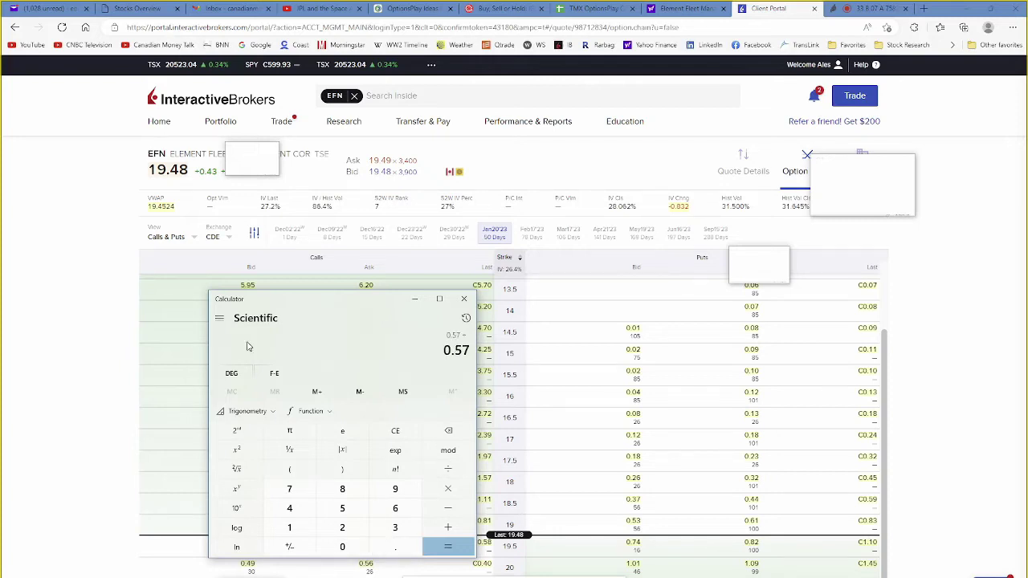
pyautogui.write('19')
pyautogui.press('Return')
pyautogui.write('365')
pyautogui.press('/')
pyautogui.write('50')
pyautogui.press('Return')
pyautogui.click(415, 299)
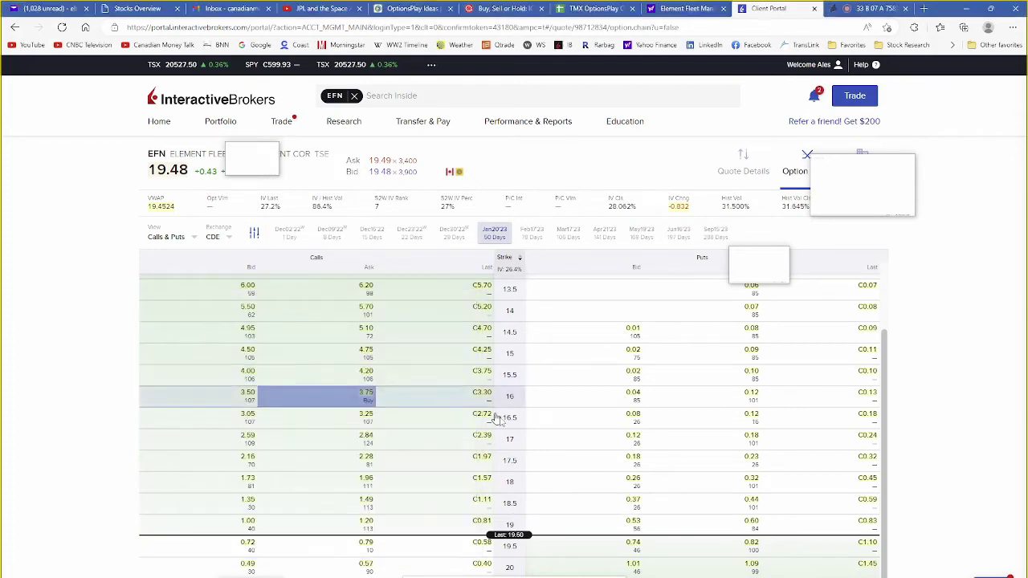
# Sell 4 EFN Jan20'23 19 Put contracts with a day limit order at 0.55.
pyautogui.click(547, 530)
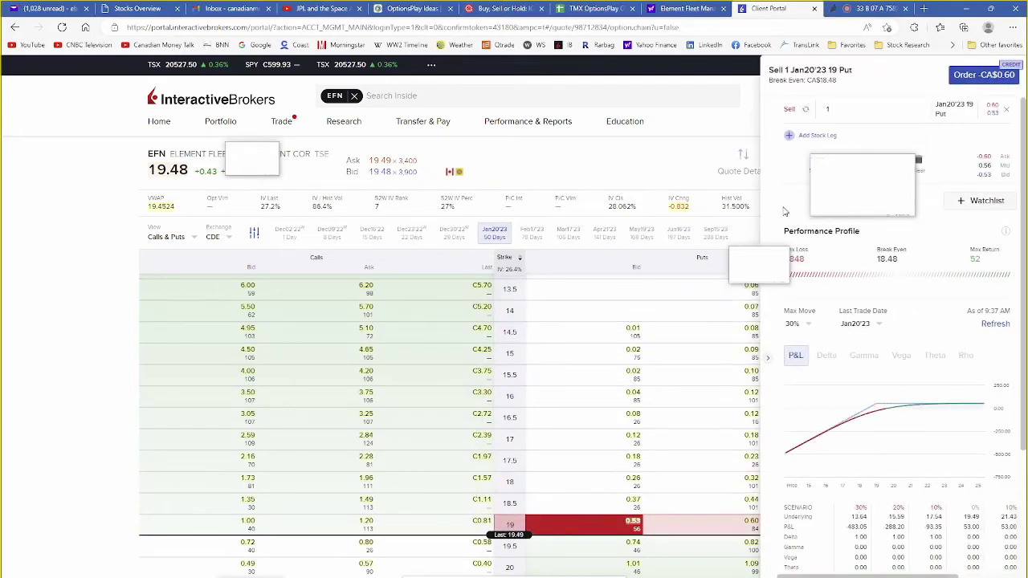
pyautogui.click(978, 77)
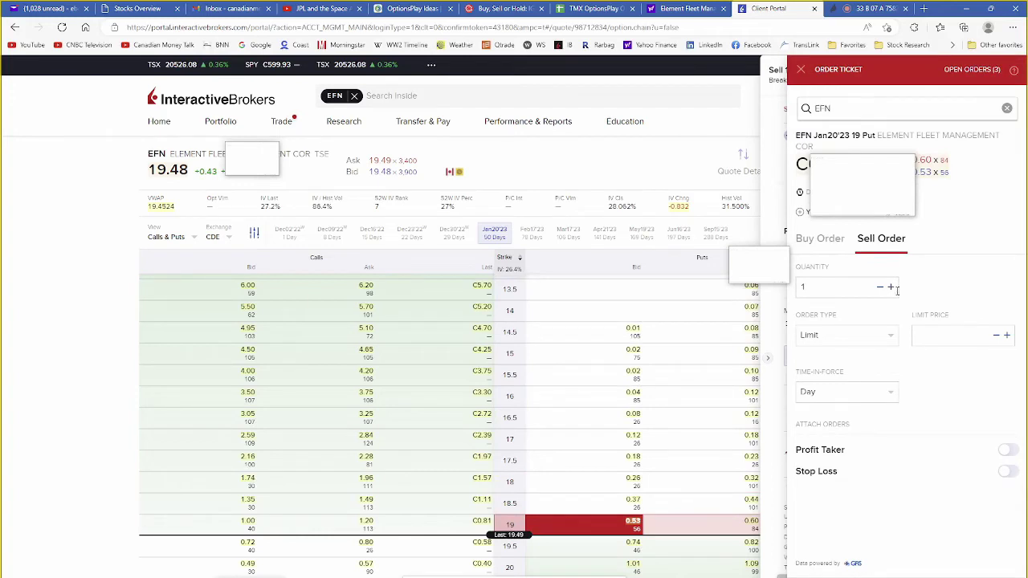
pyautogui.click(891, 288)
pyautogui.click(943, 335)
pyautogui.write('0')
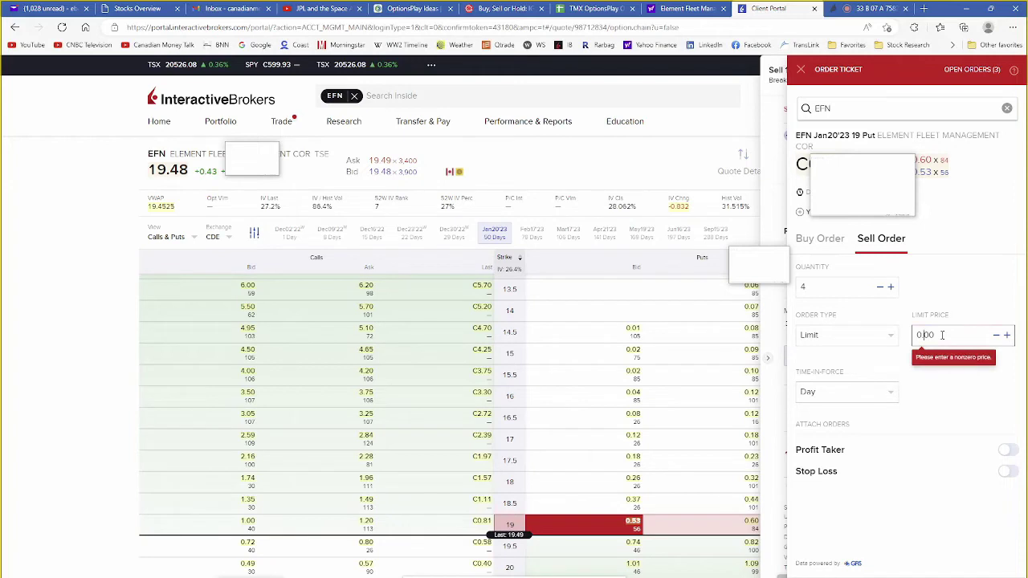
pyautogui.write('.56')
pyautogui.press('BackSpace')
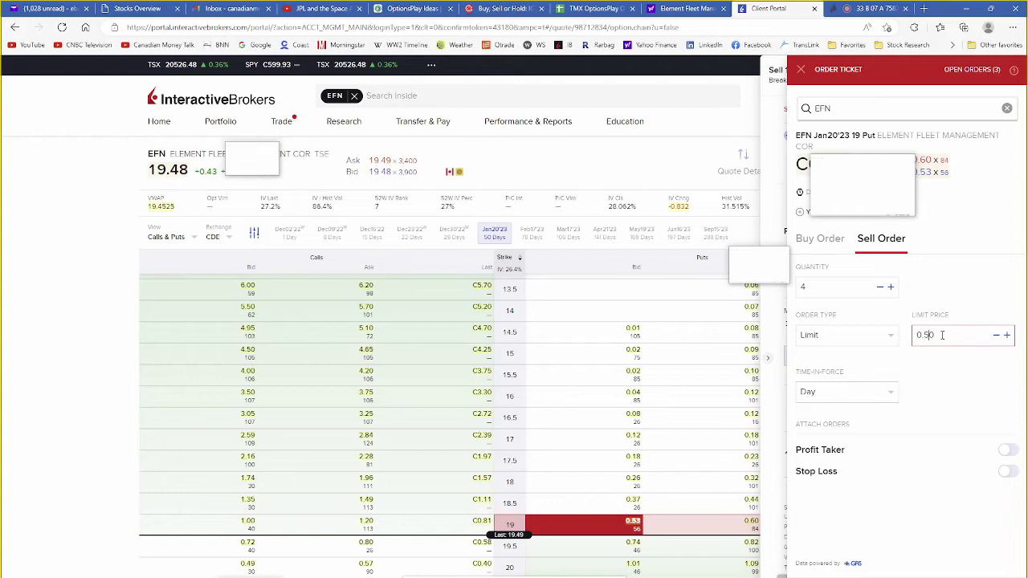
pyautogui.write('5')
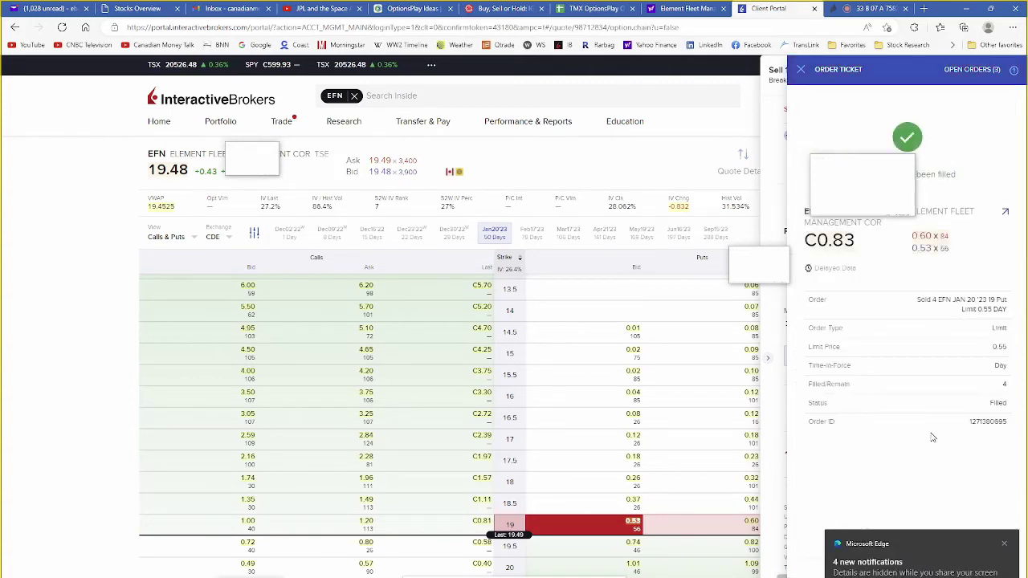
# Dismiss the browser notification and open the Orders & Trades page to review the sale.
pyautogui.click(1003, 546)
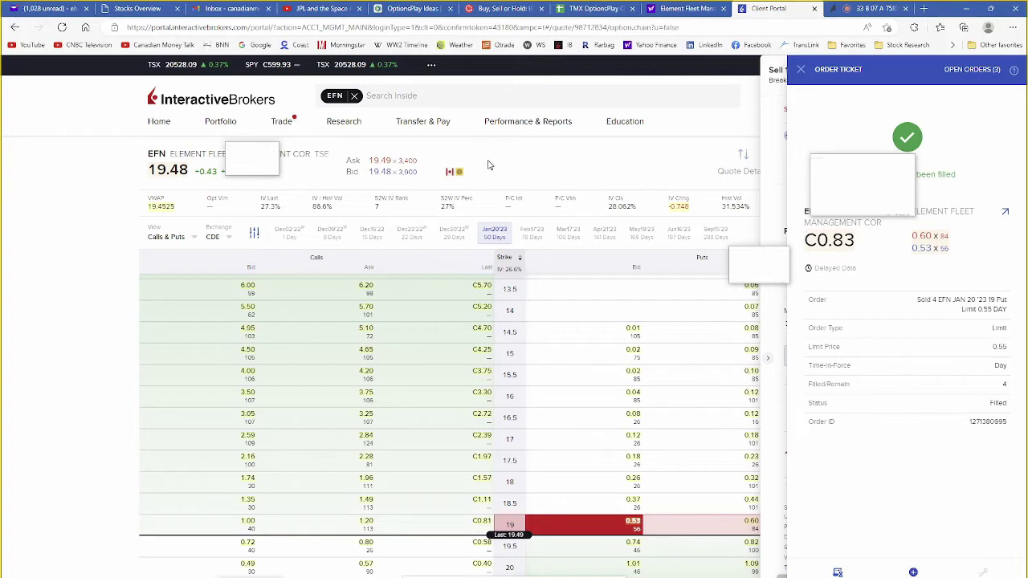
pyautogui.moveTo(277, 122)
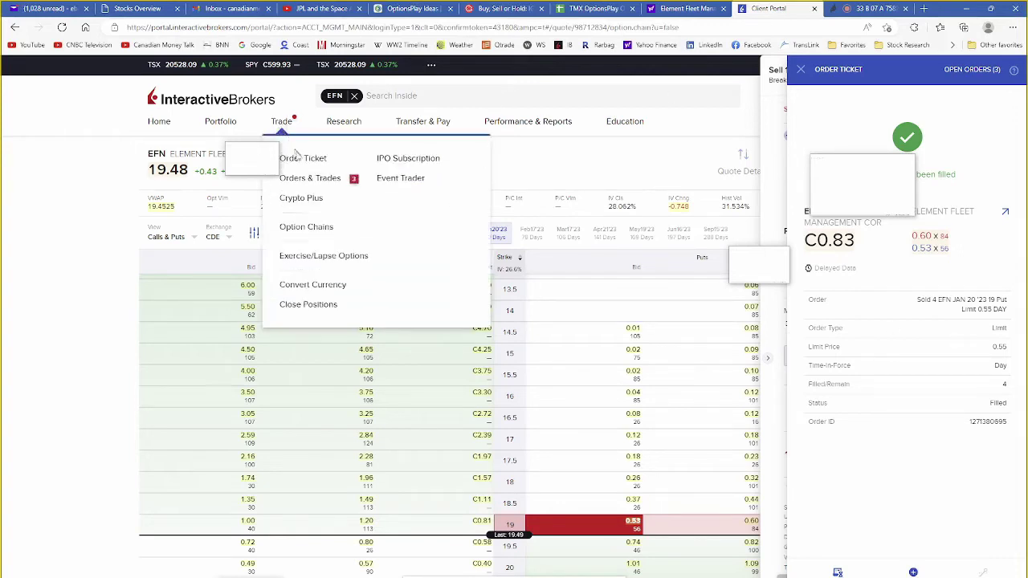
pyautogui.click(315, 177)
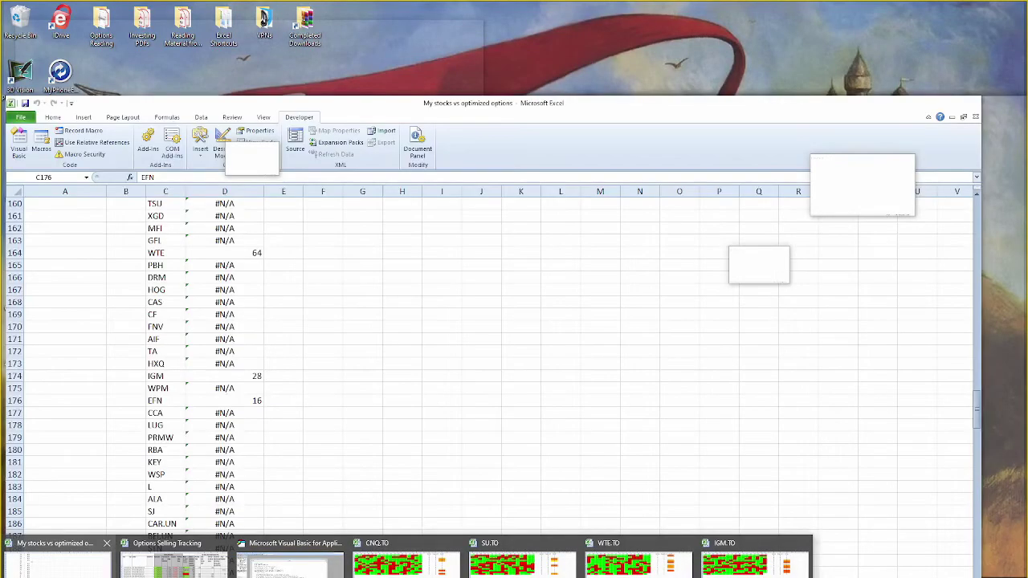
# In the Excel workbook "My stocks vs optimized options", select the BAM.A ticker in cell C192 and minimize the workbook.
pyautogui.click(57, 562)
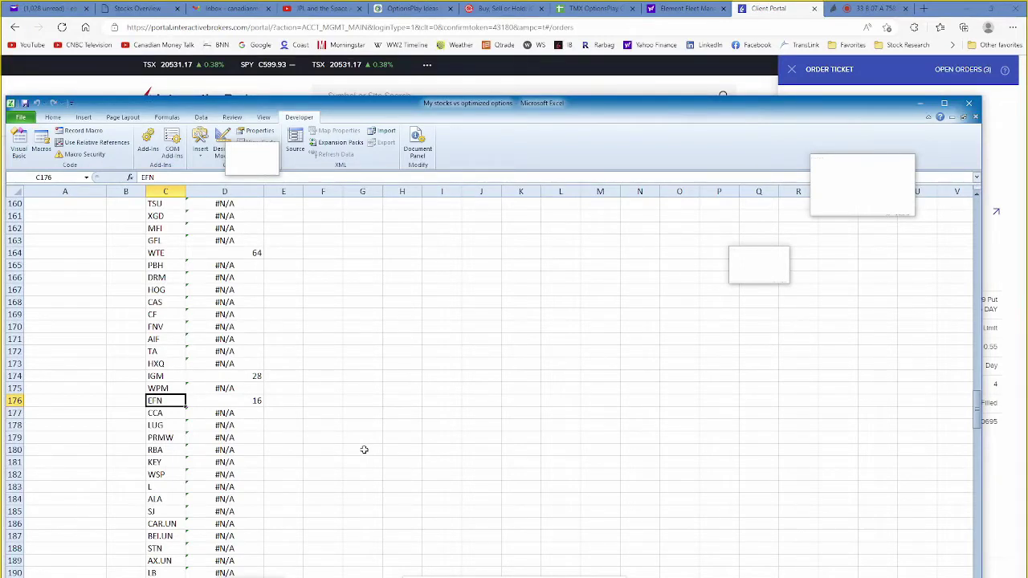
pyautogui.scroll(-1, 364, 450)
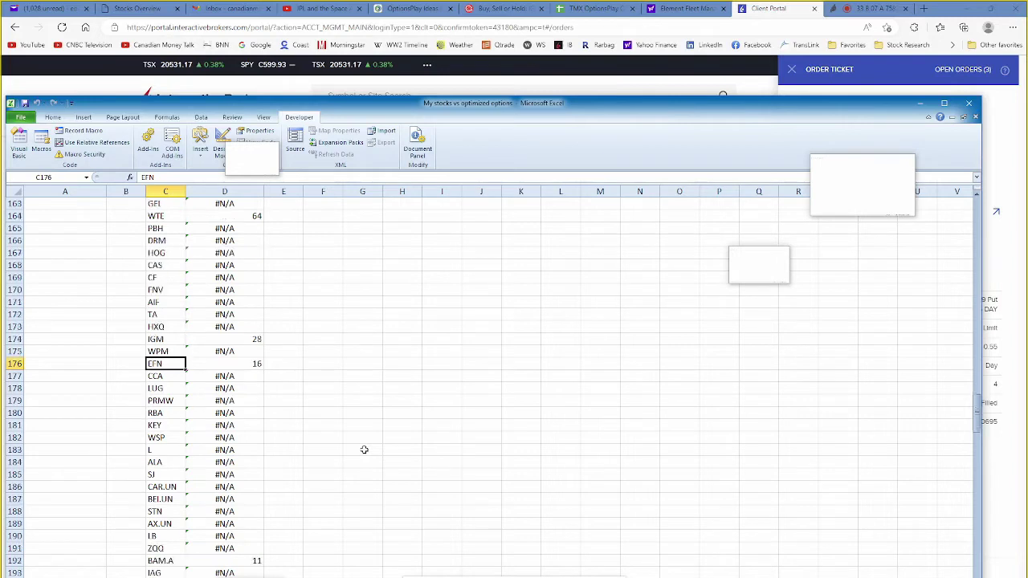
pyautogui.scroll(-1, 364, 450)
pyautogui.click(178, 526)
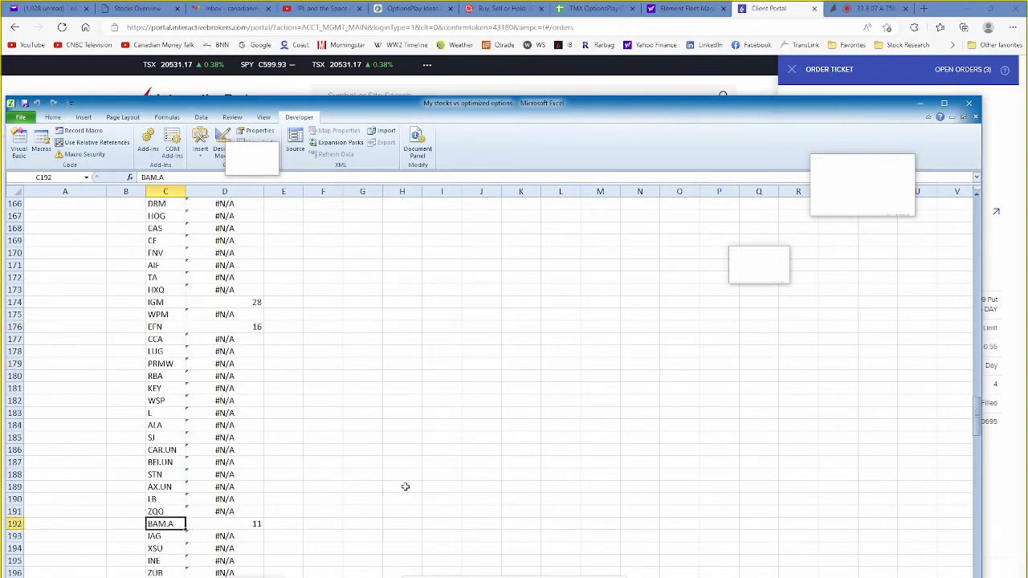
pyautogui.click(920, 104)
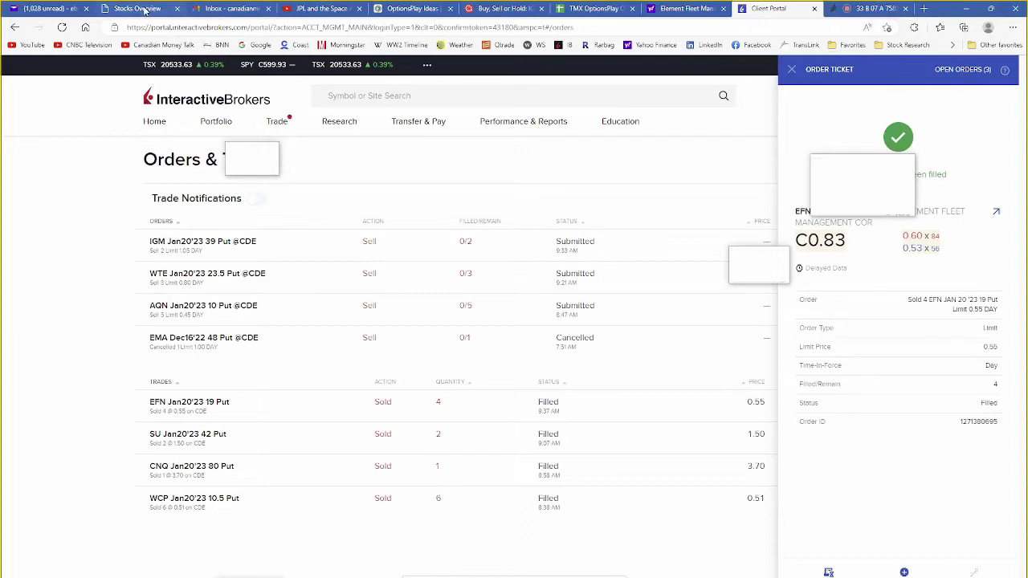
# In Qtrade, open the TSX stock overview for BAM.A and set its price chart to one day.
pyautogui.click(145, 9)
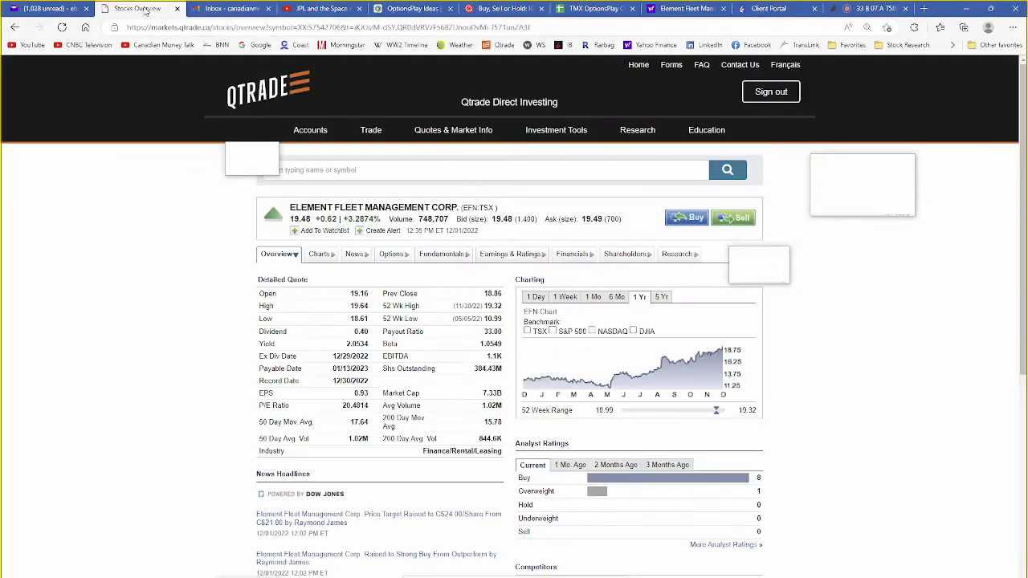
pyautogui.click(441, 167)
pyautogui.write('ba')
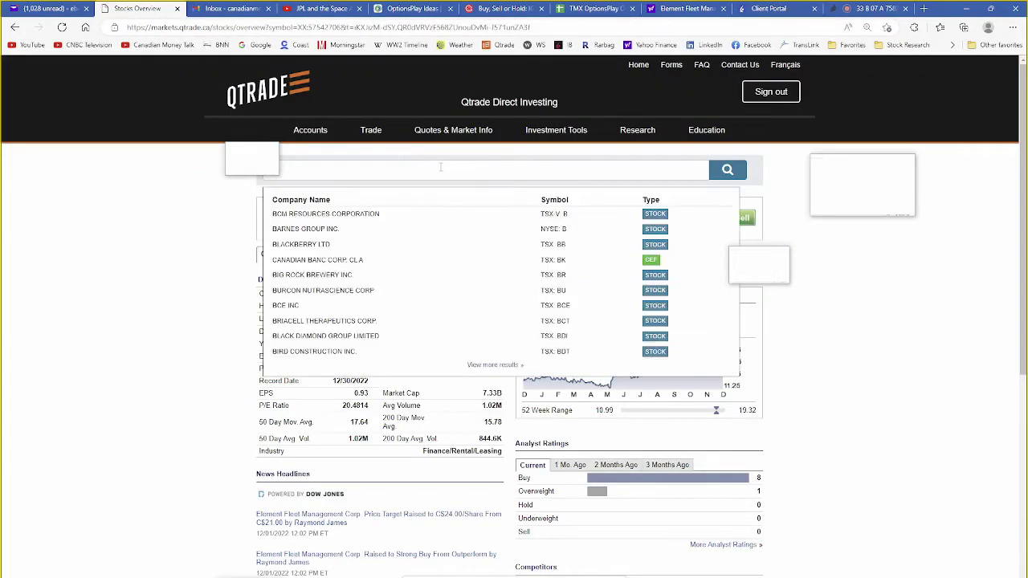
pyautogui.write('m')
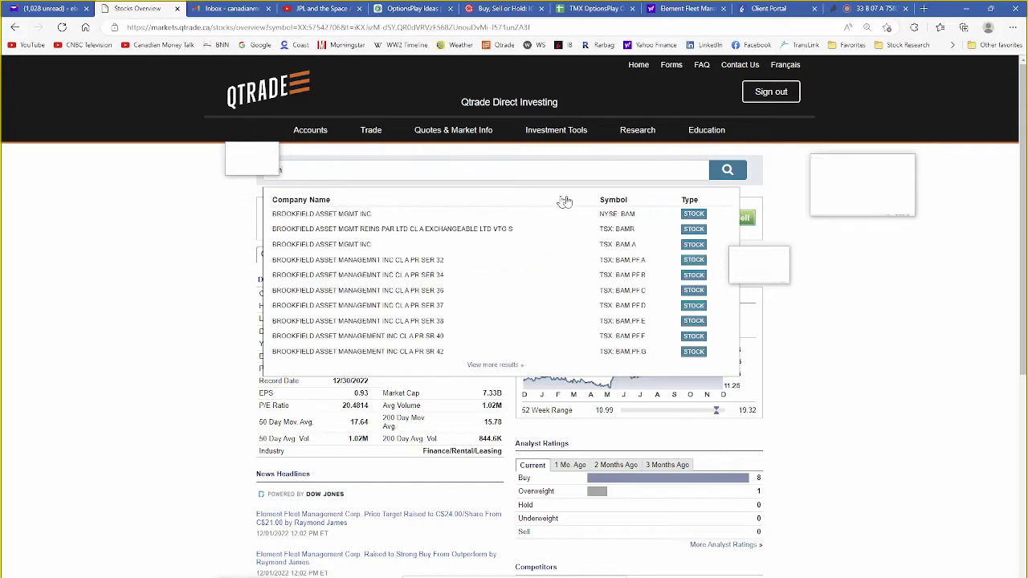
pyautogui.click(649, 248)
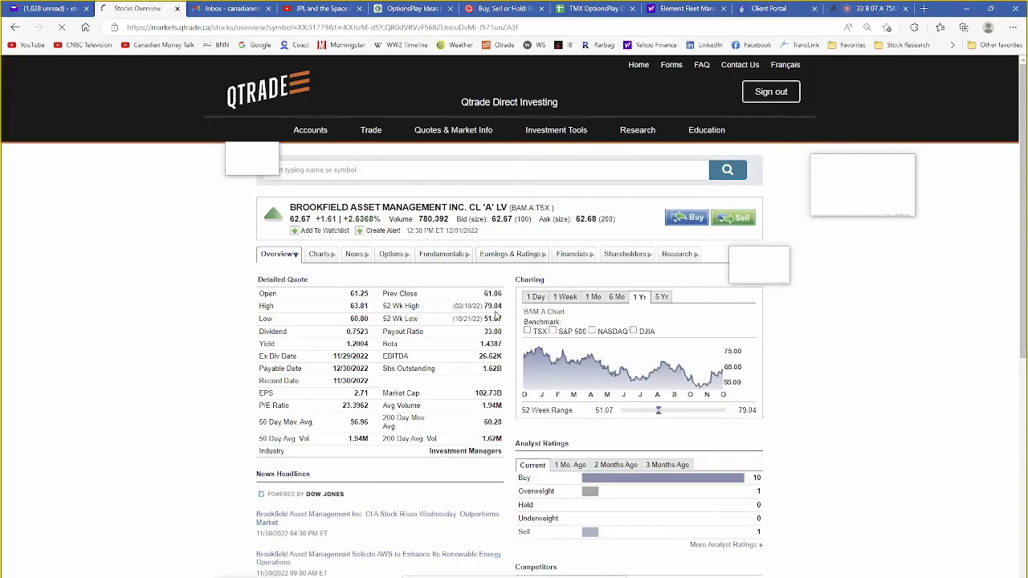
pyautogui.click(535, 298)
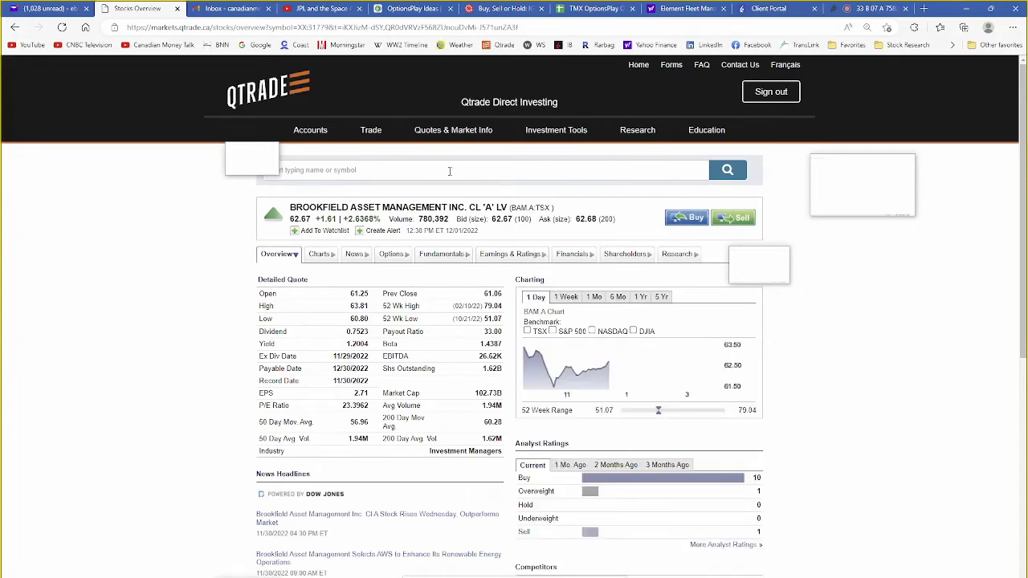
# In OptionsPlay, search for BAM and load BAM.A, the Brookfield Asset Management Class A ordinary shares.
pyautogui.hotkey('ctrl', '5')
pyautogui.click(248, 105)
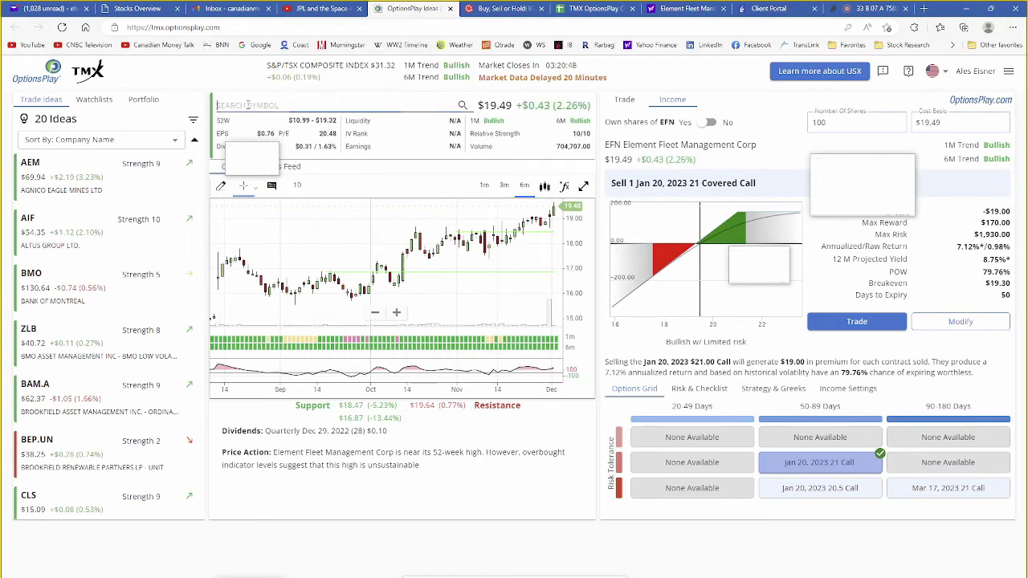
pyautogui.write('BAM')
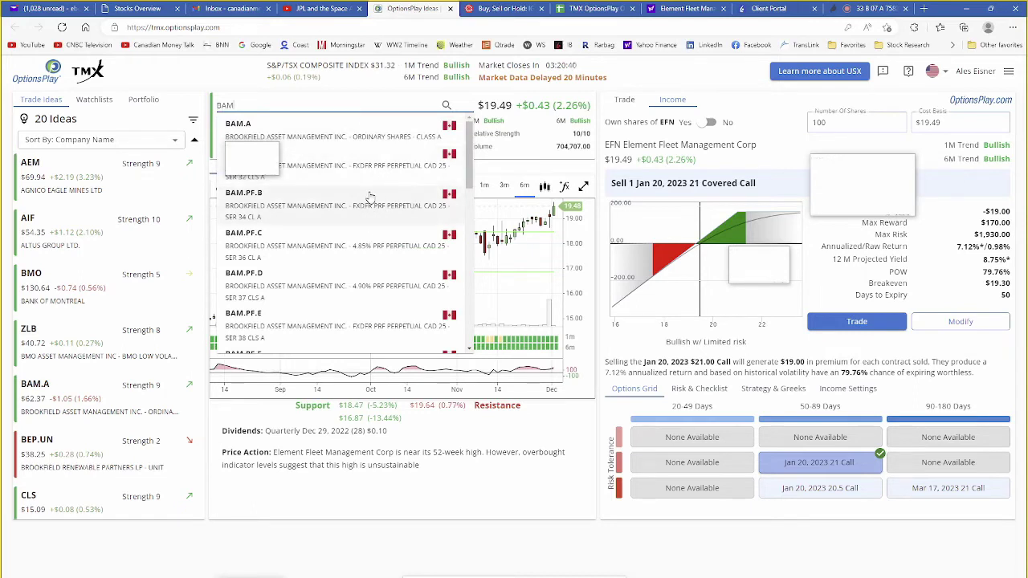
pyautogui.scroll(-3, 366, 202)
pyautogui.scroll(-5, 370, 200)
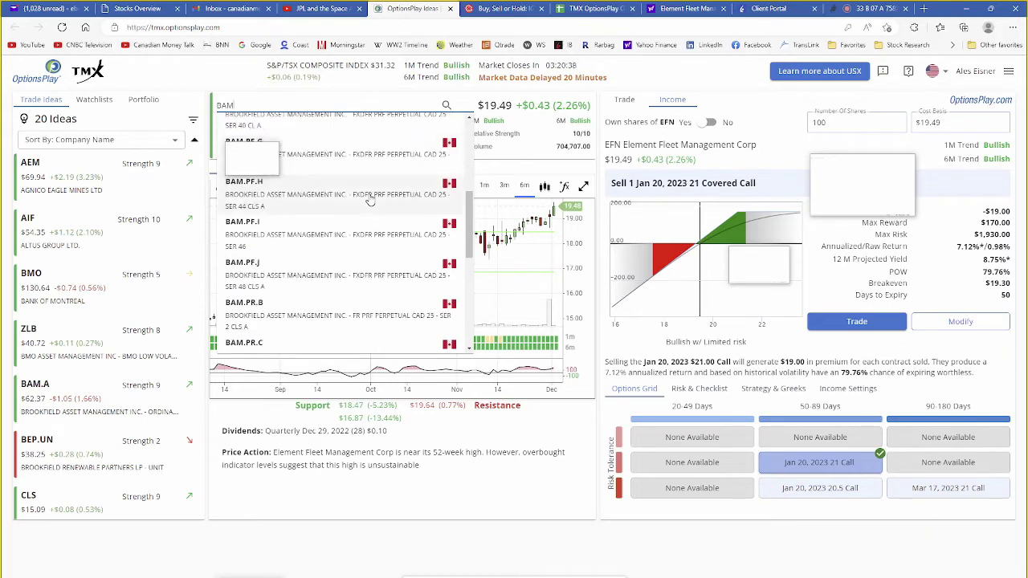
pyautogui.scroll(4, 370, 200)
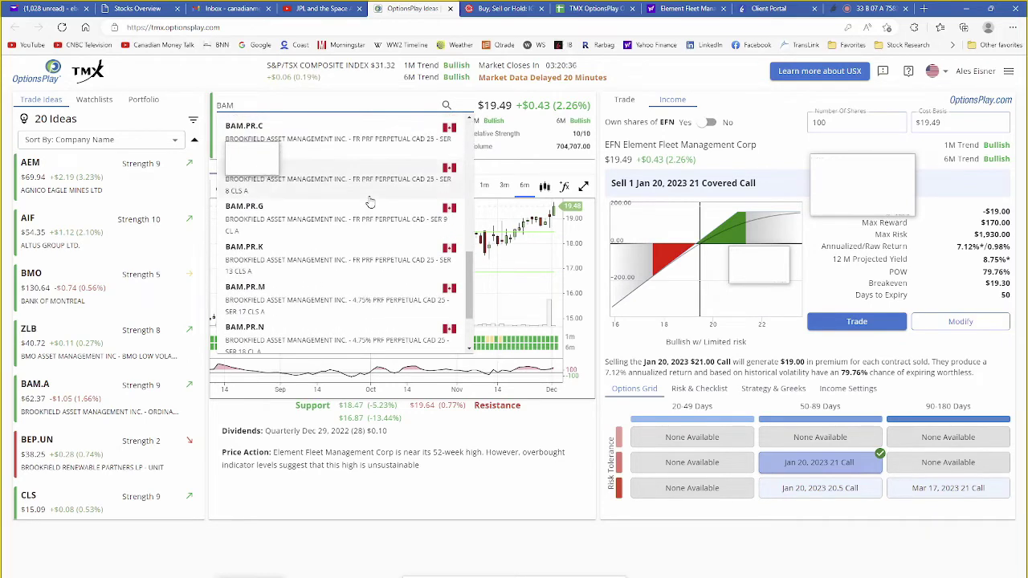
pyautogui.scroll(5, 371, 200)
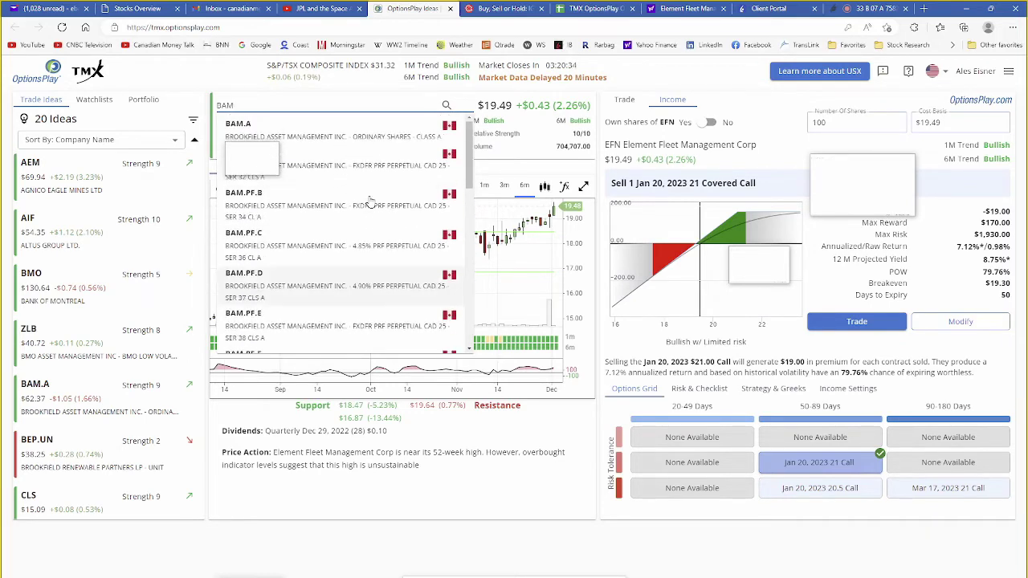
pyautogui.click(341, 130)
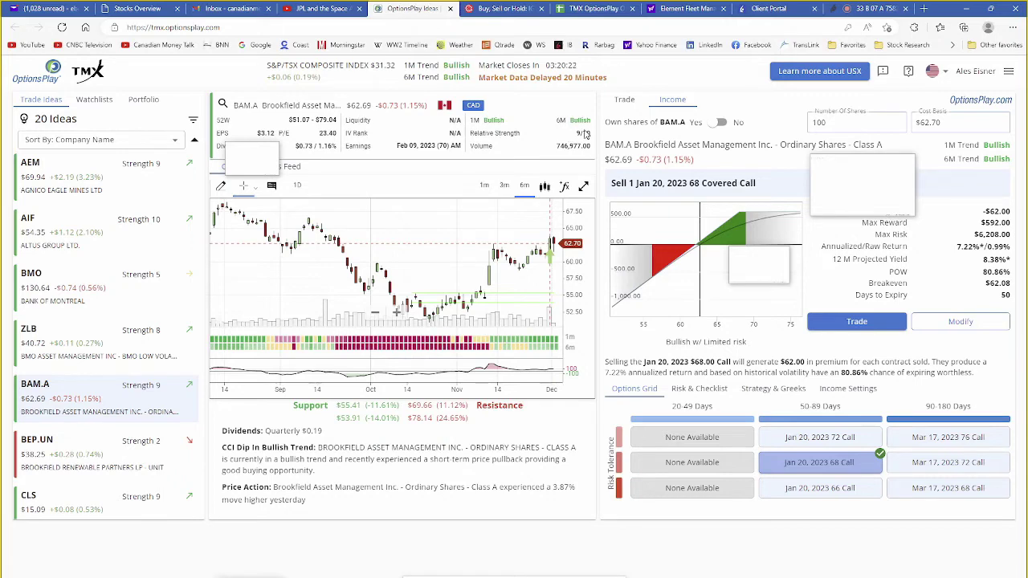
# In the Interactive Brokers portal, open the option chain for BAM.A on TSE and show the Jan20'23 expiry.
pyautogui.click(765, 9)
pyautogui.click(361, 95)
pyautogui.write('BAM')
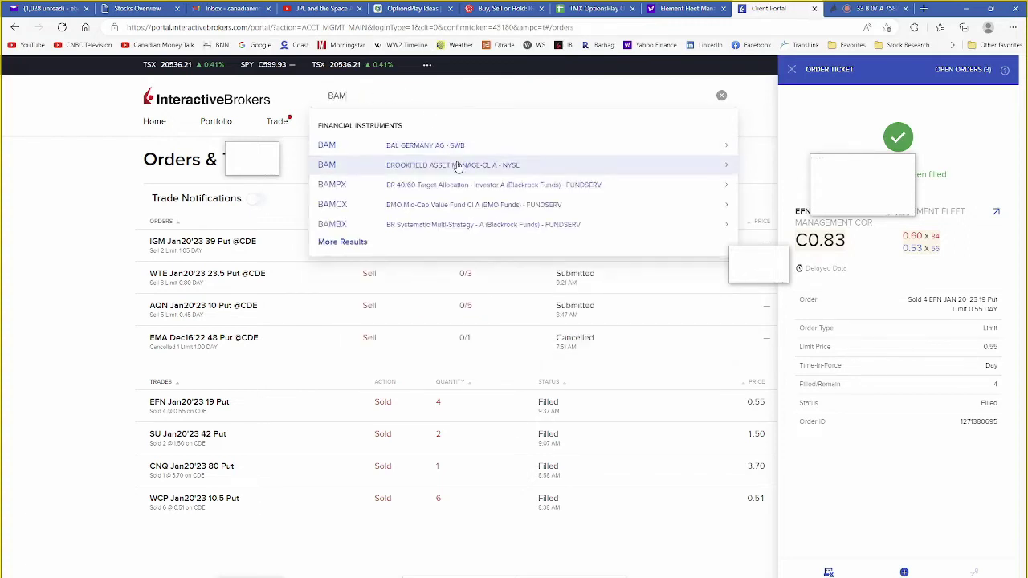
pyautogui.write('.A')
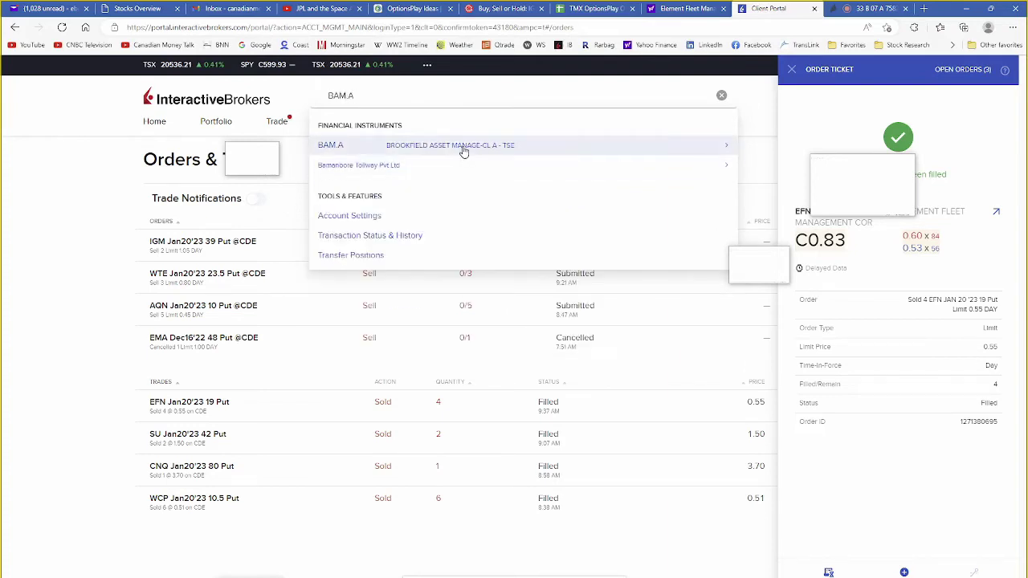
pyautogui.click(463, 149)
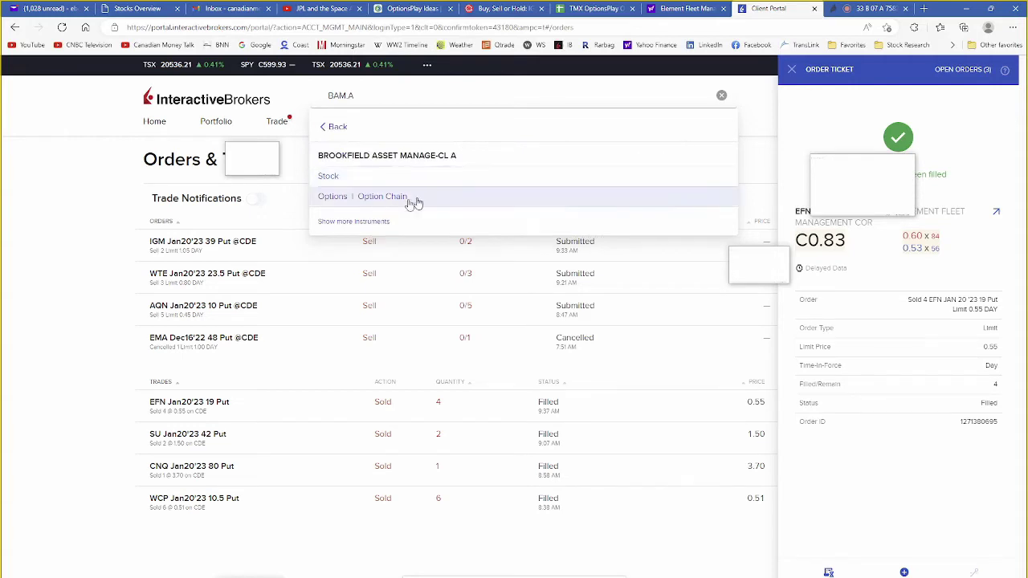
pyautogui.click(382, 200)
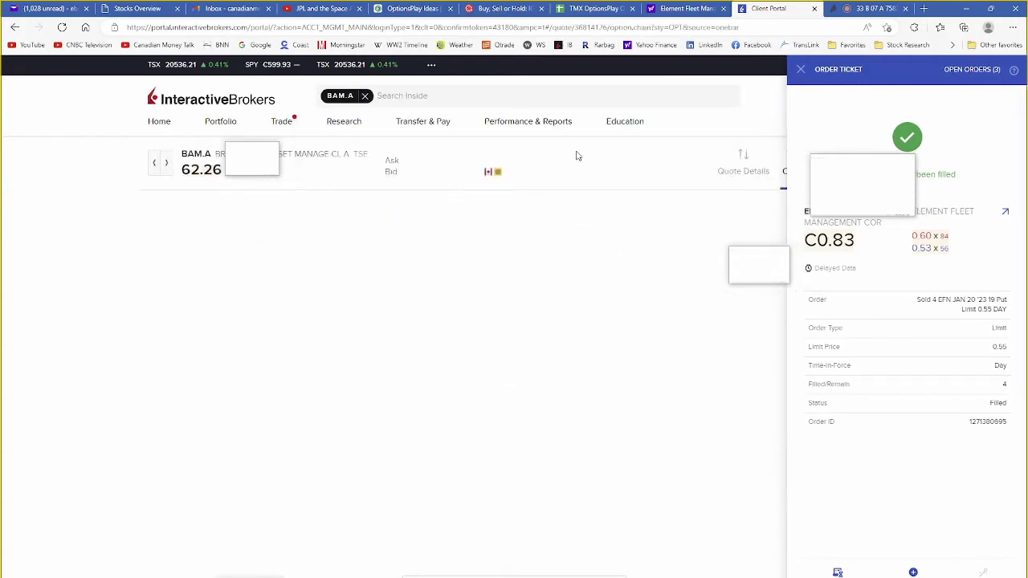
pyautogui.click(323, 234)
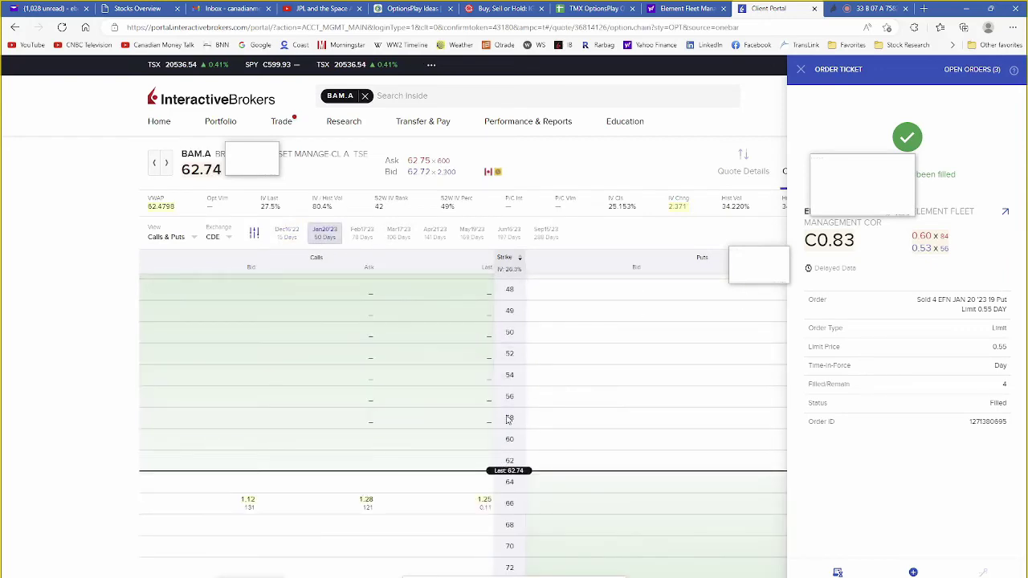
# Search the TMX OptionsPlay put report in Google Sheets for bam and return to the Interactive Brokers option chain.
pyautogui.click(591, 9)
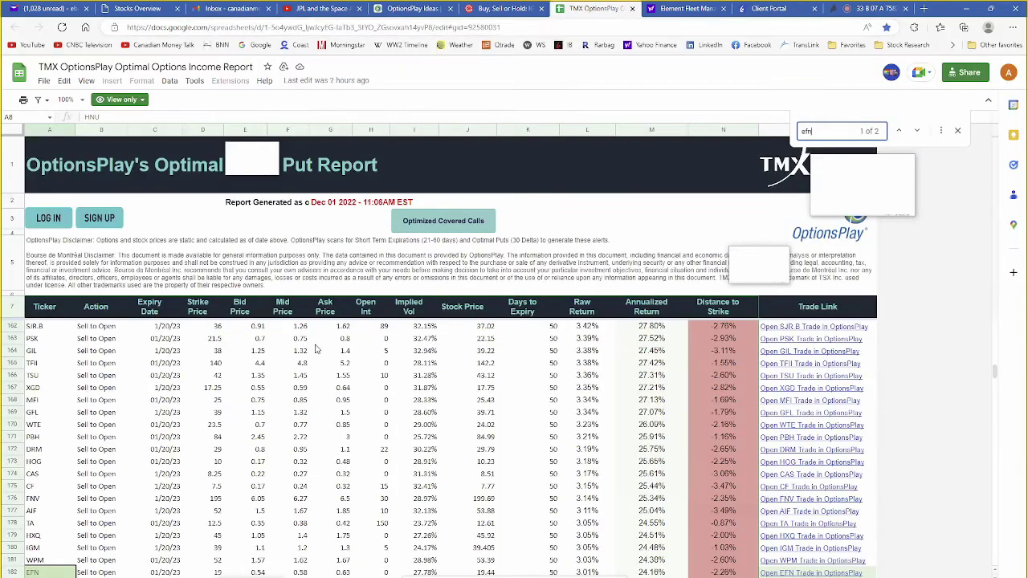
pyautogui.write('bam')
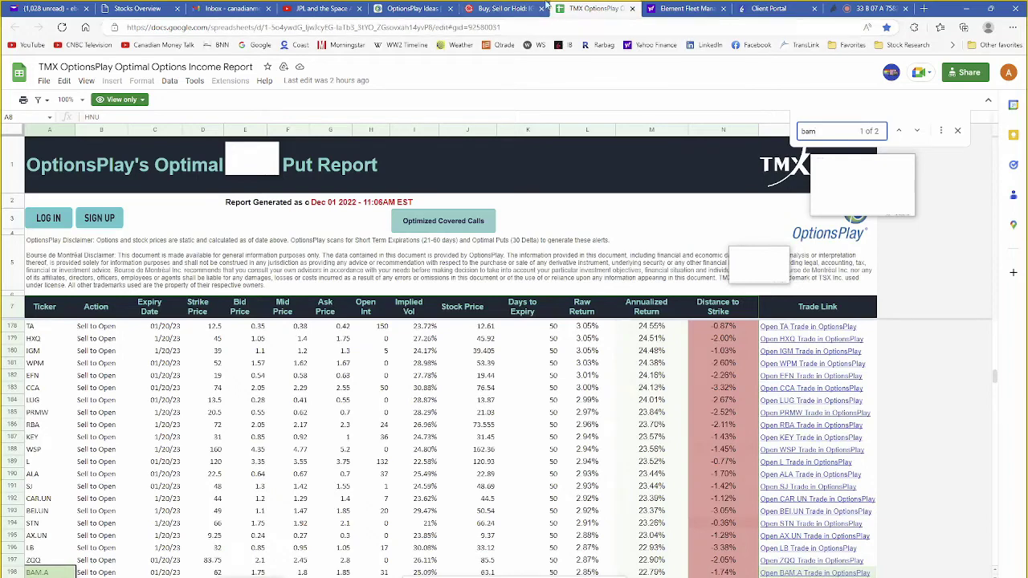
pyautogui.click(768, 8)
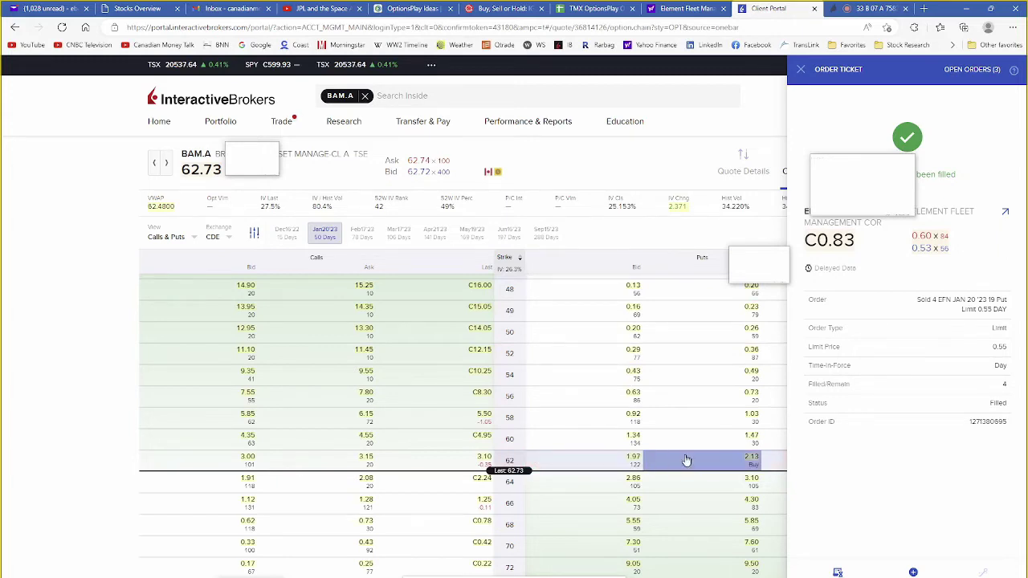
# Switch to Calculator and compute the put's annualized return as 2 ÷ 62 × 365 ÷ 50.
pyautogui.hotkey('alt', 'Tab')
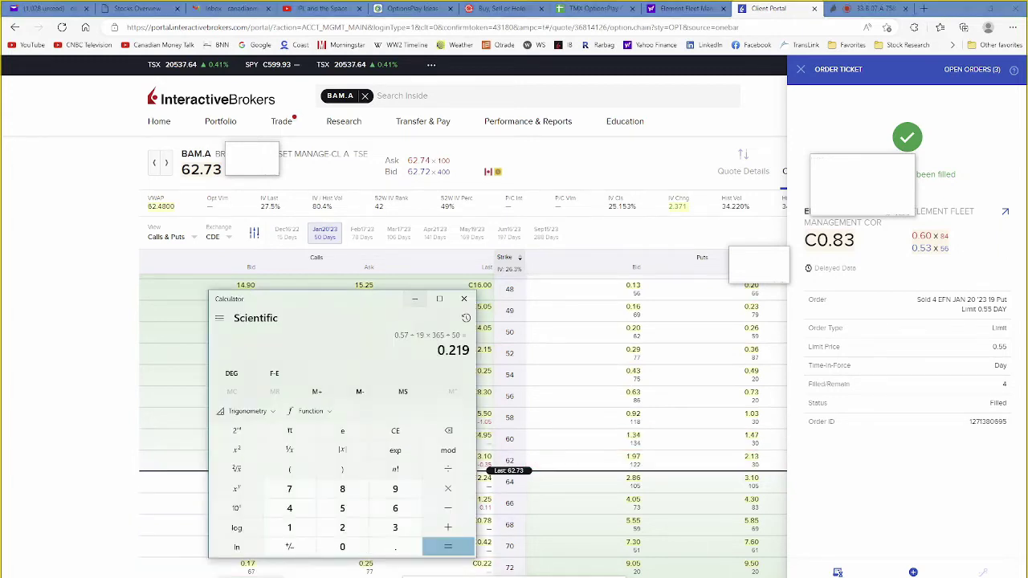
pyautogui.write('2')
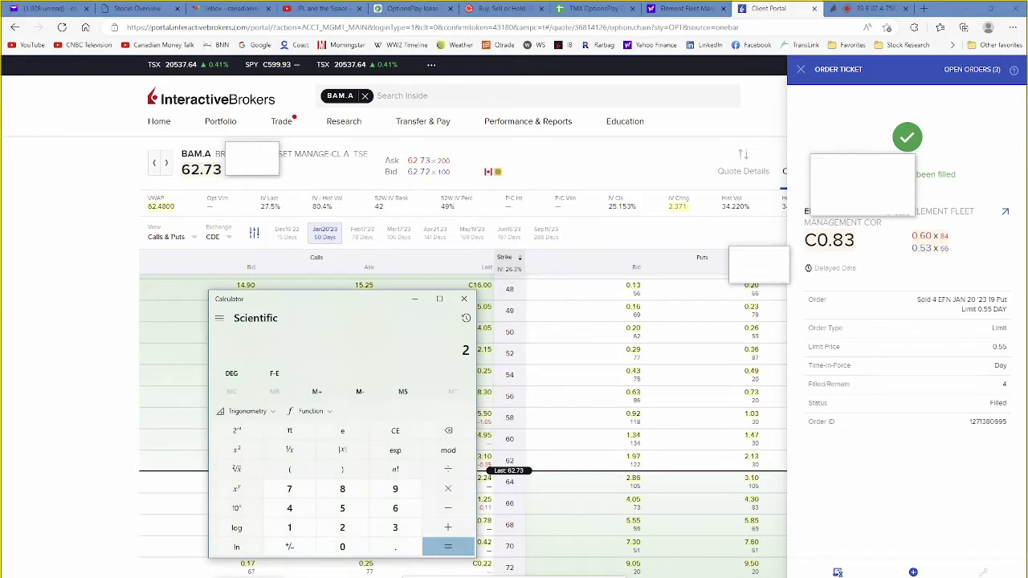
pyautogui.write('2*365/50')
pyautogui.press('Return')
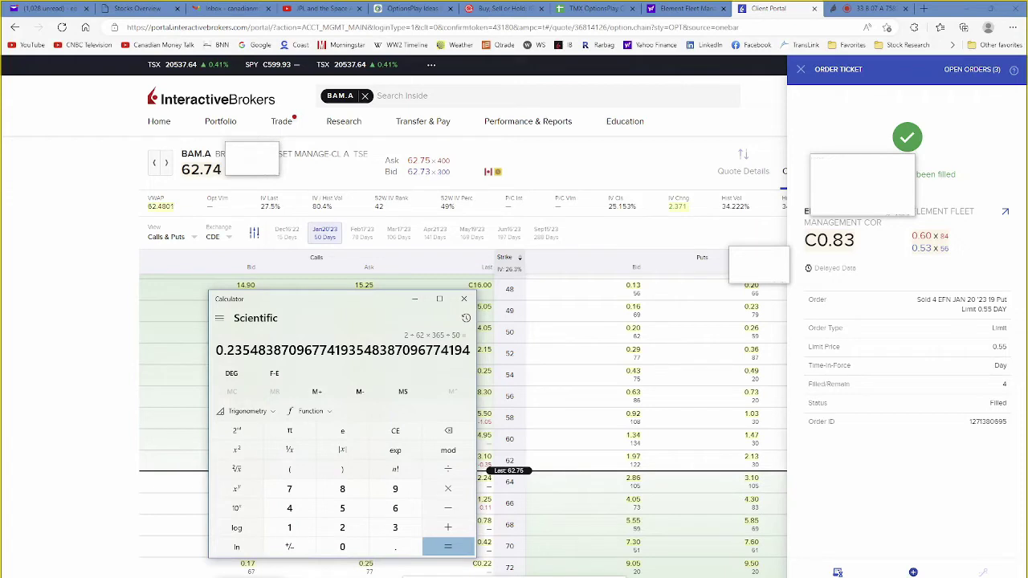
# Back in Interactive Brokers, sell 1 BAM.A Jan20'23 62 Put contract with a day limit order at 2.05.
pyautogui.click(916, 562)
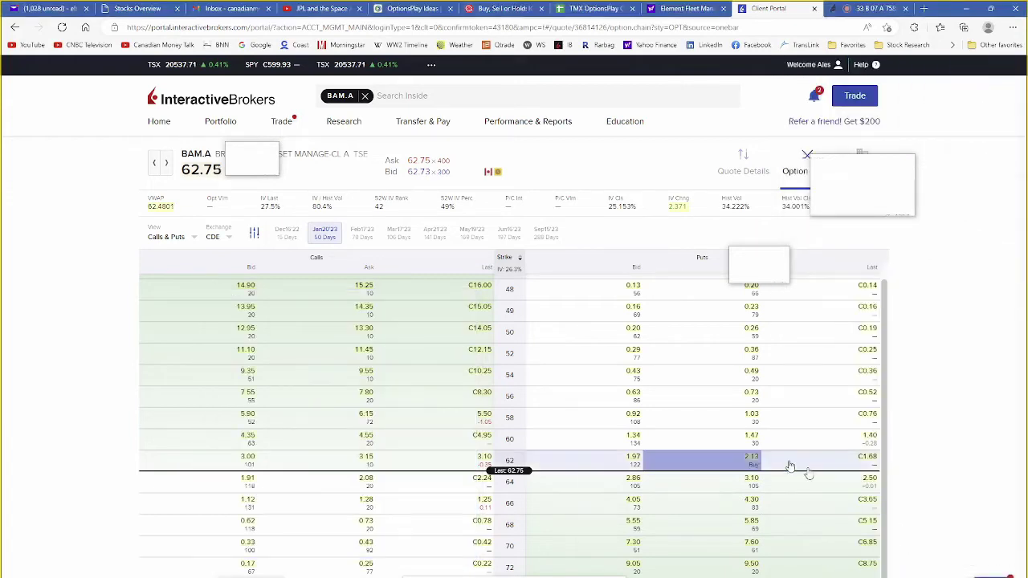
pyautogui.click(579, 463)
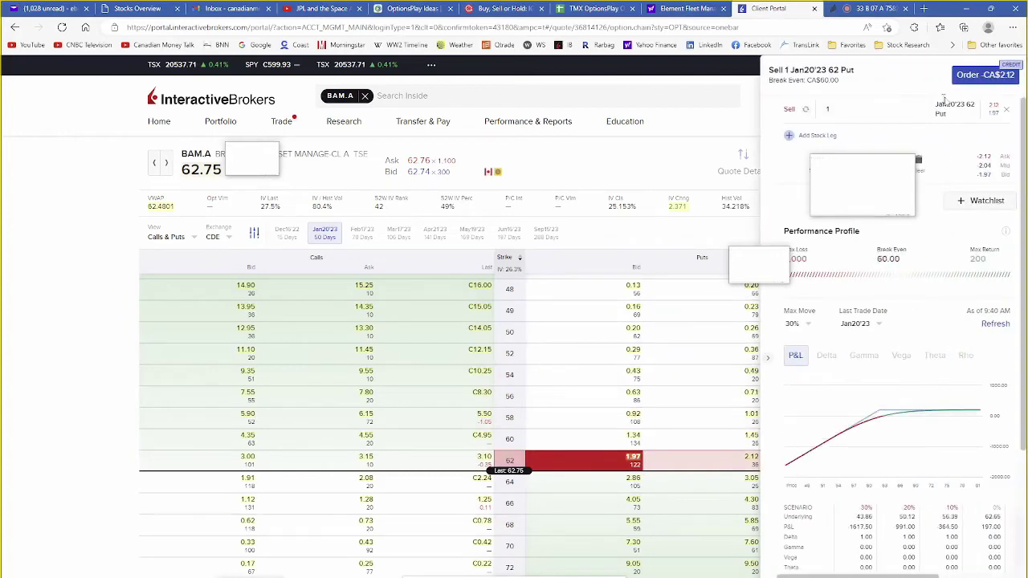
pyautogui.click(975, 77)
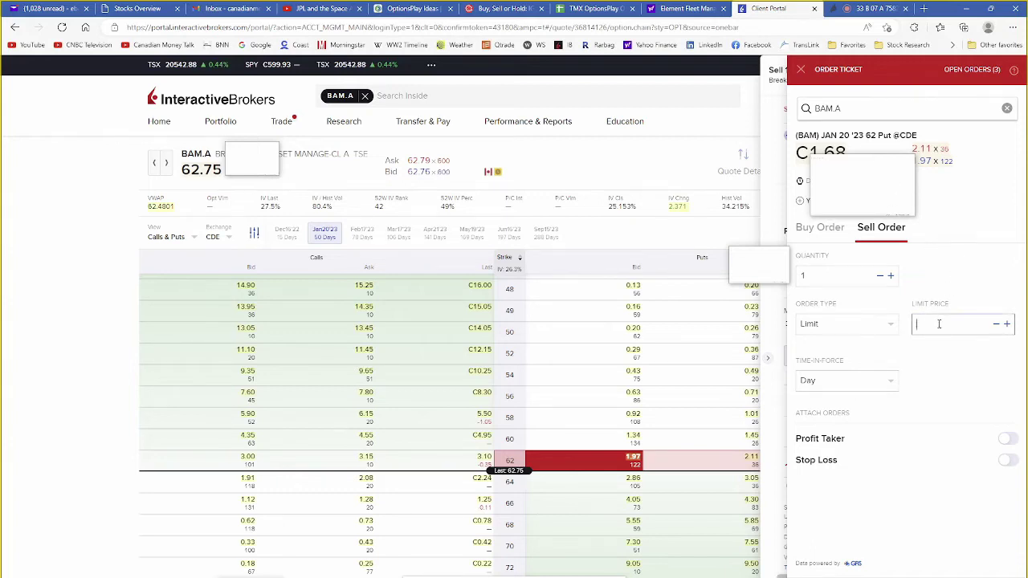
pyautogui.click(939, 323)
pyautogui.write('2.05')
pyautogui.click(898, 575)
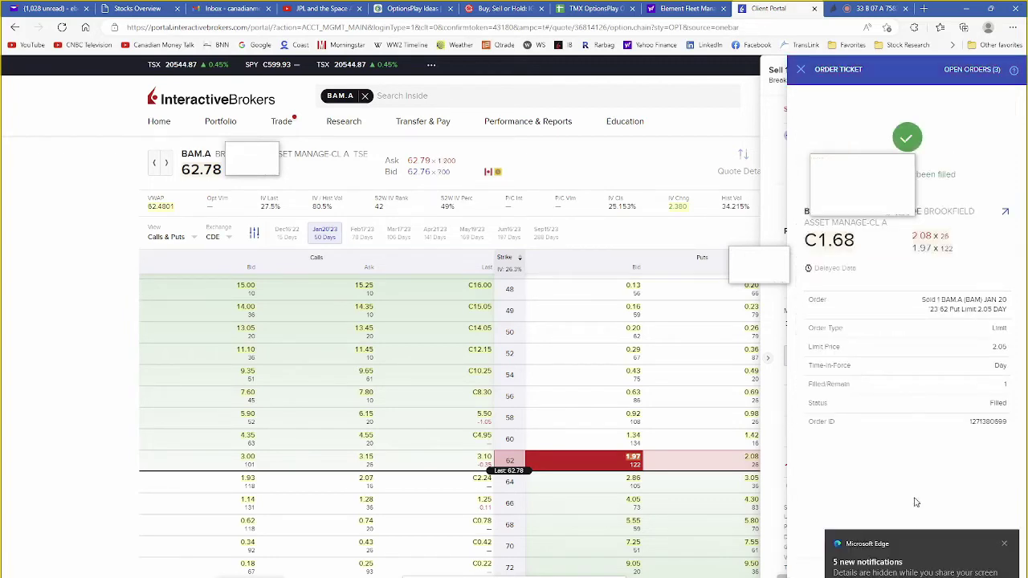
# Dismiss the browser notification and open the Orders & Trades page to review the BAM.A sale.
pyautogui.click(1004, 546)
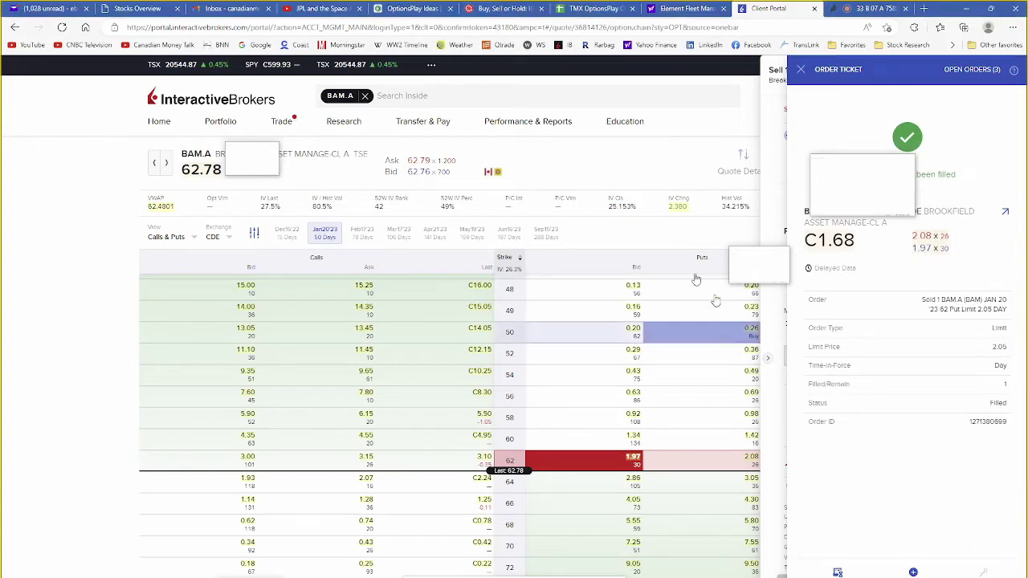
pyautogui.moveTo(287, 128)
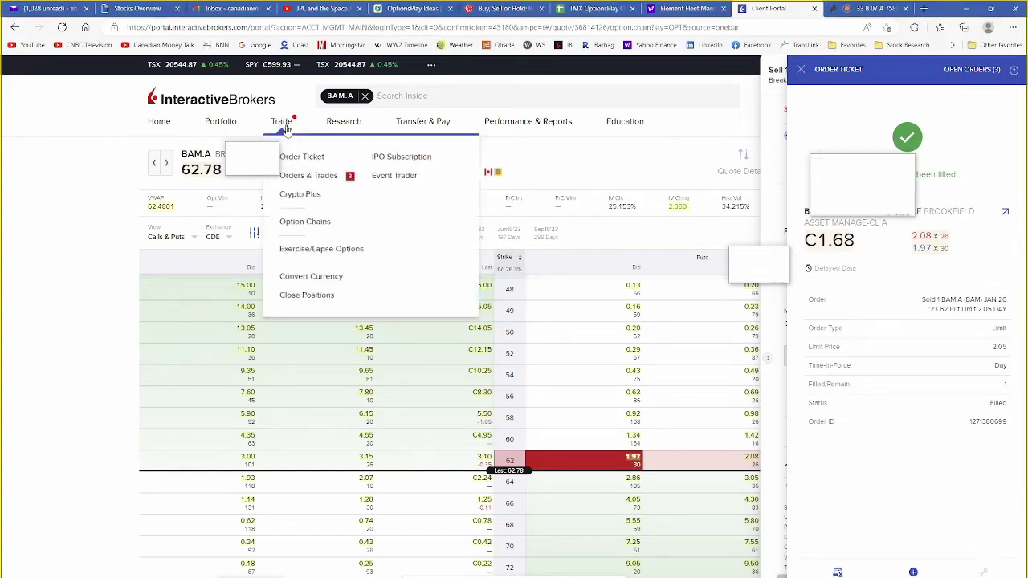
pyautogui.click(319, 176)
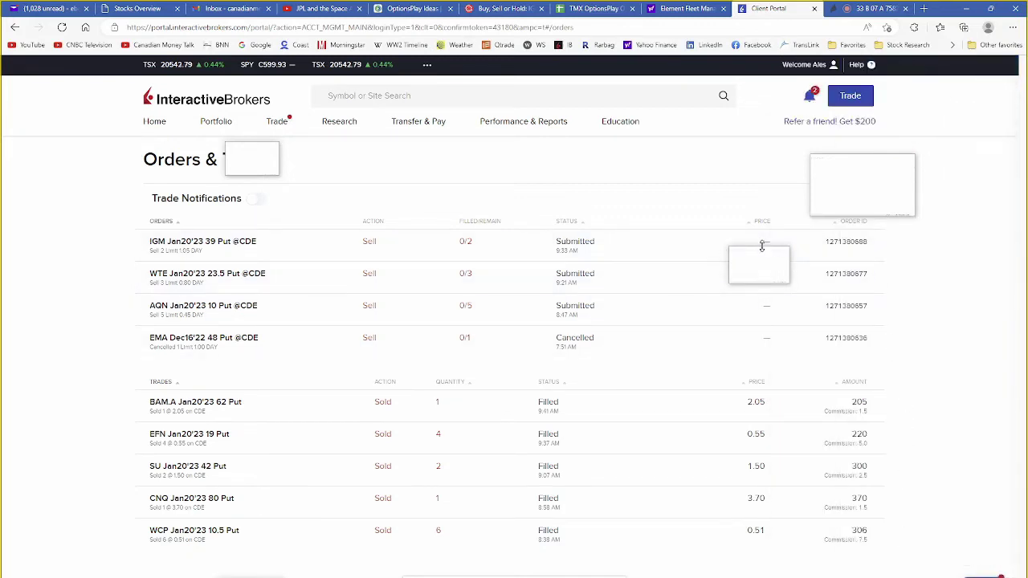
# Modify the open IGM Jan20'23 39 Put sell order to a limit price of 1.00, resubmit it and close the ticket.
pyautogui.click(879, 246)
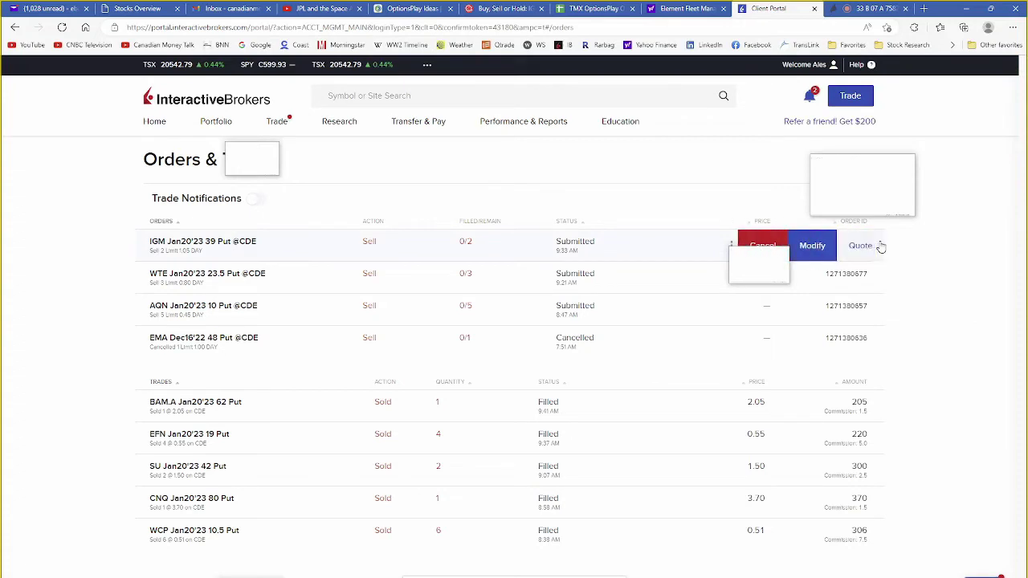
pyautogui.click(812, 246)
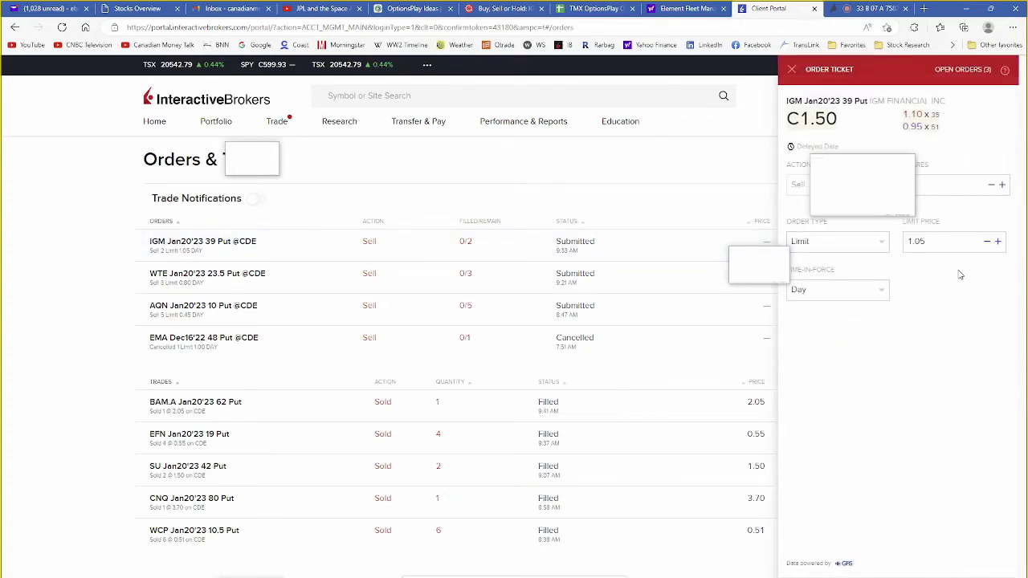
pyautogui.click(934, 249)
pyautogui.click(988, 245)
pyautogui.press('Return')
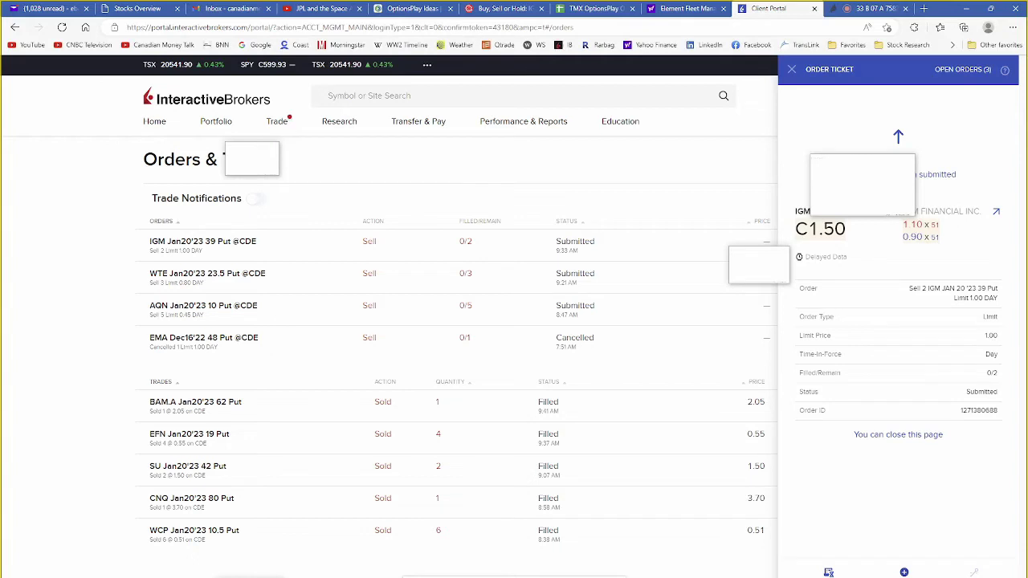
pyautogui.press('Escape')
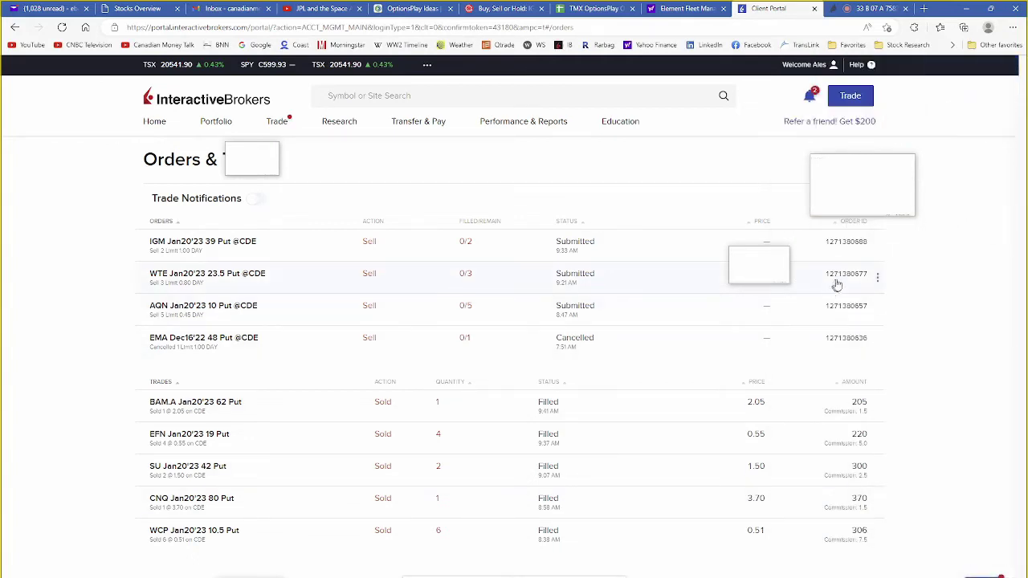
# Modify the open WTE Jan20'23 23.5 Put sell order to a limit price of 0.75, resubmit it and close the ticket.
pyautogui.click(878, 277)
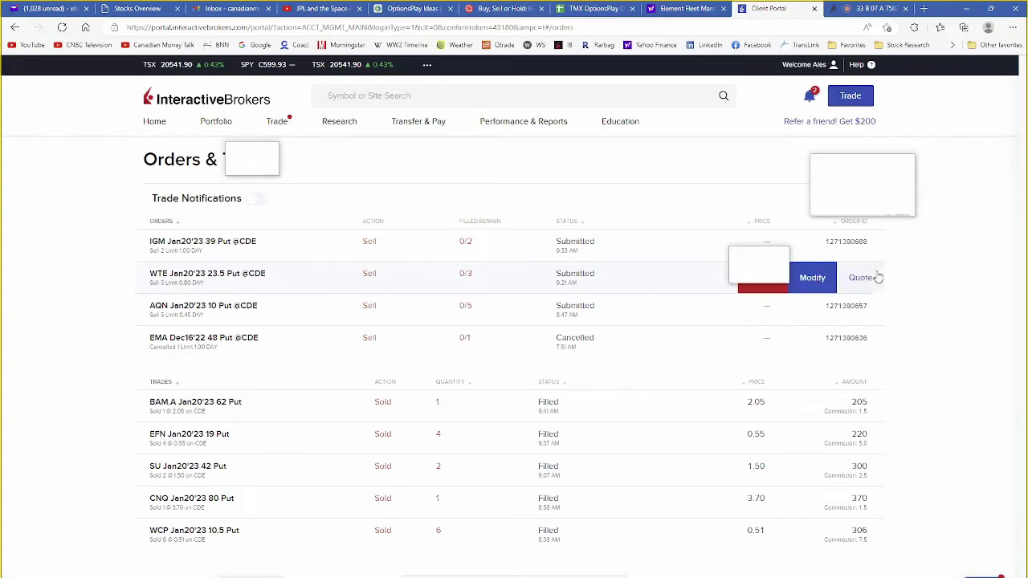
pyautogui.click(812, 277)
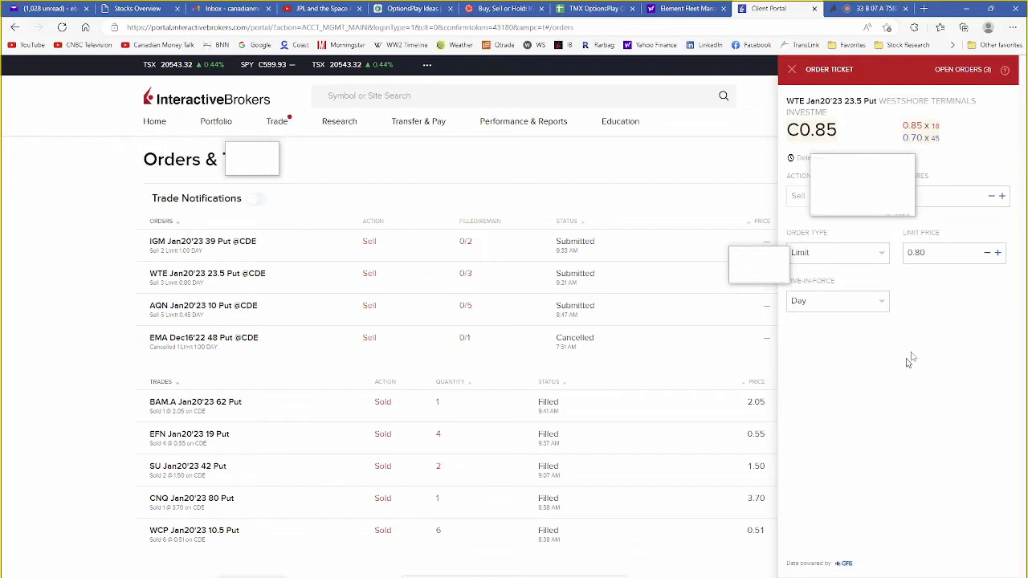
pyautogui.click(987, 254)
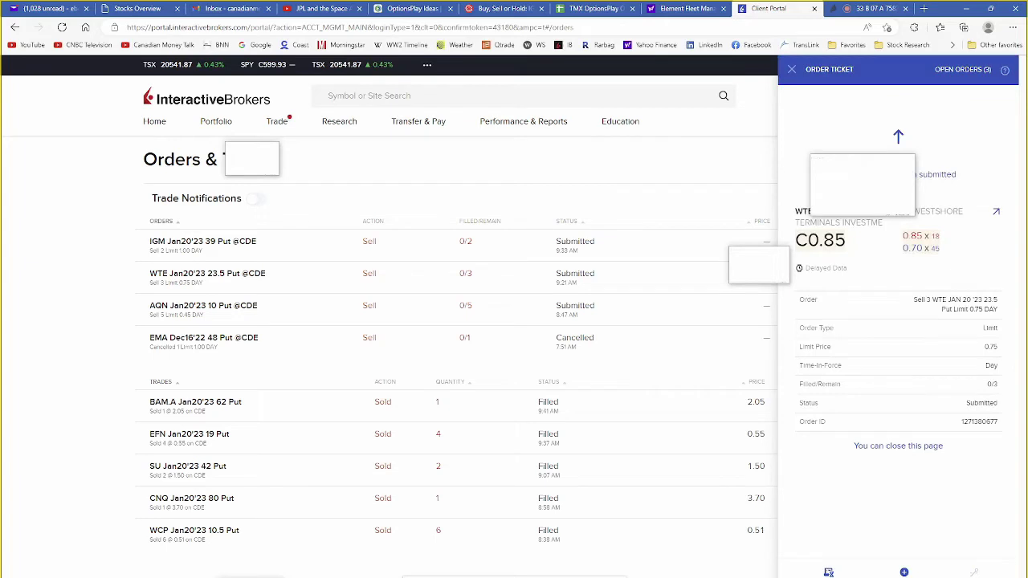
pyautogui.press('Escape')
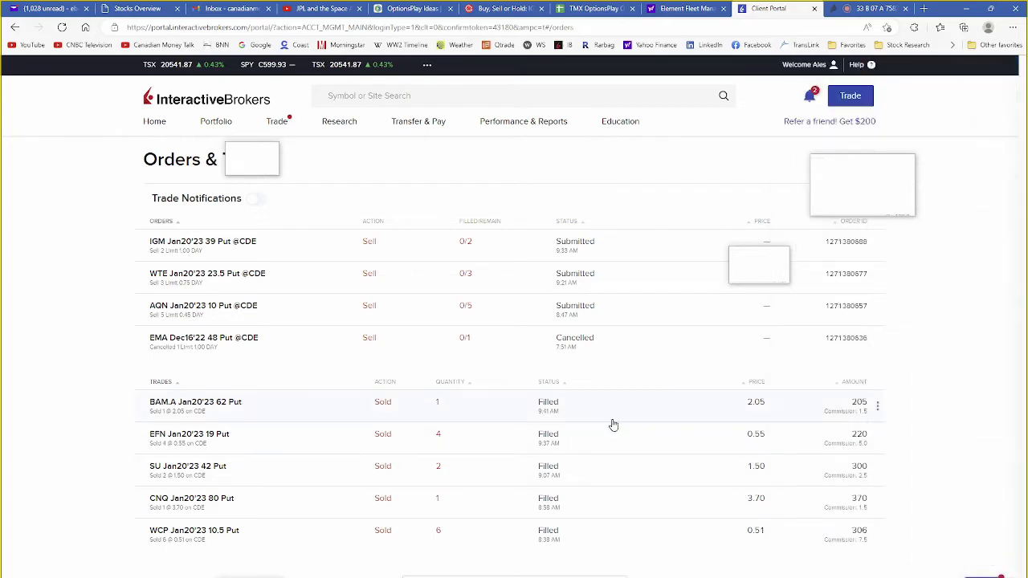
# Modify the open AQN Jan20'23 10 Put sell order to a limit price of 0.44 and resubmit it.
pyautogui.click(878, 310)
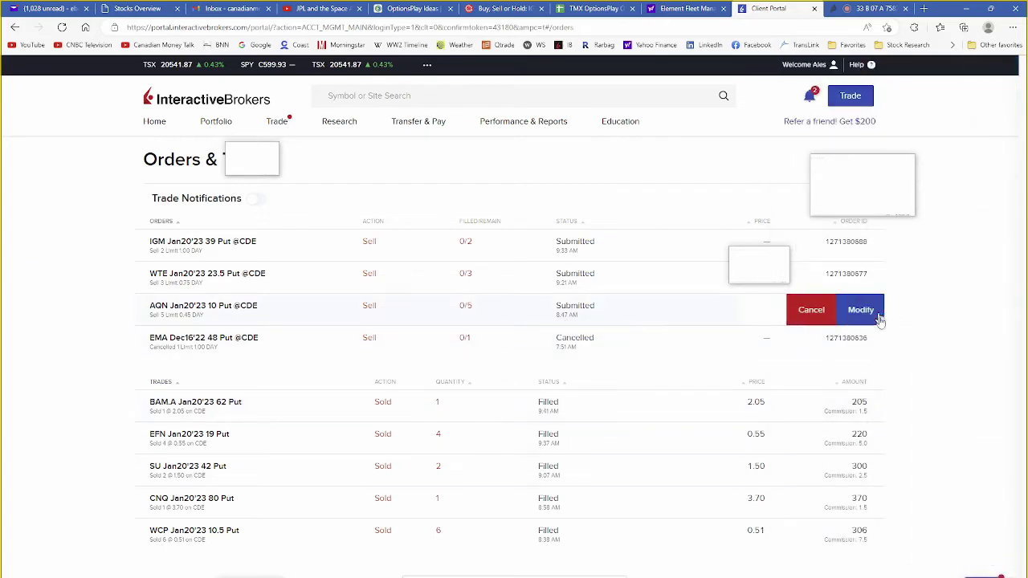
pyautogui.click(807, 313)
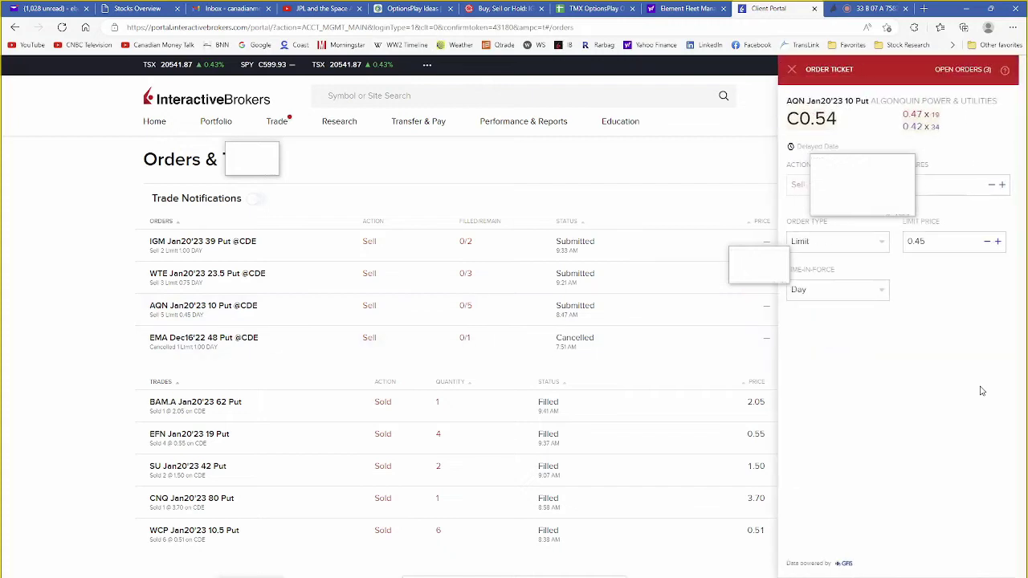
pyautogui.click(987, 242)
pyautogui.click(961, 569)
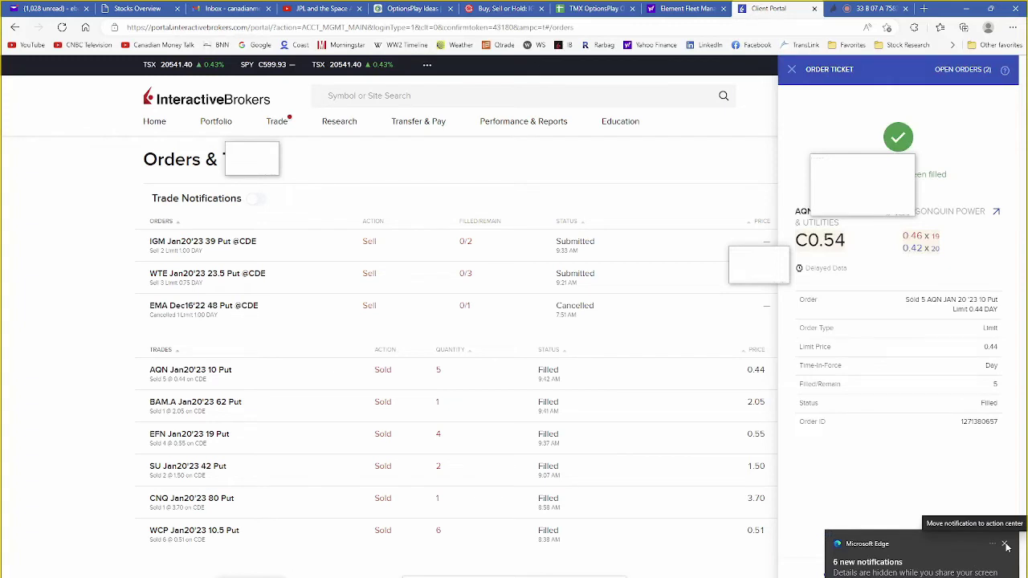
# Dismiss the browser notification and look up Royal Bank of Canada (RY, TSE), viewing its option chain for the Jan20'23 expiry.
pyautogui.click(1005, 547)
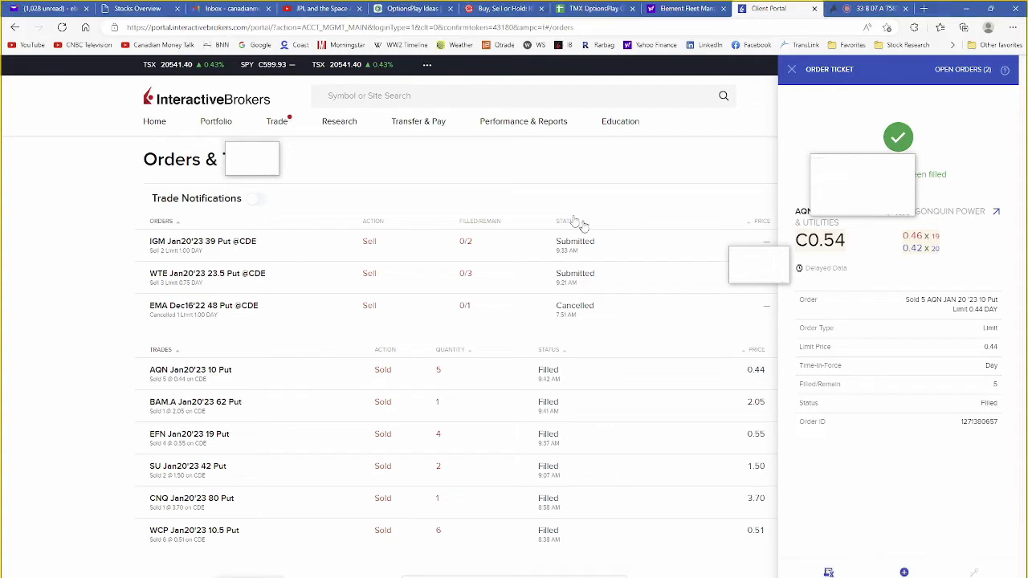
pyautogui.click(404, 96)
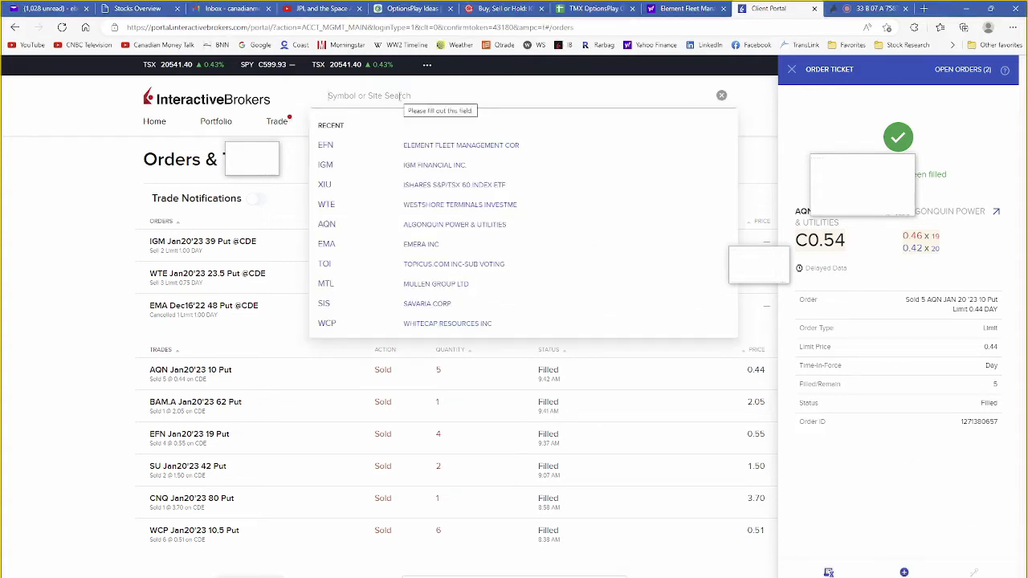
pyautogui.write('RBC')
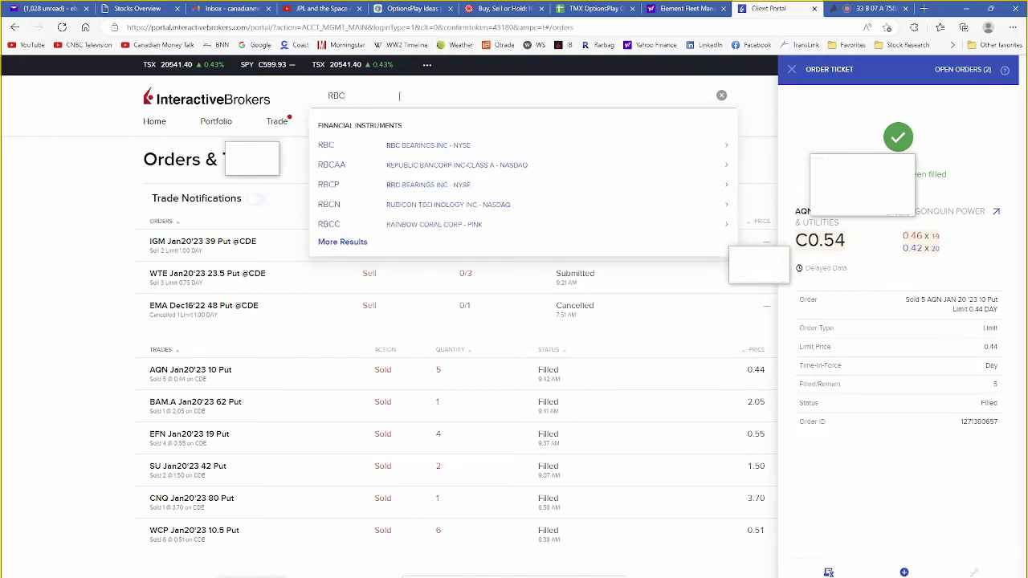
pyautogui.press('BackSpace')
pyautogui.press('BackSpace')
pyautogui.write('Y')
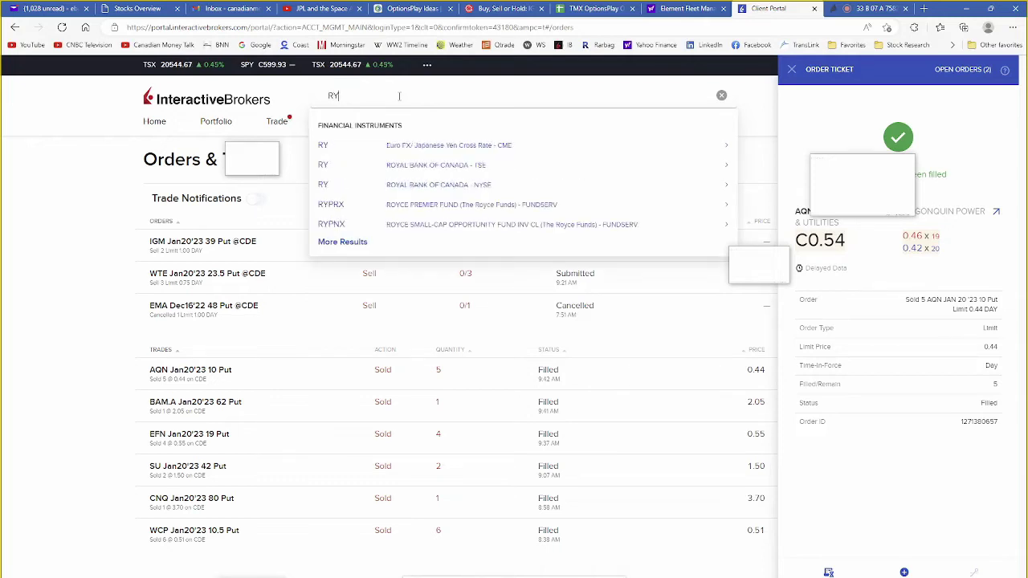
pyautogui.click(480, 165)
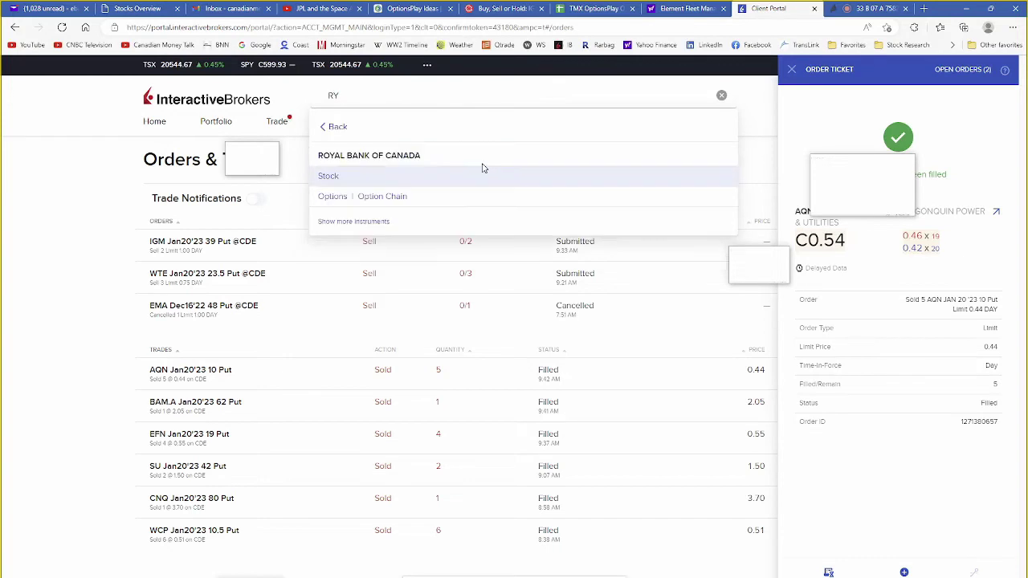
pyautogui.click(382, 197)
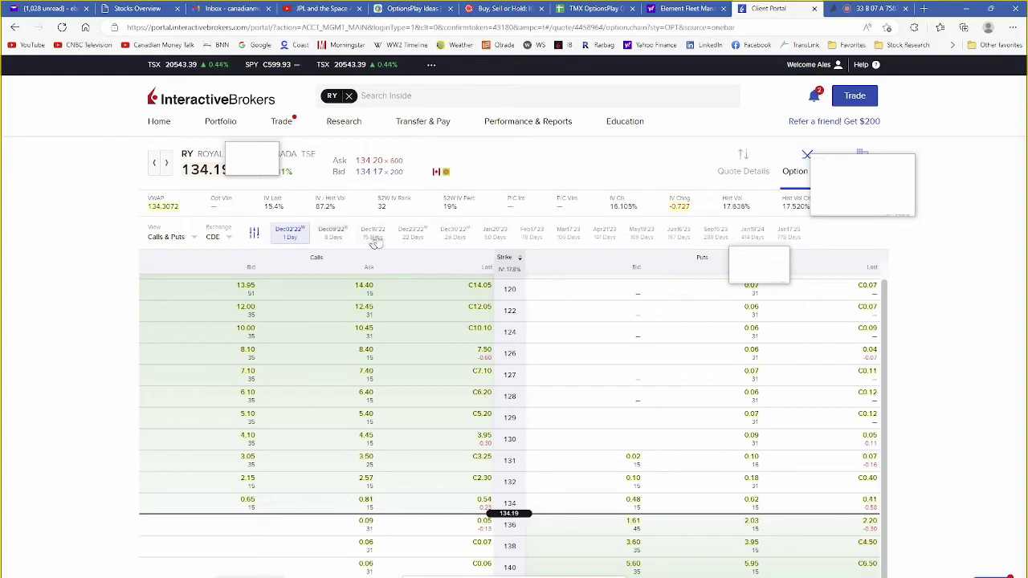
pyautogui.click(494, 234)
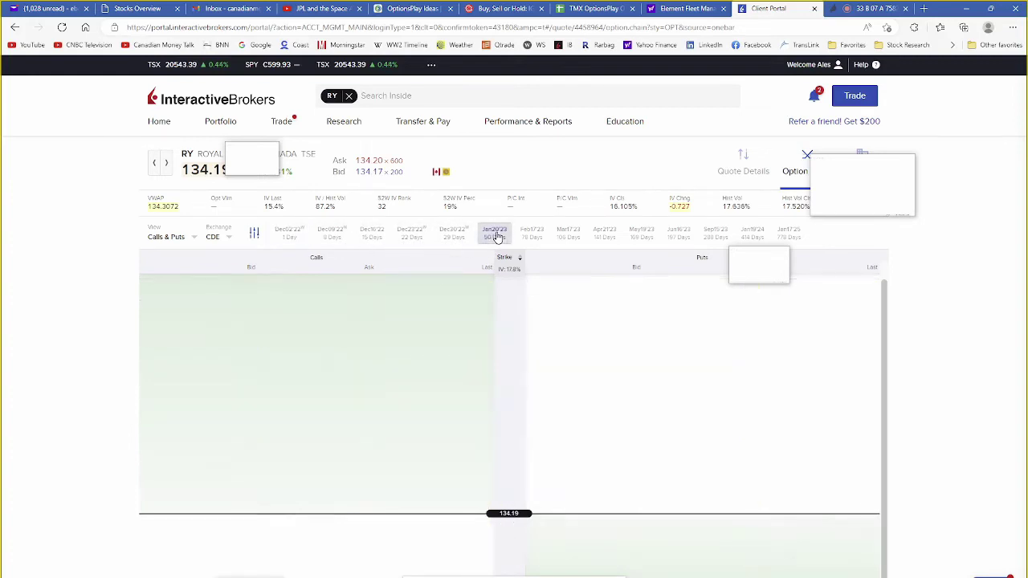
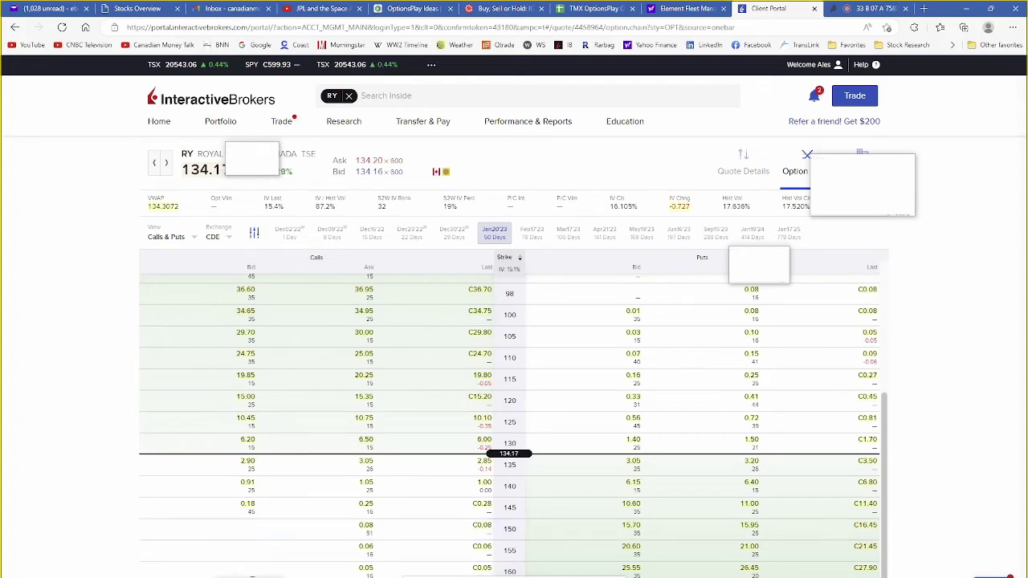
# Switch to the Excel workbook "My stocks vs optimized options" and find the matched stocks below BAM.A, selecting the SIS ticker.
pyautogui.moveTo(406, 577)
pyautogui.click(56, 562)
pyautogui.scroll(-5, 346, 477)
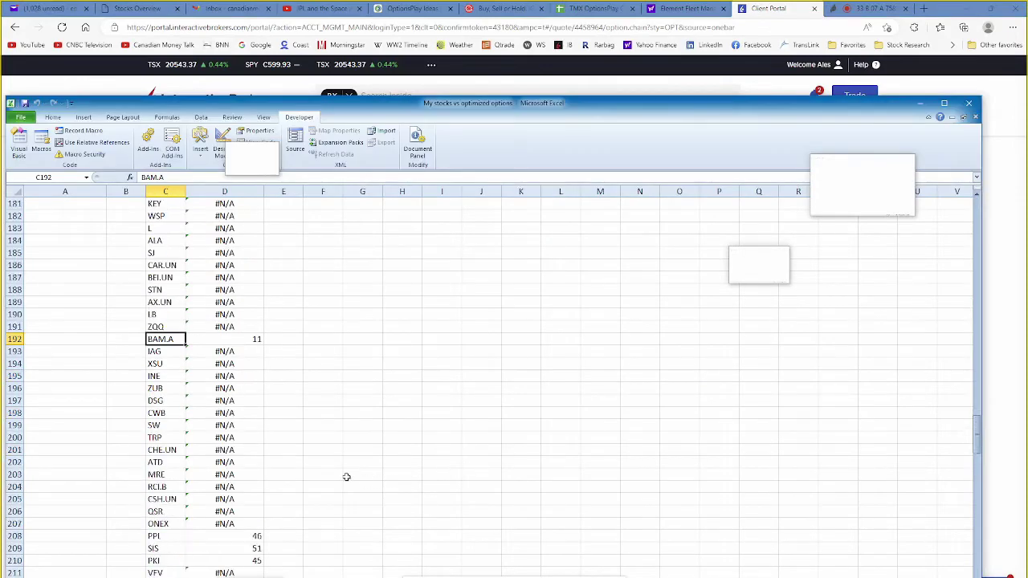
pyautogui.scroll(-2, 346, 477)
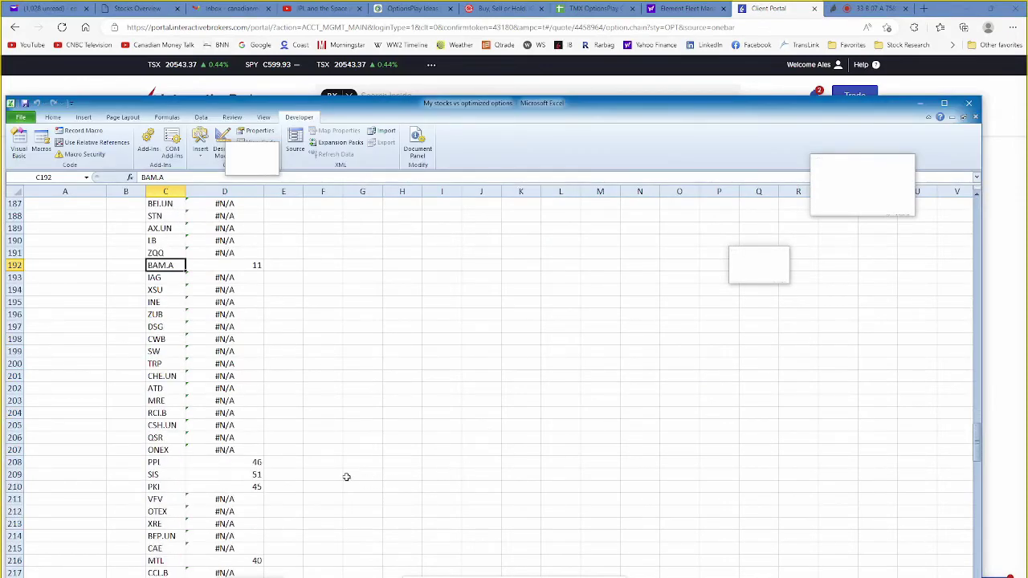
pyautogui.click(257, 463)
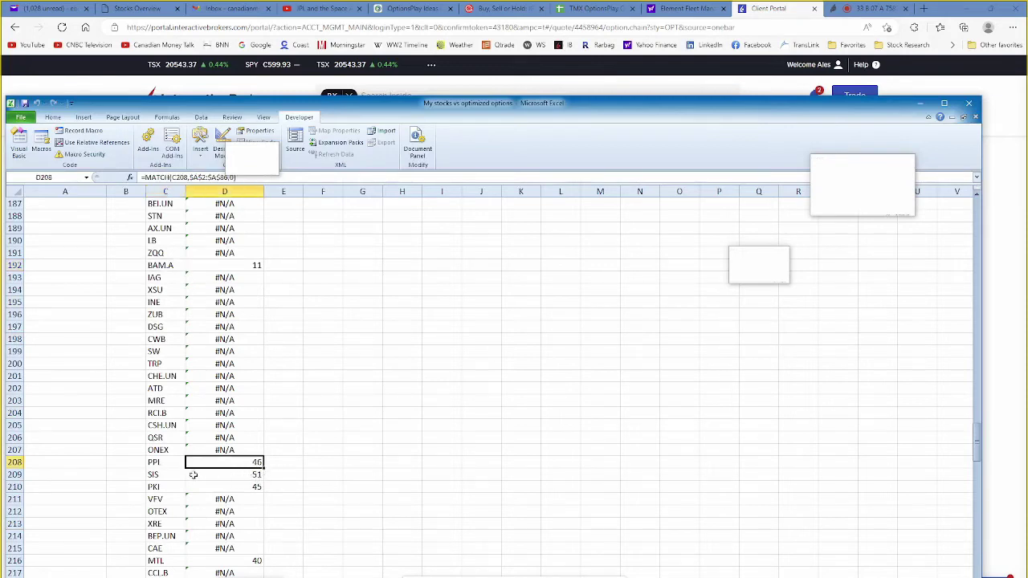
pyautogui.click(169, 476)
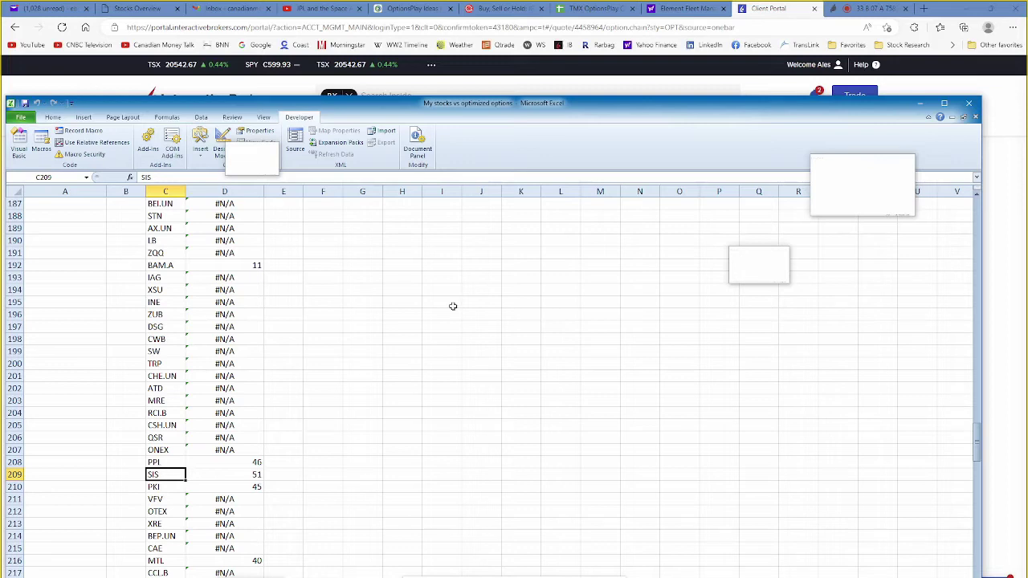
# Switch to Qtrade, look up Savaria Corporation (SIS, TSX) and review its overview and fundamentals profile.
pyautogui.click(157, 8)
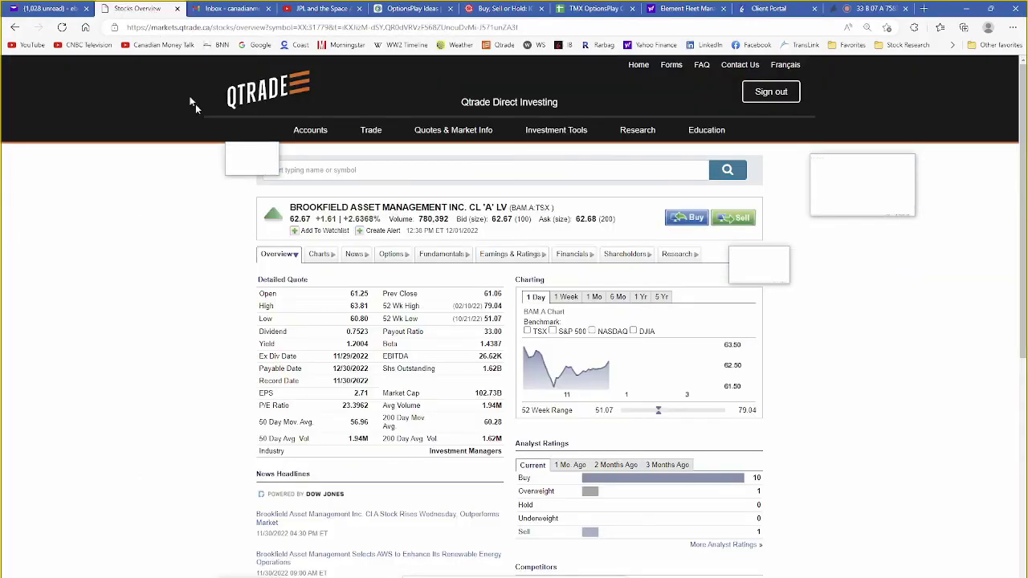
pyautogui.click(325, 169)
pyautogui.write('sis')
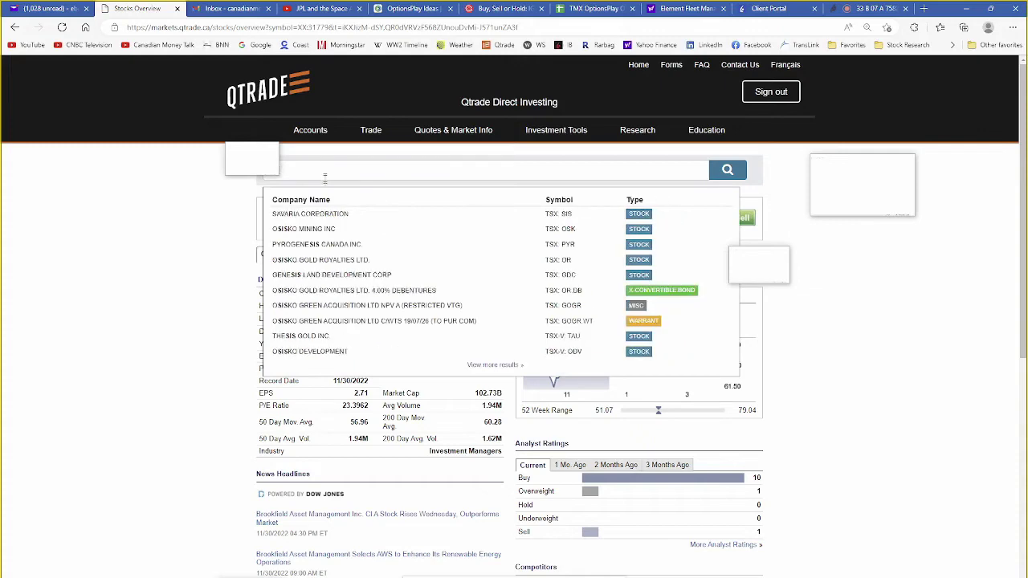
pyautogui.click(328, 213)
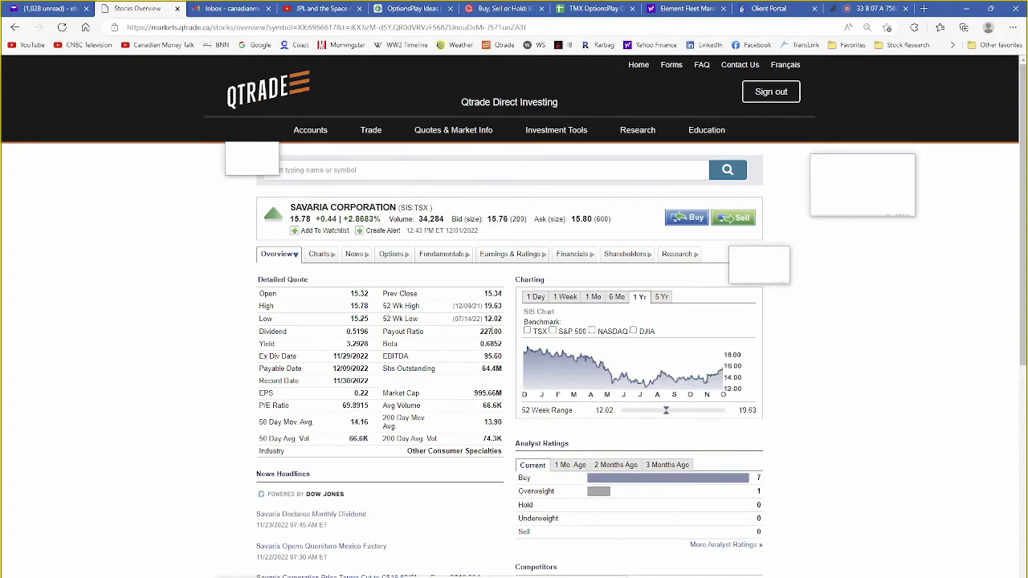
pyautogui.click(443, 255)
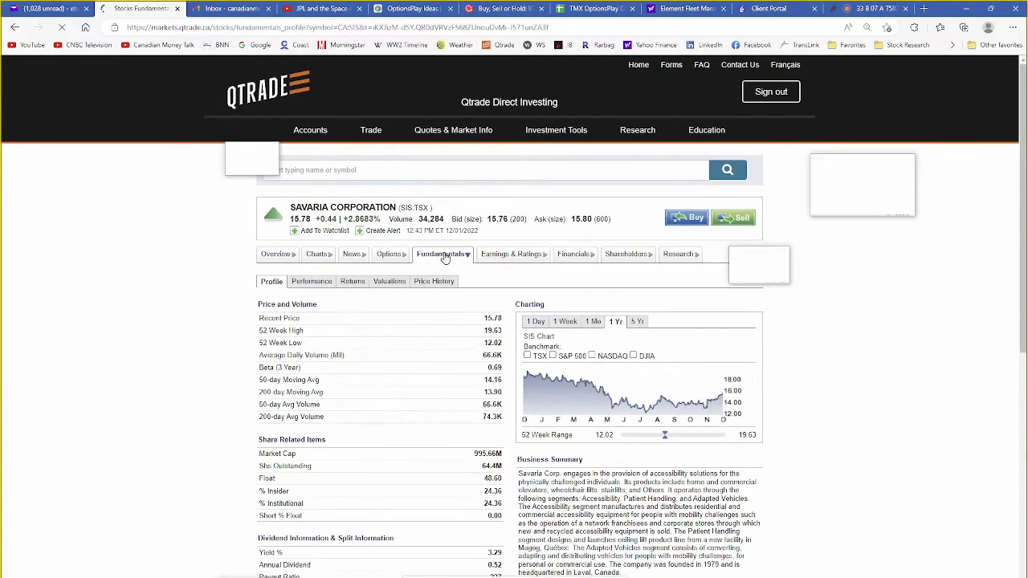
pyautogui.scroll(-3, 465, 432)
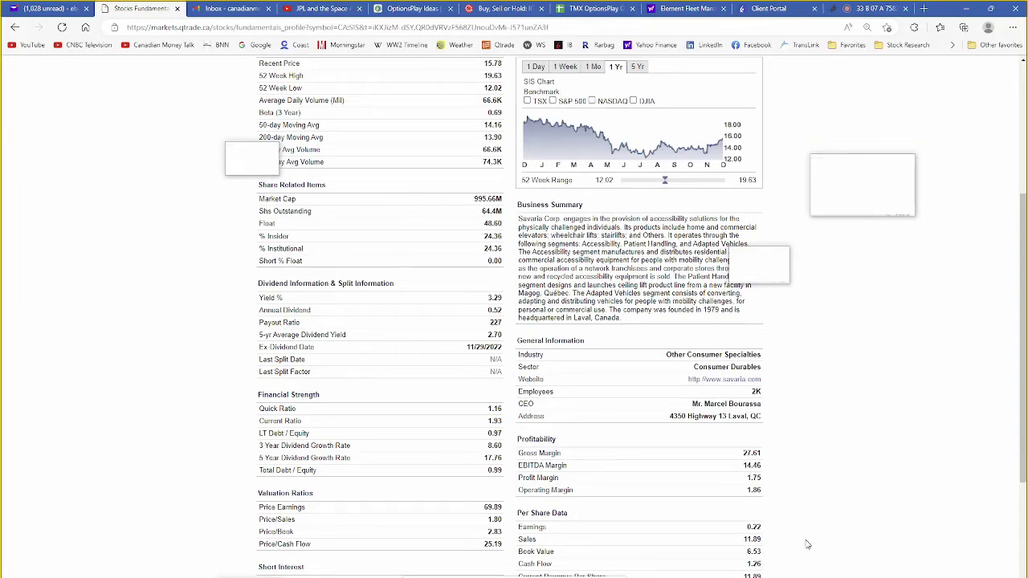
pyautogui.scroll(2, 807, 545)
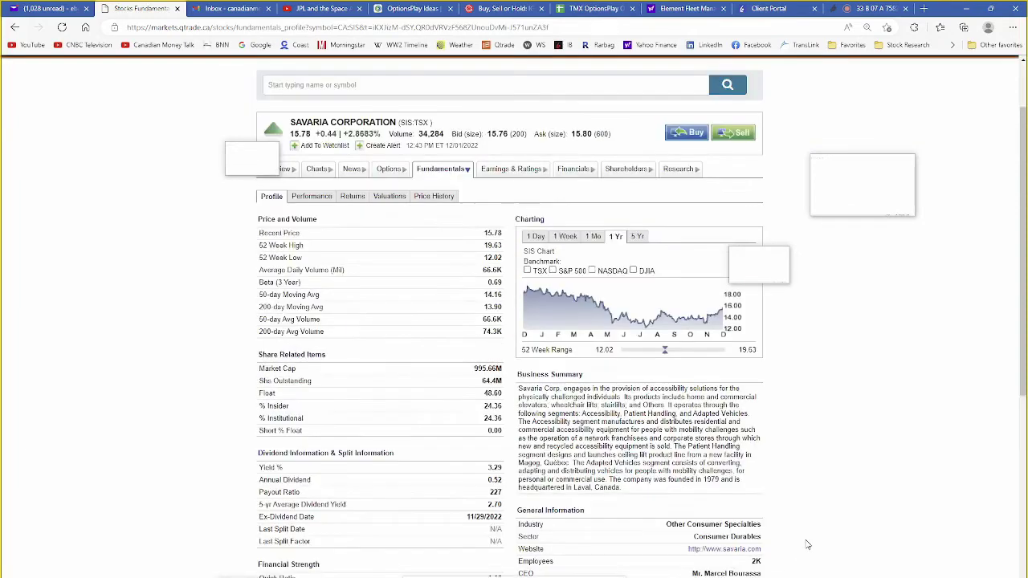
# Switch to OptionsPlay and load SIS Savaria Corp. to check its chart and trend.
pyautogui.click(395, 9)
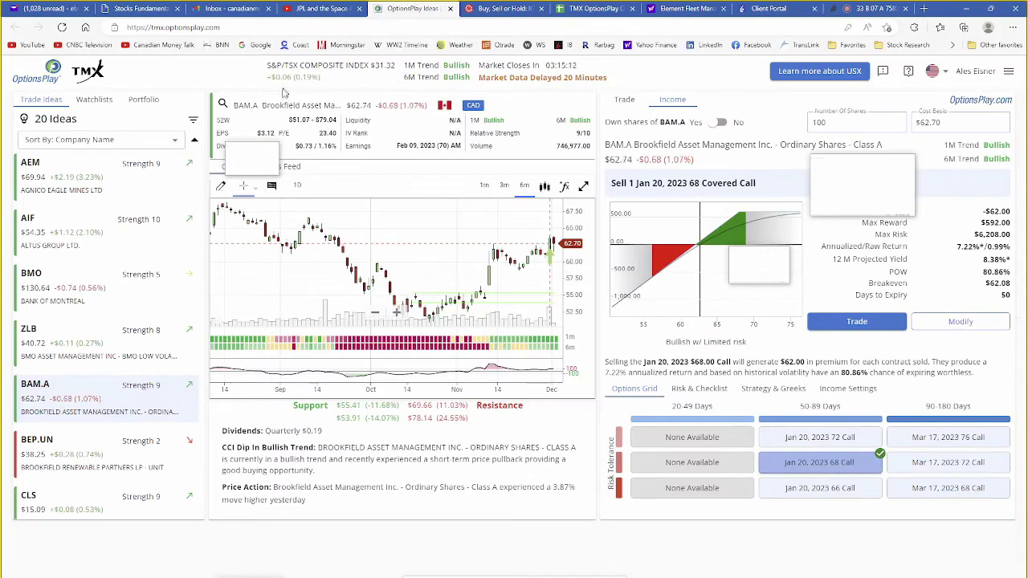
pyautogui.click(265, 102)
pyautogui.write('SIS')
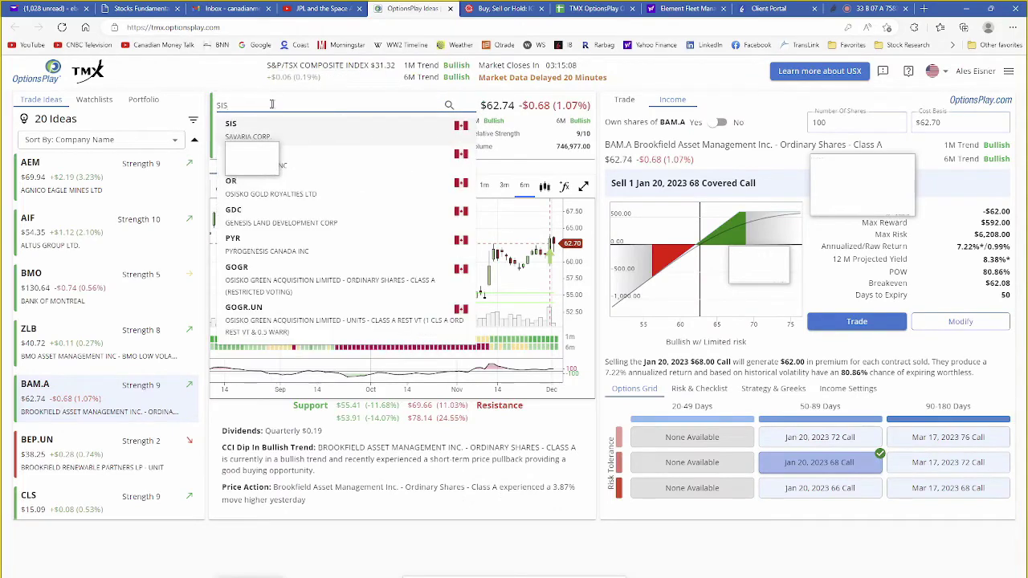
pyautogui.click(292, 133)
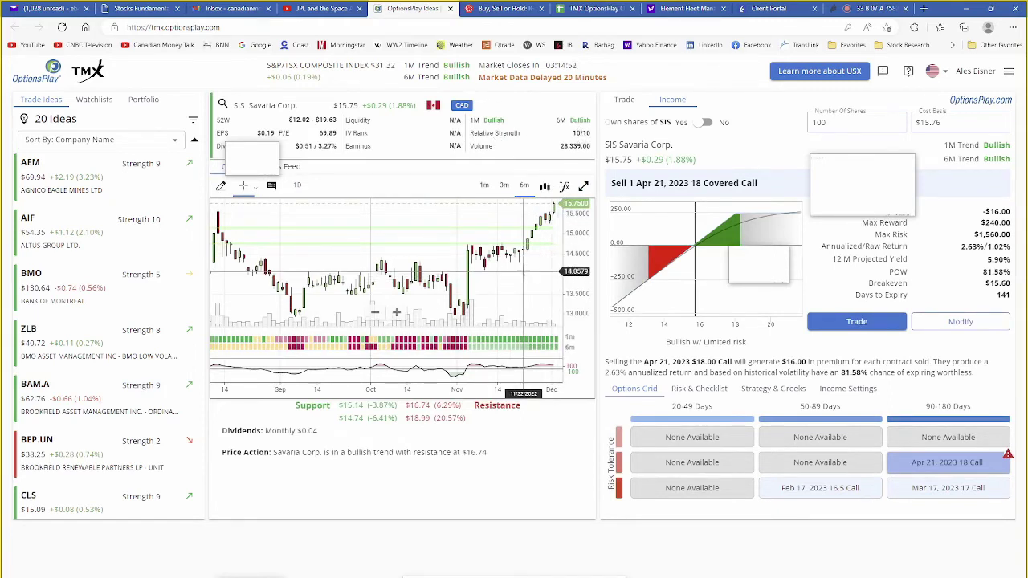
# Find the SIS row in the OptionsPlay put report in the Google Sheets income report.
pyautogui.click(583, 9)
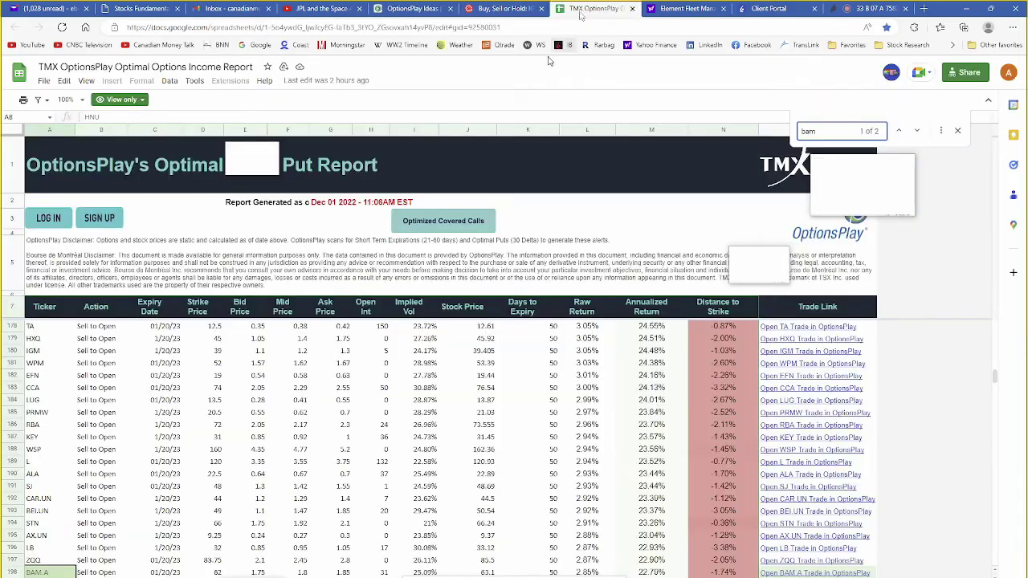
pyautogui.hotkey('ctrl', 'f')
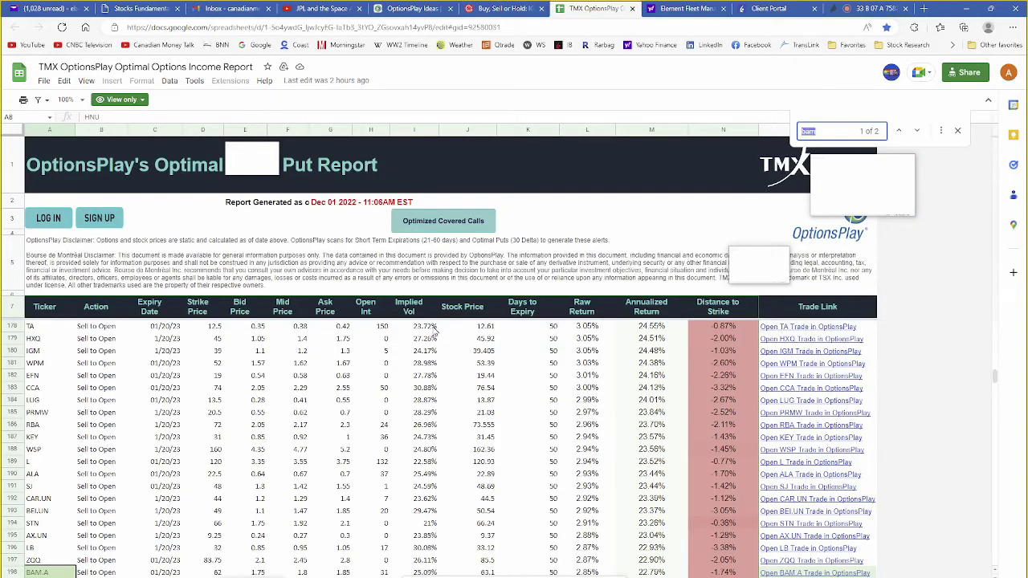
pyautogui.write('sis')
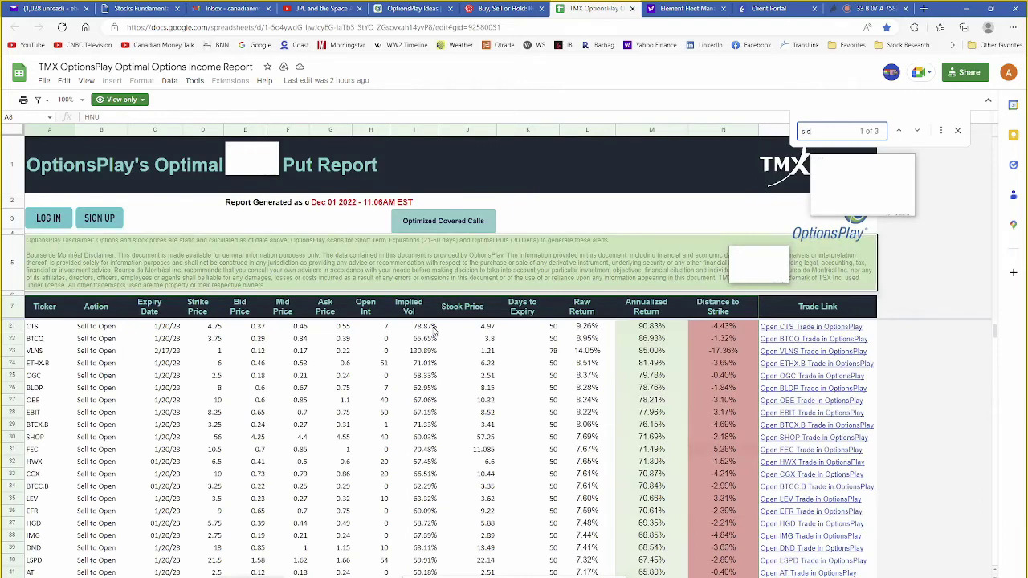
pyautogui.click(918, 131)
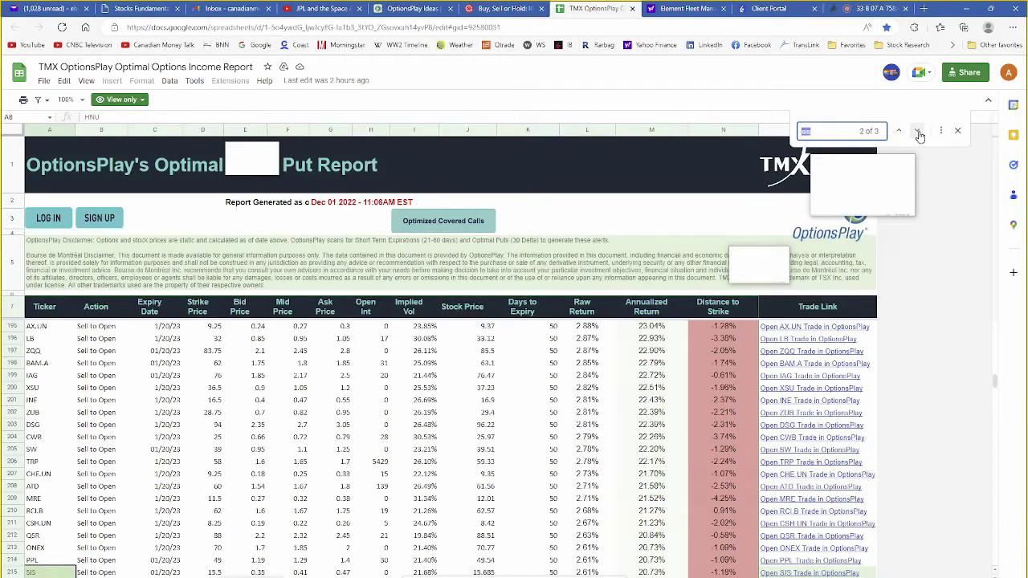
# Switch to Yahoo Finance and look up the Toronto listing of Savaria Corporation (SIS.TO).
pyautogui.click(406, 9)
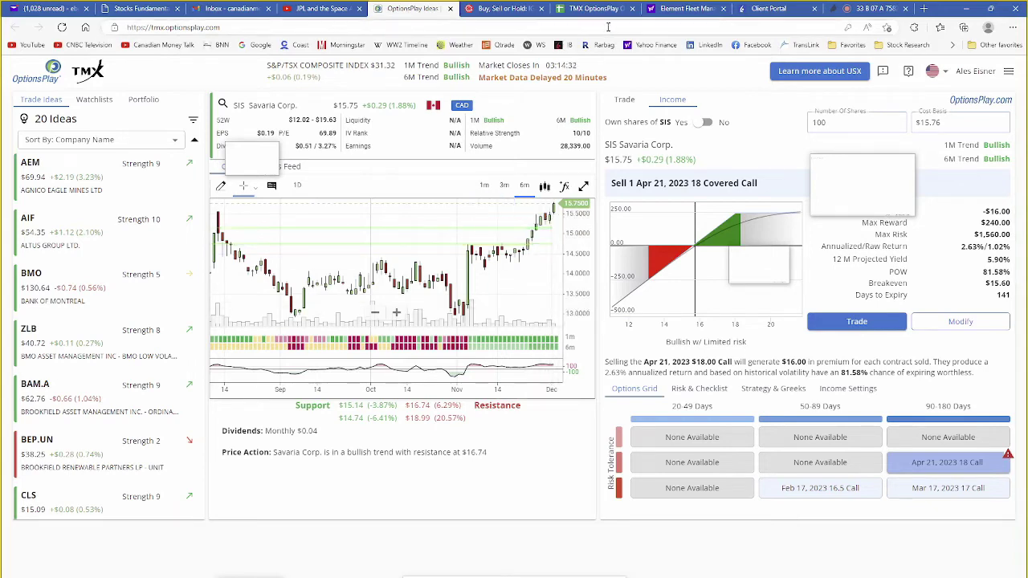
pyautogui.click(677, 8)
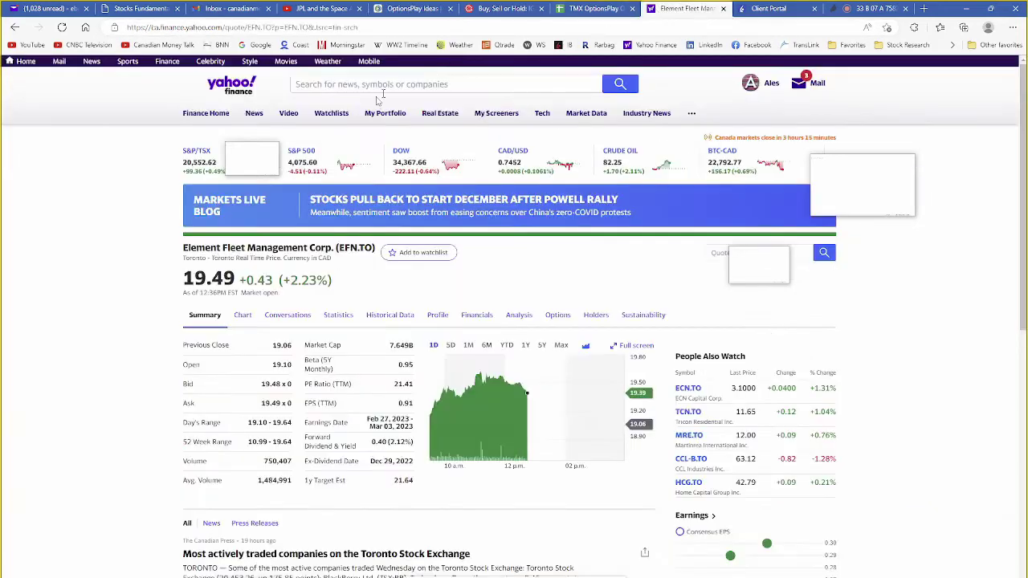
pyautogui.click(338, 84)
pyautogui.write('sis')
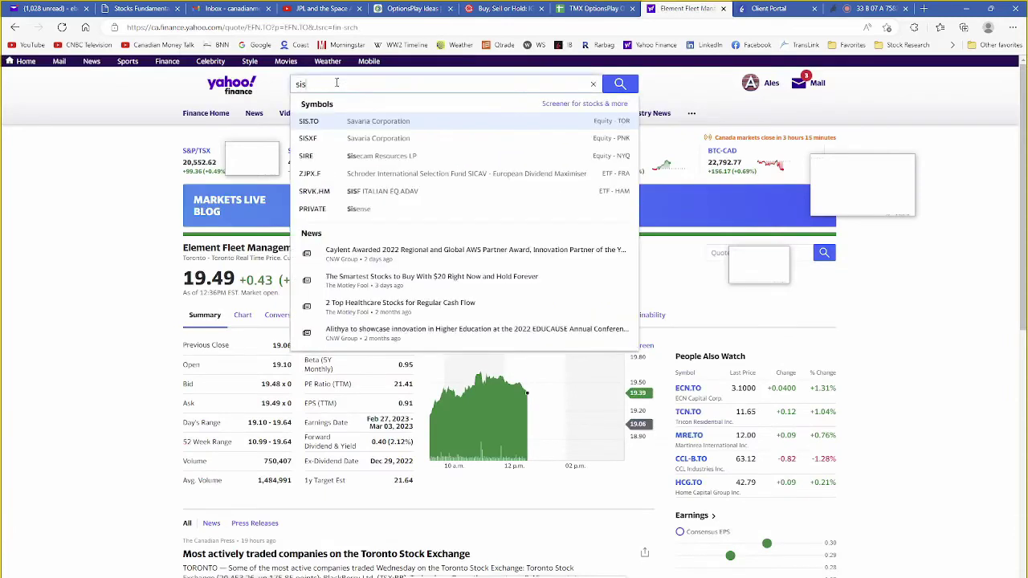
pyautogui.click(454, 129)
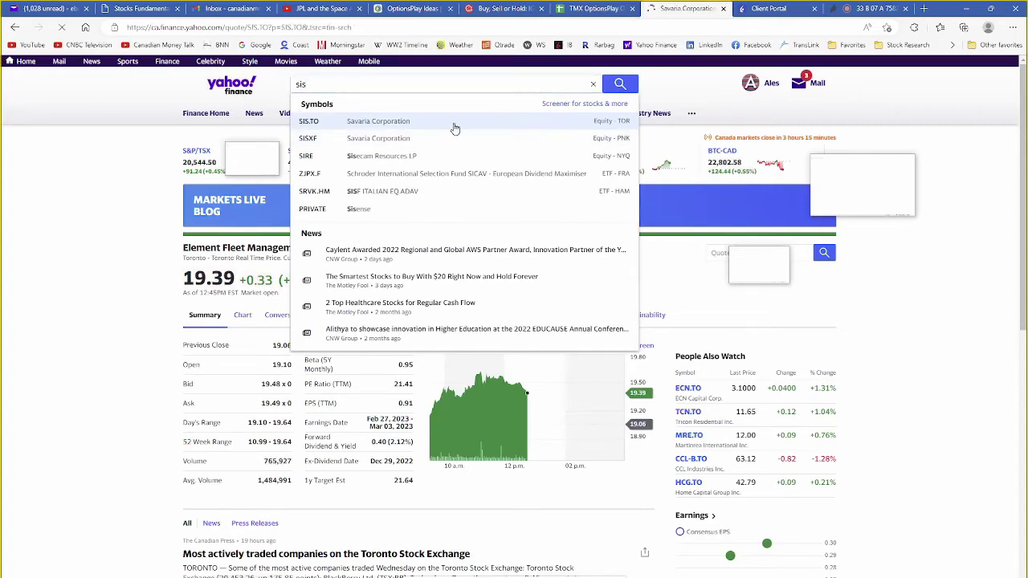
# Review Savaria's research and Desjardins Analyst Report on Qtrade, close the report and return to its Yahoo Finance summary.
pyautogui.click(142, 8)
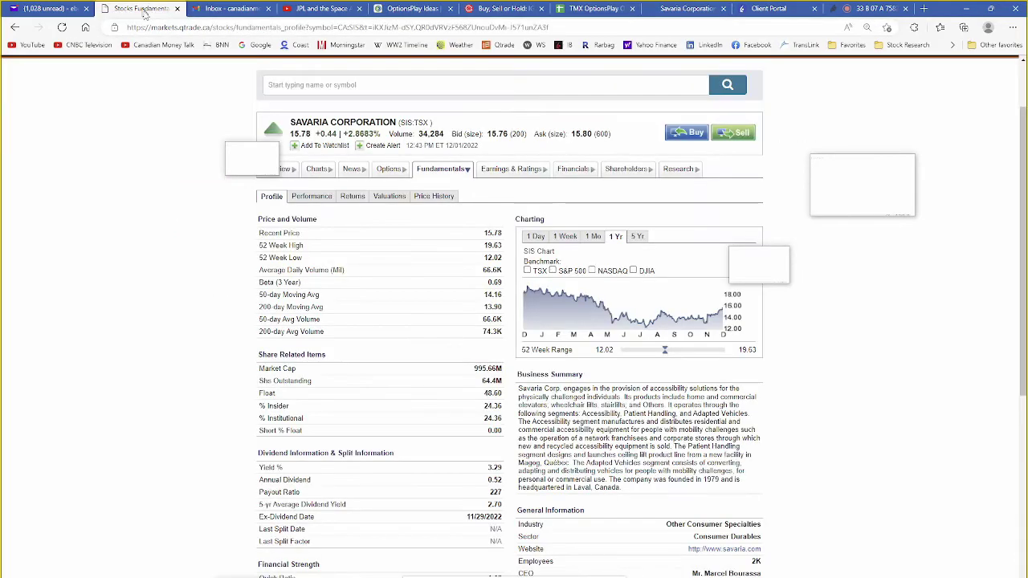
pyautogui.click(288, 173)
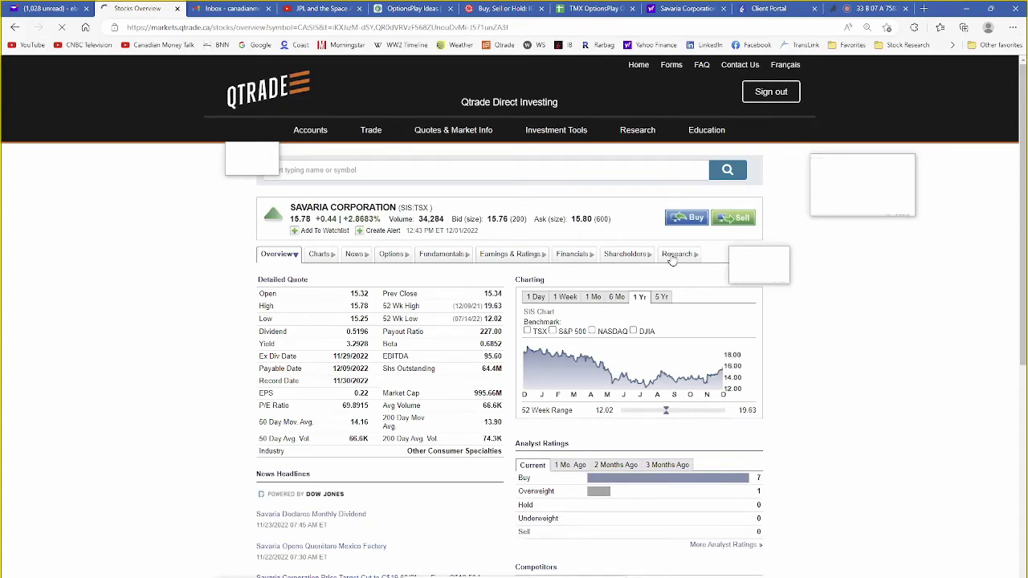
pyautogui.click(673, 258)
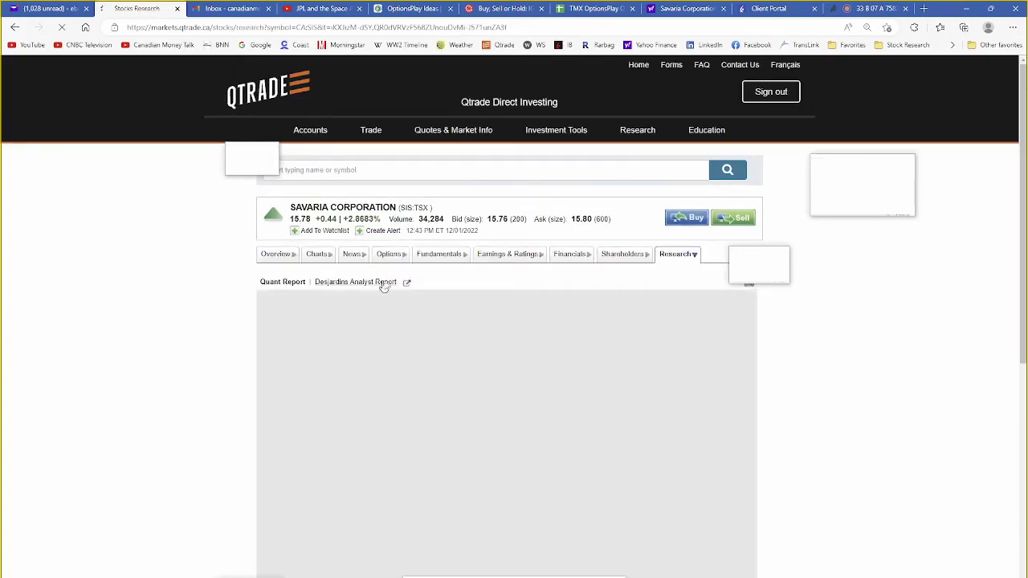
pyautogui.click(380, 284)
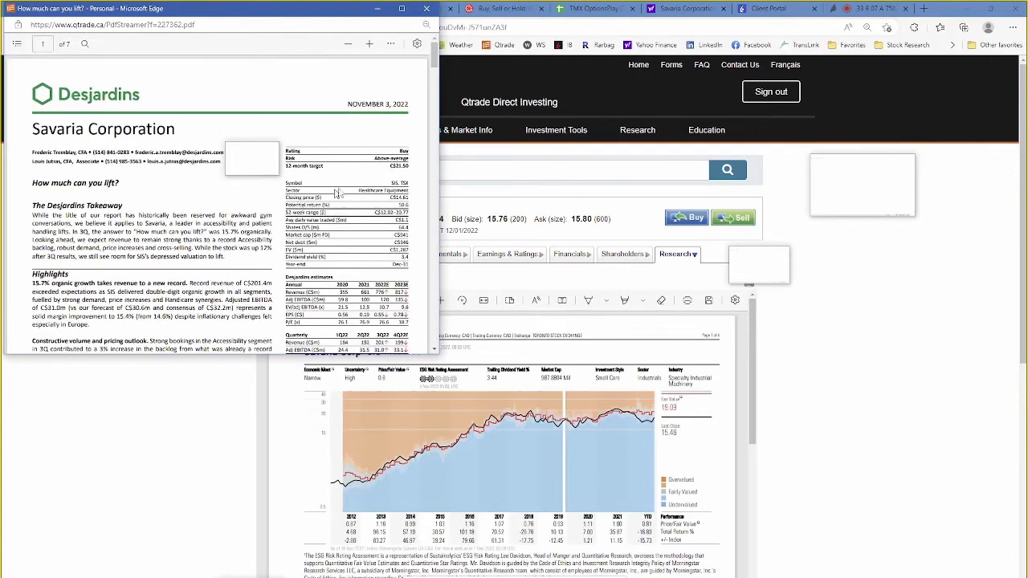
pyautogui.click(426, 9)
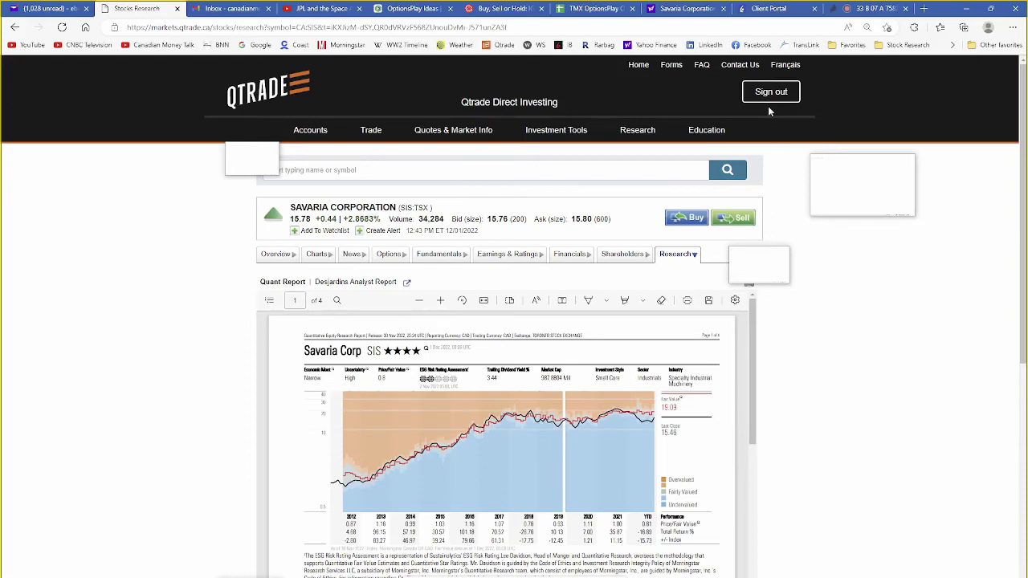
pyautogui.click(693, 9)
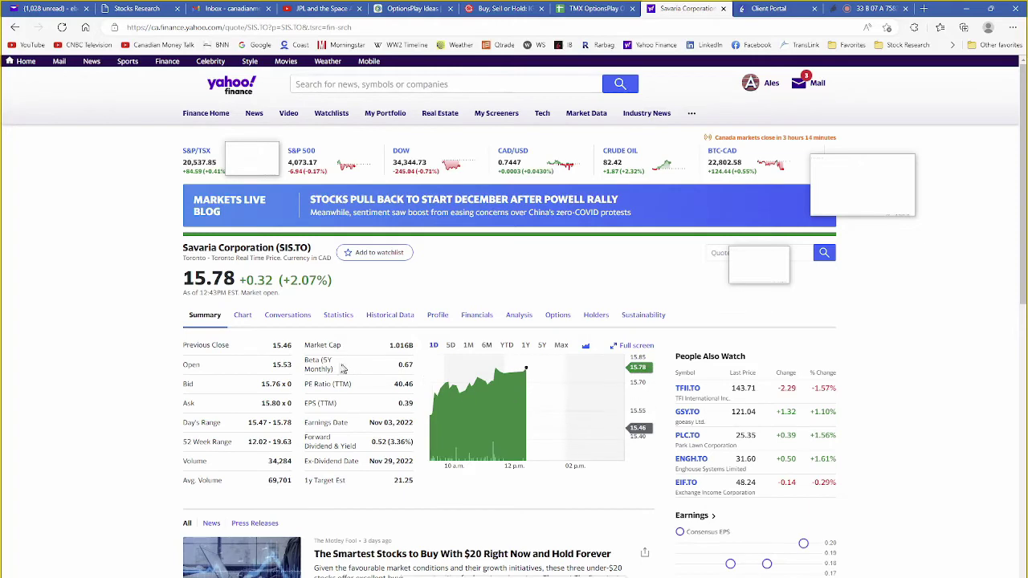
# Examine the SIS.TO price chart together with its RSI and MACD indicators.
pyautogui.click(242, 317)
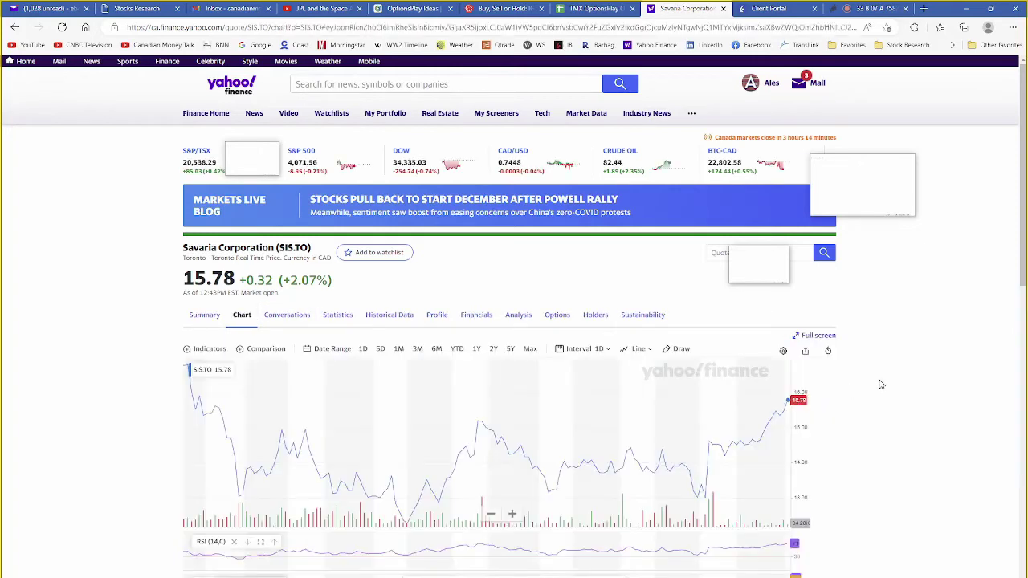
pyautogui.scroll(-1, 880, 385)
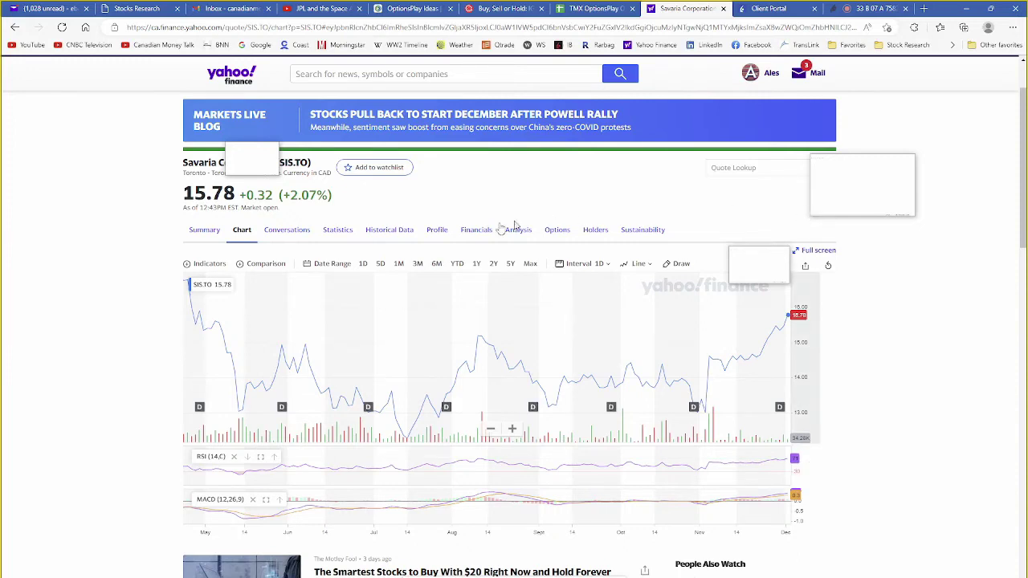
# Set Savaria's historical prices to the maximum time period and monthly frequency, apply the settings and download the data.
pyautogui.click(388, 233)
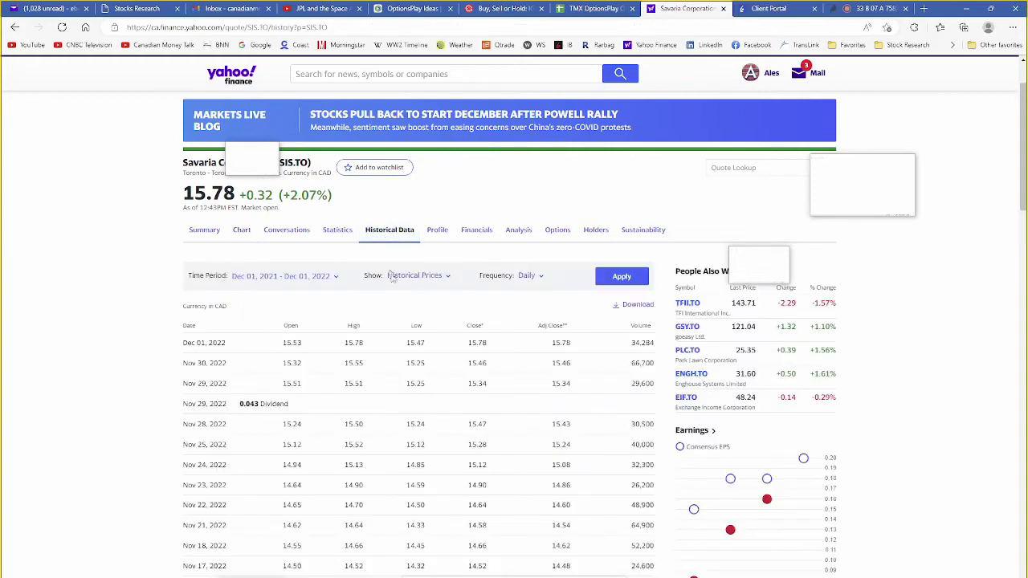
pyautogui.click(322, 279)
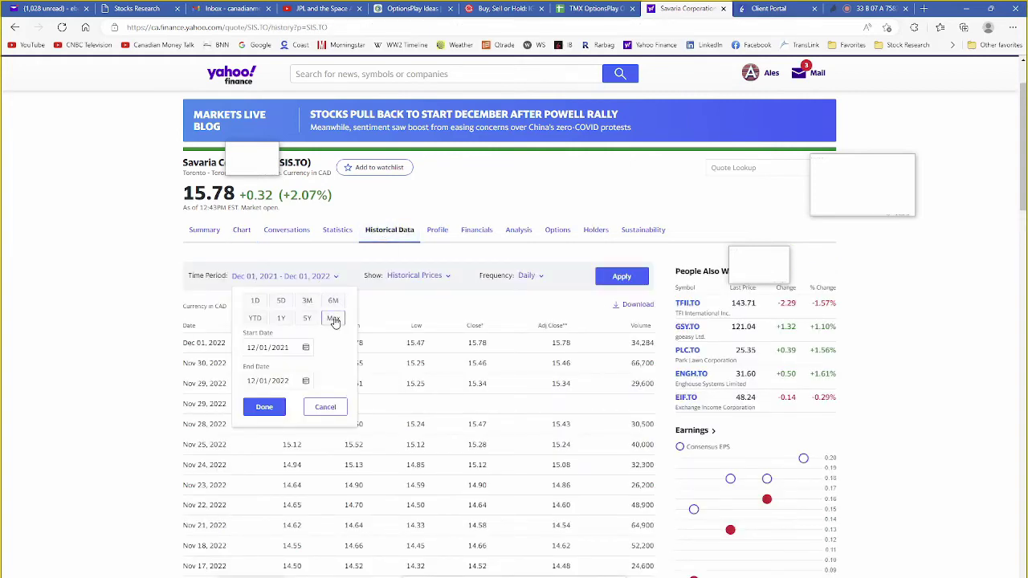
pyautogui.click(333, 320)
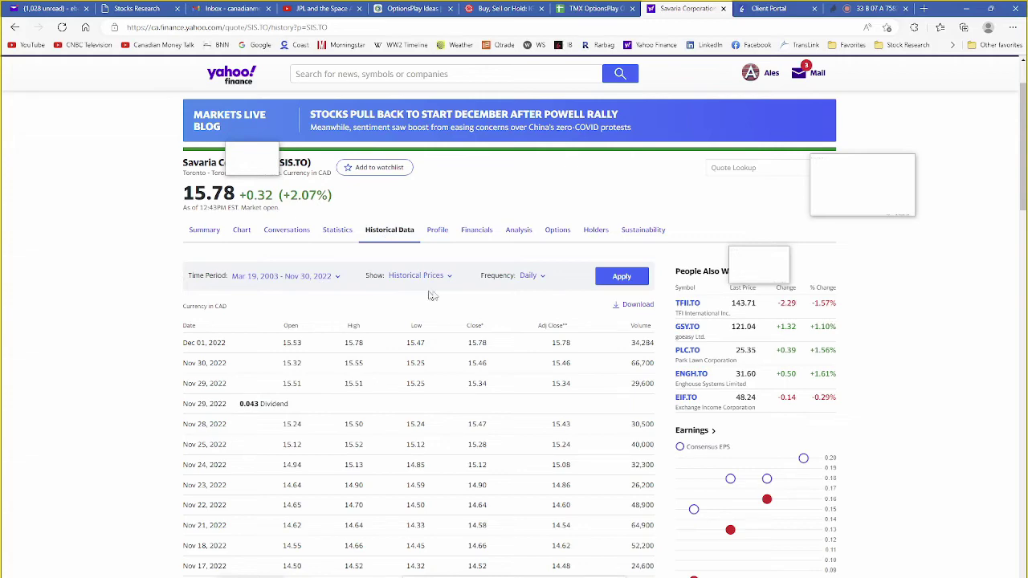
pyautogui.click(529, 276)
pyautogui.click(514, 337)
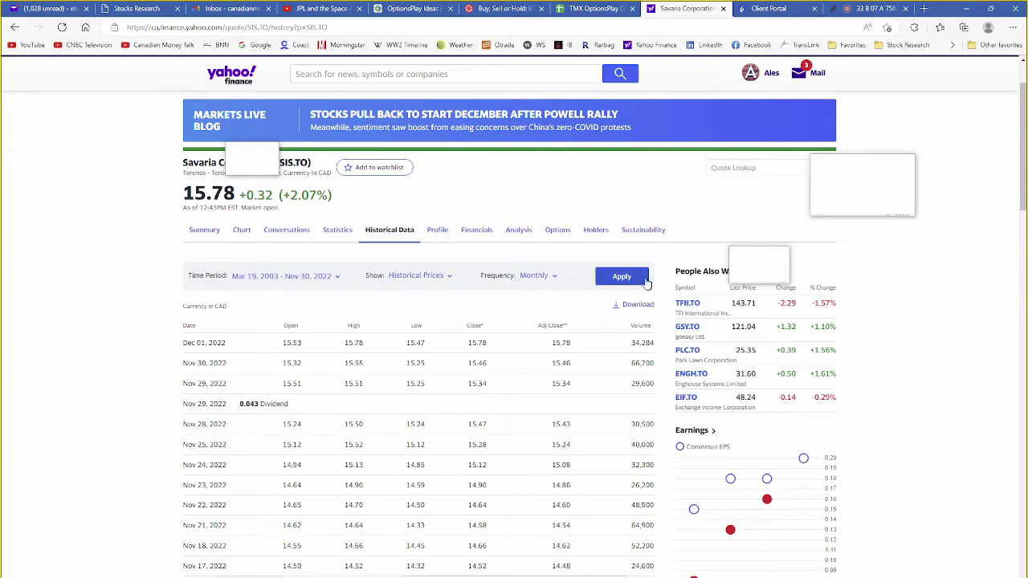
pyautogui.click(630, 279)
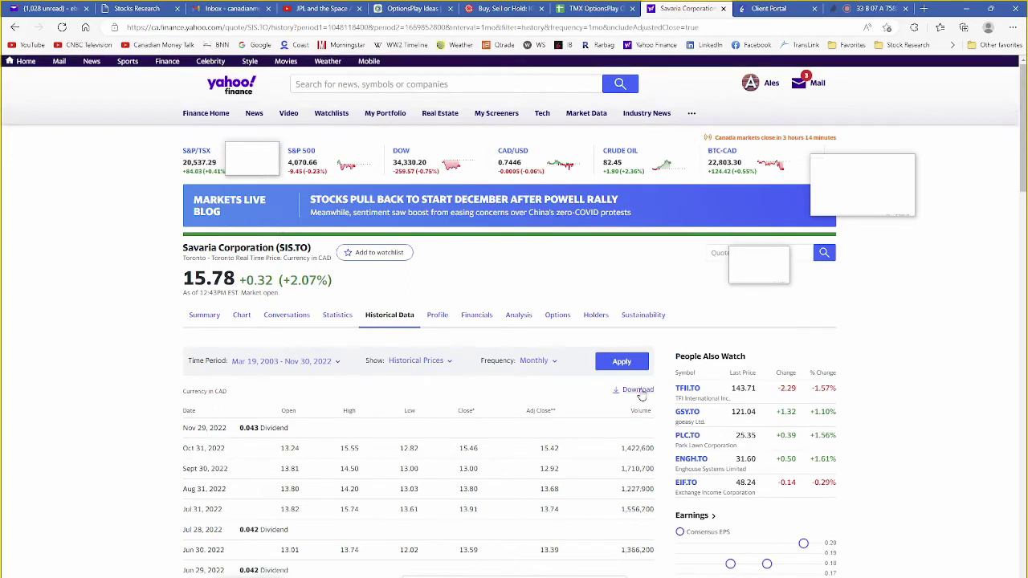
pyautogui.click(638, 389)
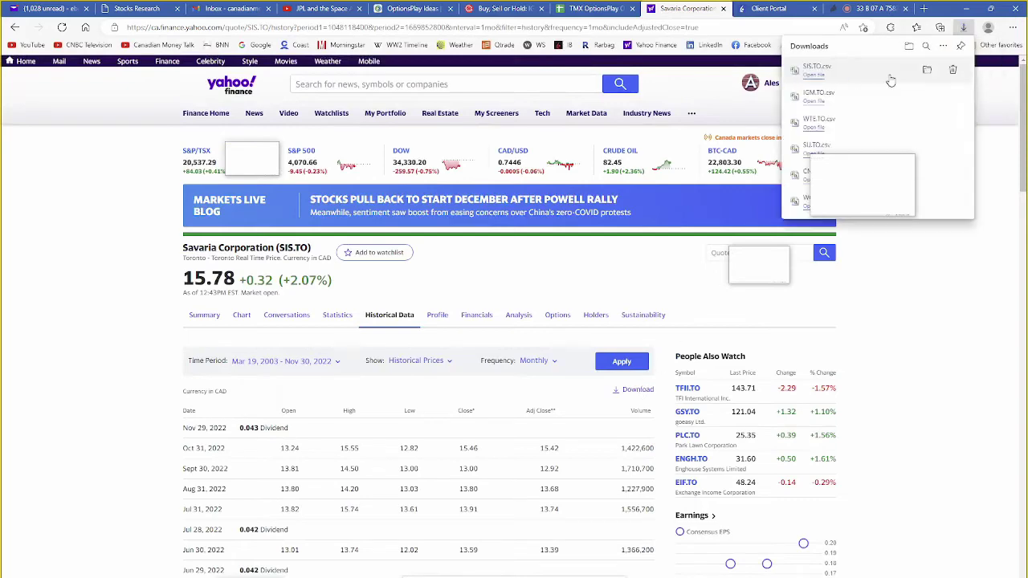
# Open the downloaded SIS.TO.csv in Excel, run the CNQ.TO.csv!dfd macro on it to build the monthly seasonality table, and minimize the workbook.
pyautogui.click(813, 74)
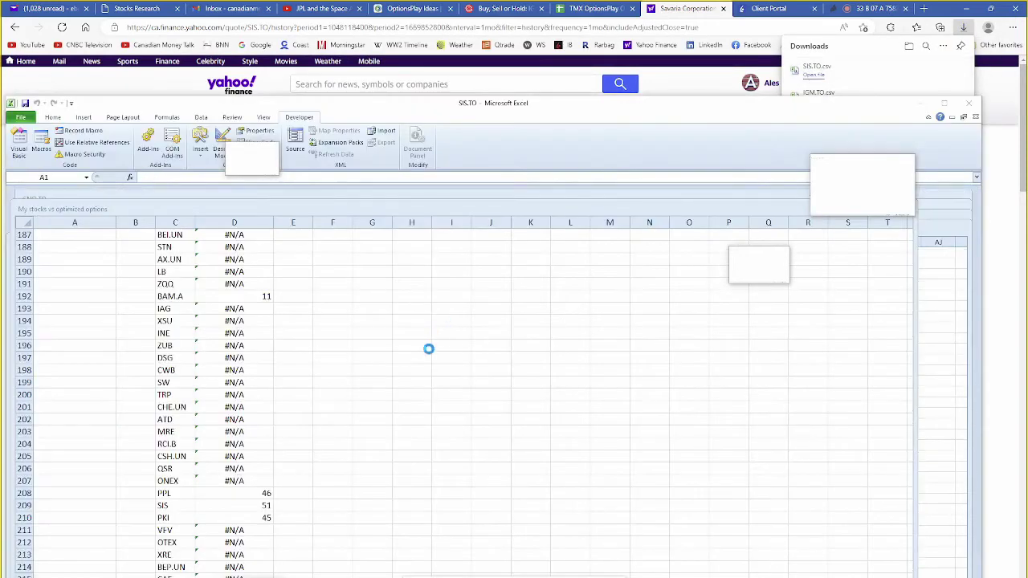
pyautogui.click(85, 172)
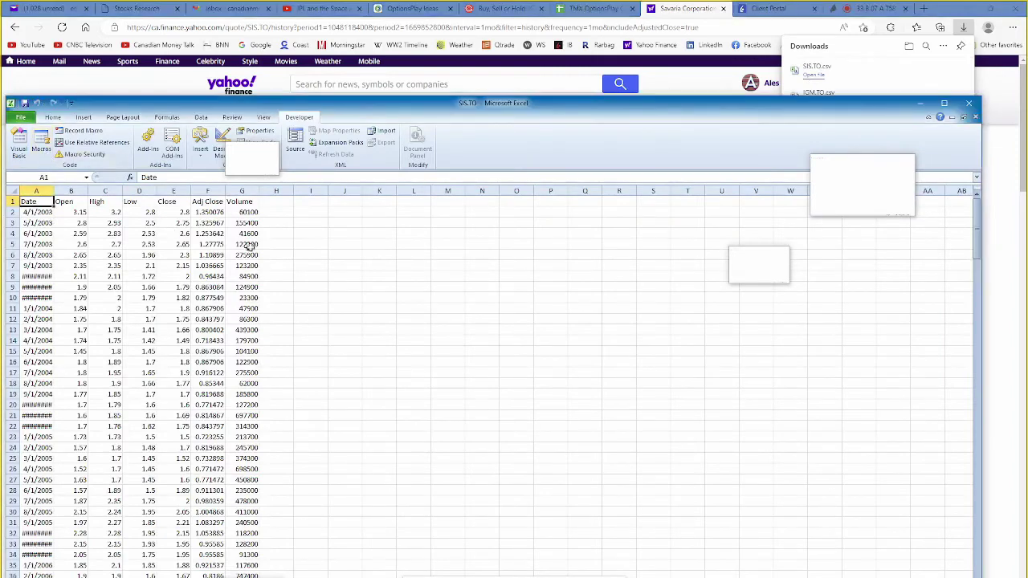
pyautogui.click(41, 146)
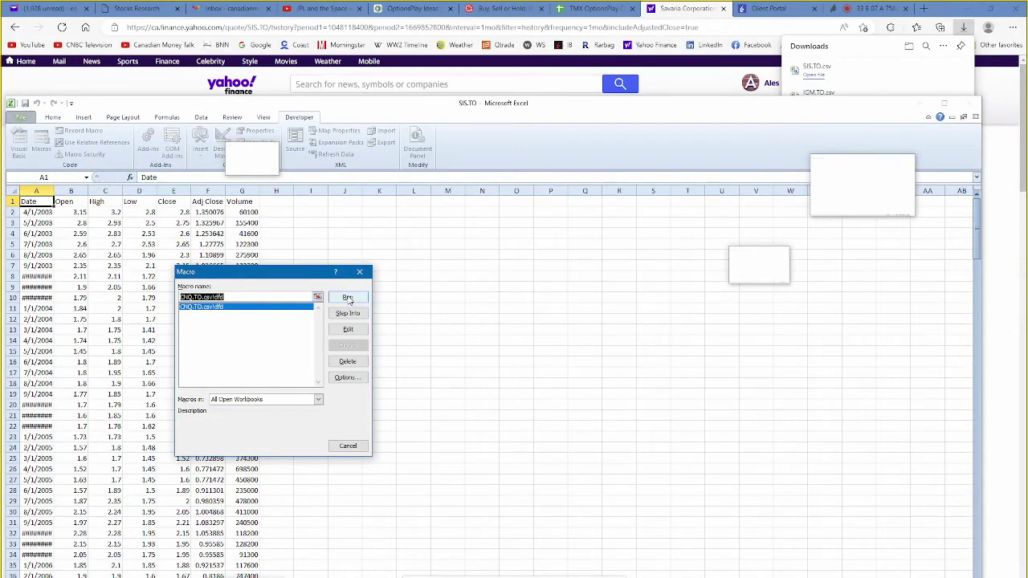
pyautogui.click(347, 298)
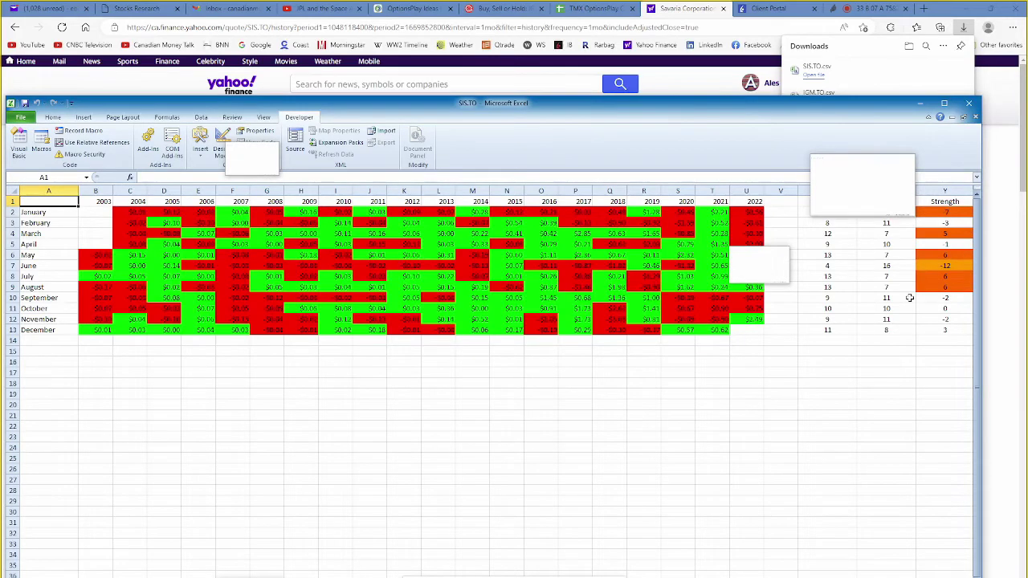
pyautogui.click(922, 104)
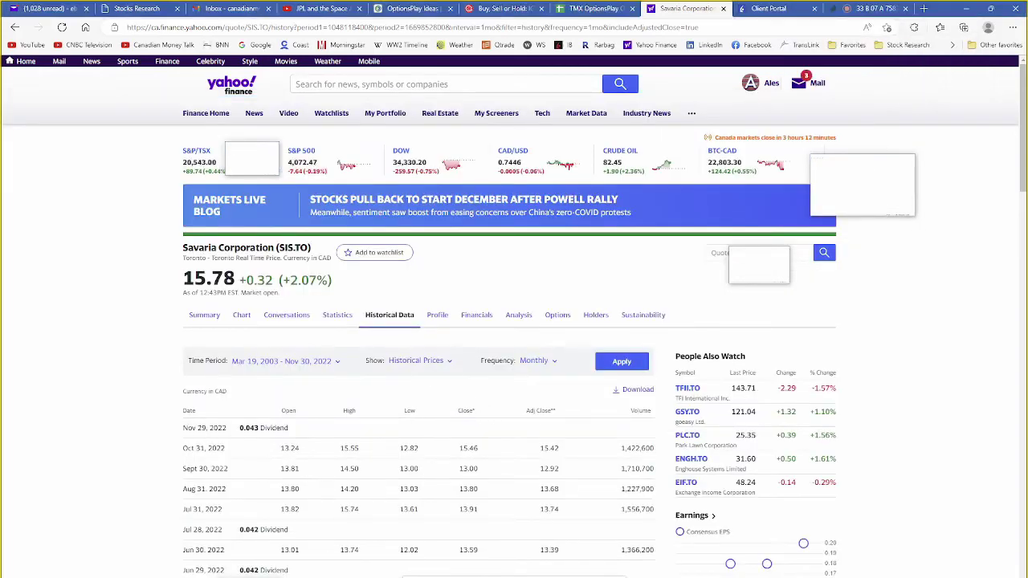
# Return to the "My stocks vs optimized options" workbook and find the next candidates below SIS, ending on MTL.
pyautogui.click(464, 577)
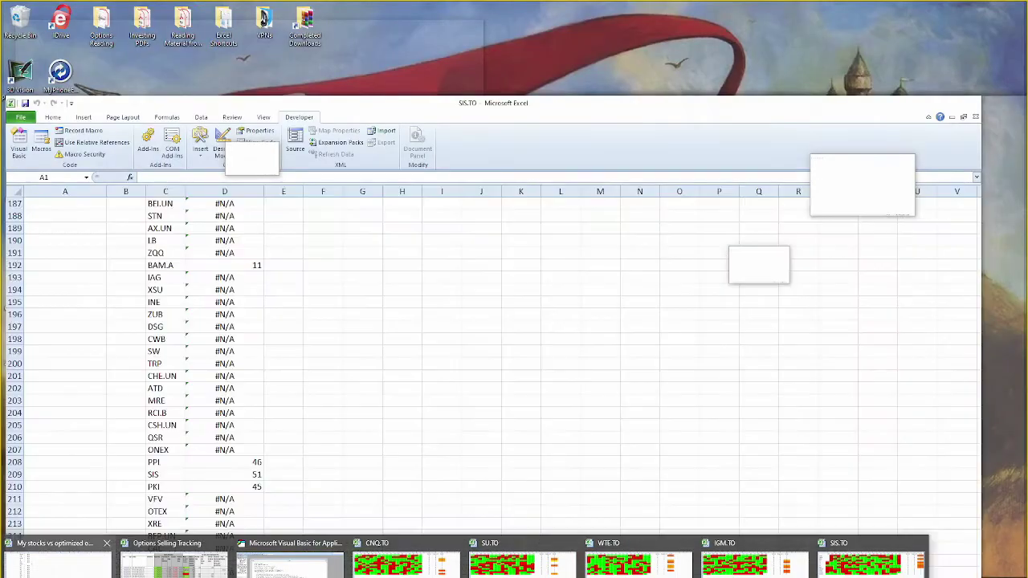
pyautogui.click(57, 563)
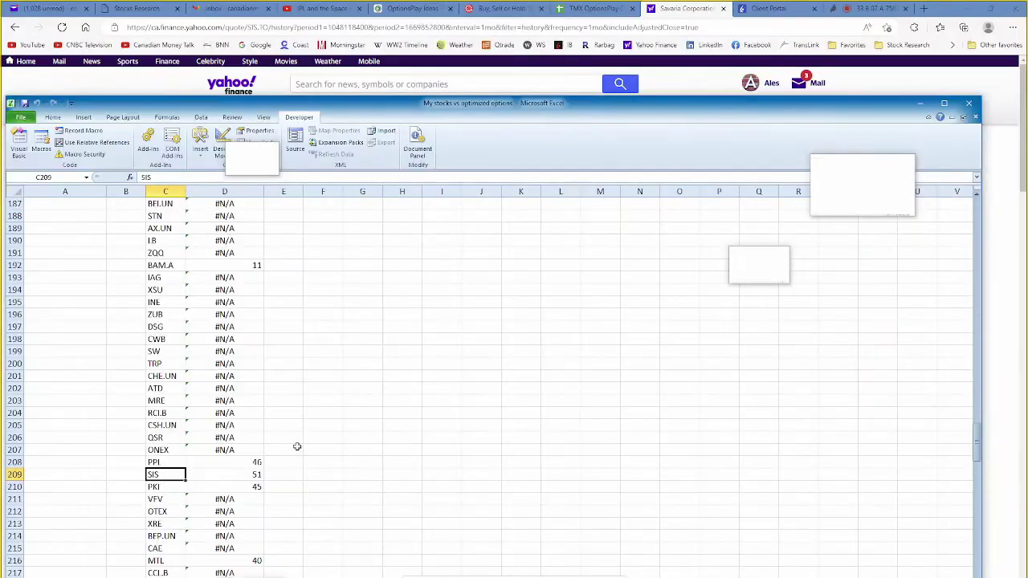
pyautogui.scroll(-2, 296, 447)
pyautogui.click(158, 413)
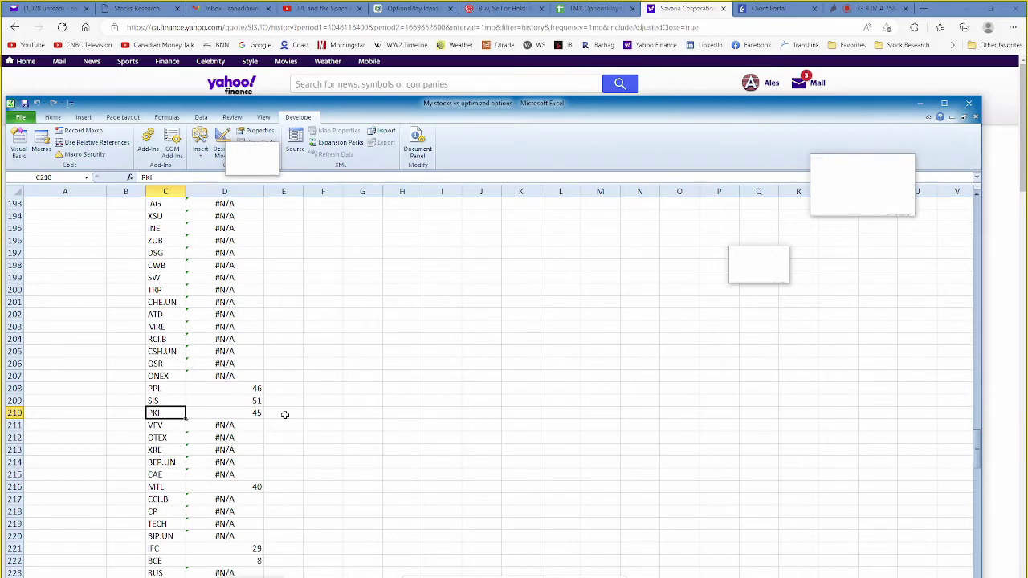
pyautogui.click(156, 486)
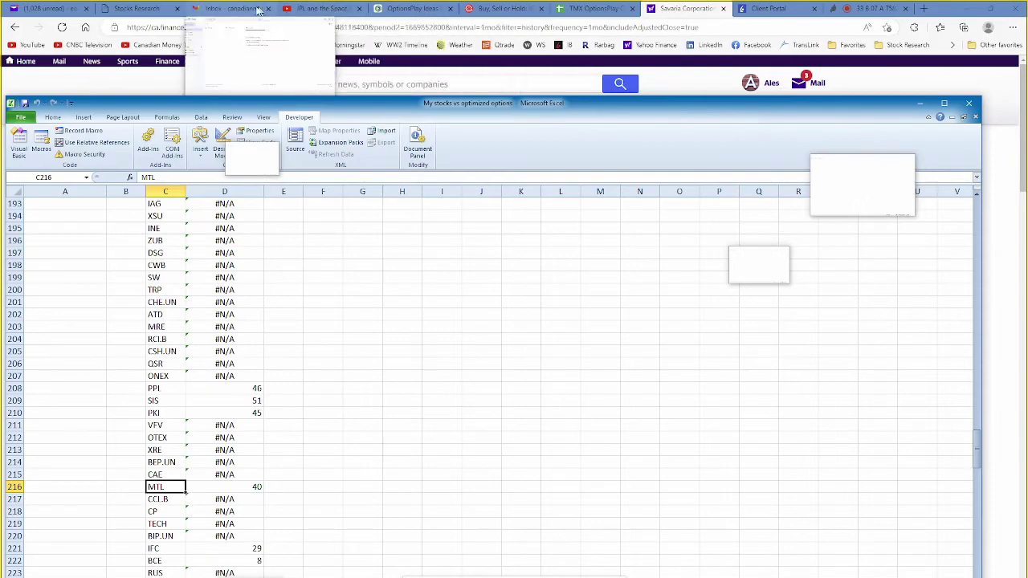
# Switch to Qtrade and look up the TSX stock Mullen Group Ltd (MTL) in its research page.
pyautogui.click(144, 6)
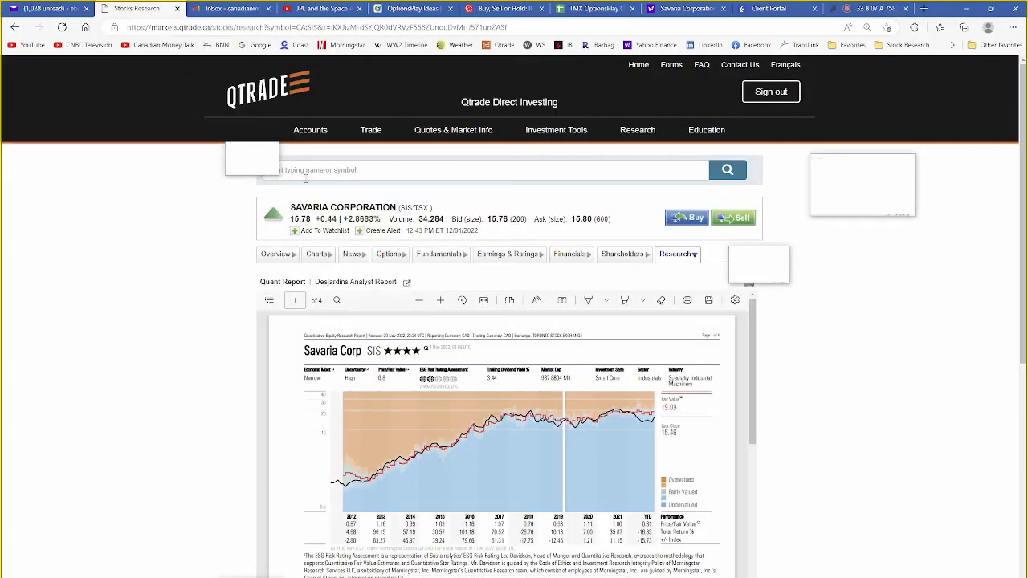
pyautogui.click(309, 172)
pyautogui.write('MTL')
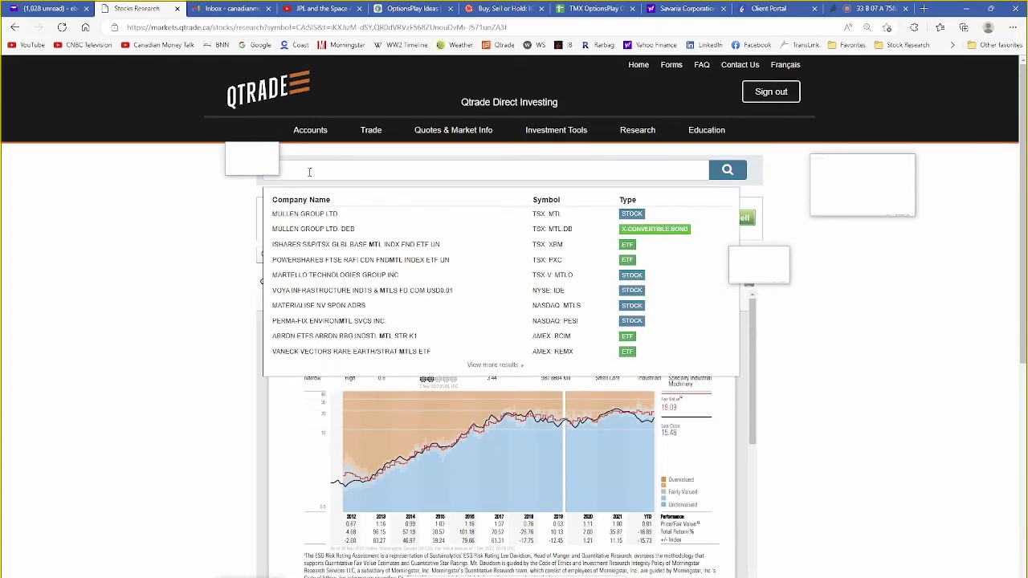
pyautogui.click(348, 214)
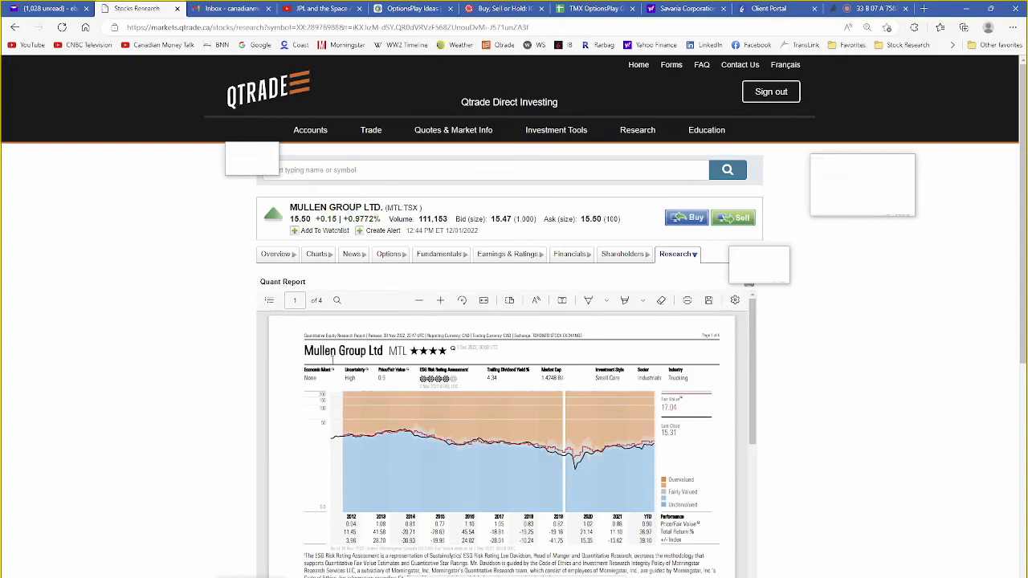
# Review Mullen Group's overview and fundamentals on Qtrade, including dividend information, valuation ratios and cash flow per share.
pyautogui.click(273, 256)
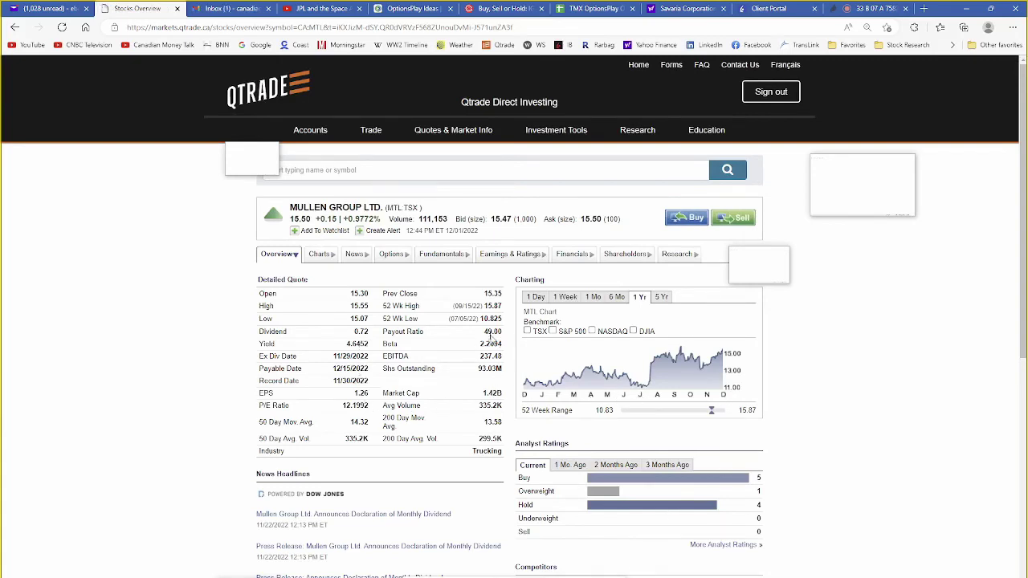
pyautogui.click(455, 266)
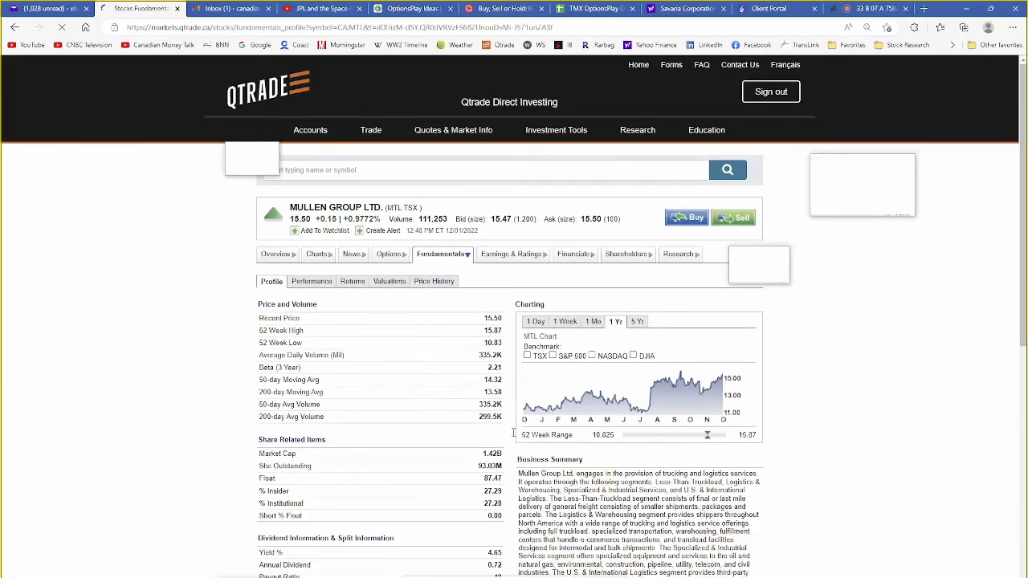
pyautogui.scroll(-5, 488, 341)
pyautogui.scroll(-1, 536, 464)
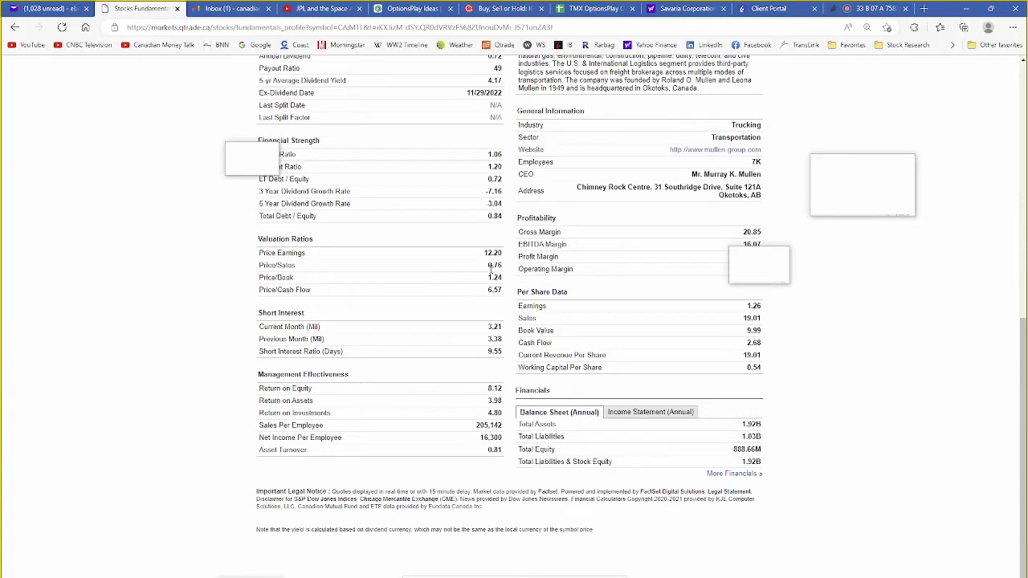
pyautogui.scroll(1, 490, 270)
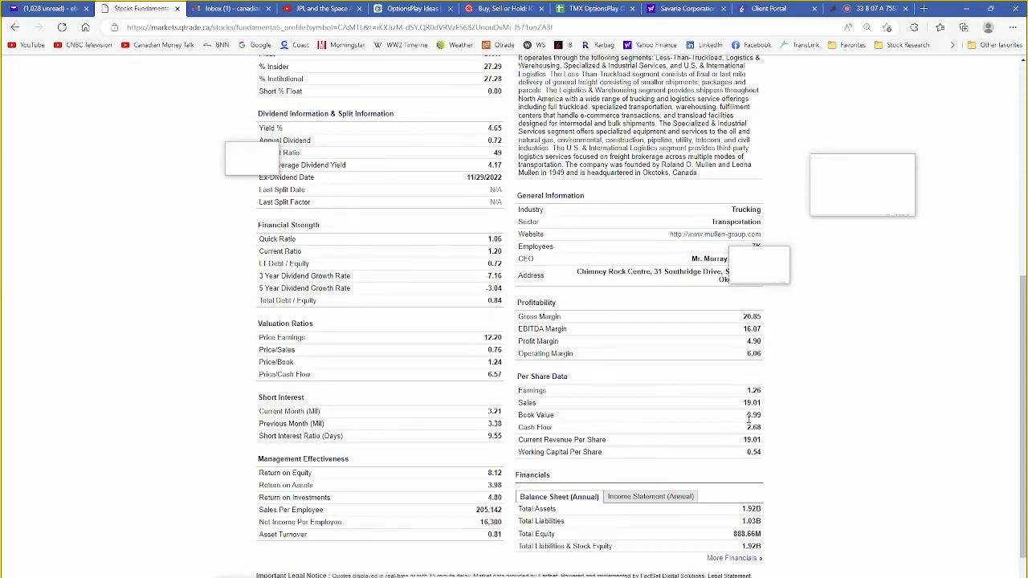
pyautogui.moveTo(767, 434); pyautogui.dragTo(747, 428)
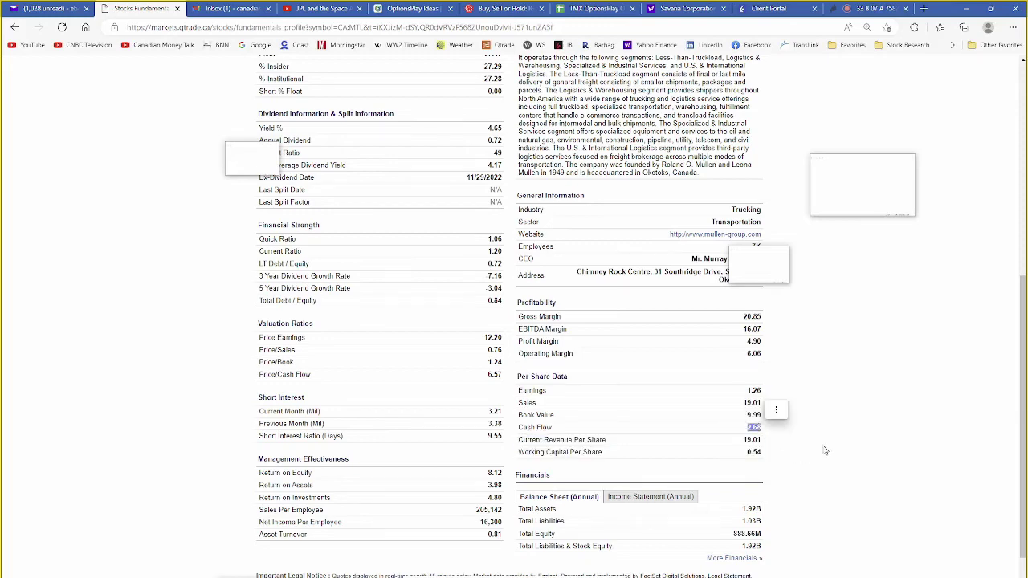
pyautogui.scroll(2, 498, 354)
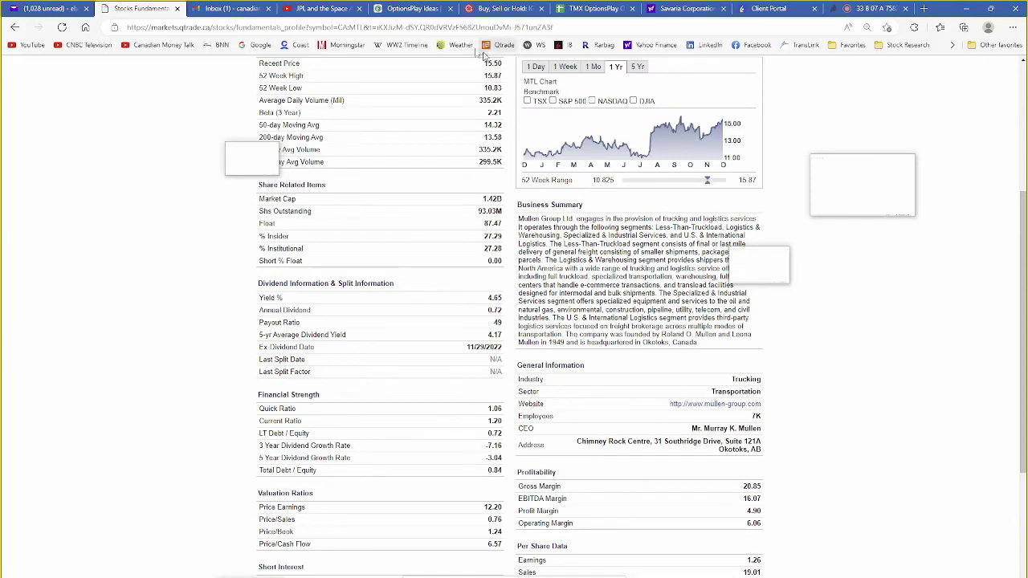
# Switch to OptionsPlay and load MTL Mullen Group Ltd to check its chart and trend.
pyautogui.click(431, 9)
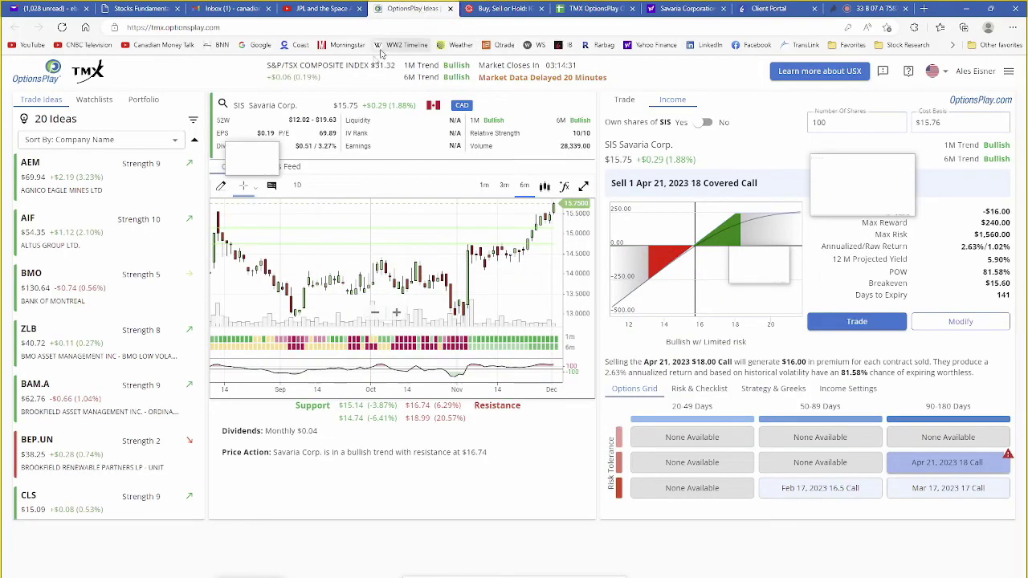
pyautogui.click(250, 105)
pyautogui.write('MTL')
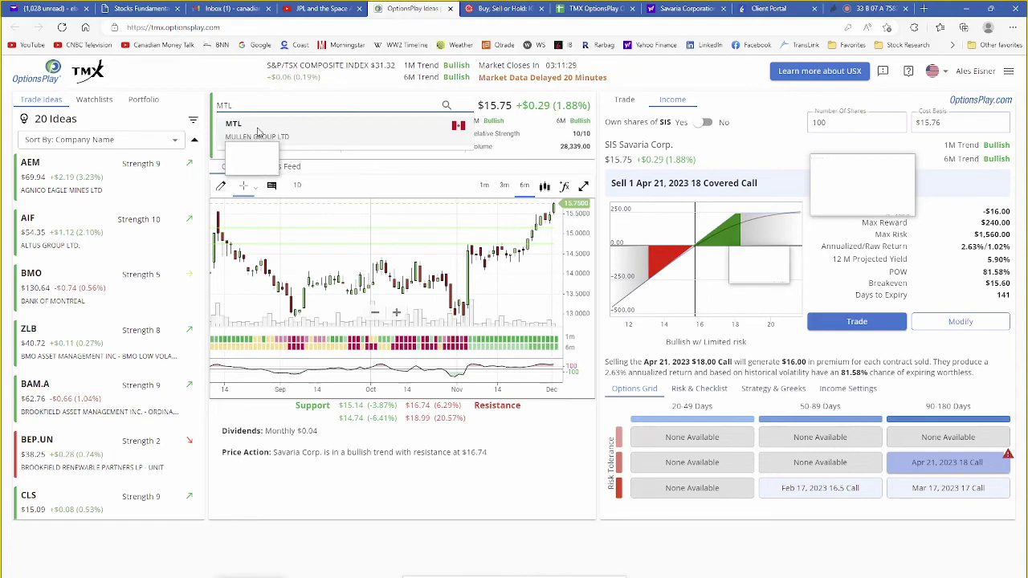
pyautogui.click(258, 132)
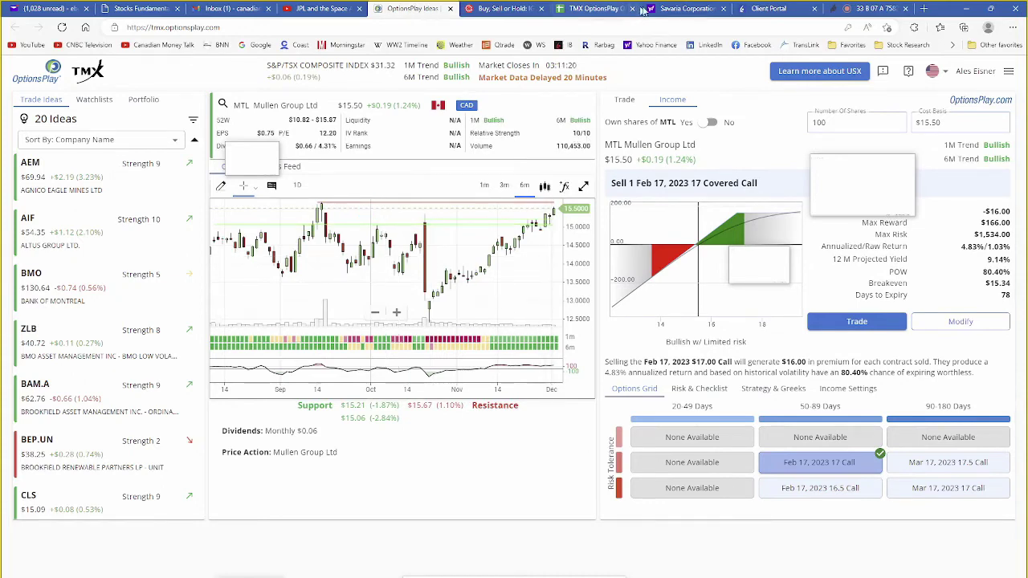
# Switch to Yahoo Finance and look up the Toronto listing of Mullen Group Ltd. (MTL.TO).
pyautogui.click(684, 9)
pyautogui.click(341, 84)
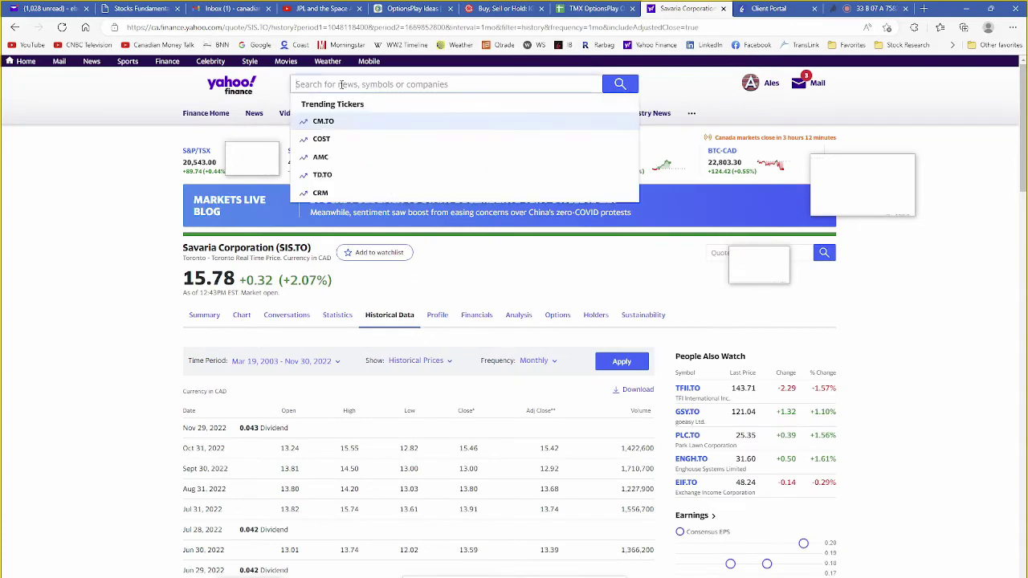
pyautogui.write('mtl')
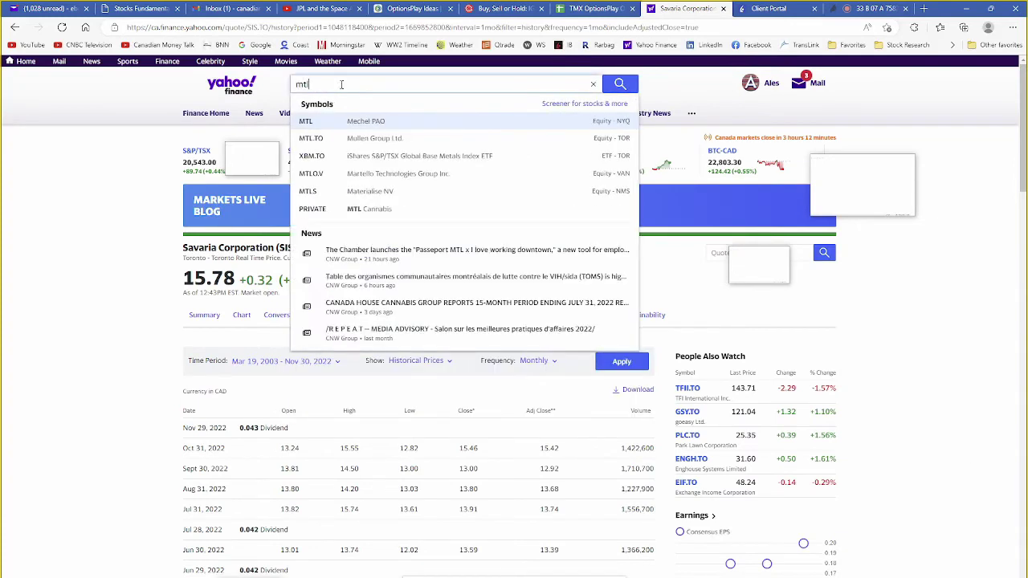
pyautogui.click(433, 140)
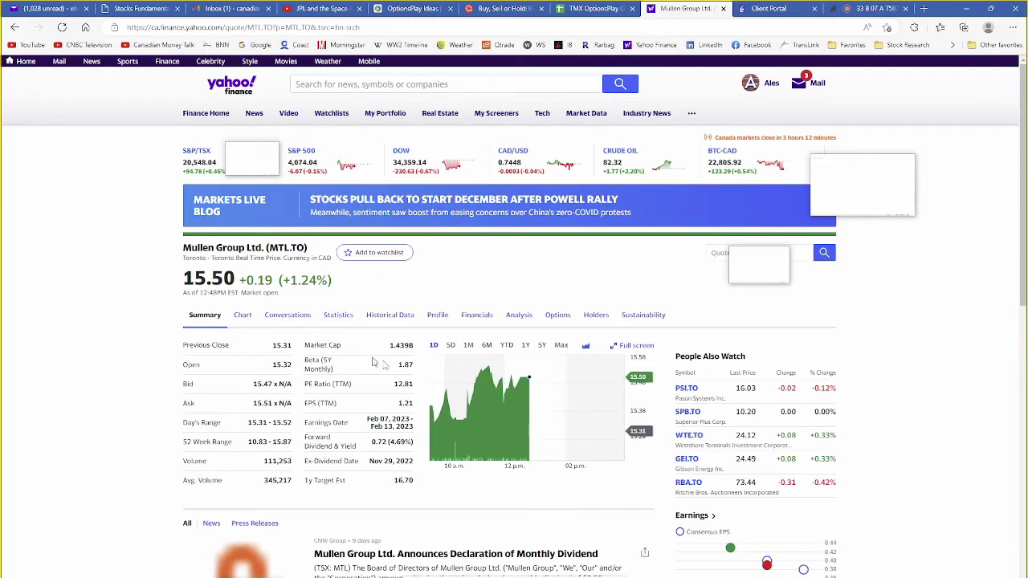
# Examine the MTL.TO price chart together with its RSI and MACD indicators.
pyautogui.click(243, 316)
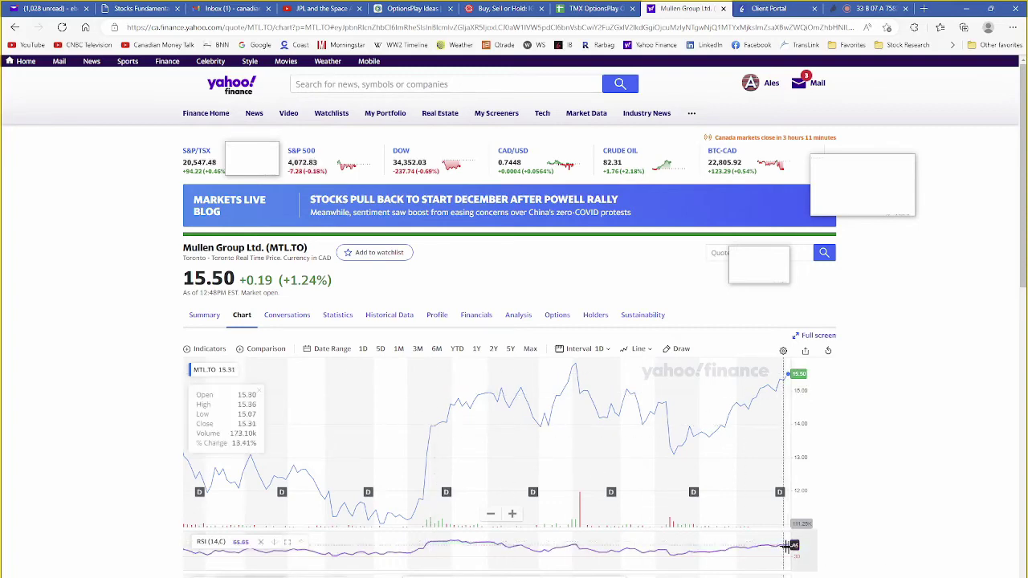
pyautogui.scroll(-2, 874, 563)
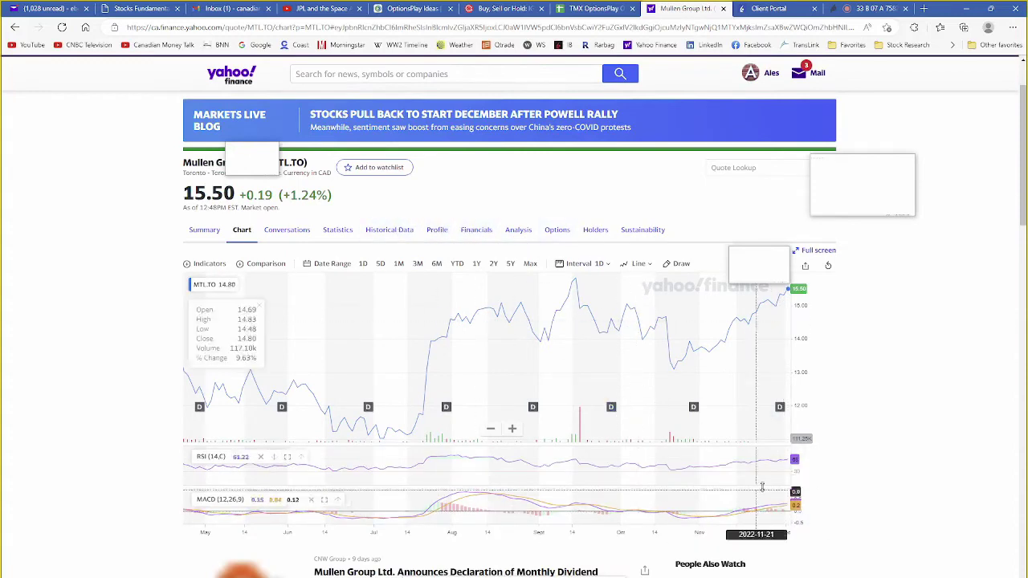
# Download the MTL.TO historical prices for the maximum time period at monthly frequency.
pyautogui.click(391, 233)
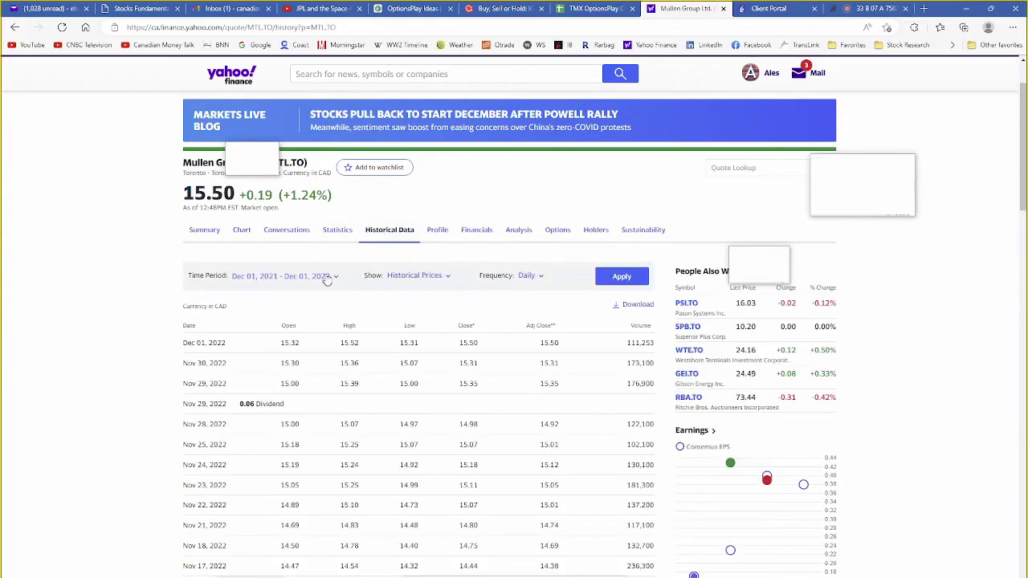
pyautogui.click(327, 278)
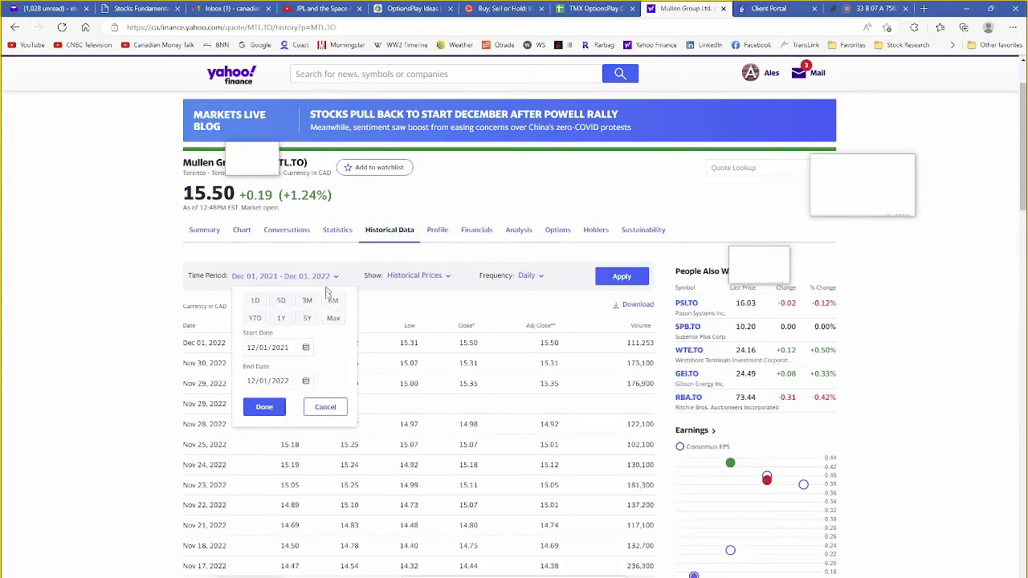
pyautogui.click(332, 319)
pyautogui.click(530, 276)
pyautogui.click(523, 339)
pyautogui.click(631, 278)
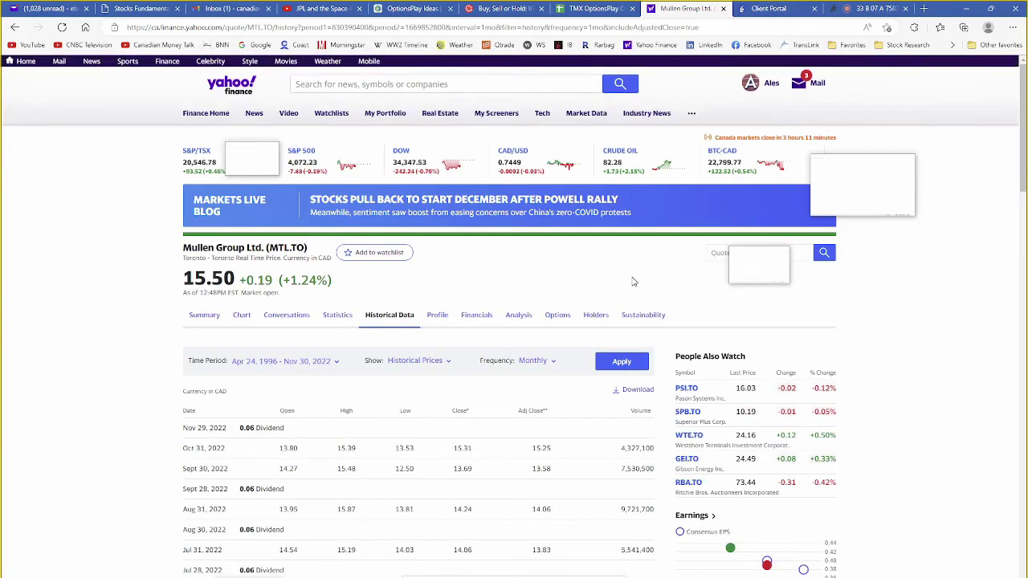
pyautogui.click(640, 389)
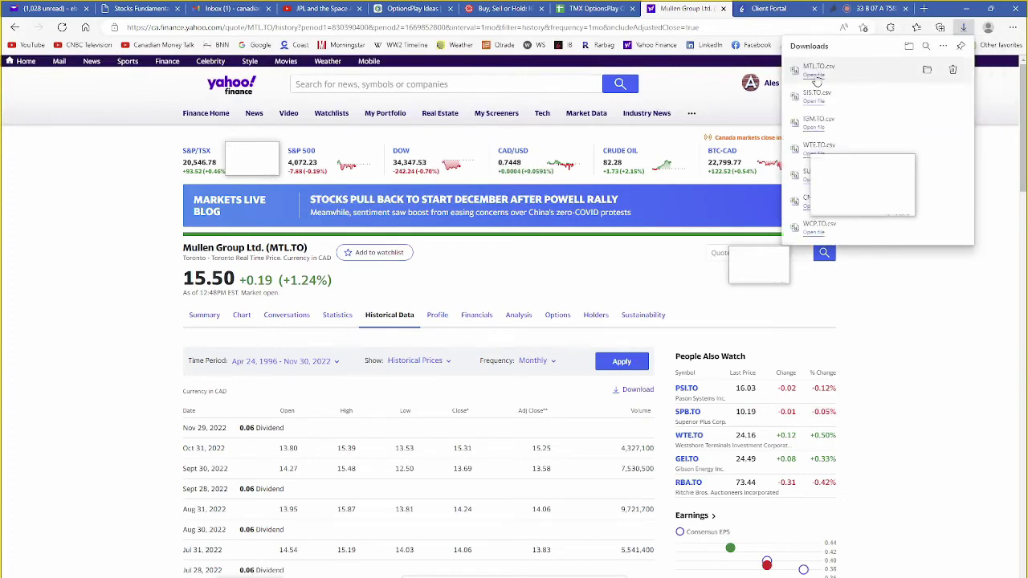
# Open MTL.TO.csv in Excel and run the CNQ.TO.csv!dfd macro to build the monthly seasonality table.
pyautogui.click(816, 73)
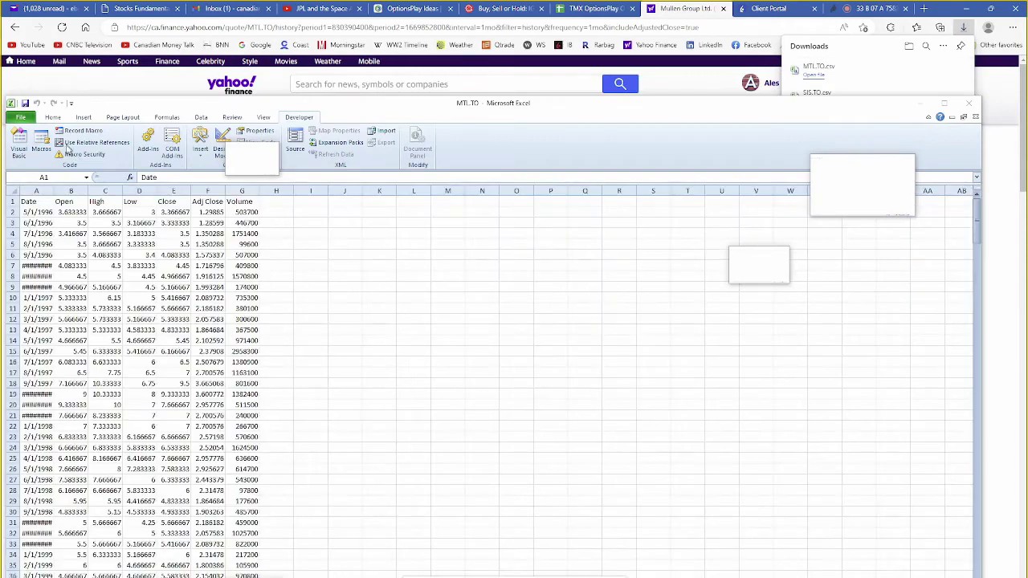
pyautogui.click(41, 143)
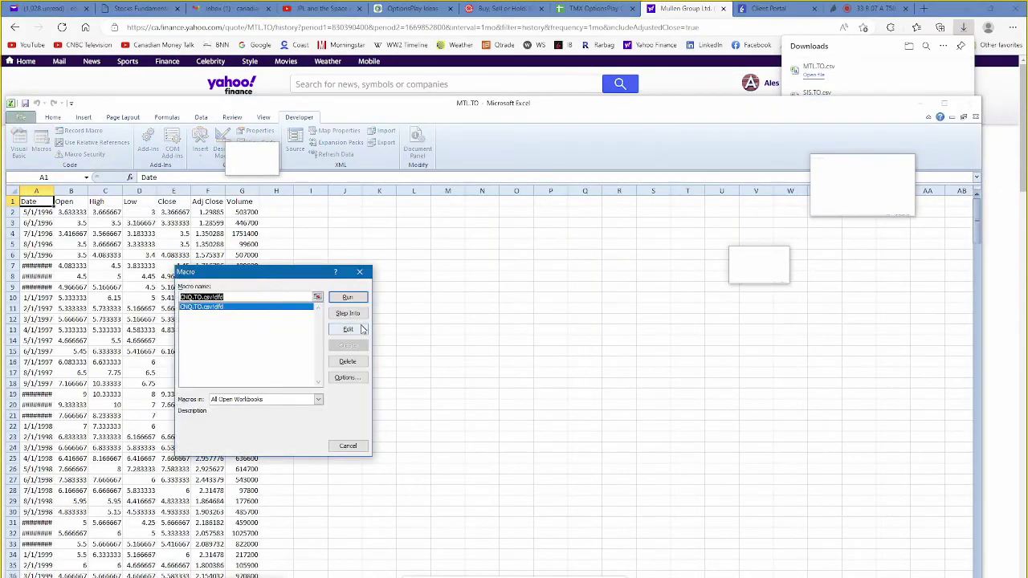
pyautogui.click(348, 298)
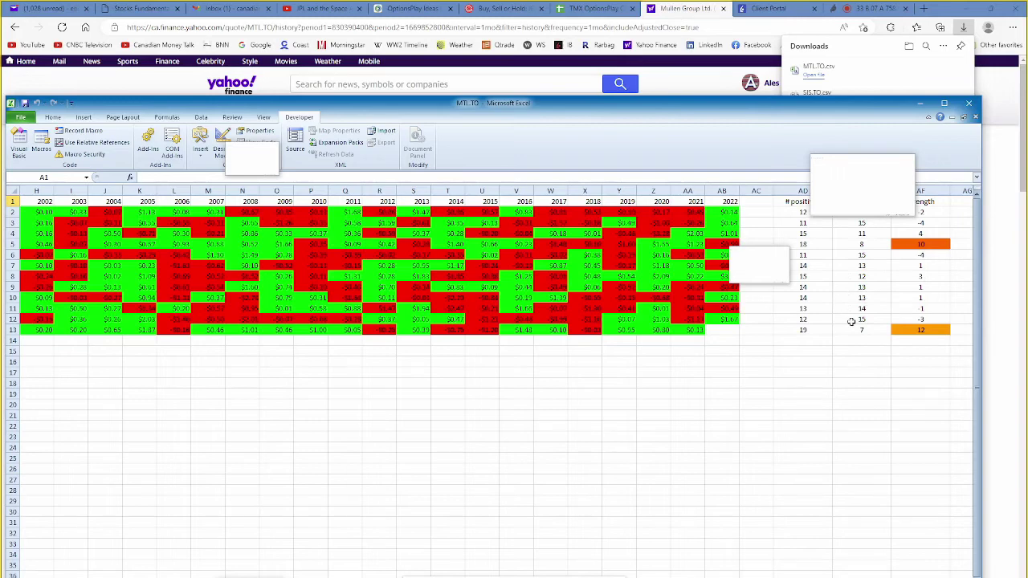
# Switch to the Interactive Brokers Client Portal and replace the RY quote with MTL, Mullen Group Ltd.
pyautogui.click(771, 9)
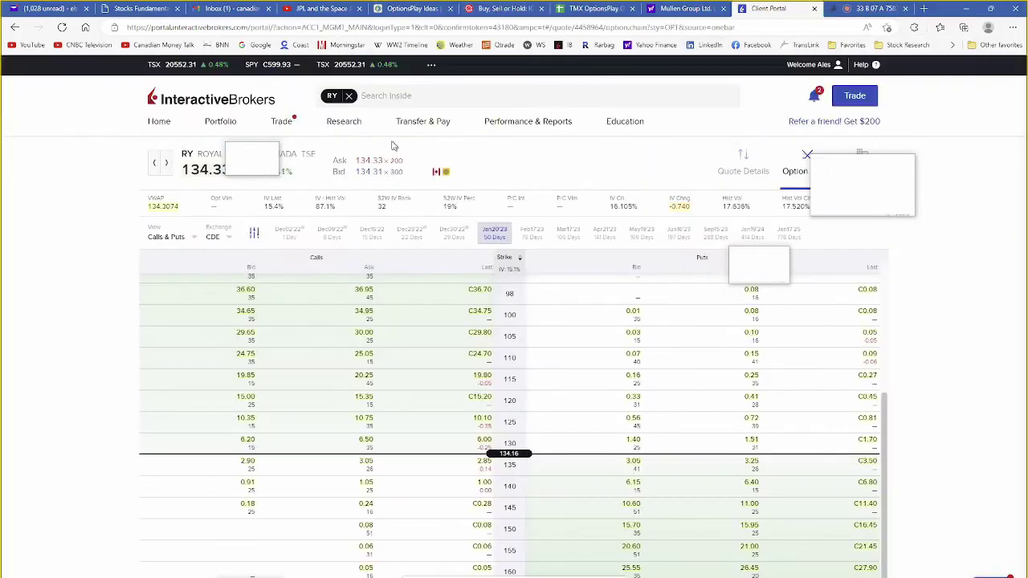
pyautogui.click(350, 97)
pyautogui.click(352, 96)
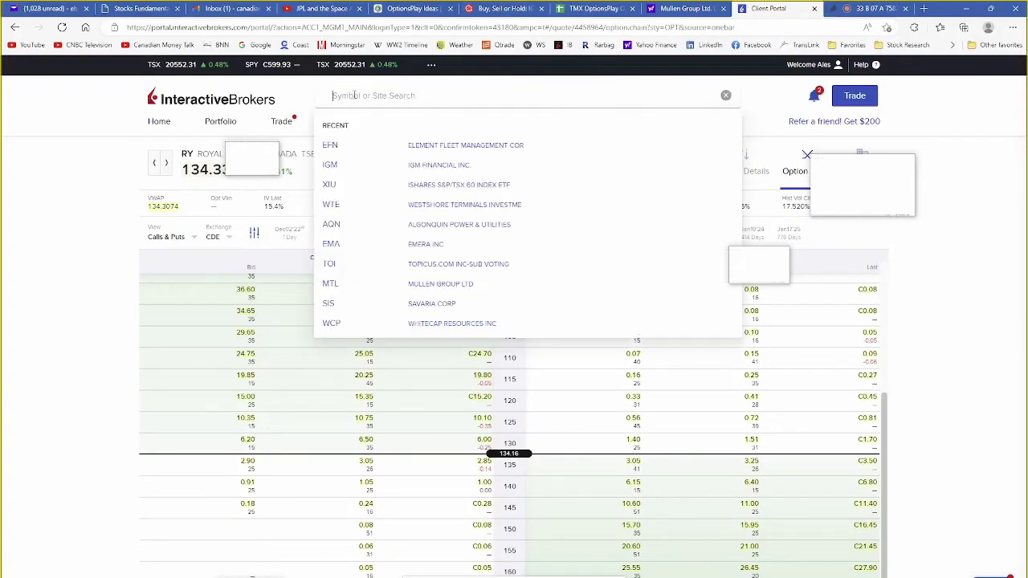
pyautogui.write('MTL')
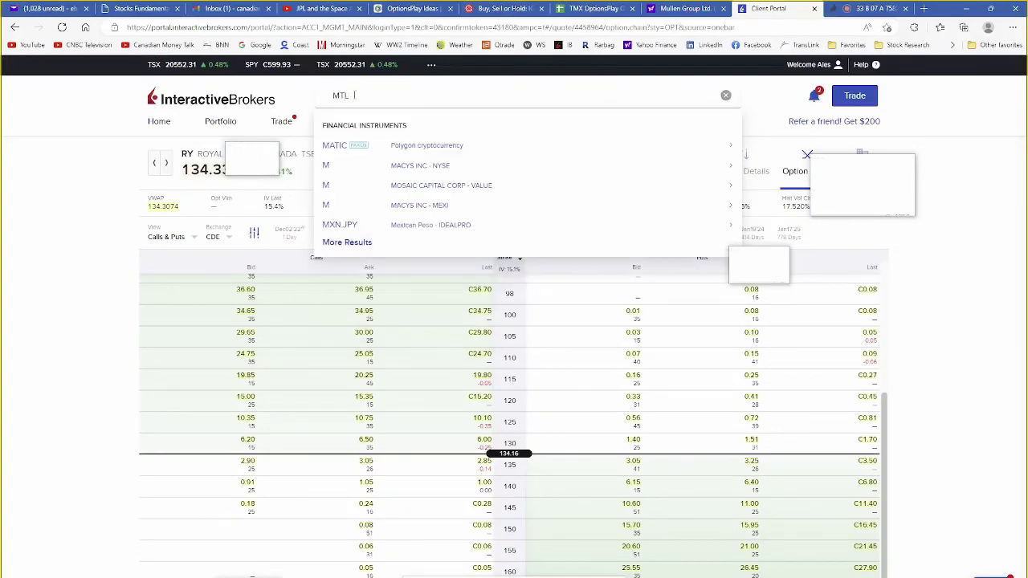
pyautogui.click(487, 150)
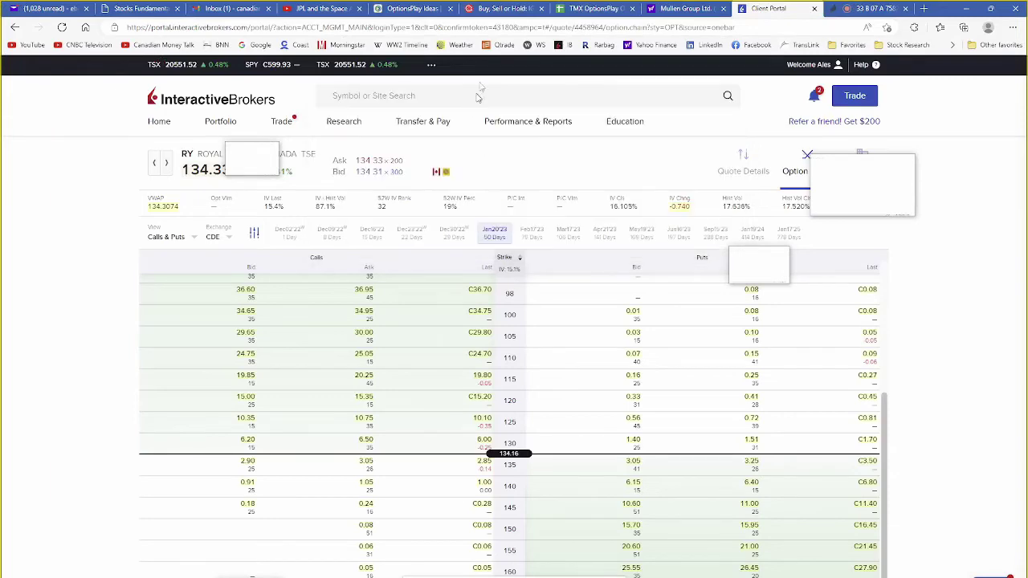
# Switch to the TMX OptionsPlay put report in Google Sheets and find the MTL row.
pyautogui.click(591, 9)
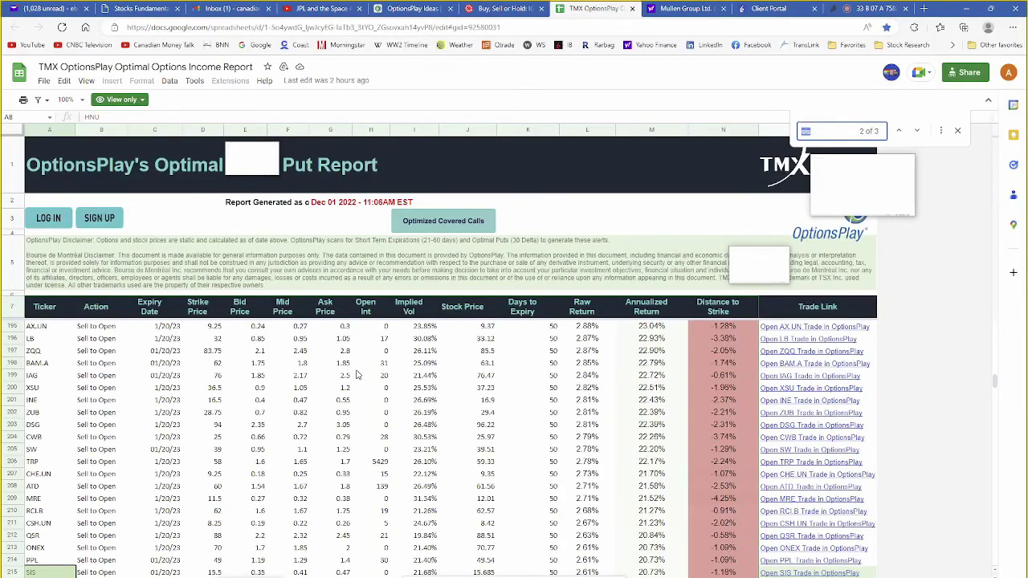
pyautogui.write('mtl')
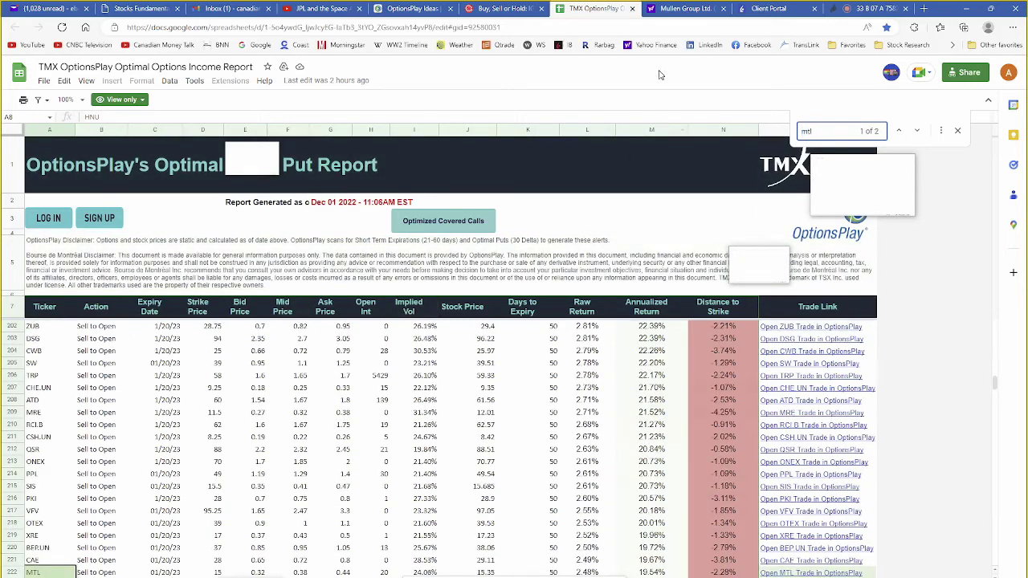
pyautogui.click(688, 11)
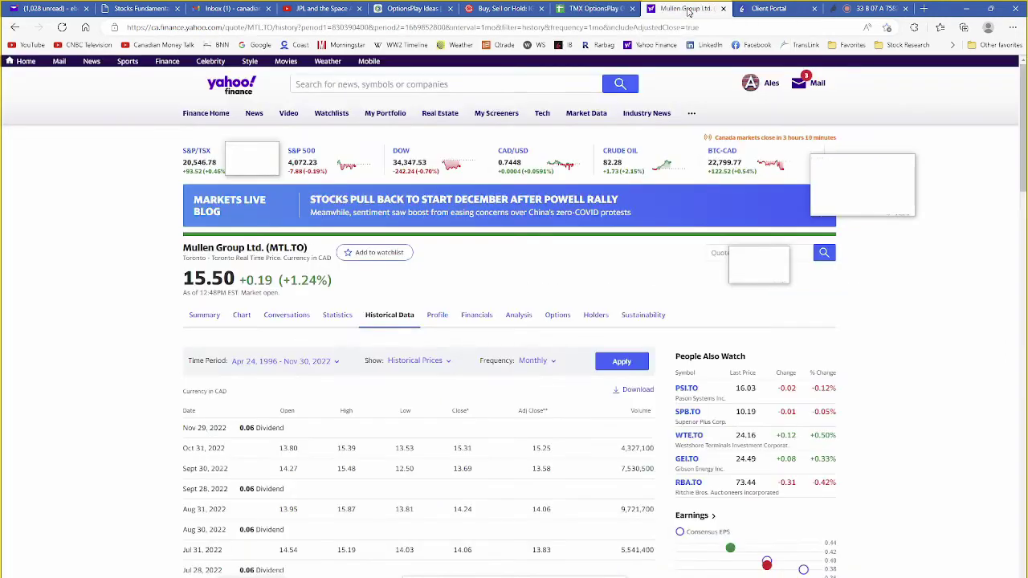
# Return to Interactive Brokers and show the MTL option chain for the Jan20'23 expiration.
pyautogui.click(767, 9)
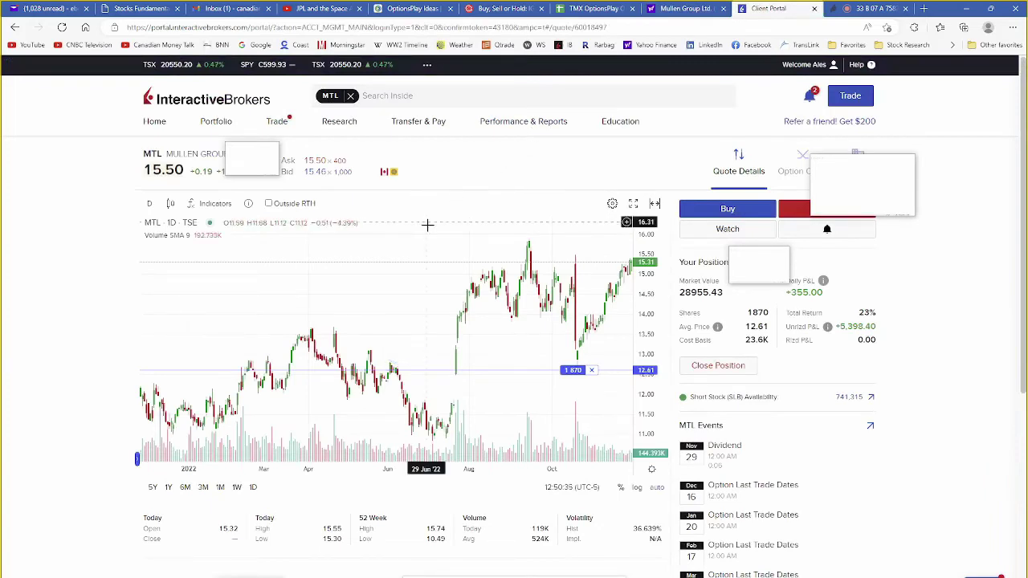
pyautogui.click(792, 168)
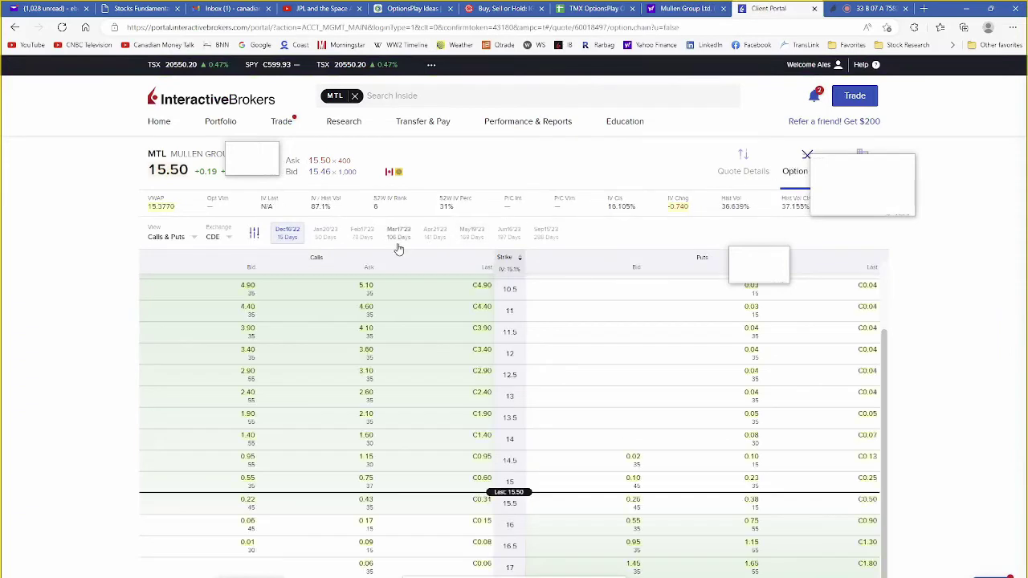
pyautogui.click(324, 233)
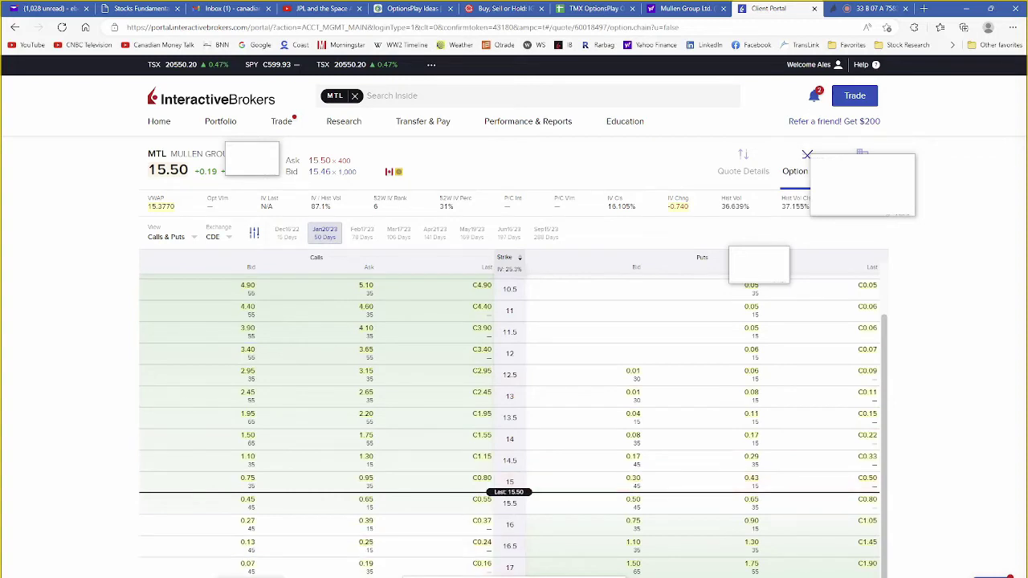
# Calculate the annualized return of a 0.35 premium on the 15 strike over 50 days (0.35 ÷ 15 × 365 ÷ 50) in Calculator.
pyautogui.click(88, 555)
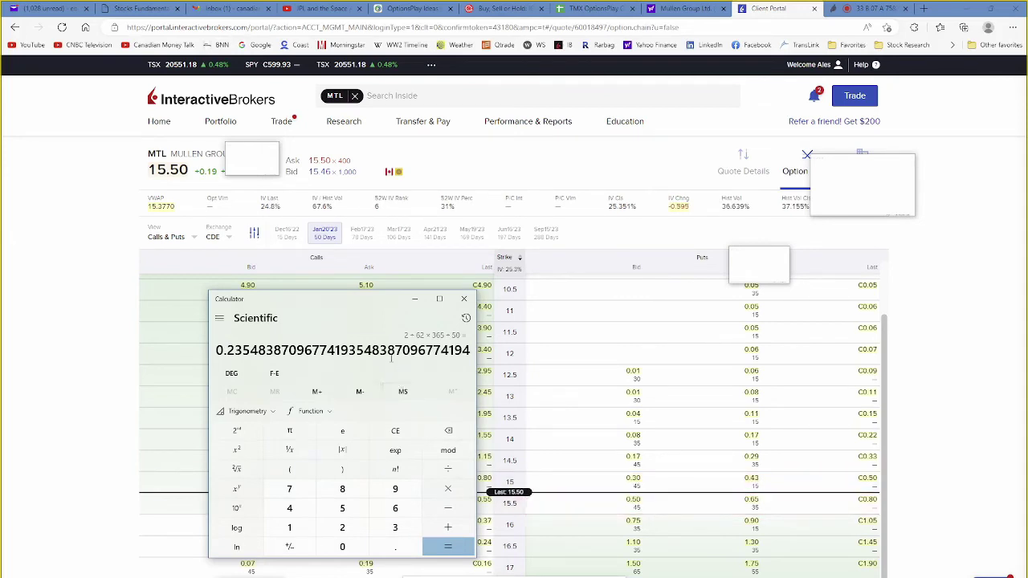
pyautogui.press('Escape')
pyautogui.write('35')
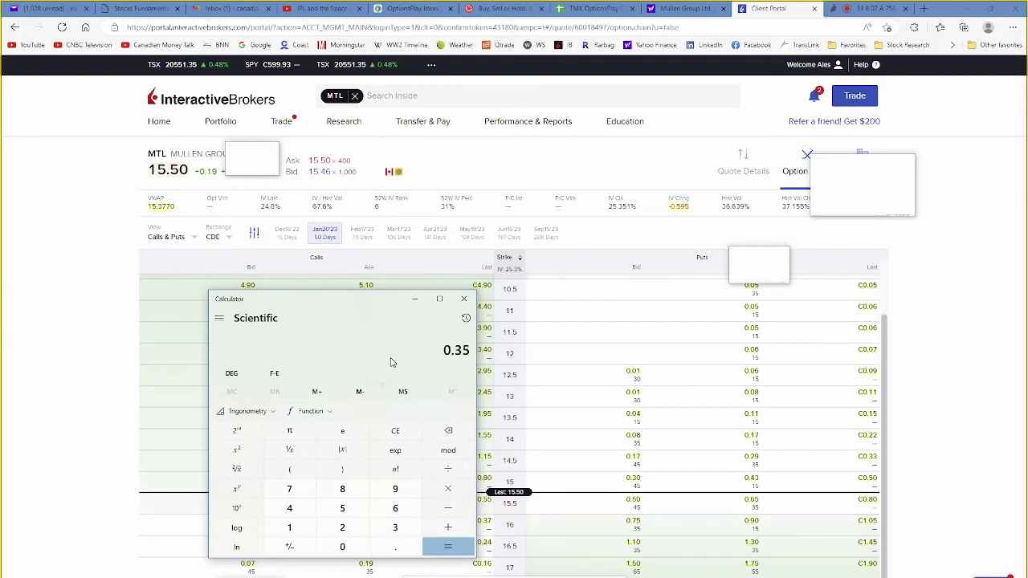
pyautogui.write('/15*365/5')
pyautogui.write('0')
pyautogui.press('Return')
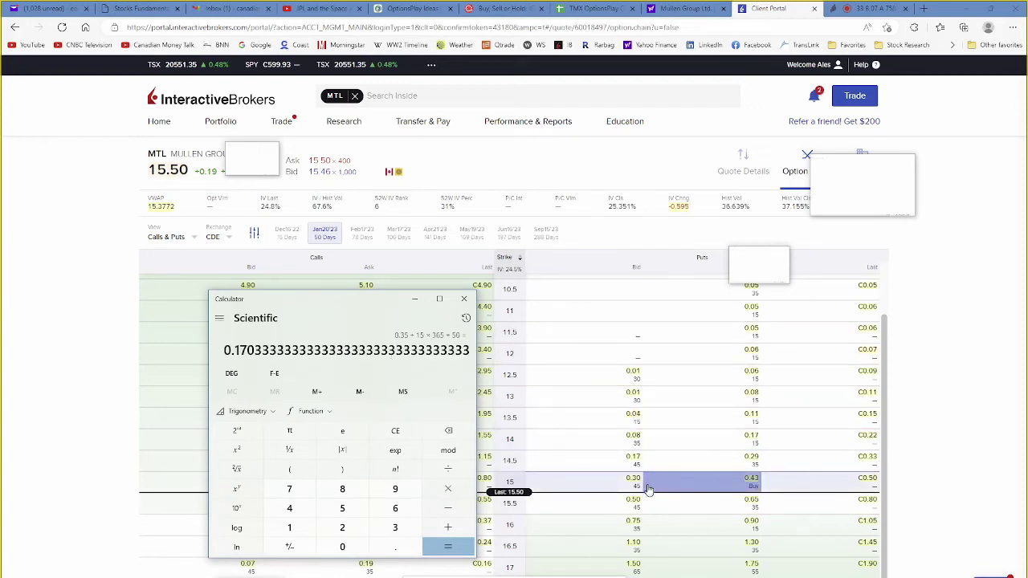
# Start a sell order for the MTL Jan20'23 15 Put from its bid and set the quantity to 4.
pyautogui.click(553, 483)
pyautogui.click(554, 484)
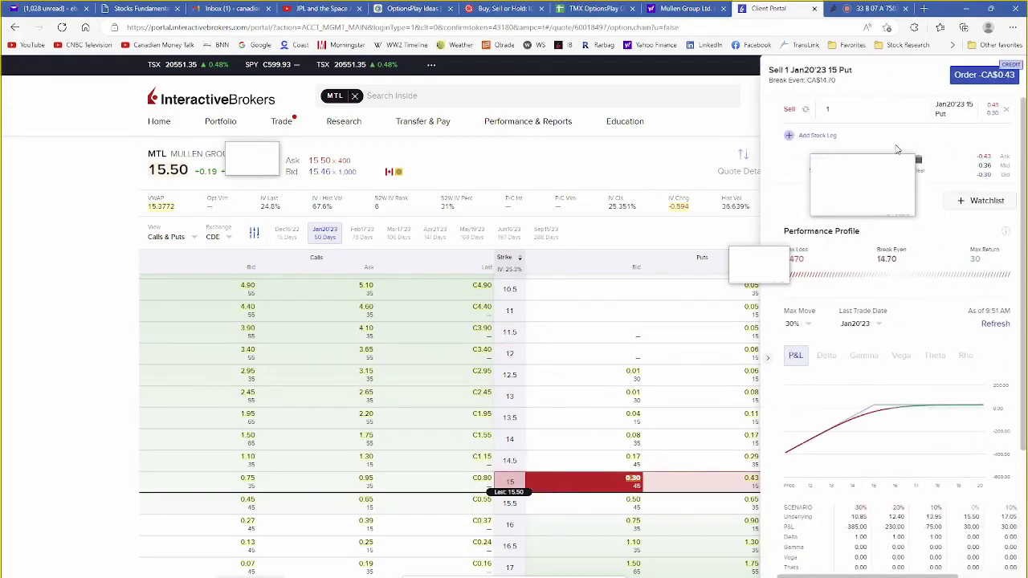
pyautogui.click(981, 79)
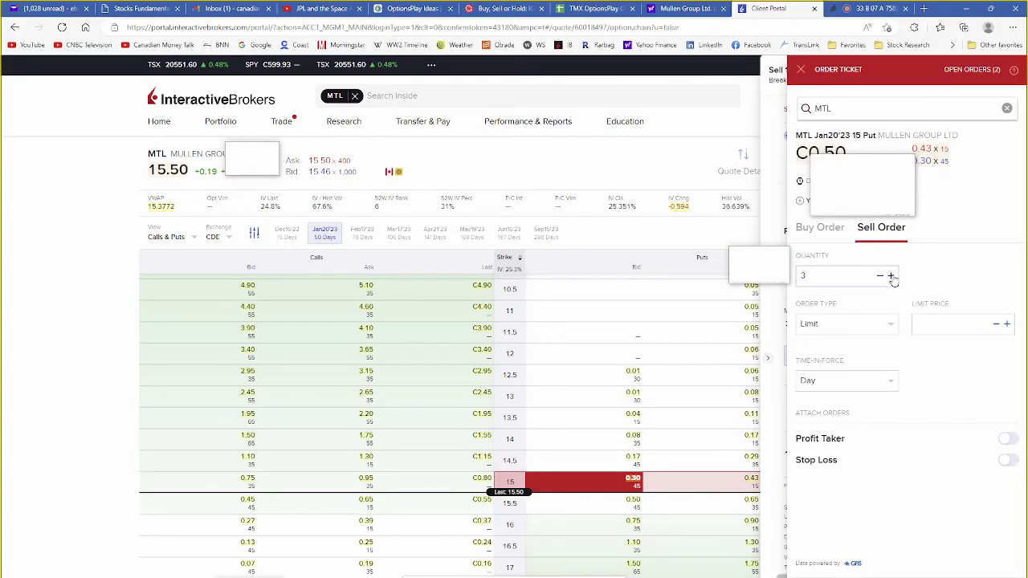
pyautogui.click(891, 276)
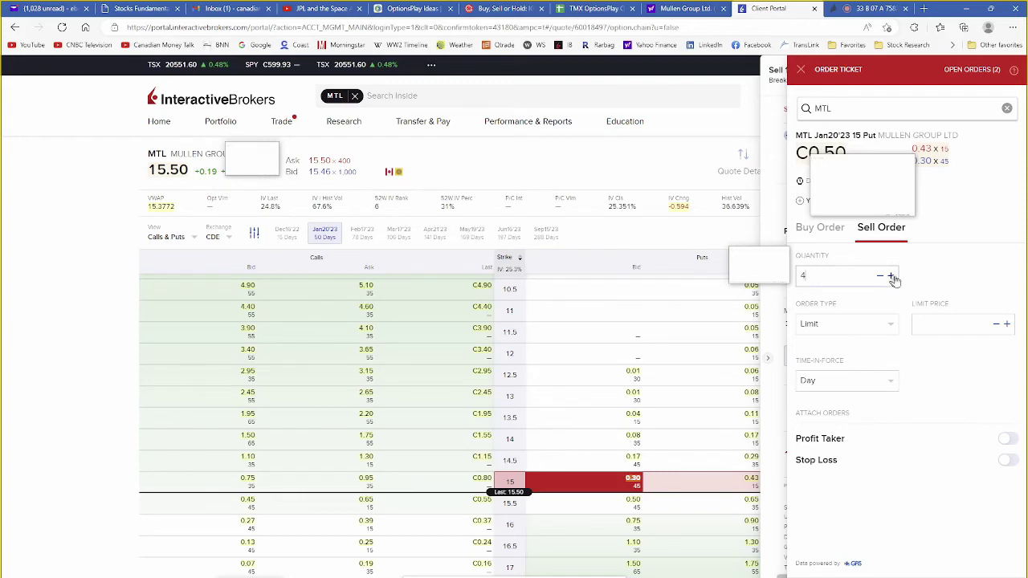
# Set the limit price to 0.36, submit the MTL put day order, and close the order ticket and strategy pane.
pyautogui.click(942, 325)
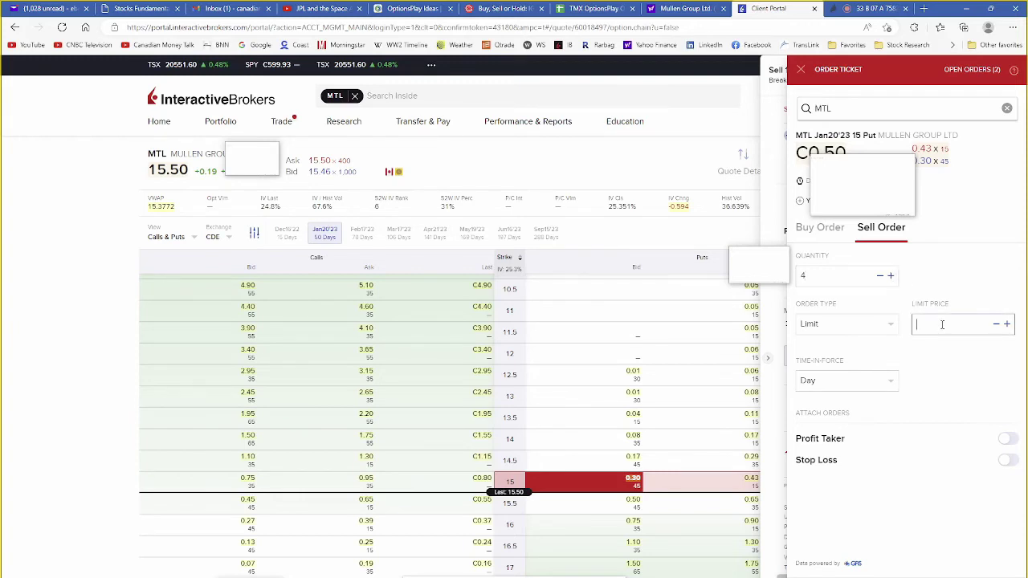
pyautogui.write('0.40')
pyautogui.click(997, 326)
pyautogui.click(889, 482)
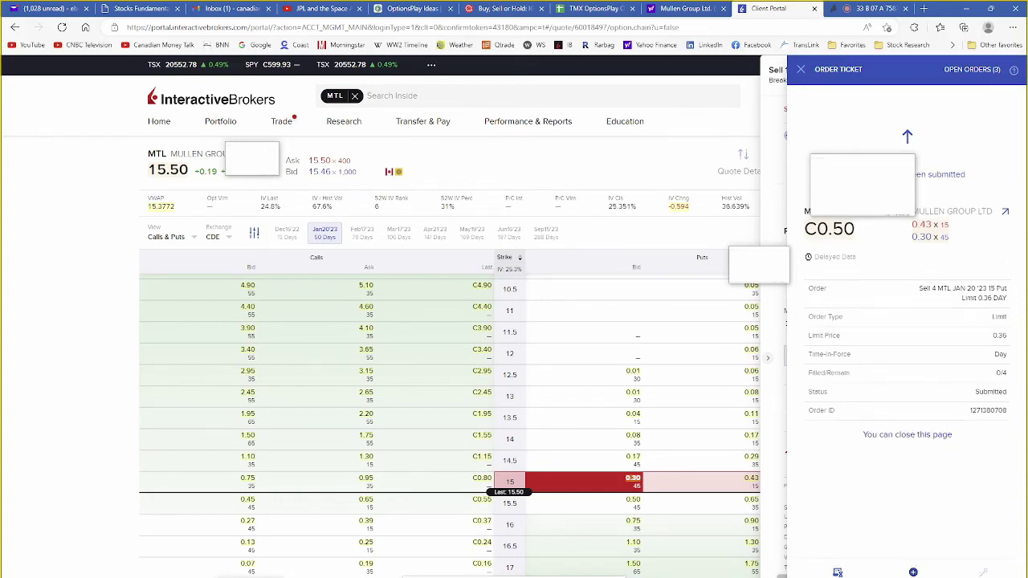
pyautogui.click(915, 572)
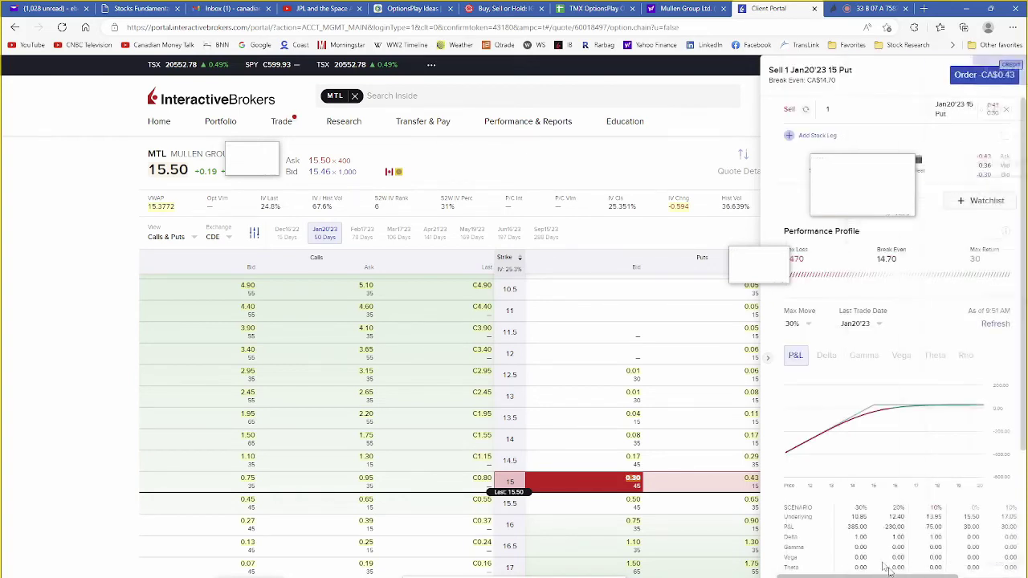
pyautogui.click(766, 359)
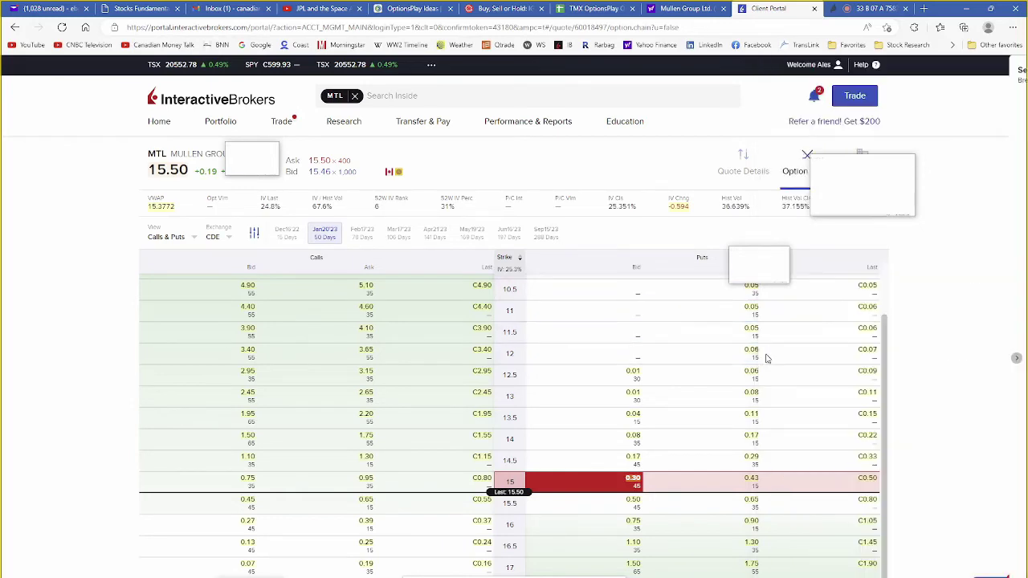
# Open Orders & Trades and review the submitted put orders and the filled put trades.
pyautogui.click(286, 124)
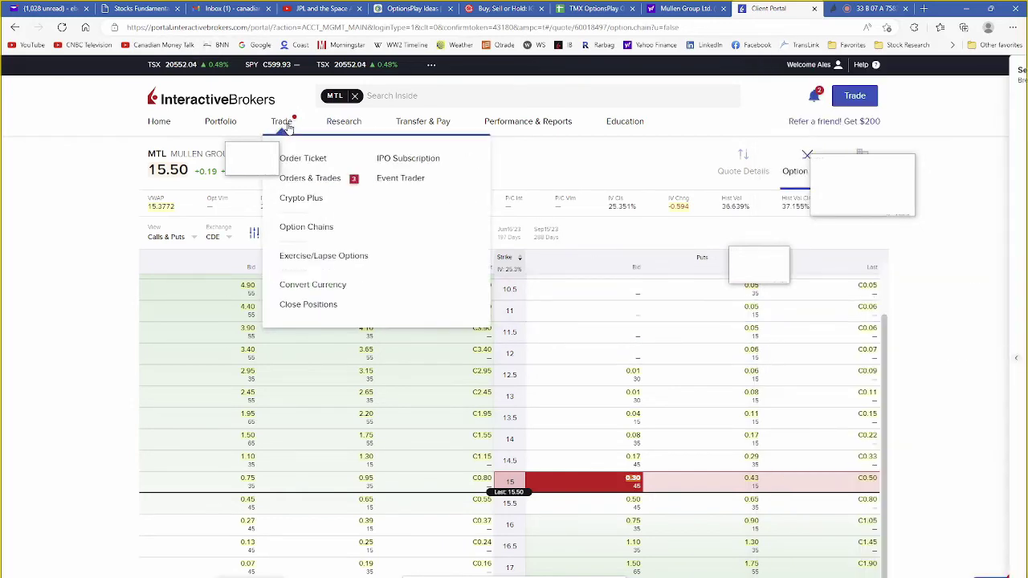
pyautogui.click(319, 178)
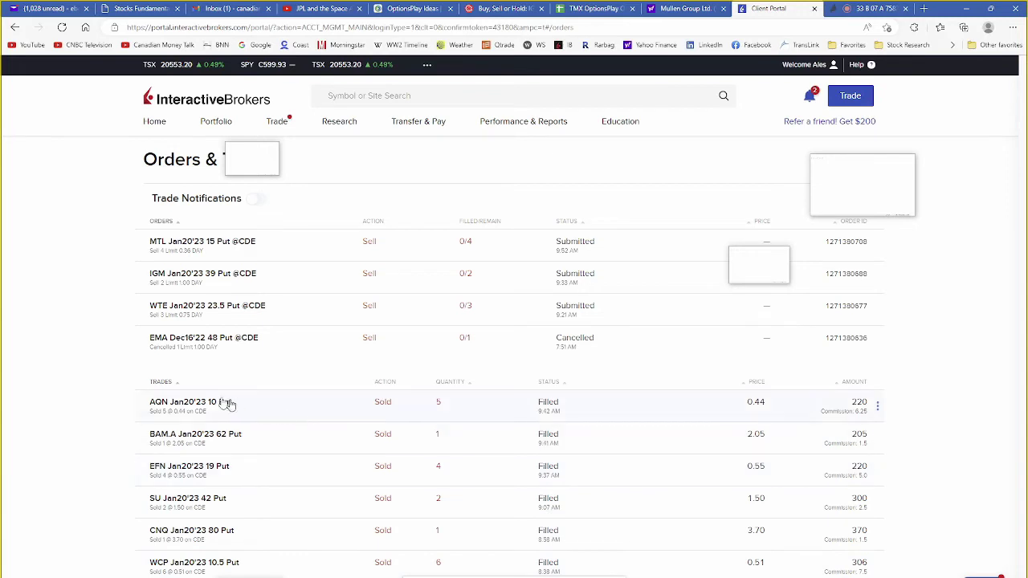
pyautogui.moveTo(543, 417)
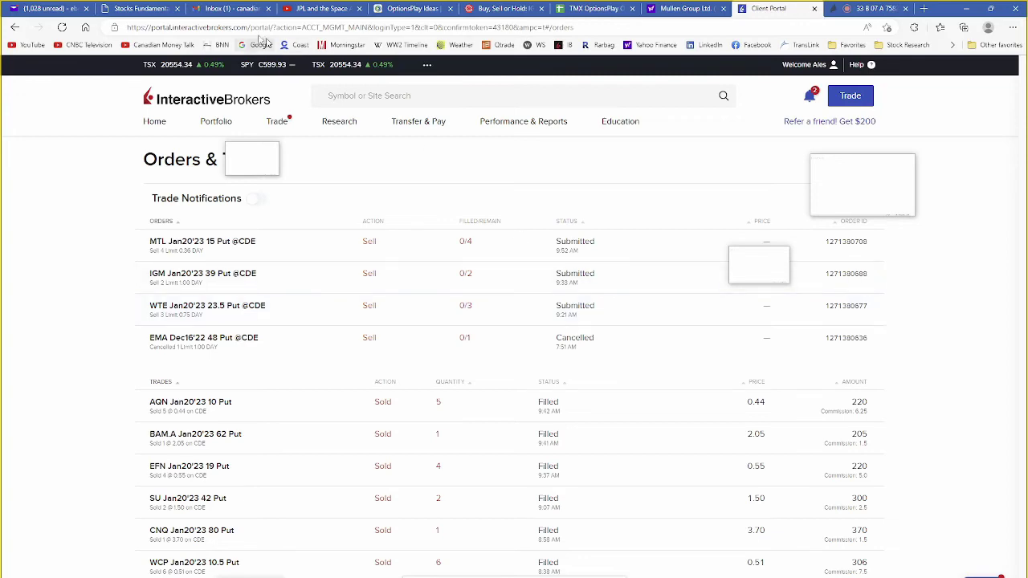
# Switch to Qtrade, look up the TSX listing of AQN, and view its fundamentals with the 1-day chart.
pyautogui.click(152, 11)
pyautogui.scroll(3, 338, 141)
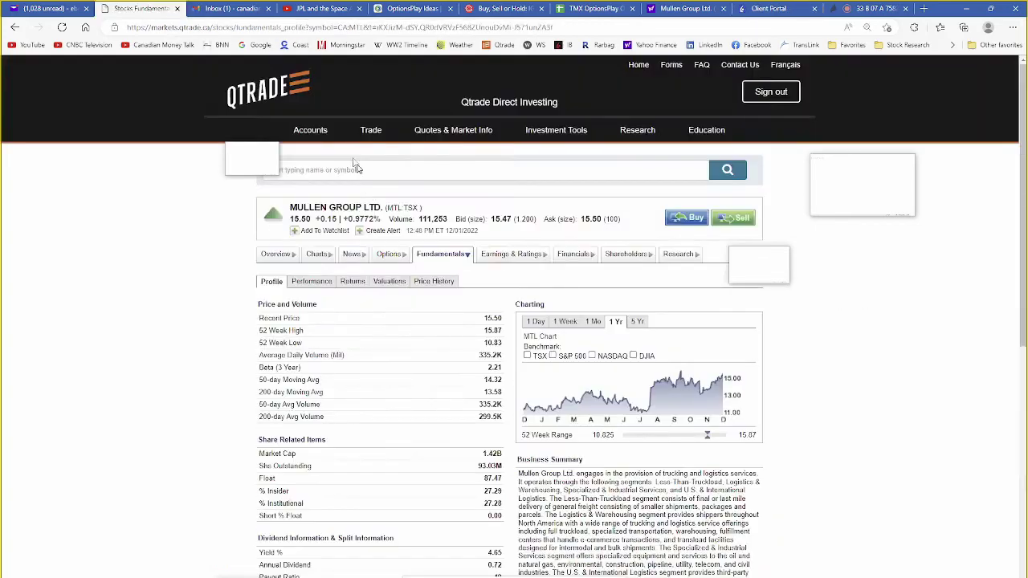
pyautogui.click(418, 173)
pyautogui.write('AQN')
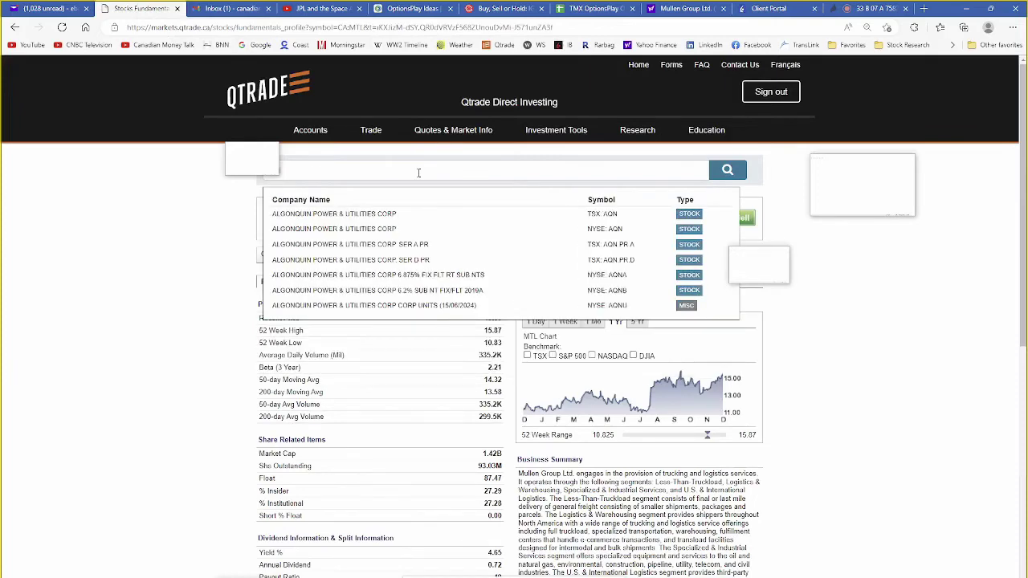
pyautogui.click(458, 214)
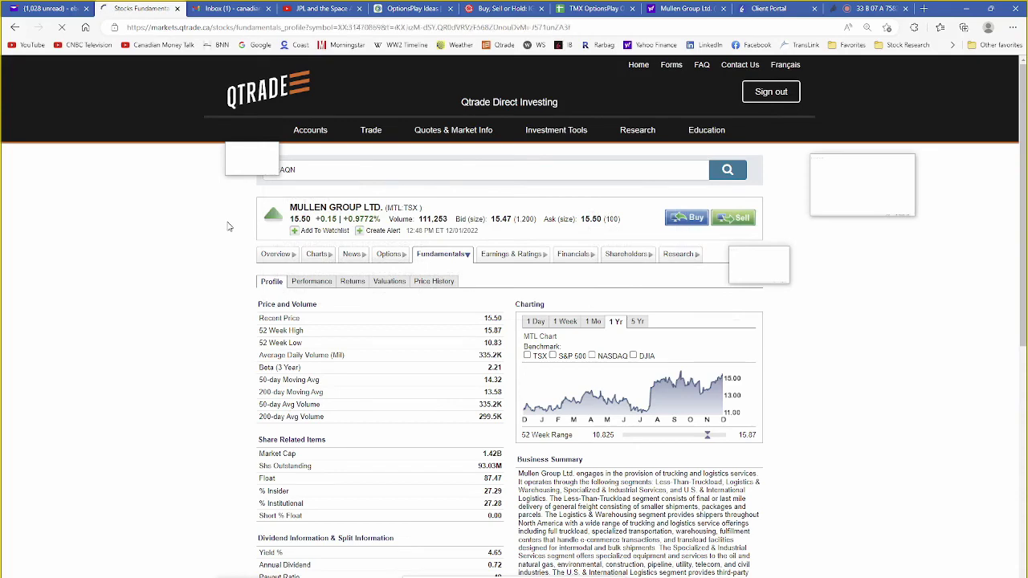
pyautogui.click(538, 323)
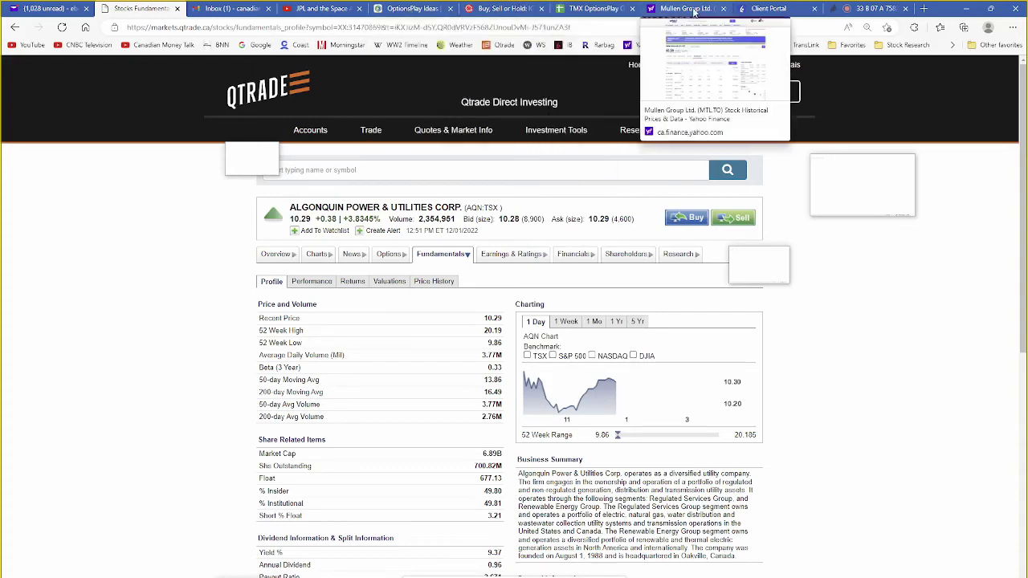
# Switch back to Interactive Brokers and recheck the still open put orders.
pyautogui.click(765, 9)
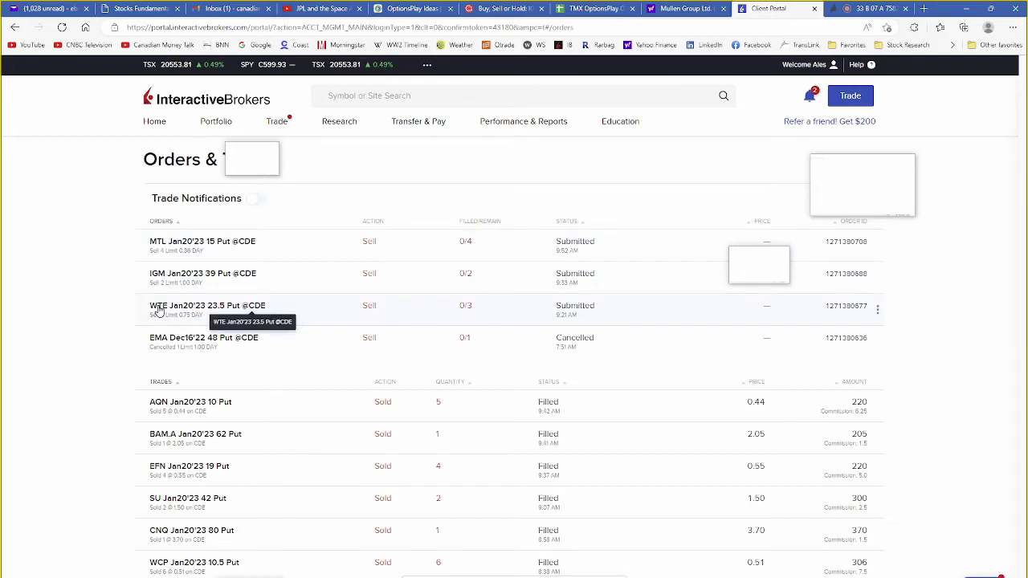
# Modify the open MTL Jan20'23 15 put order to a limit price of 0.35, submit it, and close the order ticket.
pyautogui.click(879, 245)
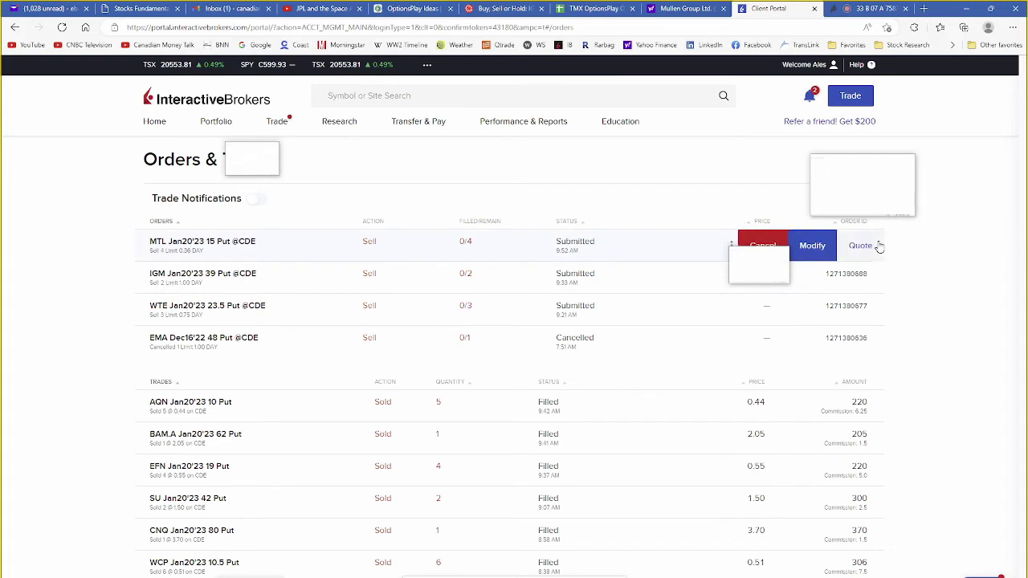
pyautogui.click(813, 246)
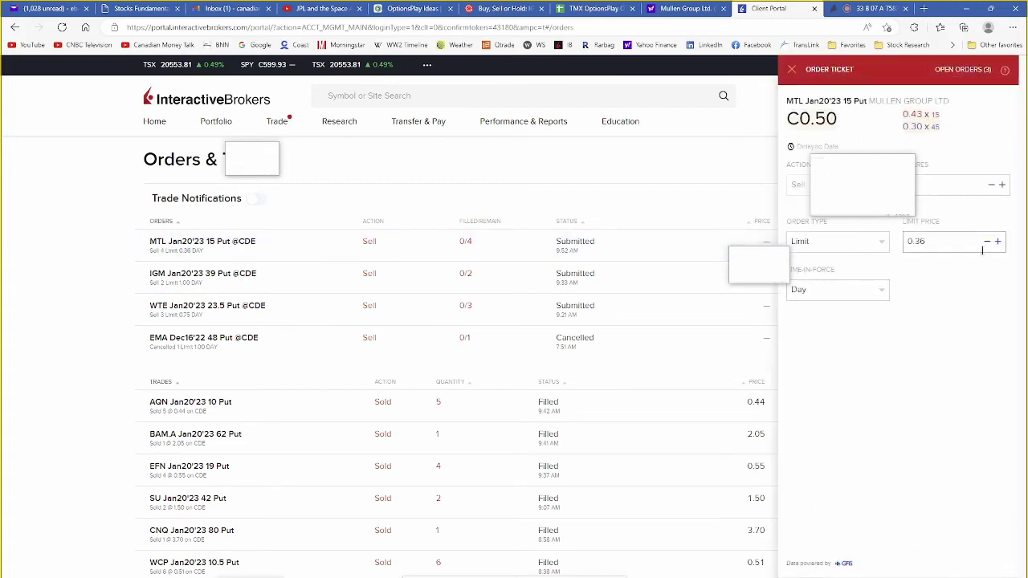
pyautogui.click(986, 243)
pyautogui.click(963, 555)
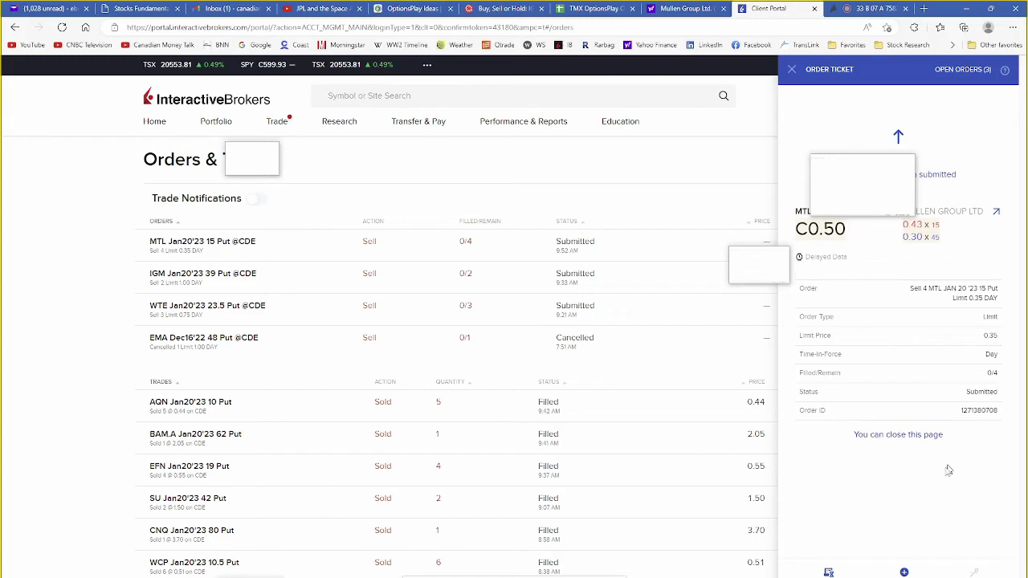
pyautogui.click(904, 572)
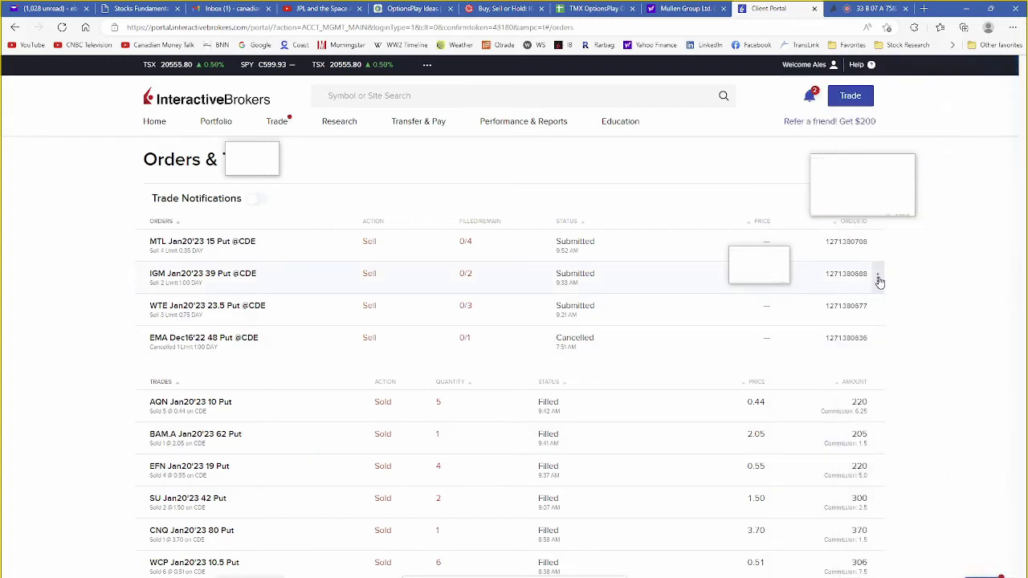
# Try a limit price of 0.95 on the open IGM Jan20'23 39 put order, and close its ticket without submitting.
pyautogui.click(879, 279)
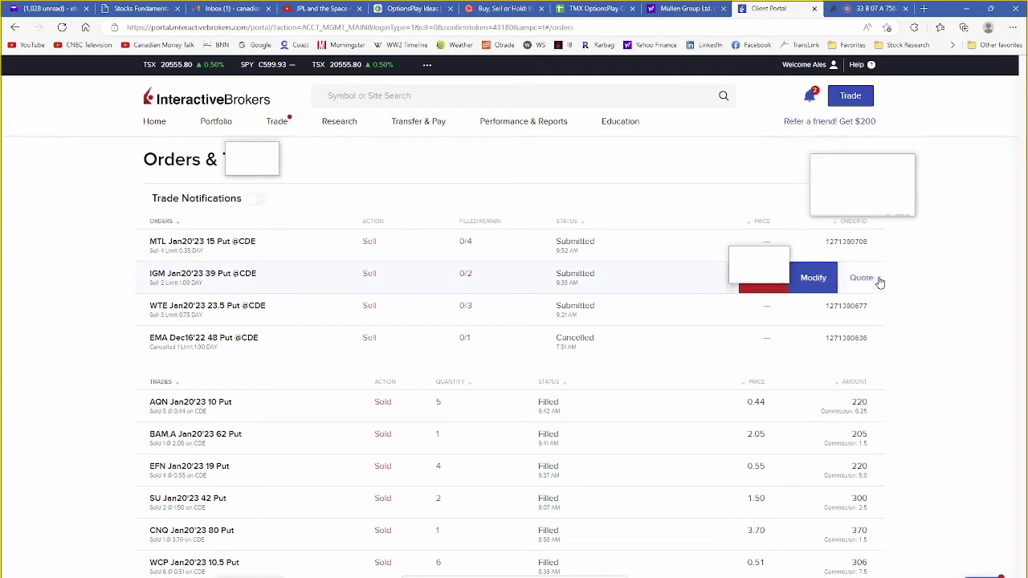
pyautogui.click(814, 281)
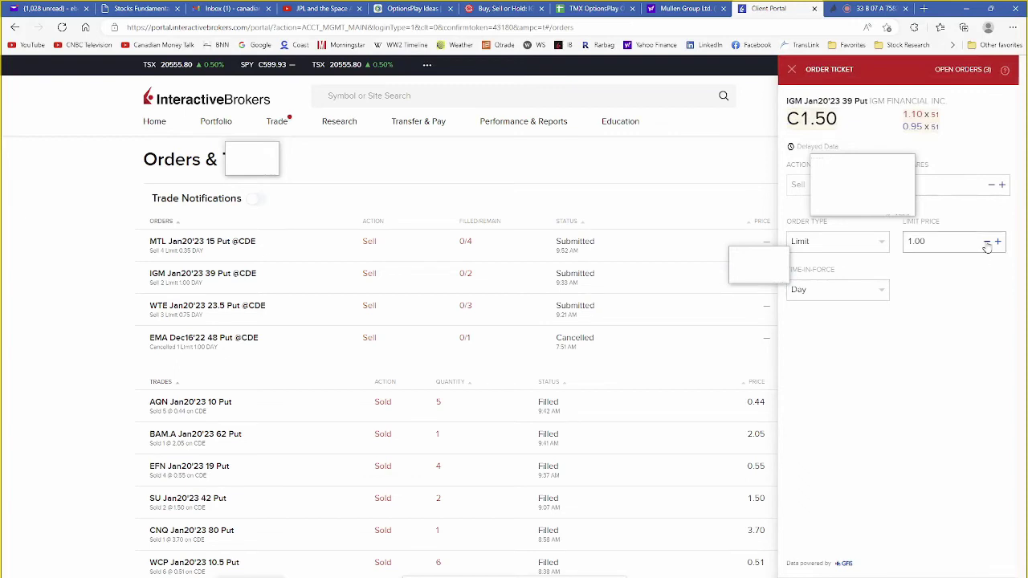
pyautogui.click(987, 245)
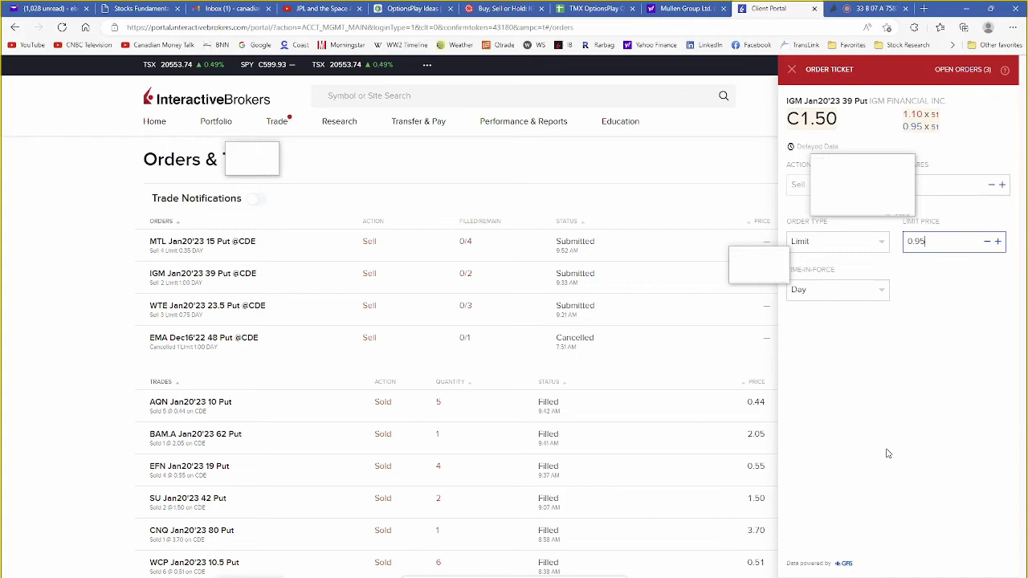
pyautogui.press('Escape')
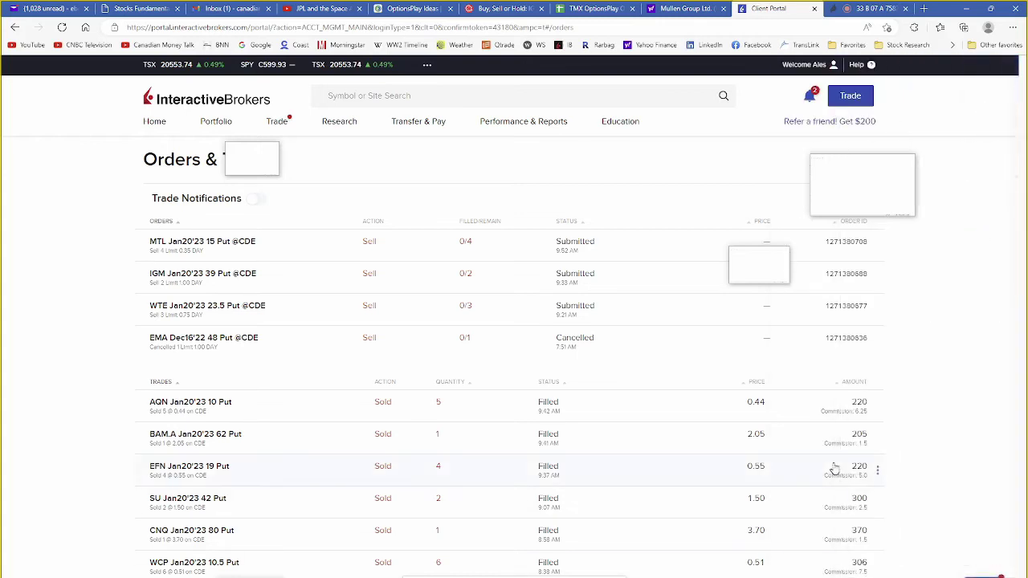
# Check the quote in the WTE Jan20'23 23.5 put order's ticket, and close it without changes.
pyautogui.click(876, 312)
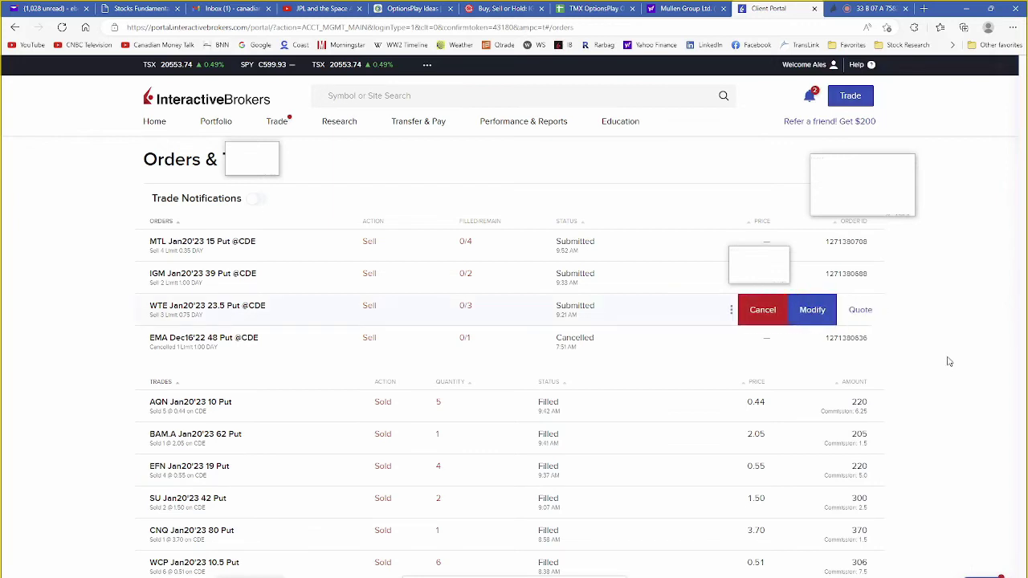
pyautogui.click(811, 314)
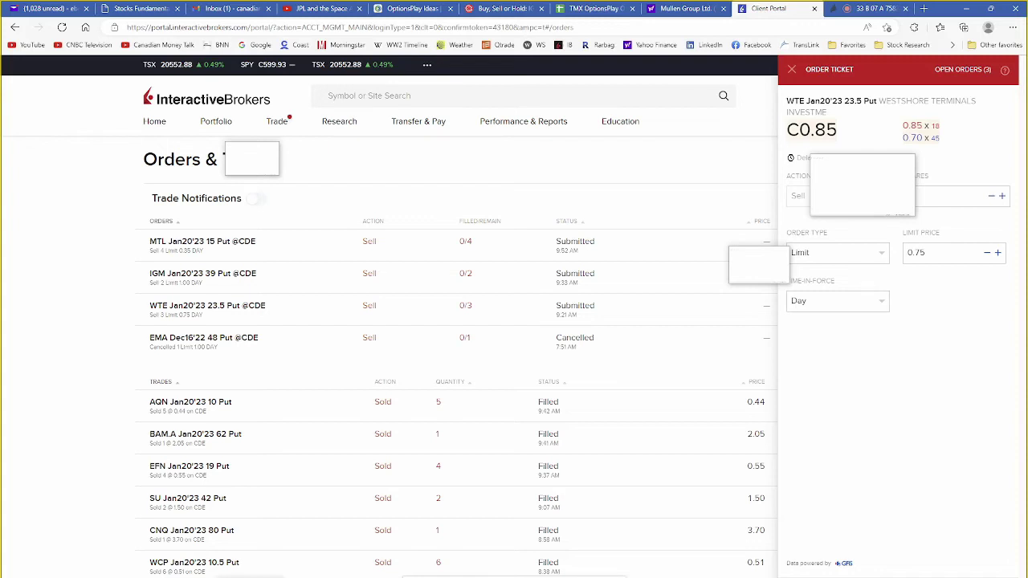
pyautogui.press('Escape')
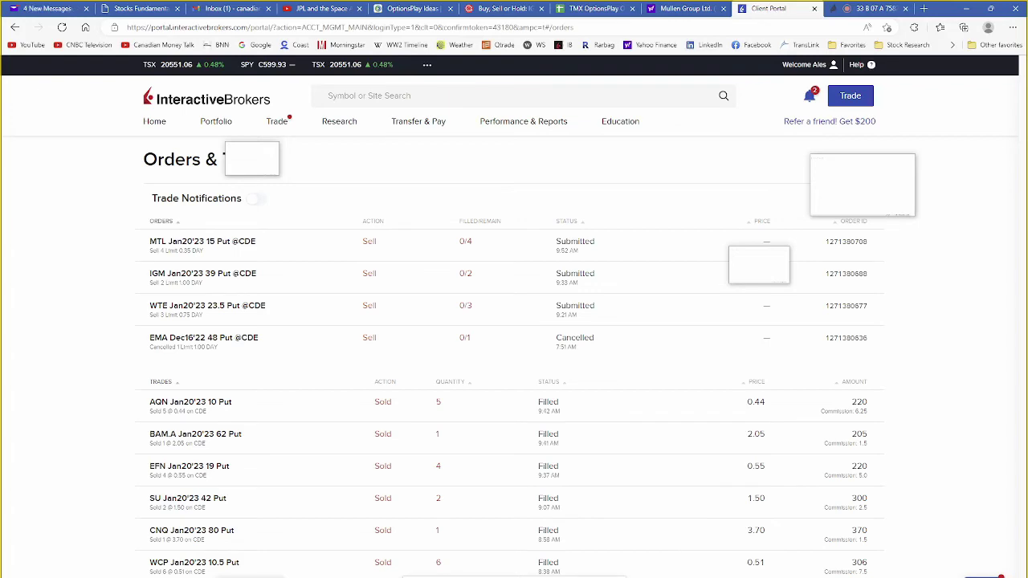
# Switch to the Options Selling Tracking workbook in Excel and review the results and returns of the 2022 put trades.
pyautogui.click(202, 566)
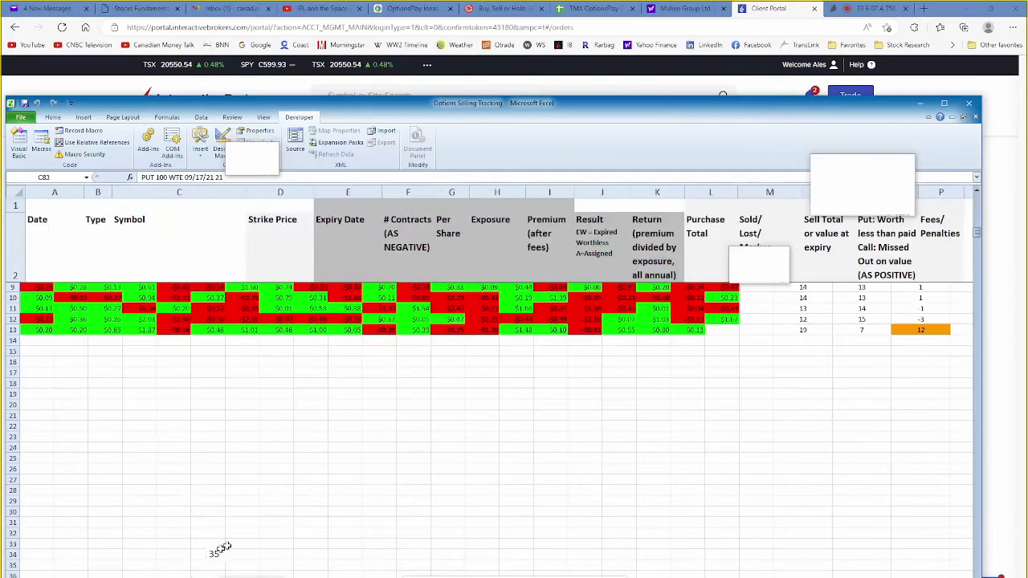
pyautogui.scroll(-20, 571, 485)
pyautogui.scroll(-9, 571, 484)
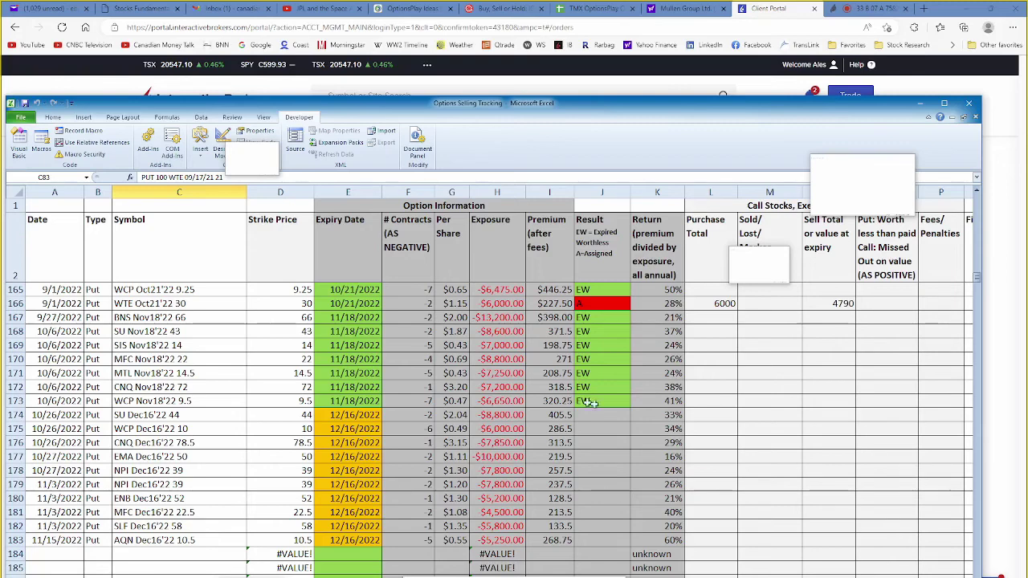
pyautogui.scroll(8, 625, 400)
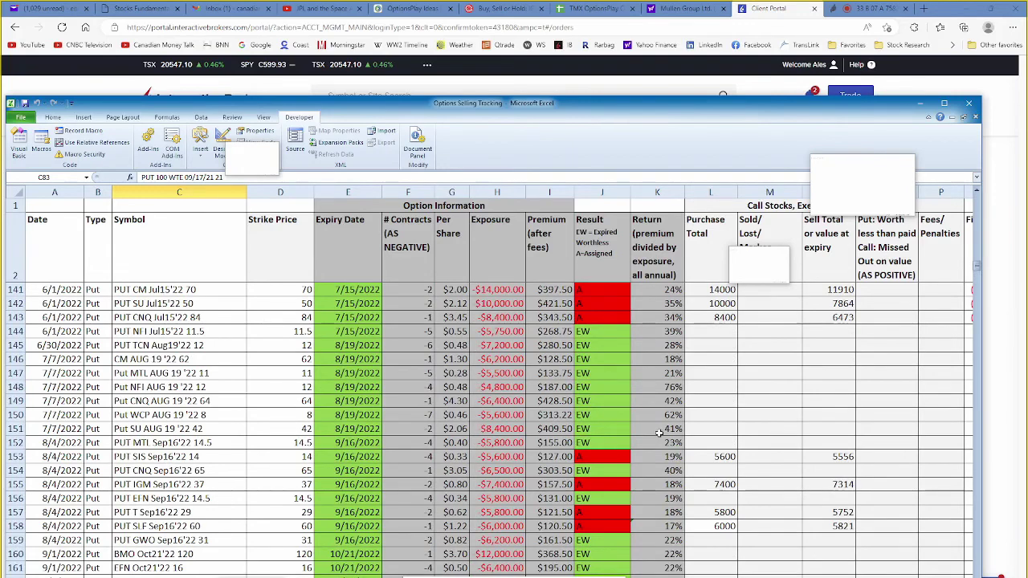
pyautogui.scroll(4, 659, 433)
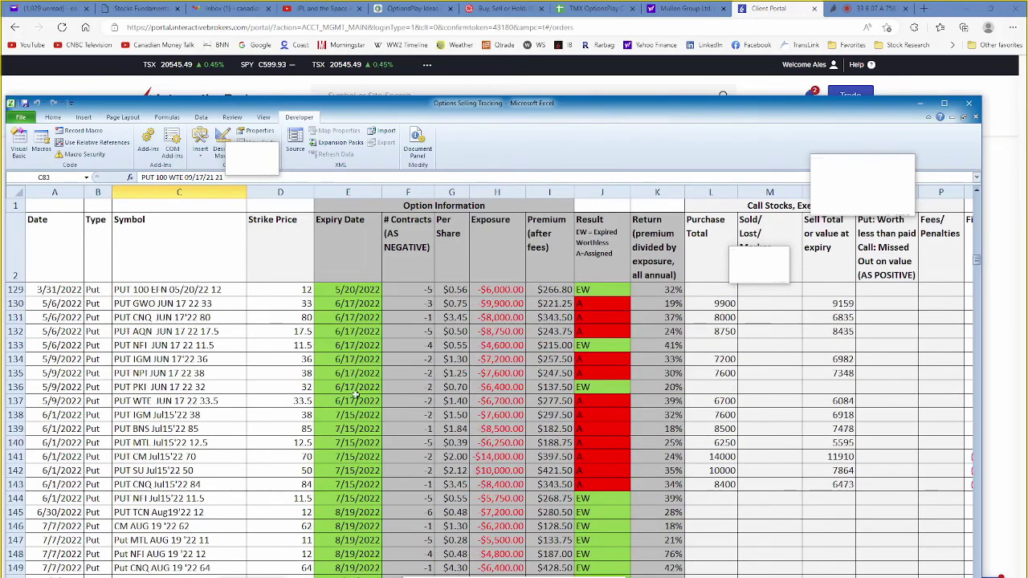
pyautogui.scroll(6, 410, 347)
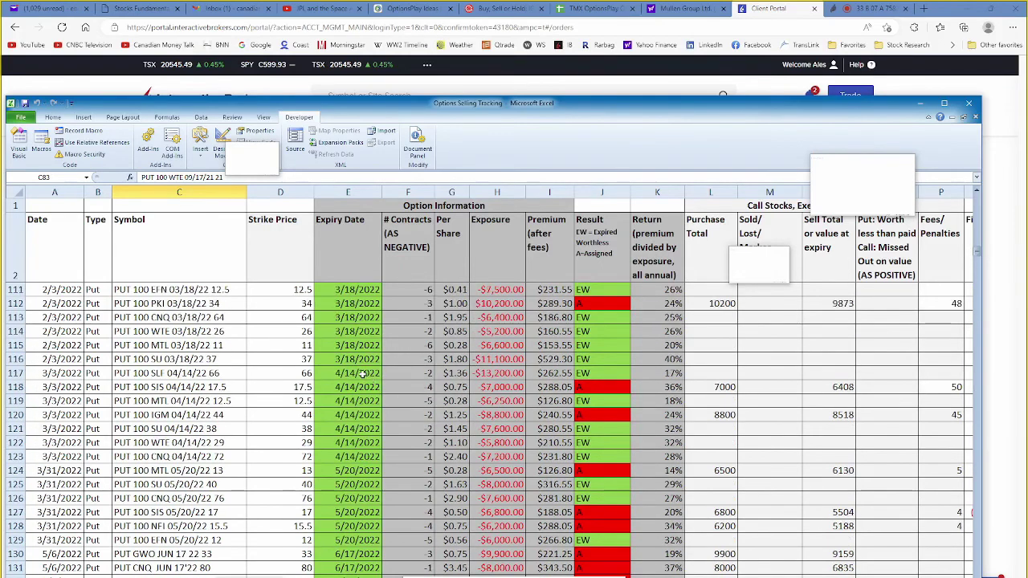
# Select the exposures of the puts expiring 4/14/2022, and find the Bought Back result of the SNC 12/17/21 put.
pyautogui.moveTo(492, 375); pyautogui.dragTo(498, 456)
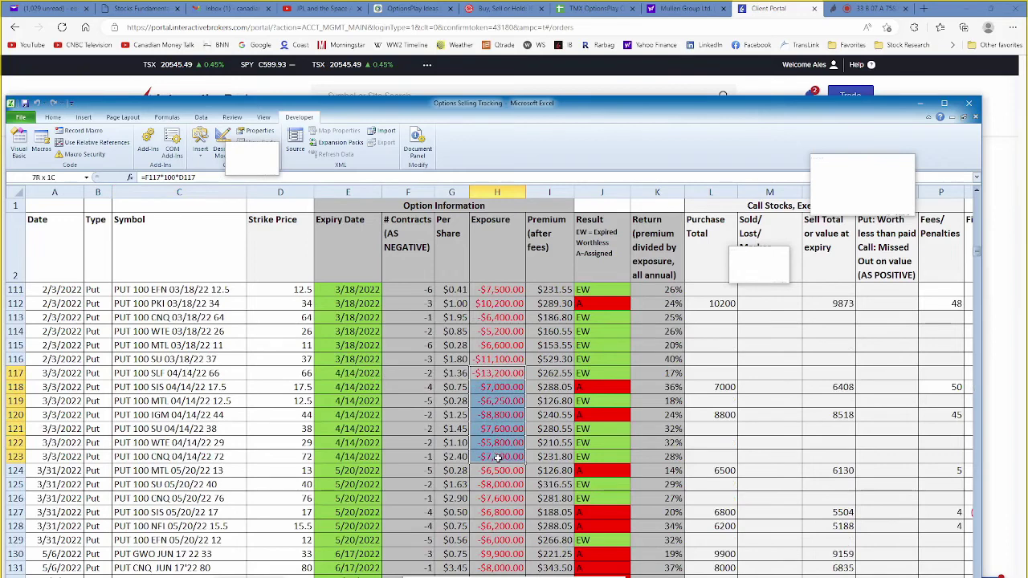
pyautogui.moveTo(498, 456); pyautogui.dragTo(498, 457)
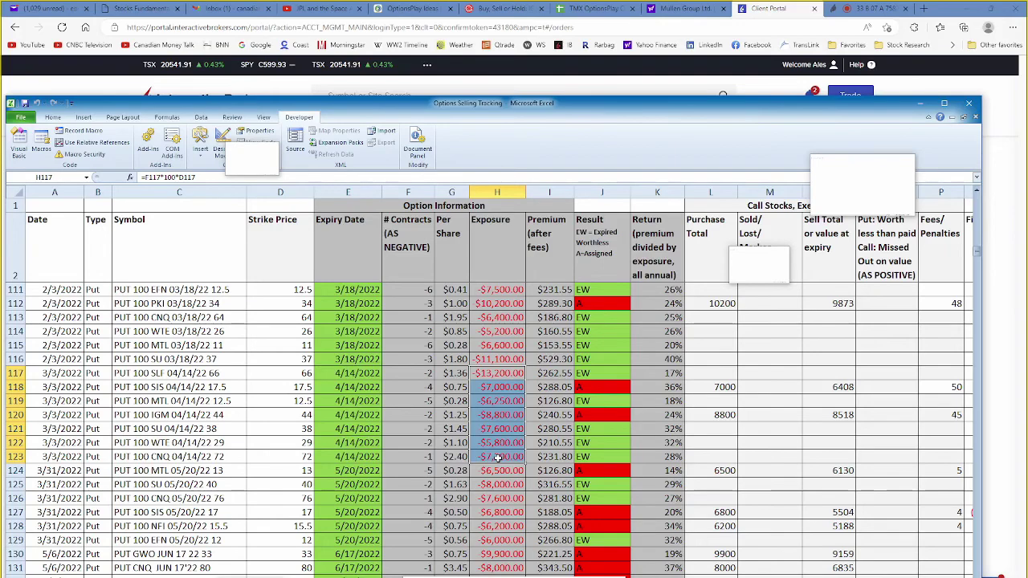
pyautogui.scroll(11, 541, 440)
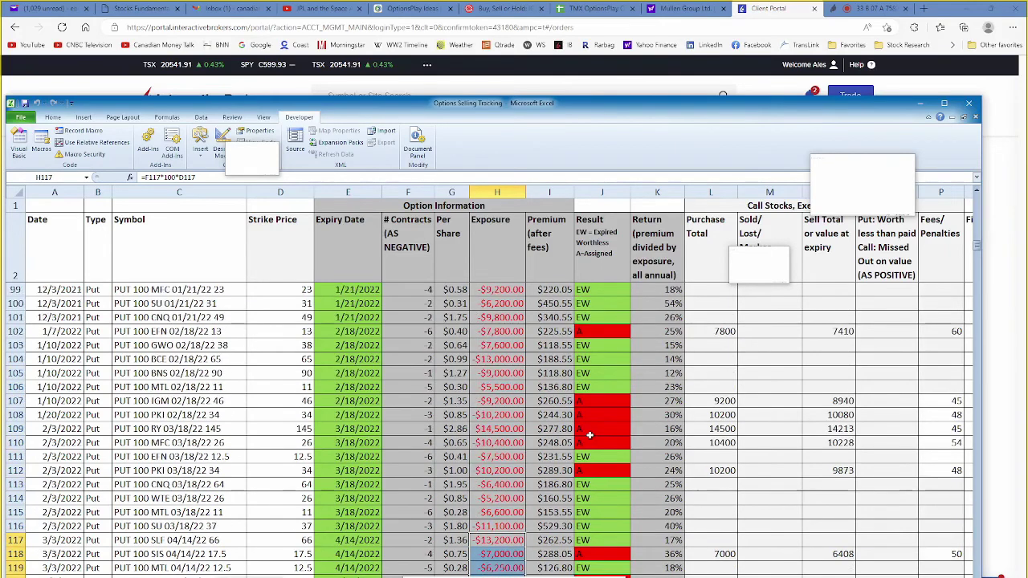
pyautogui.scroll(-2, 589, 434)
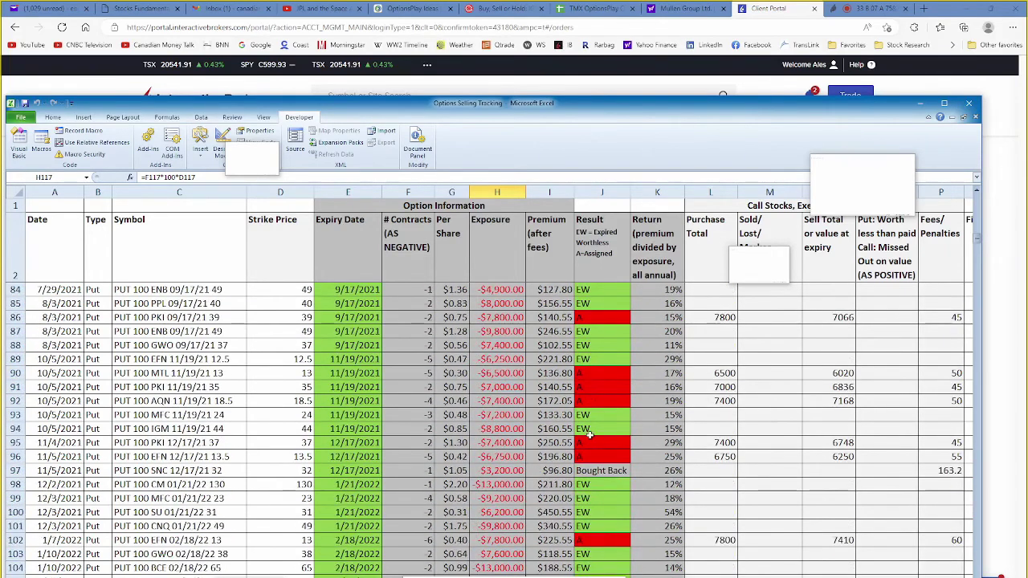
pyautogui.click(611, 472)
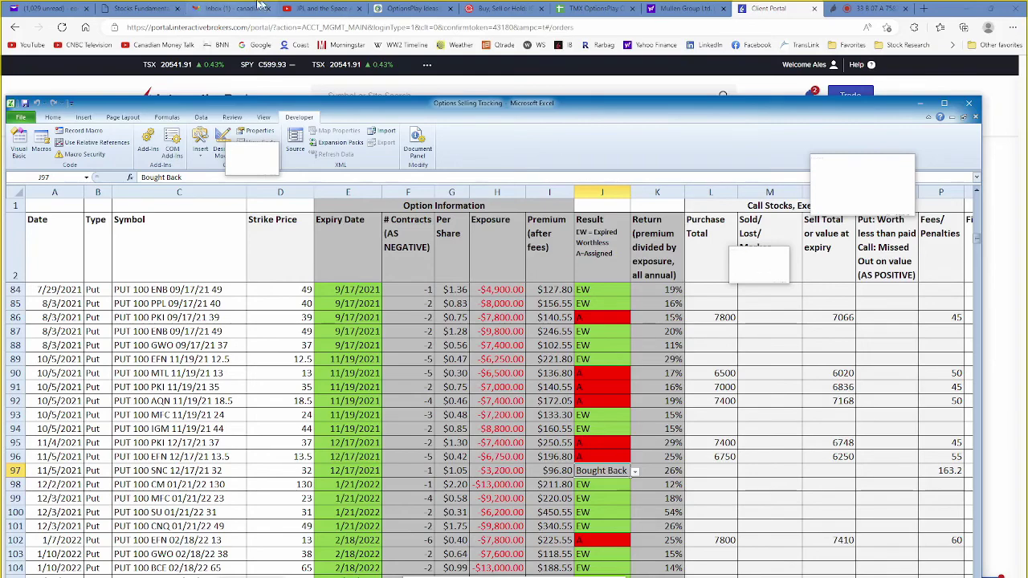
# Switch to Interactive Brokers and review the open put positions in the portfolio.
pyautogui.click(776, 11)
pyautogui.click(216, 123)
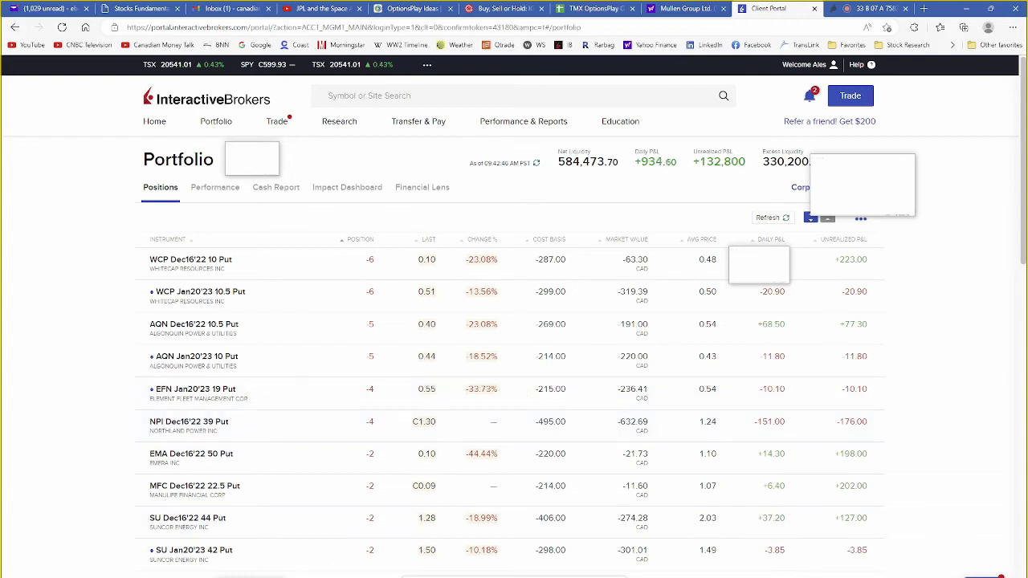
# Return to the Excel tracking workbook and examine the assigned puts and the summary of profits, premiums, and cashflow.
pyautogui.click(171, 563)
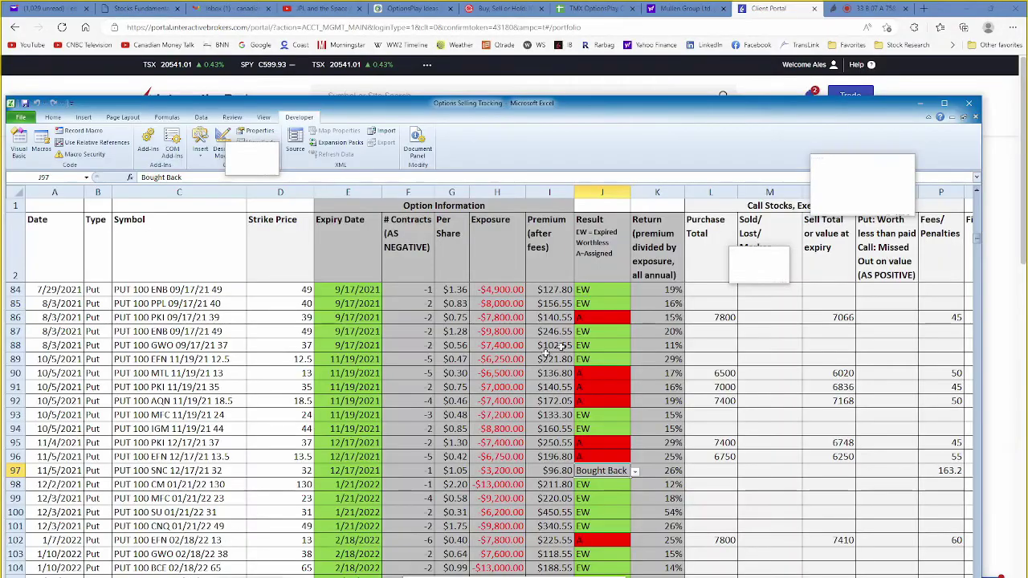
pyautogui.scroll(-8, 682, 400)
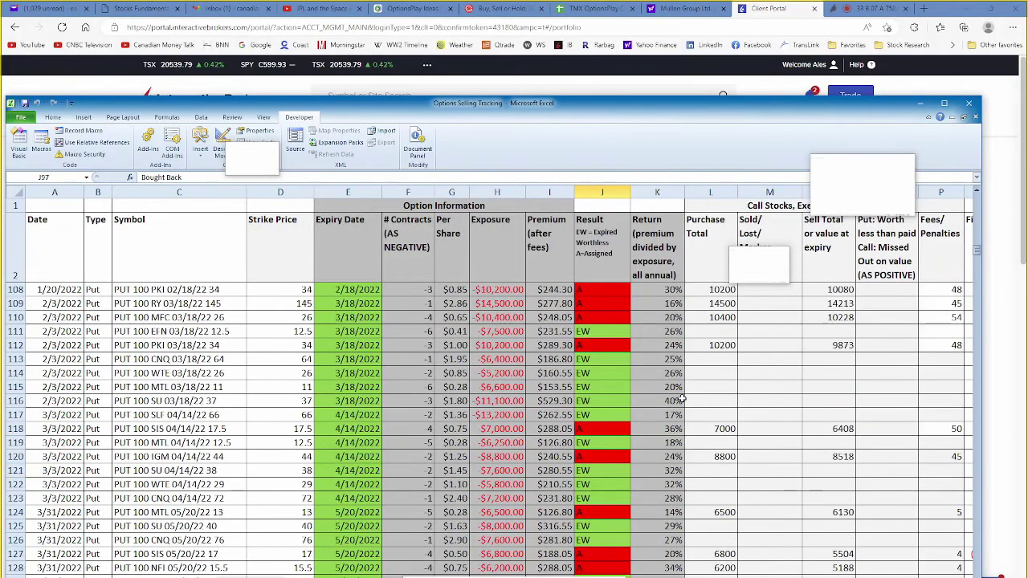
pyautogui.scroll(-6, 682, 399)
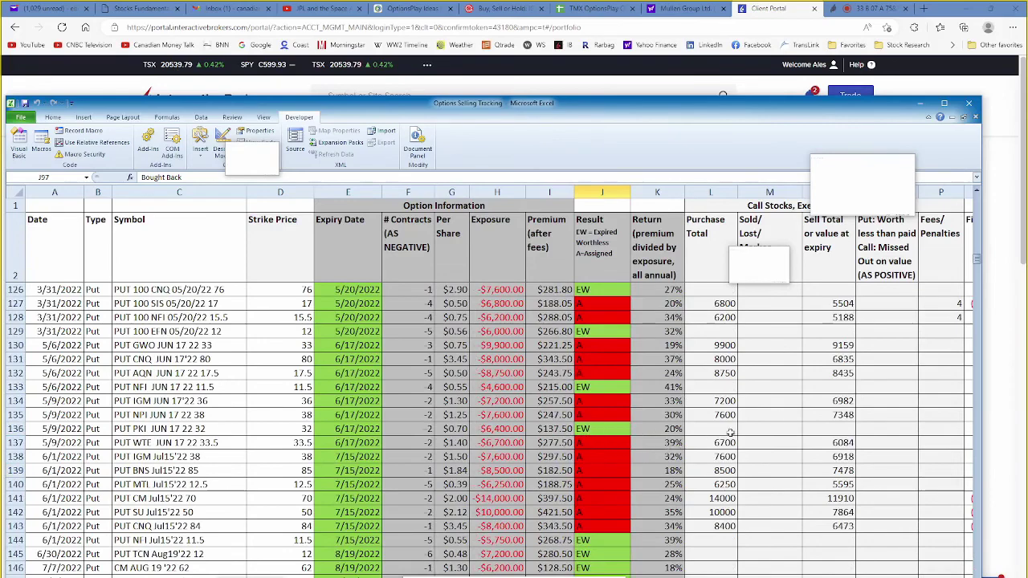
pyautogui.scroll(18, 781, 415)
pyautogui.scroll(20, 781, 416)
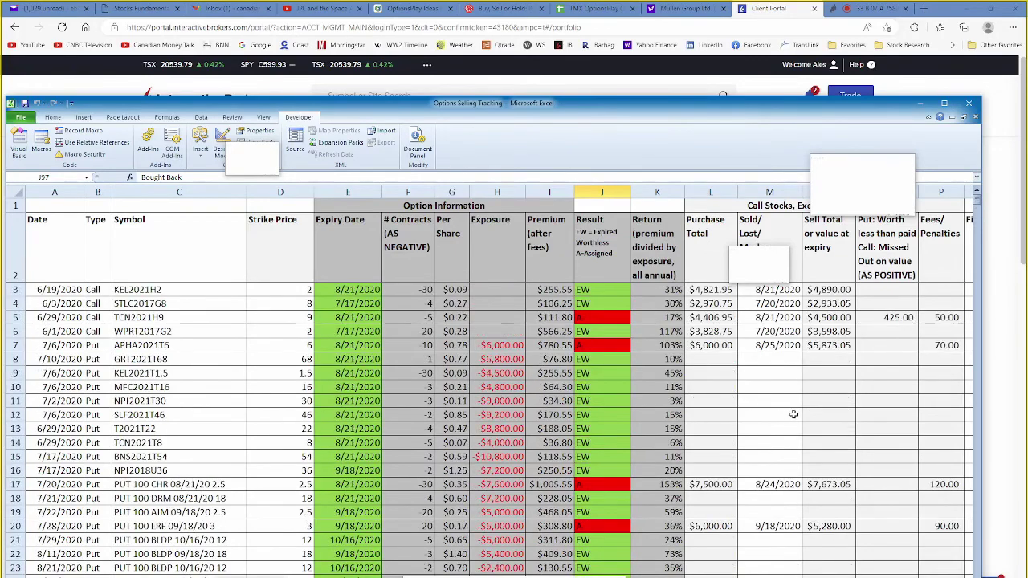
pyautogui.hscroll(6, 499, 382)
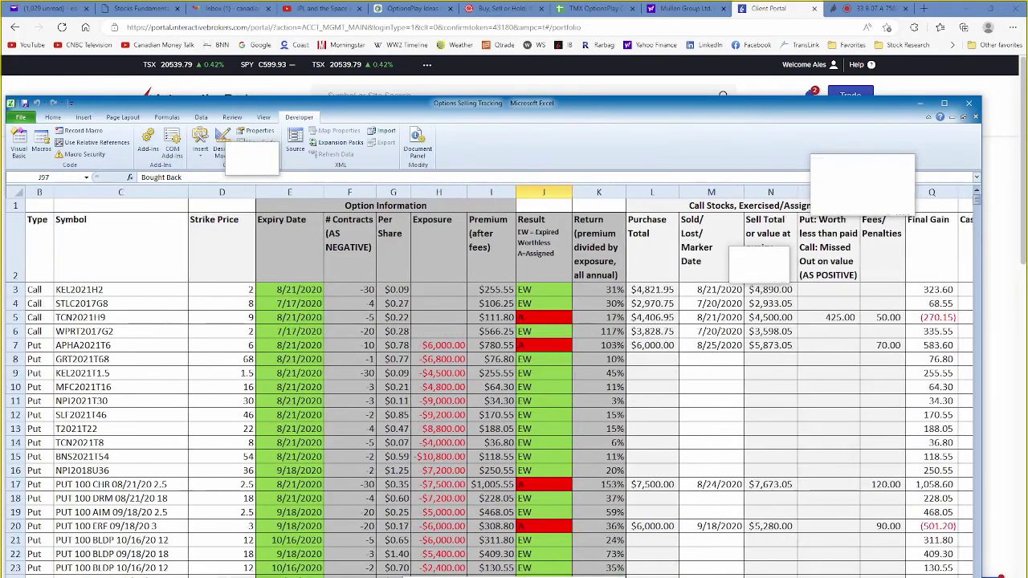
pyautogui.hscroll(1, 924, 434)
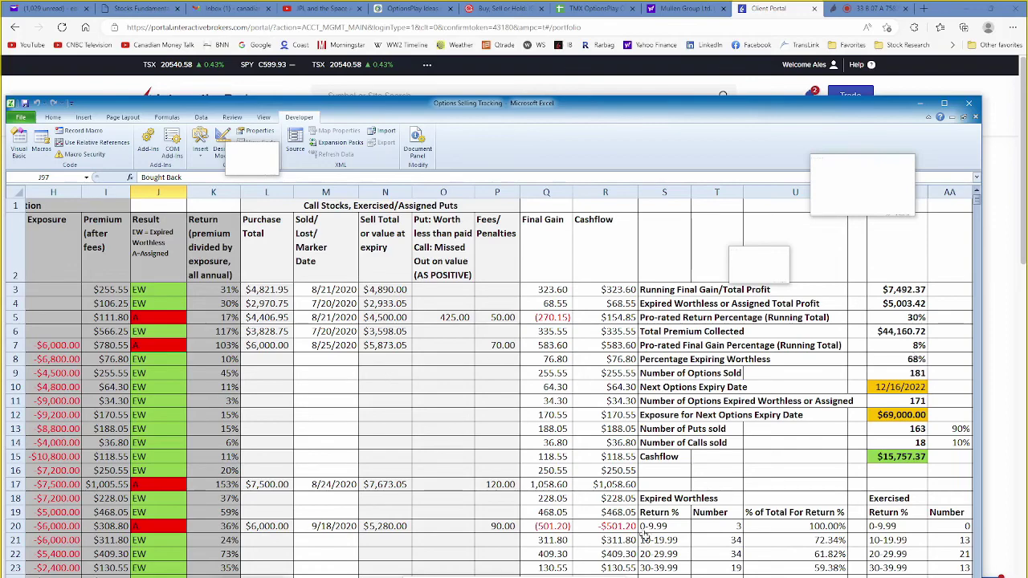
# Review the 2020 and 2021 option trades, zooming out the sheet and selecting the final gains for the 12/18/2020 expiries in rows 40 to 48.
pyautogui.hscroll(-5, 640, 480)
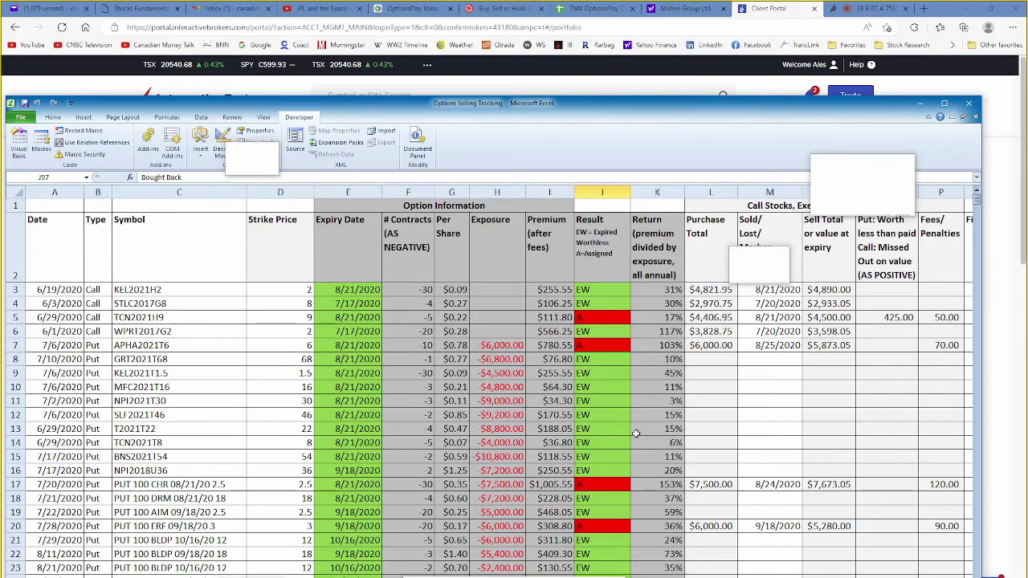
pyautogui.scroll(-4, 635, 434)
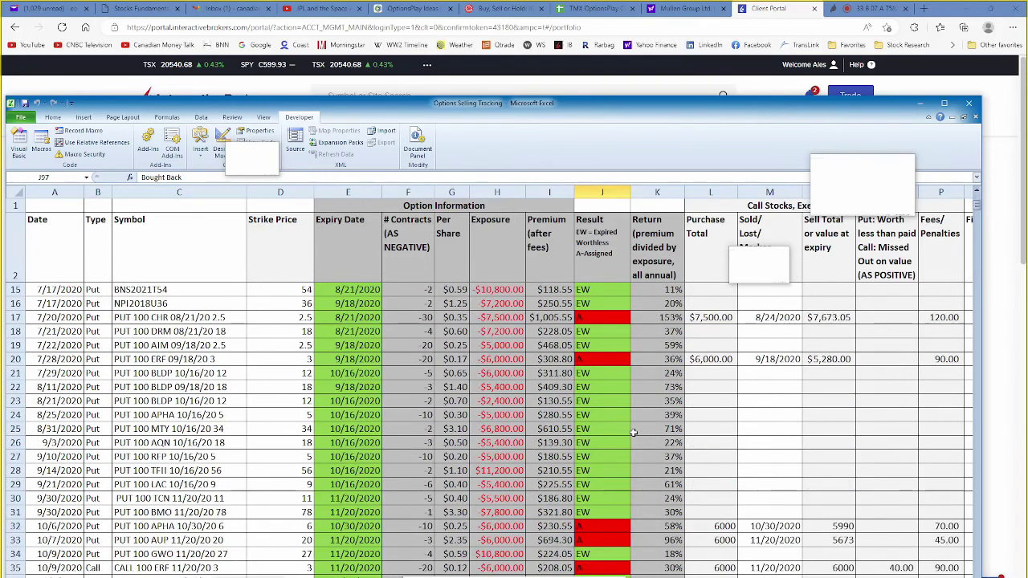
pyautogui.scroll(-3, 677, 436)
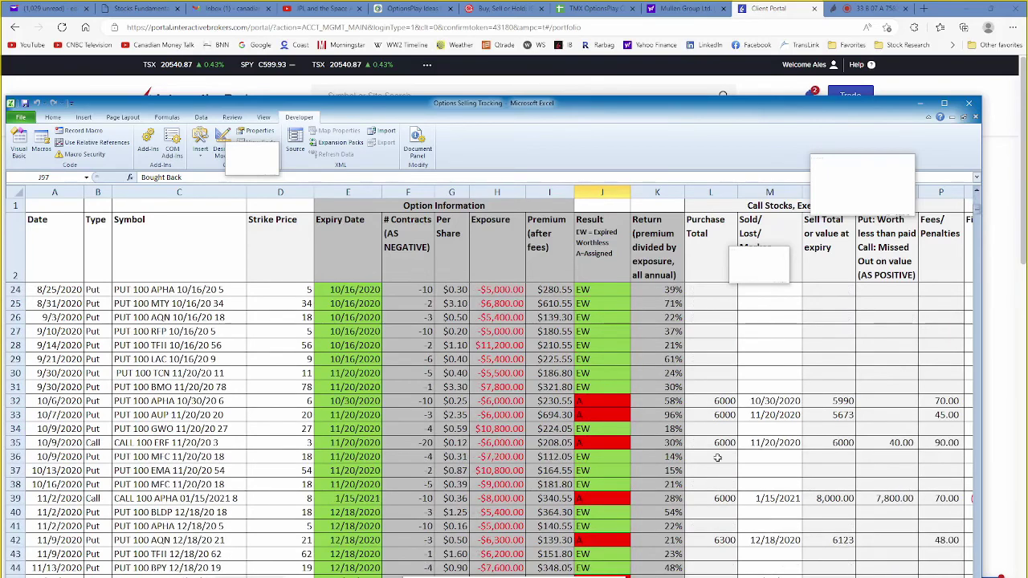
pyautogui.keyDown('ctrl'); pyautogui.scroll(-1, 717, 456); pyautogui.keyUp('ctrl')
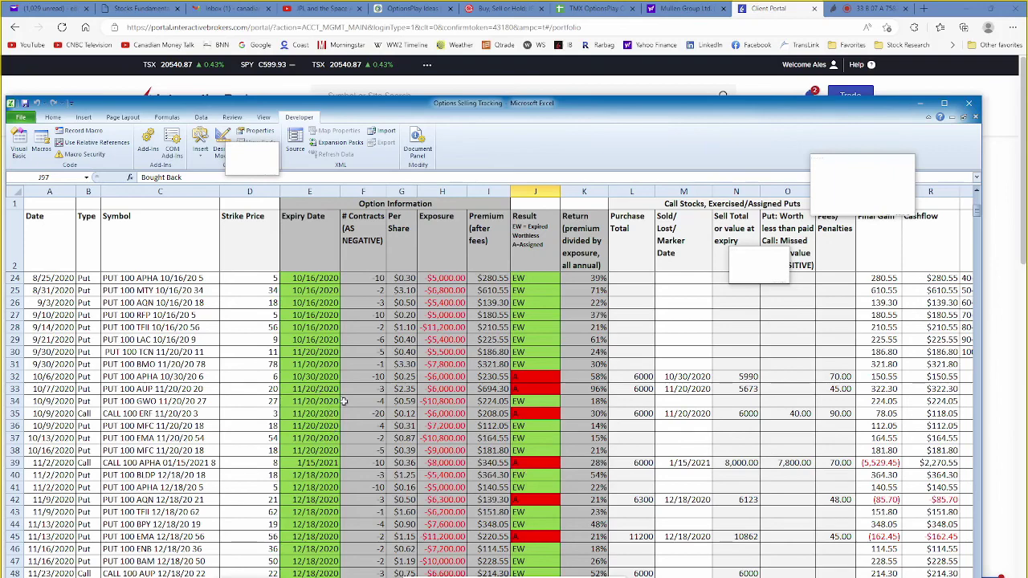
pyautogui.scroll(-4, 319, 389)
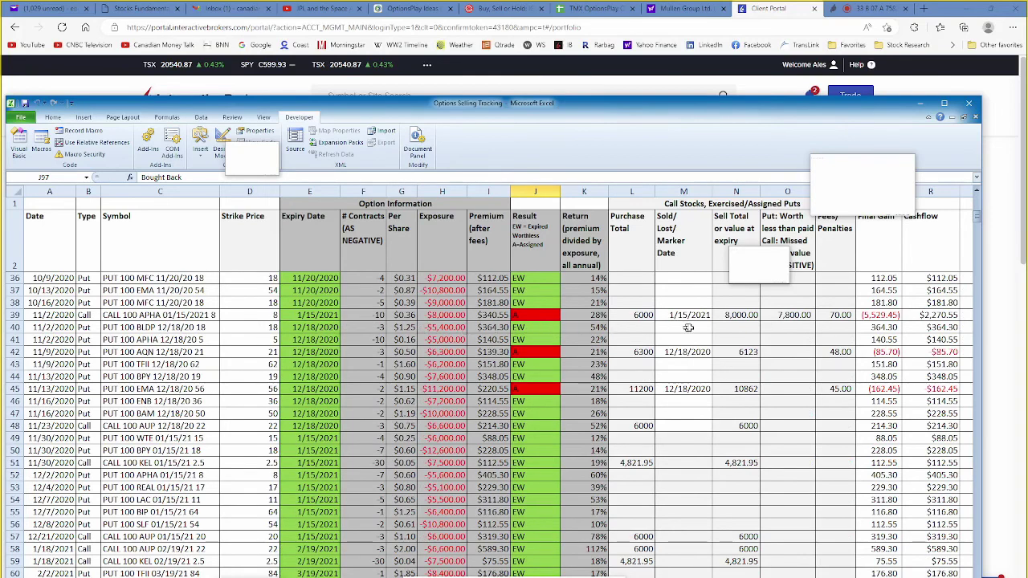
pyautogui.click(882, 327)
pyautogui.moveTo(882, 328); pyautogui.dragTo(883, 426)
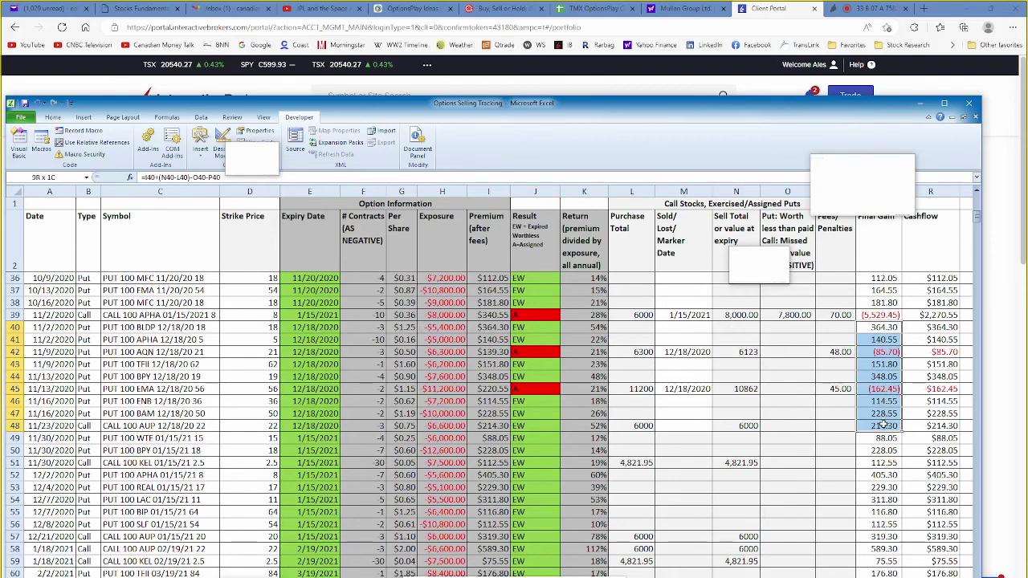
pyautogui.moveTo(884, 426); pyautogui.dragTo(884, 425)
pyautogui.scroll(-7, 601, 476)
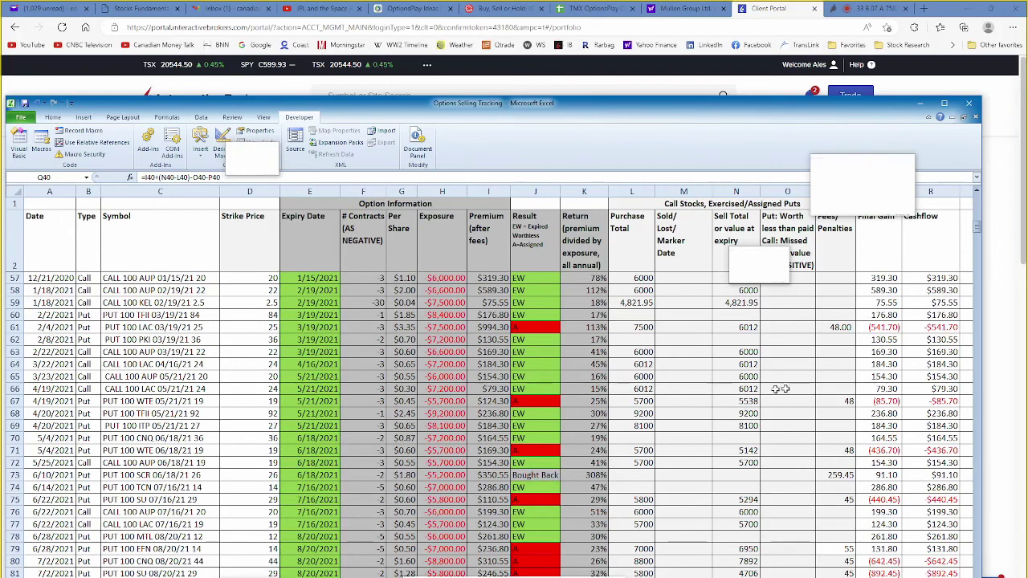
# Select the final gains of the options expiring 5/21/2021 in rows 65 to 69.
pyautogui.moveTo(874, 376); pyautogui.dragTo(884, 428)
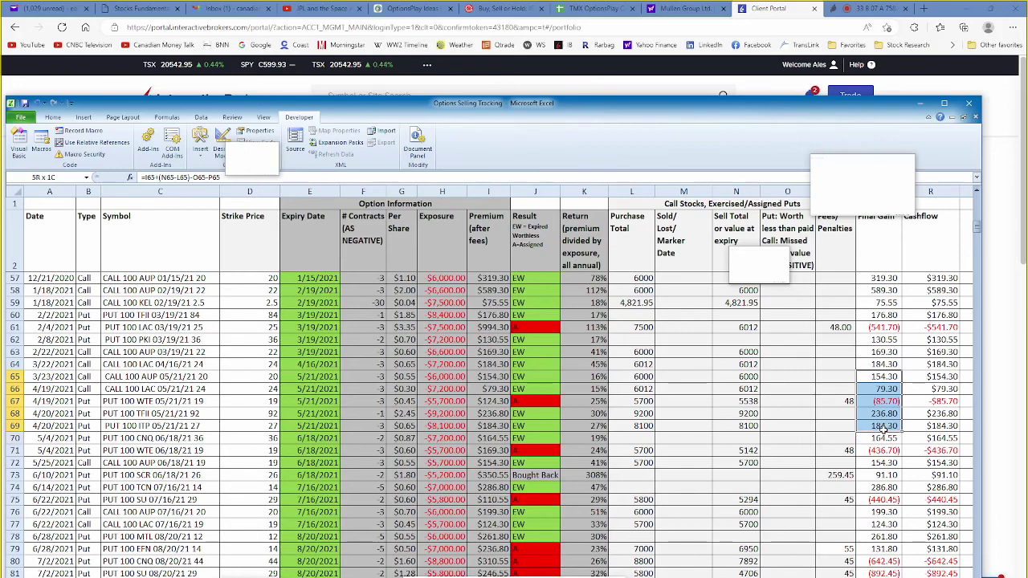
pyautogui.moveTo(884, 430); pyautogui.dragTo(884, 430)
# Select the expiry dates, results, and premiums of the puts expiring 11/18/2022 in rows 167 to 173, and view the 12/16/2022 puts below.
pyautogui.scroll(-20, 365, 414)
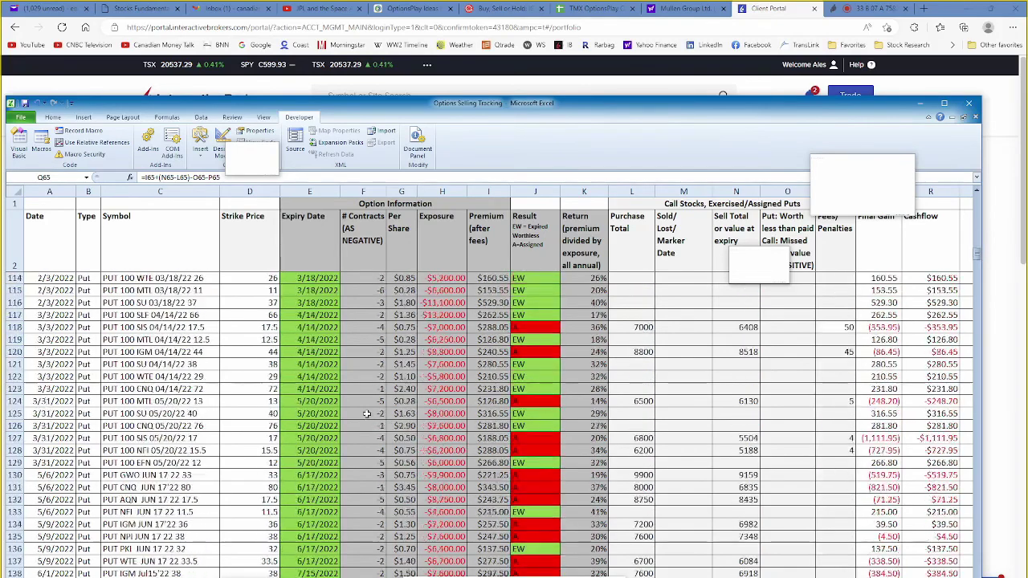
pyautogui.scroll(-9, 366, 414)
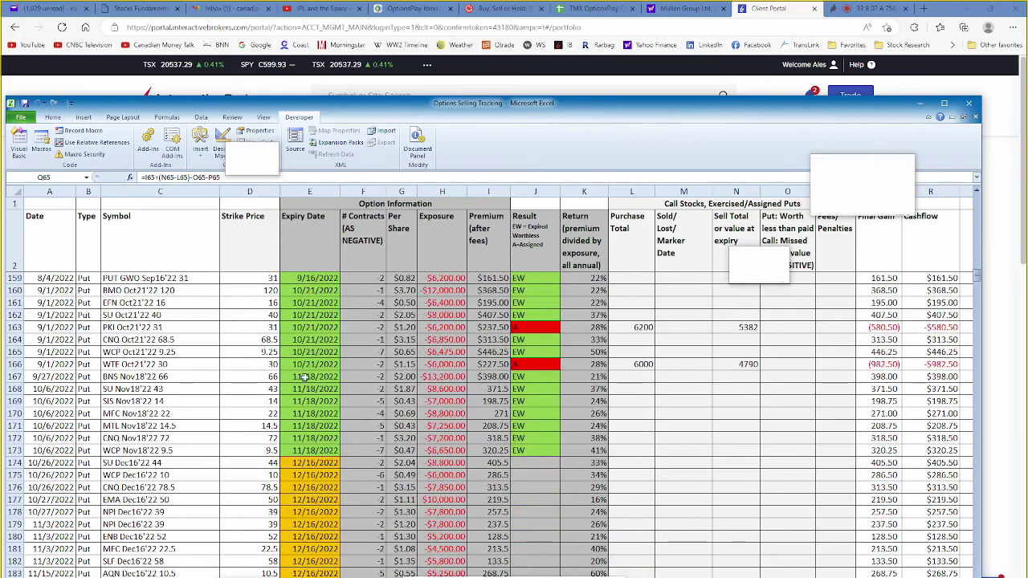
pyautogui.moveTo(315, 377); pyautogui.dragTo(323, 452)
pyautogui.moveTo(518, 377); pyautogui.dragTo(520, 451)
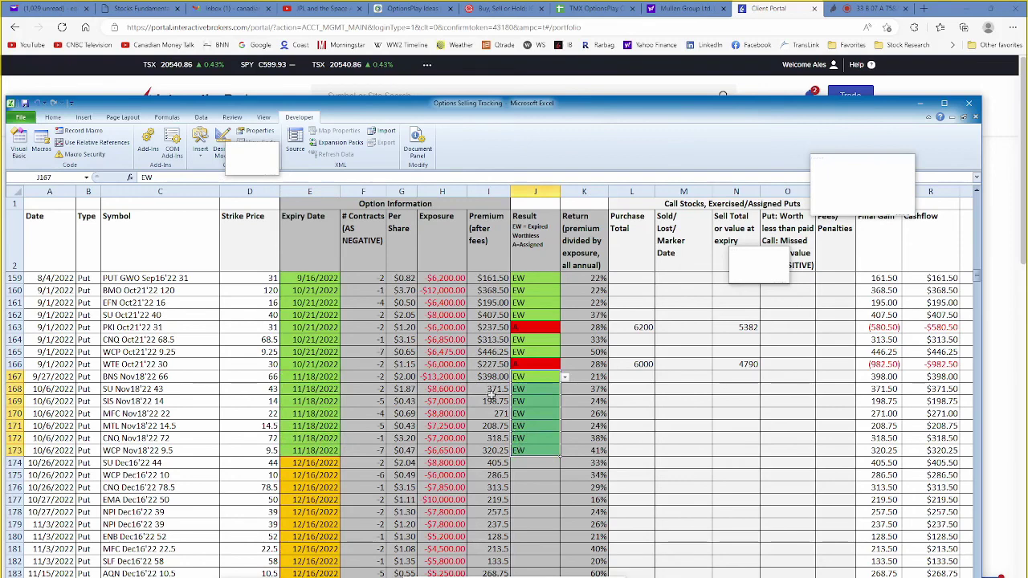
pyautogui.moveTo(486, 378); pyautogui.dragTo(493, 450)
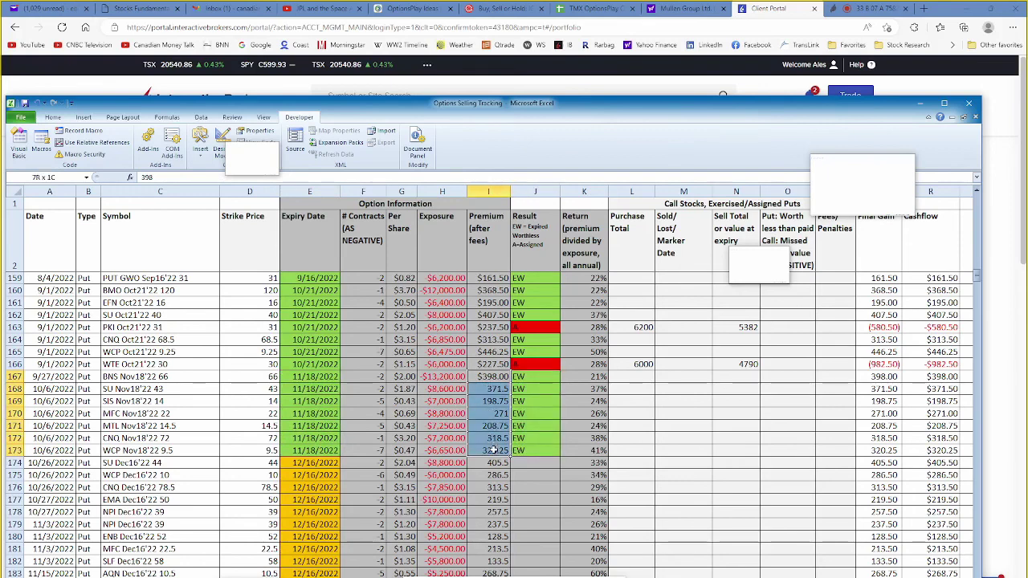
pyautogui.moveTo(493, 450); pyautogui.dragTo(493, 451)
pyautogui.scroll(-1, 444, 452)
pyautogui.scroll(-1, 443, 453)
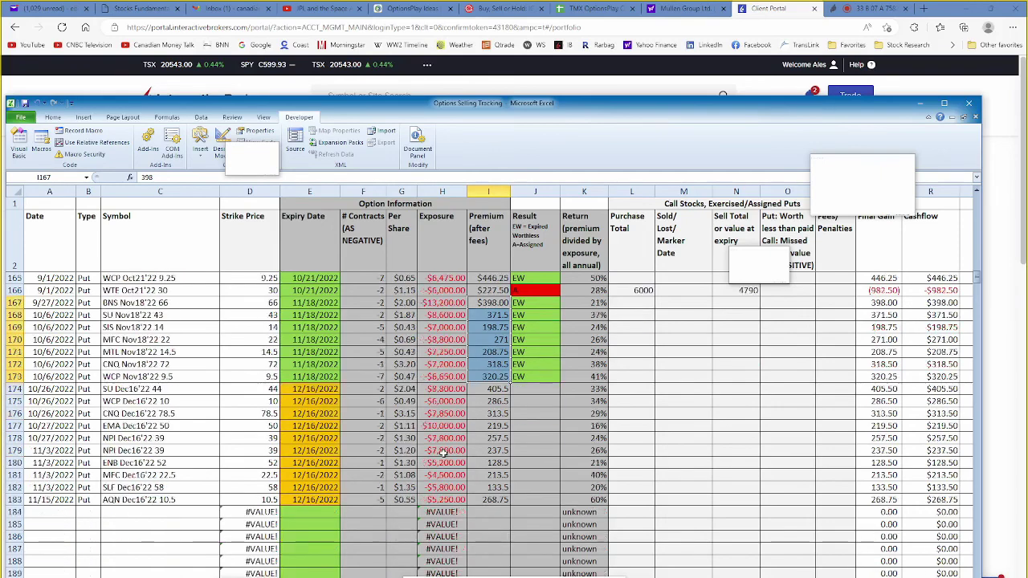